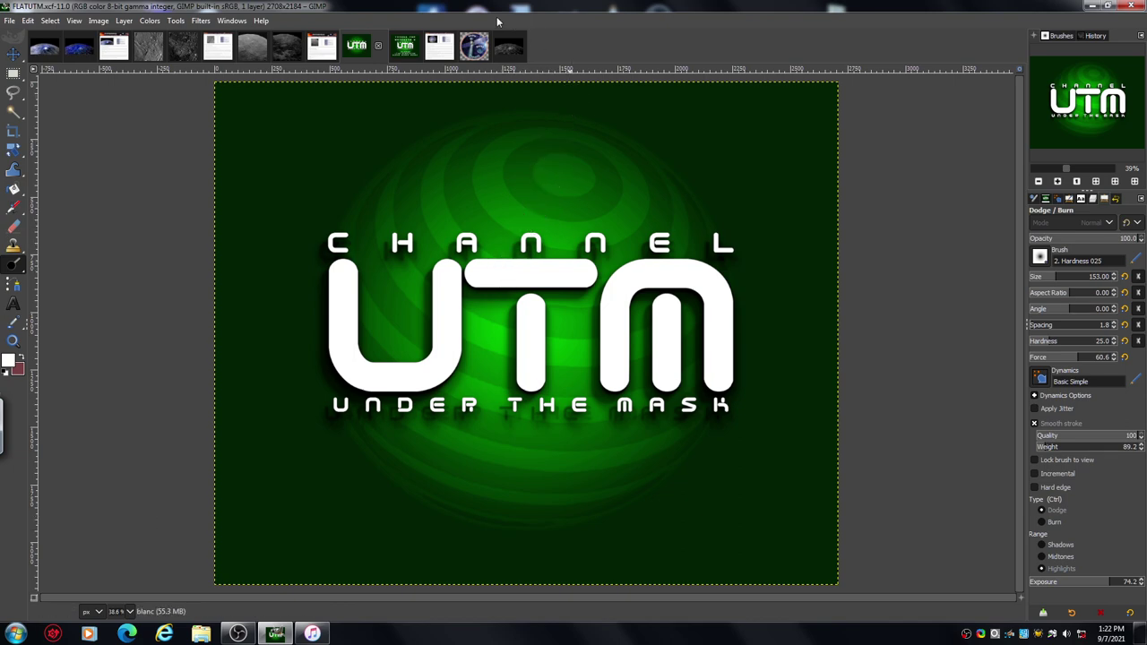
Step: On the Ceres info-page image, dodge the globe with three strokes (highlights, exposure 74.2, size 153)
left_click(440, 45)
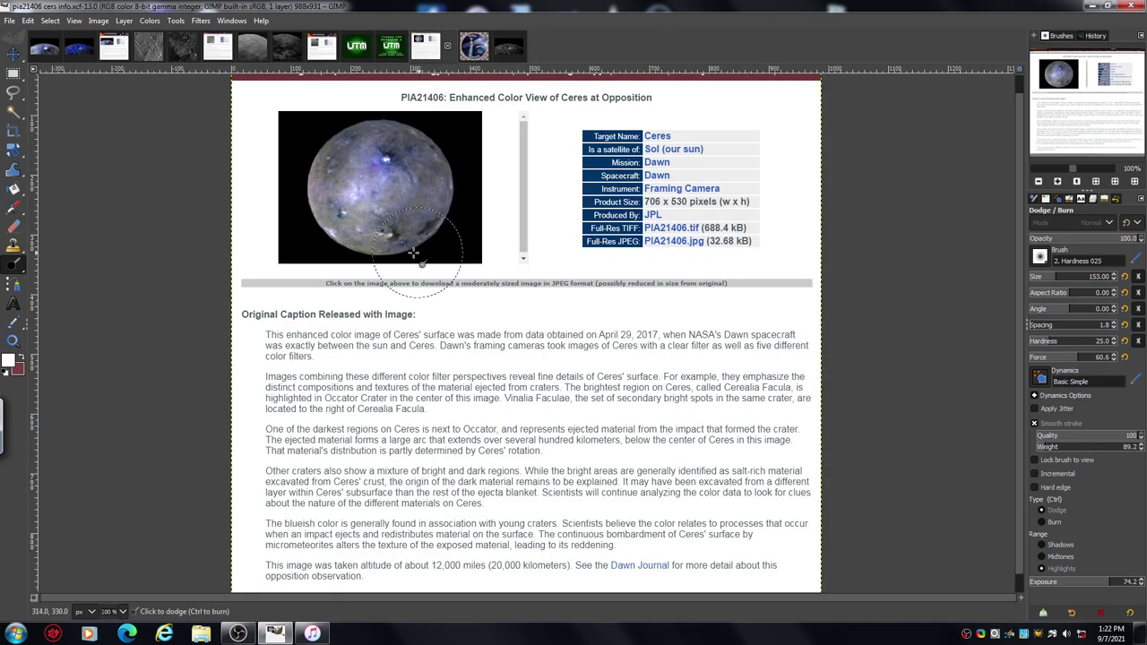
mouse_move(448, 256)
left_mouse_down()
mouse_move(471, 215)
mouse_move(435, 121)
mouse_move(429, 159)
mouse_move(444, 211)
mouse_move(453, 179)
mouse_move(453, 202)
mouse_move(421, 144)
mouse_move(300, 161)
mouse_move(301, 211)
mouse_move(484, 188)
mouse_move(388, 201)
mouse_move(318, 186)
mouse_move(460, 184)
mouse_move(347, 201)
mouse_move(395, 169)
mouse_move(529, 146)
mouse_move(523, 173)
mouse_move(494, 191)
left_mouse_up()
mouse_move(325, 206)
left_mouse_down()
mouse_move(359, 192)
mouse_move(337, 242)
mouse_move(395, 148)
mouse_move(406, 154)
left_mouse_up()
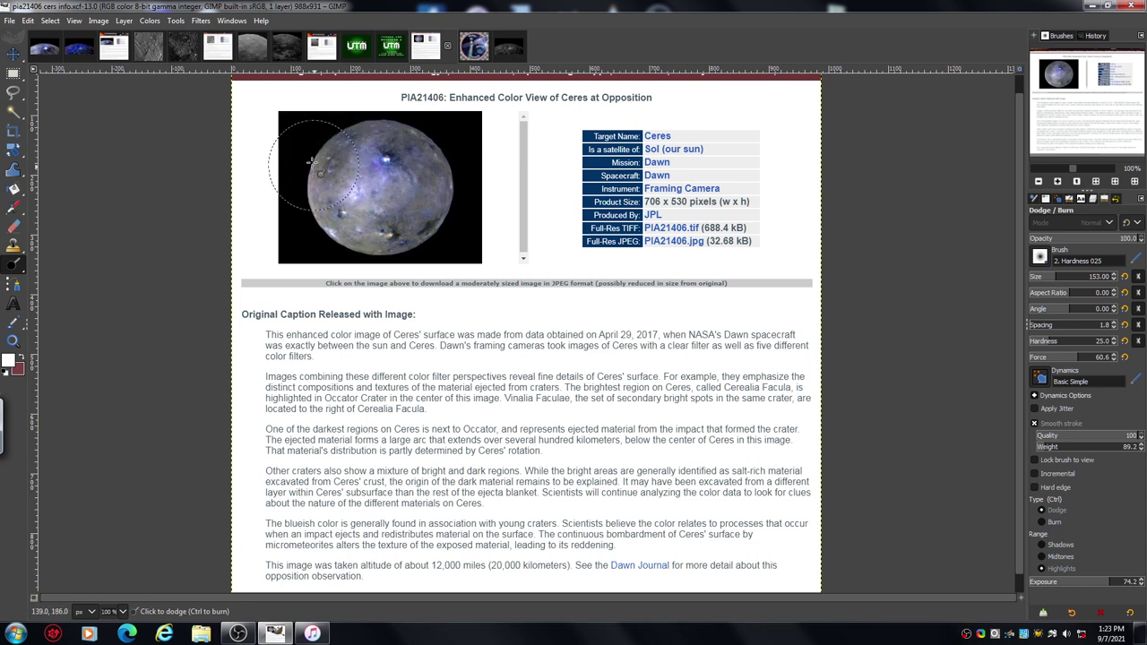
left_click_drag(356, 190, 275, 144)
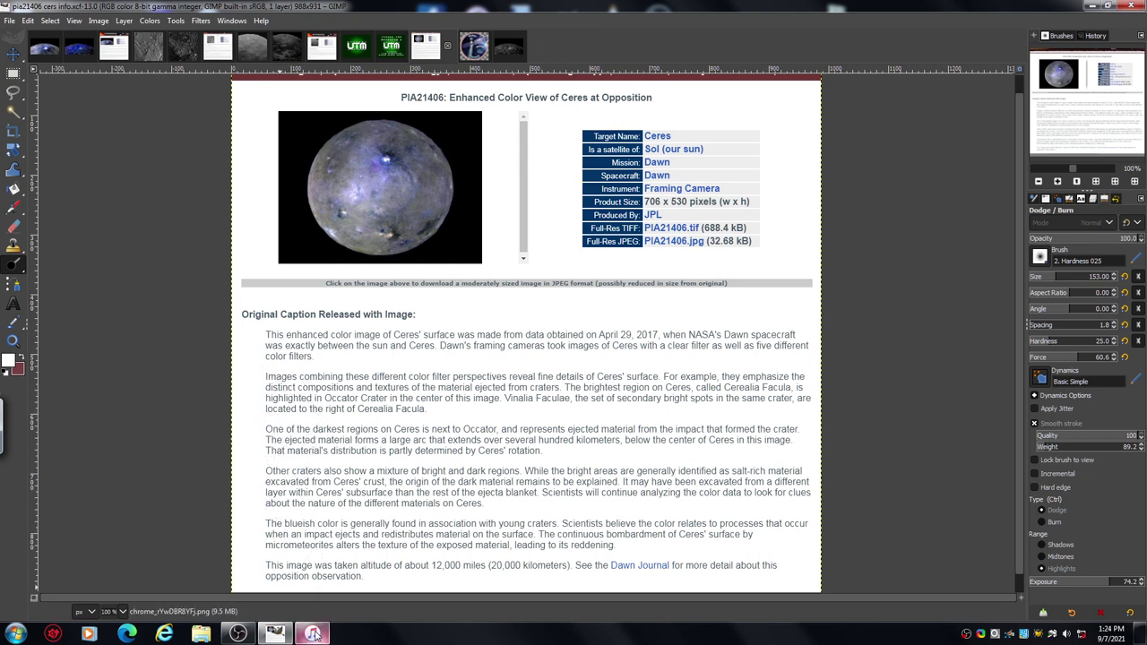
mouse_move(314, 635)
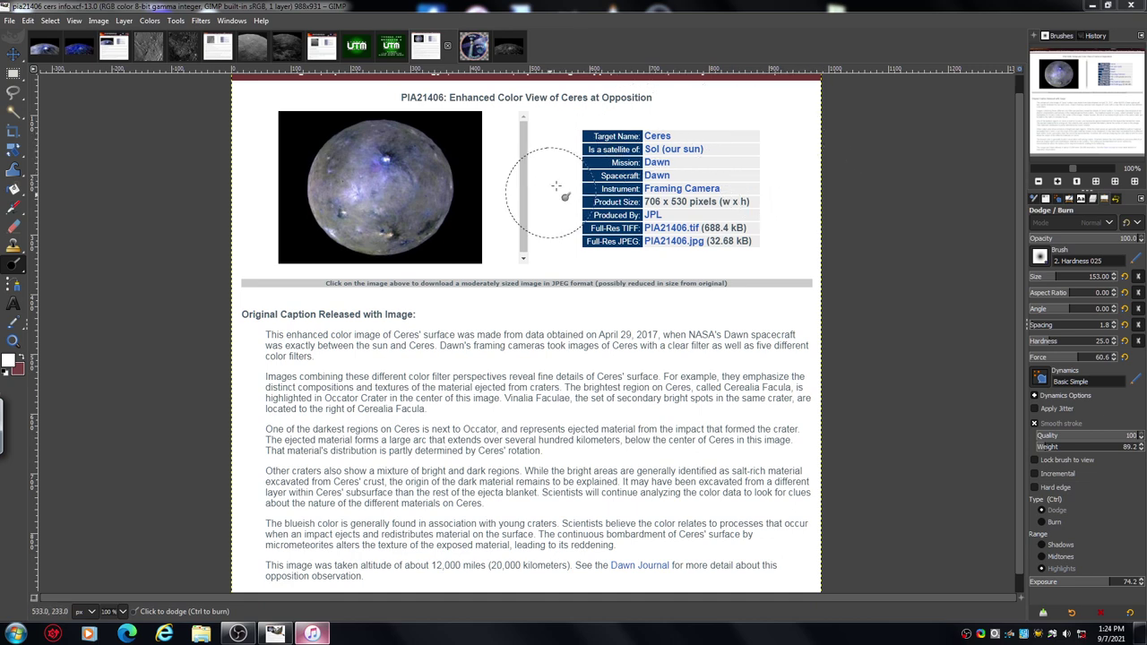
mouse_move(525, 179)
left_mouse_down()
mouse_move(525, 228)
mouse_move(538, 112)
mouse_move(521, 130)
mouse_move(518, 184)
mouse_move(517, 166)
left_mouse_up()
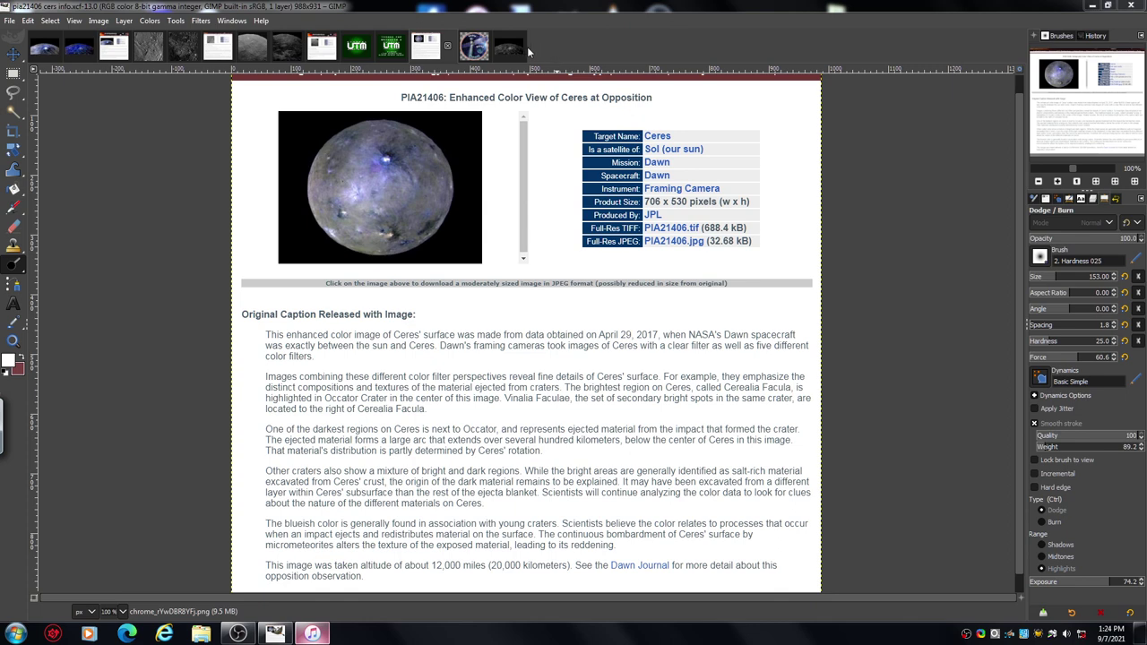
Step: Glance at the Dawn logo image, then bring up the PIA20180 Occator in False Color page
left_click(476, 48)
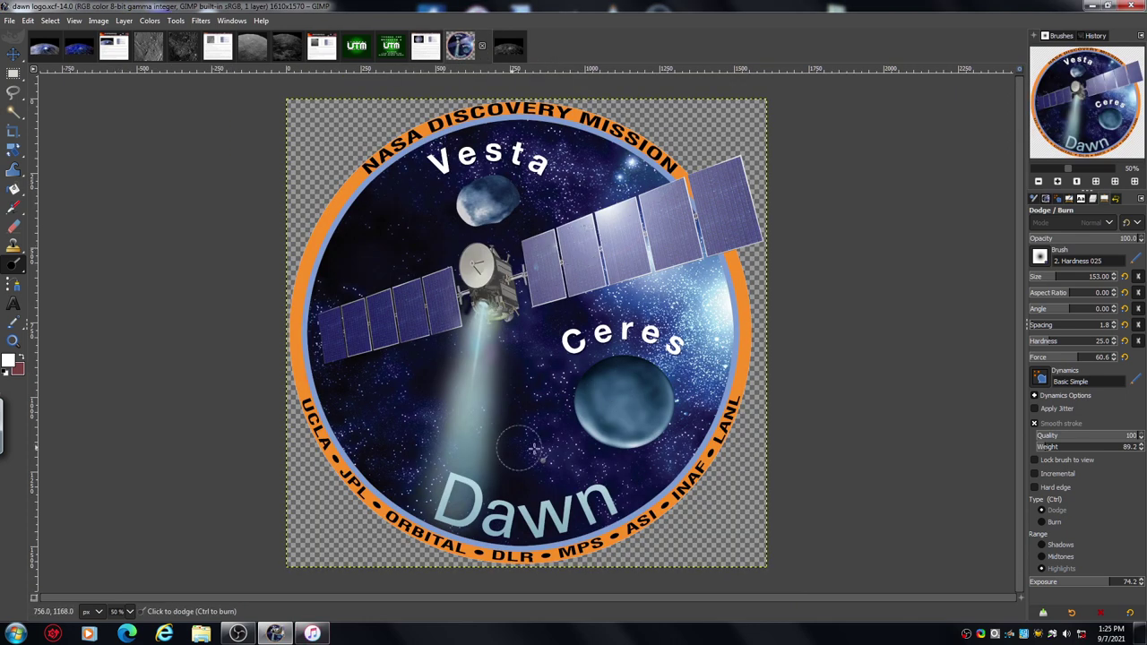
left_click(119, 52)
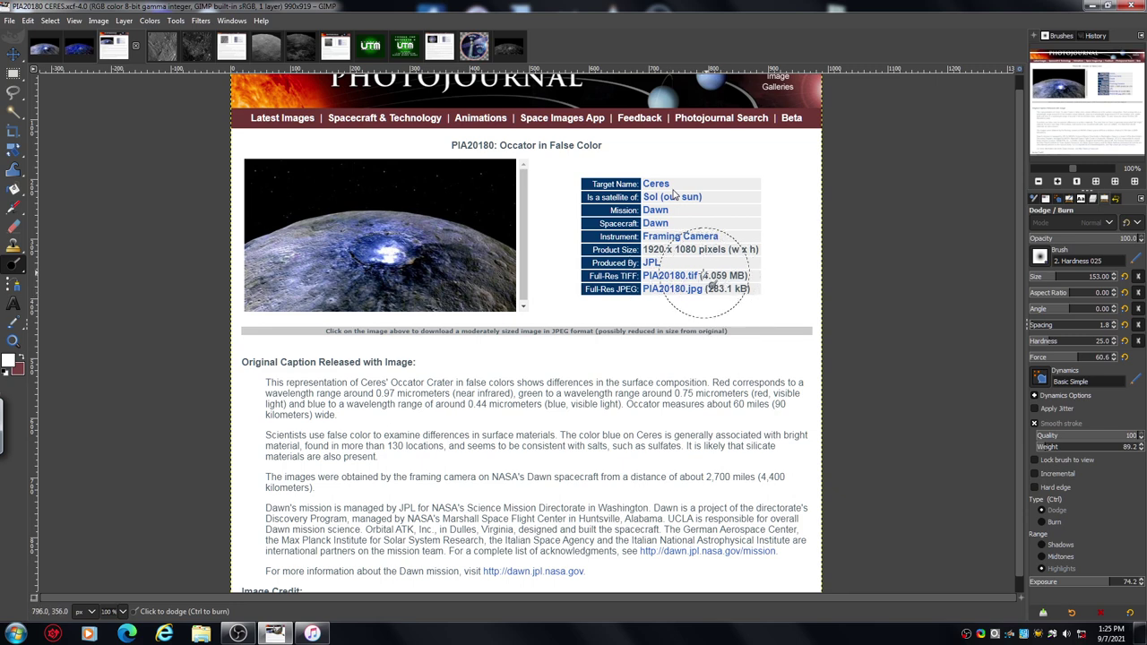
Step: Switch to the 1920x1080 PIA20180 Occator crater image
left_click(47, 52)
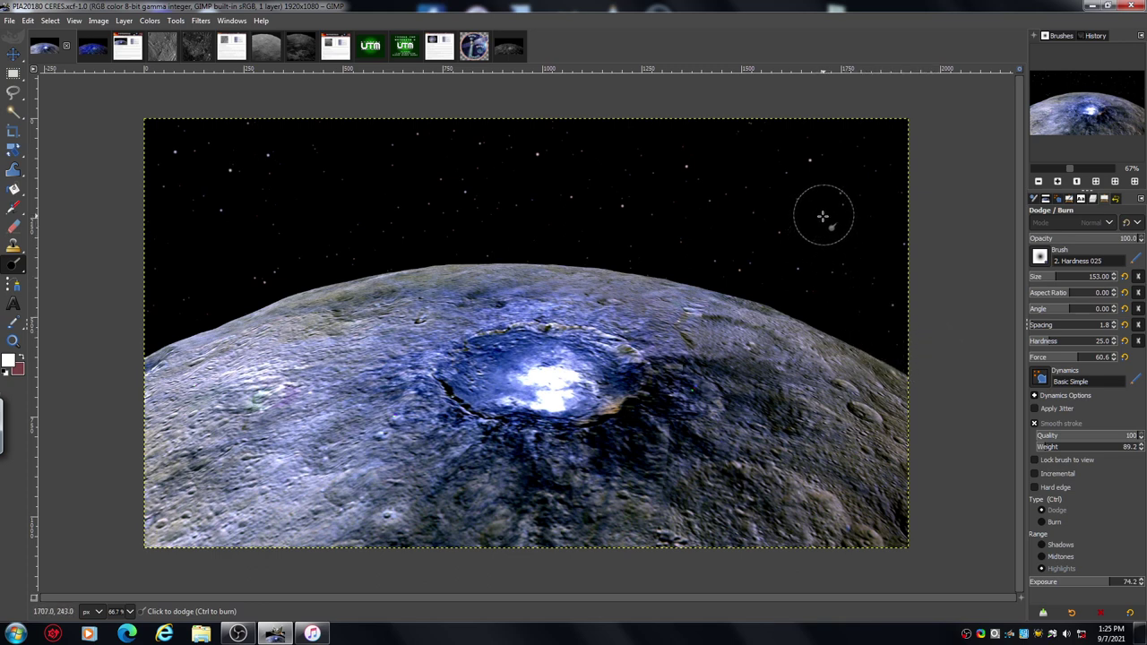
Step: Zoom the crater image to 300% and frame the dark ground beyond Occator's lower-right rim
left_click(1058, 182)
left_click(1058, 182)
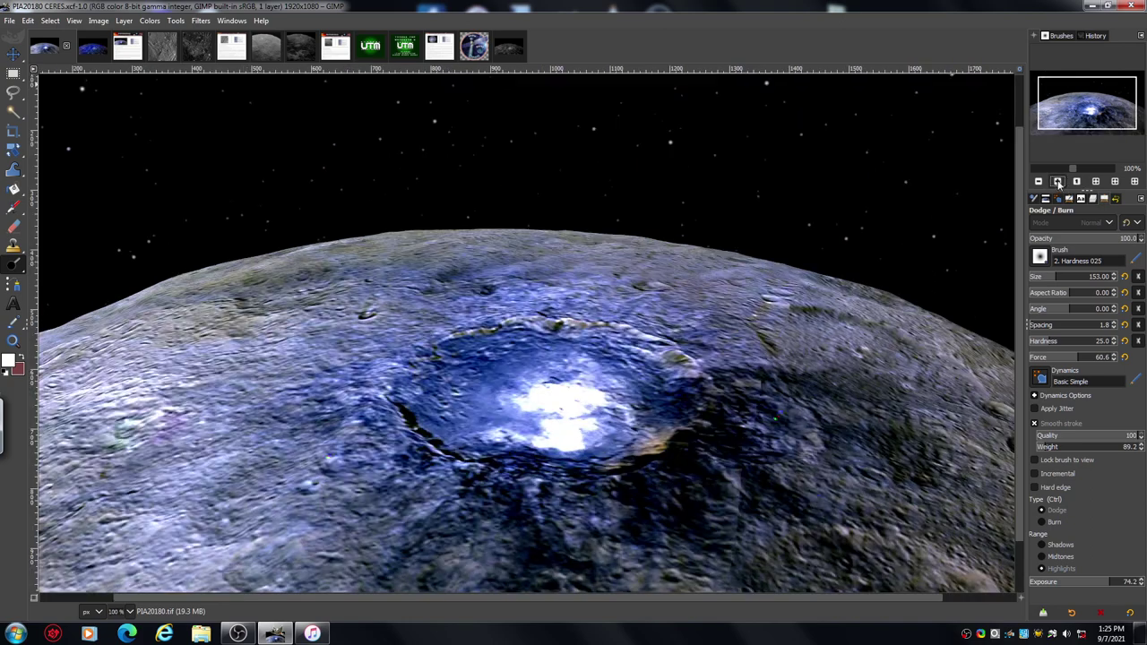
left_click(1057, 182)
left_click(1058, 182)
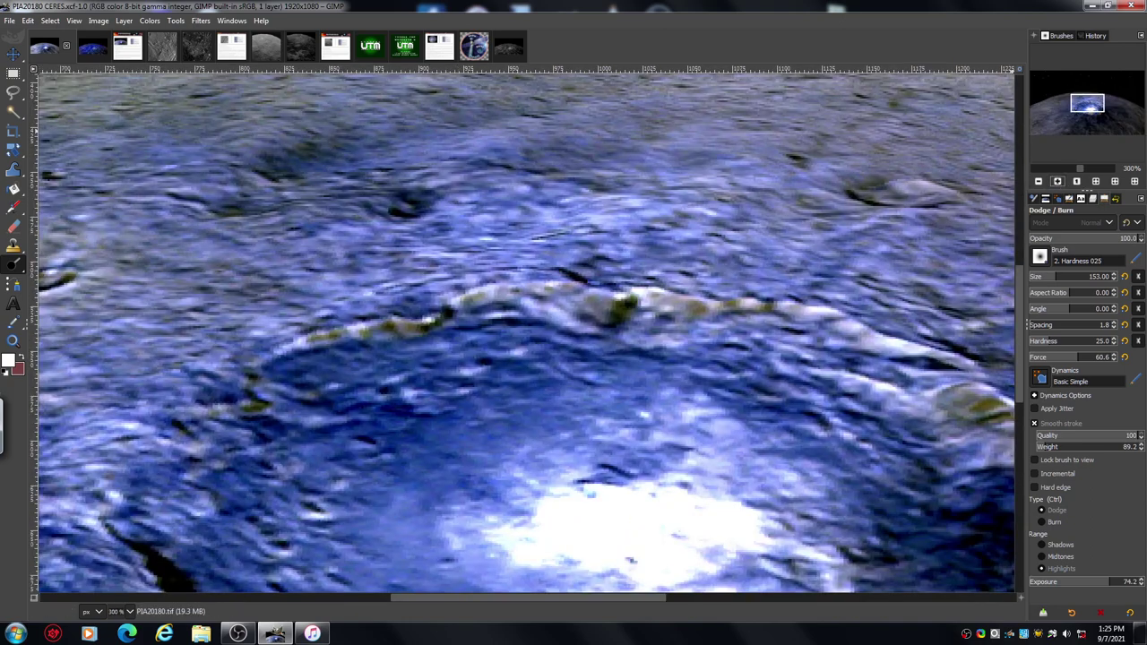
left_click_drag(1081, 105, 1106, 112)
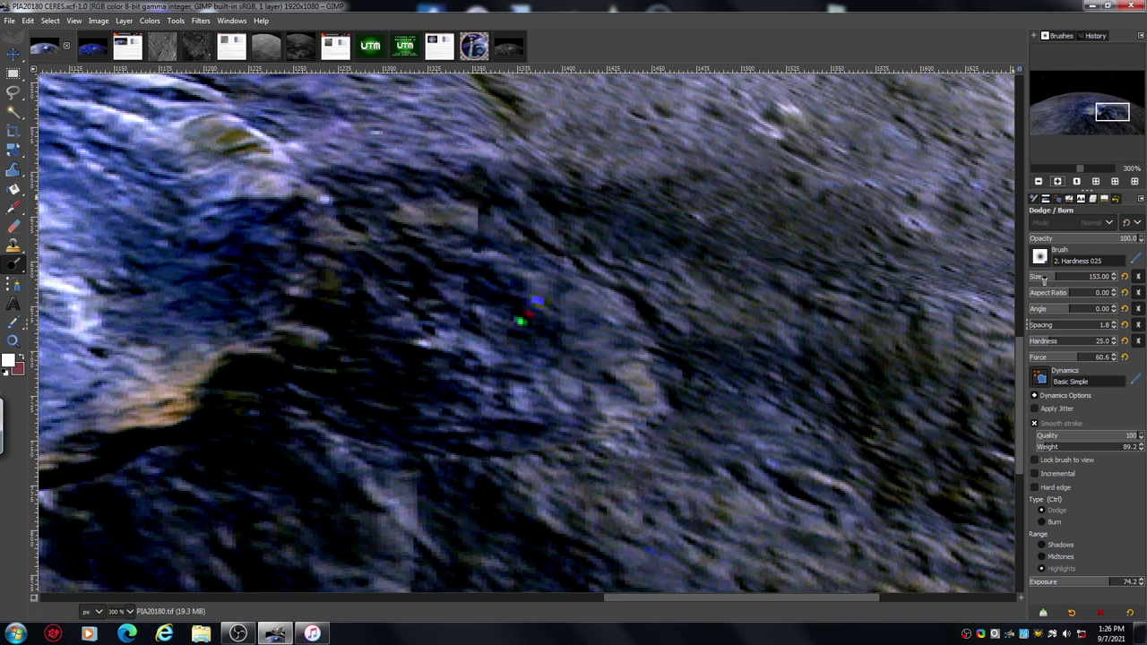
Step: Reduce the Dodge/Burn brush size to 25
left_click_drag(1045, 279, 1050, 288)
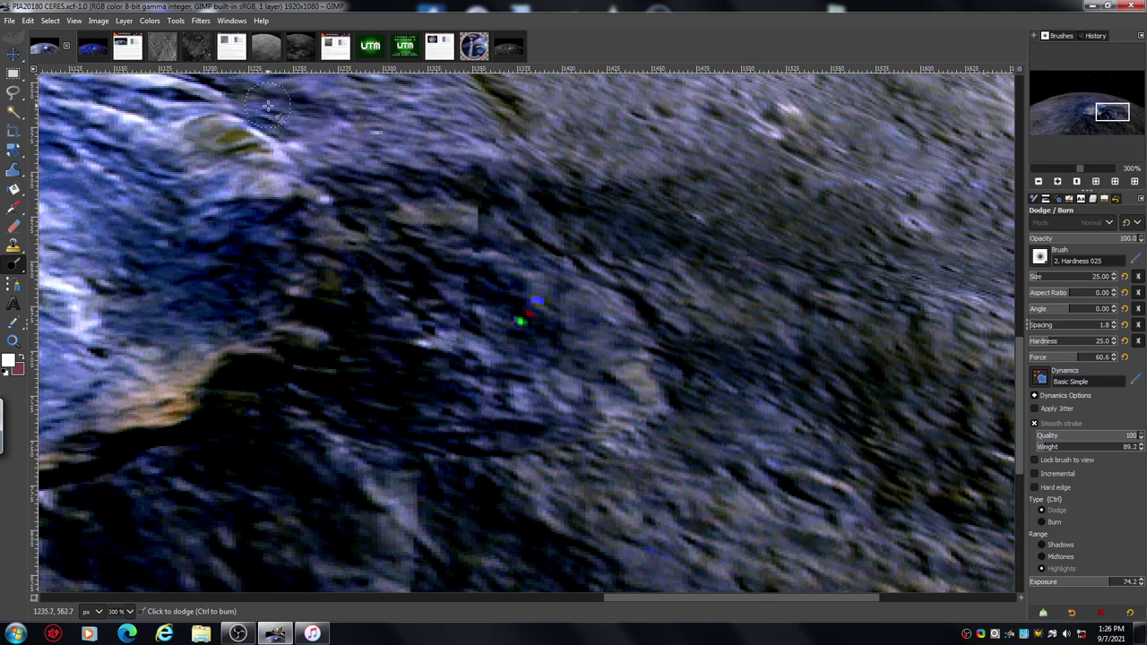
Step: Switch to the upscaled 10000x5625 deep-blue Ceres image
left_click(93, 49)
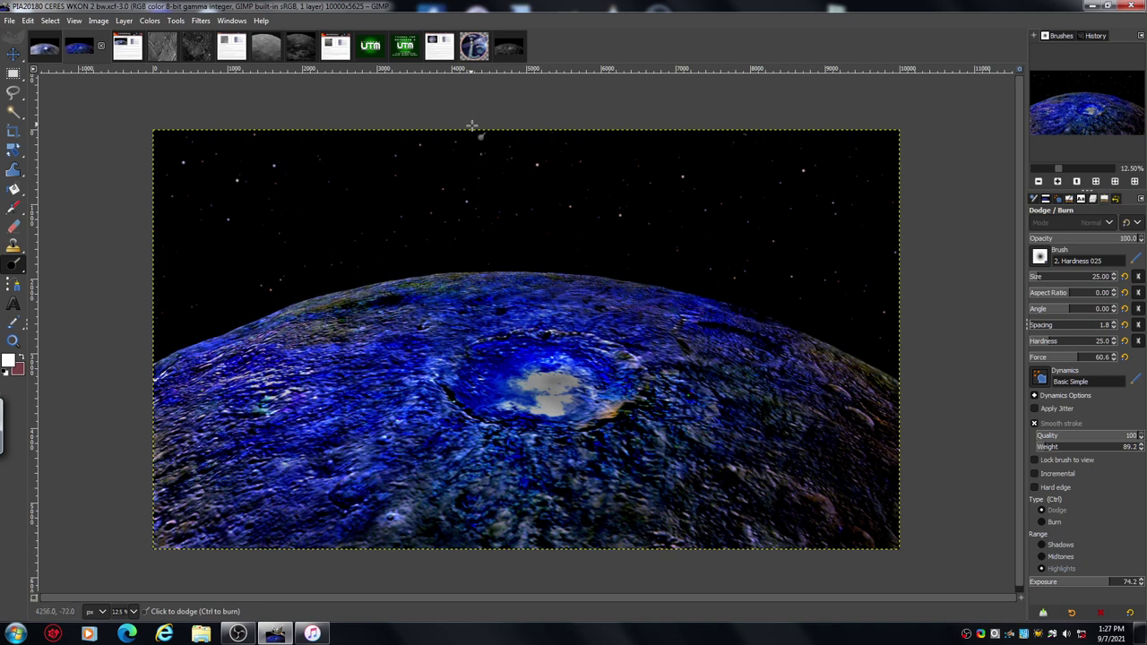
left_click(201, 20)
left_click(201, 21)
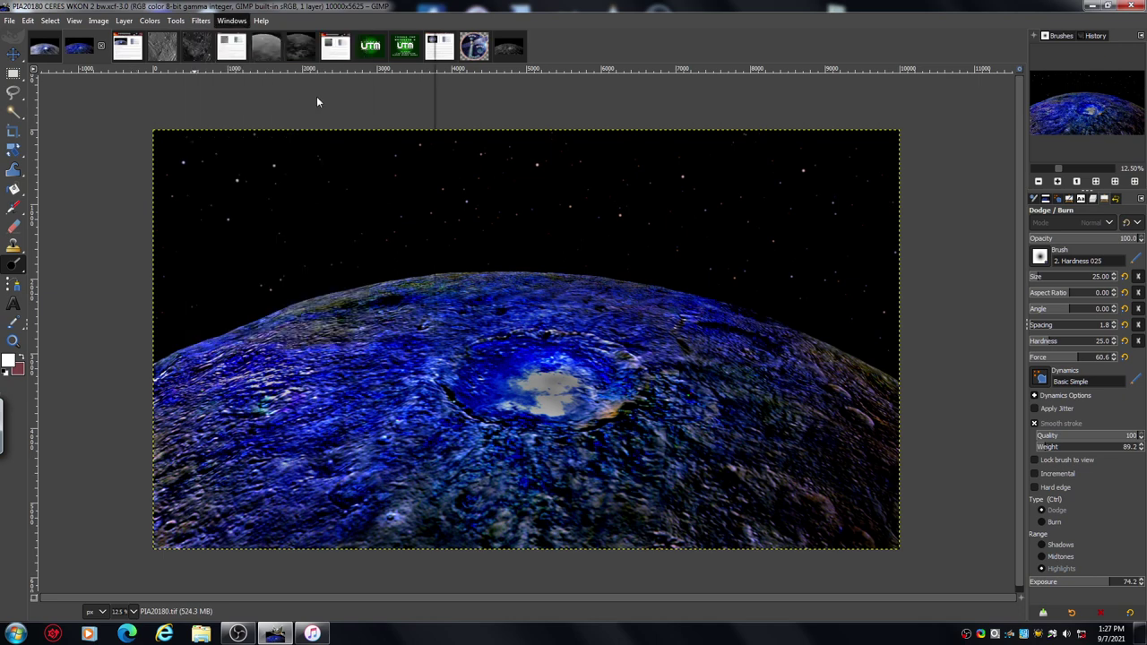
left_click(201, 20)
mouse_move(252, 105)
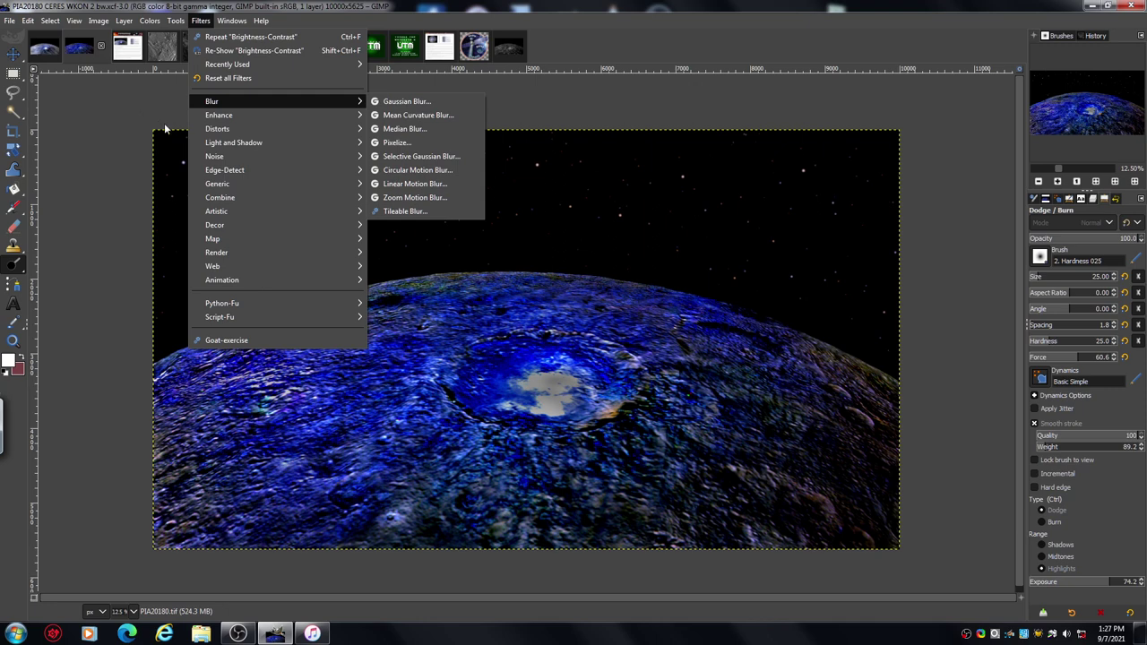
mouse_move(193, 129)
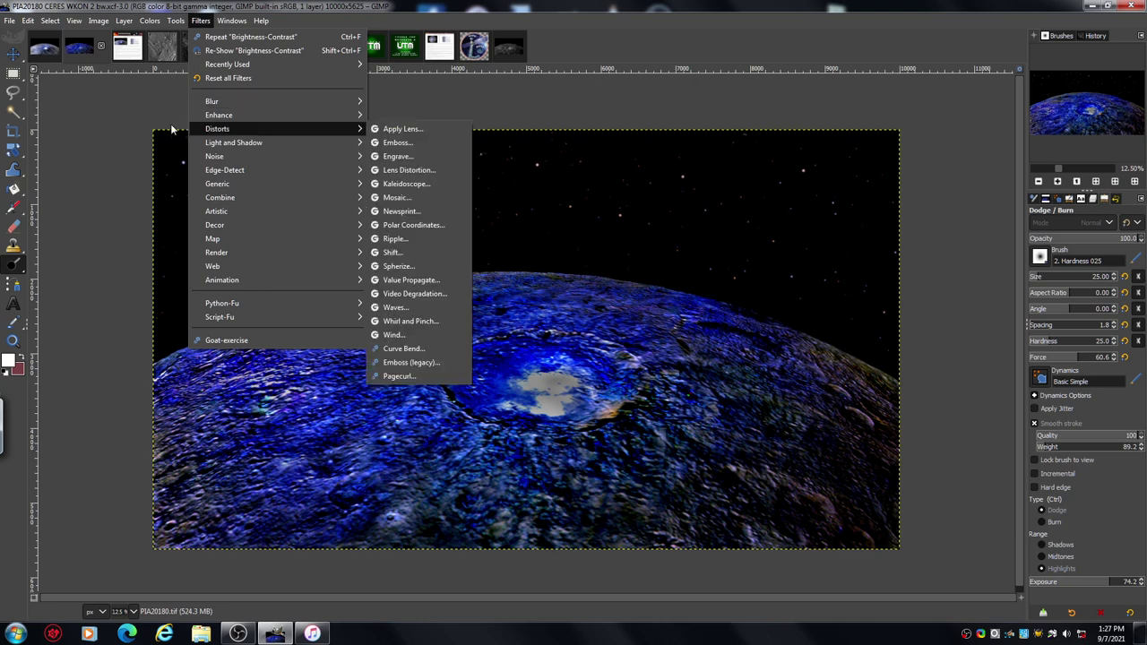
left_click(119, 204)
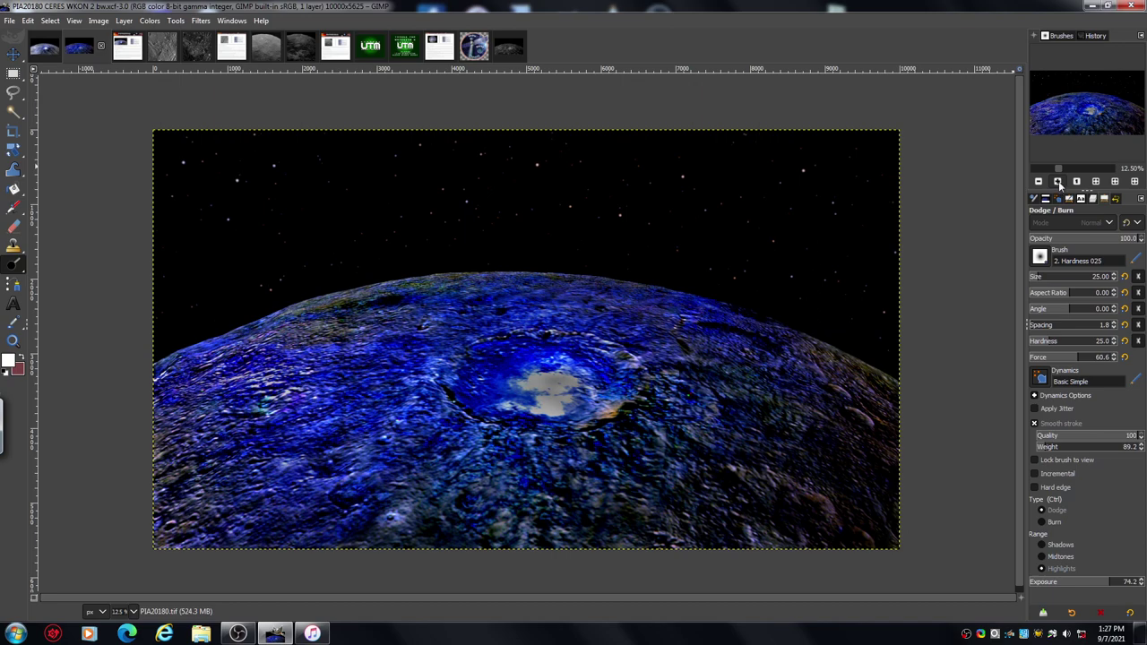
Step: Zoom in past 25% and pan the view toward Occator crater and the planet's horizon
left_click(1059, 182)
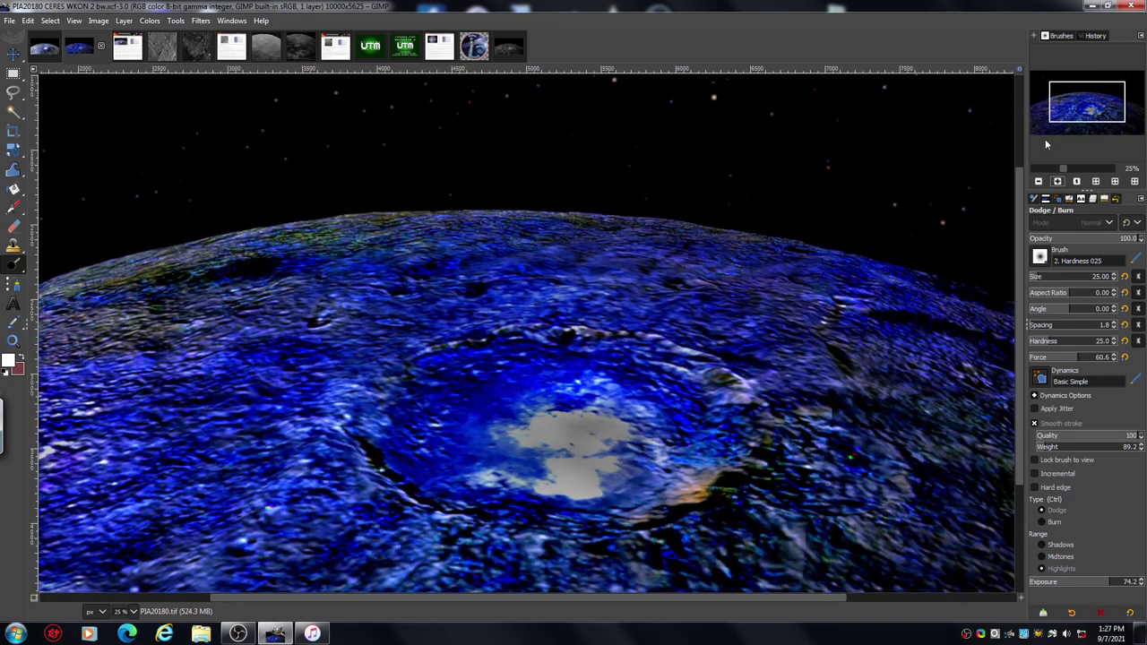
left_click_drag(1084, 112, 1066, 124)
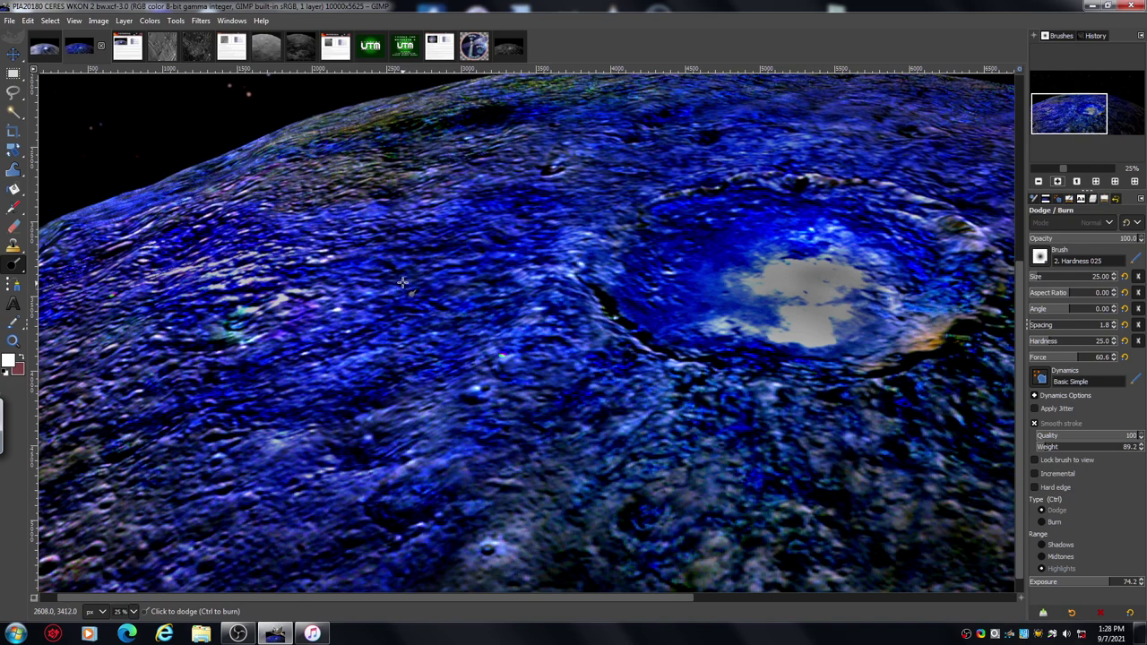
left_click_drag(445, 597, 424, 601)
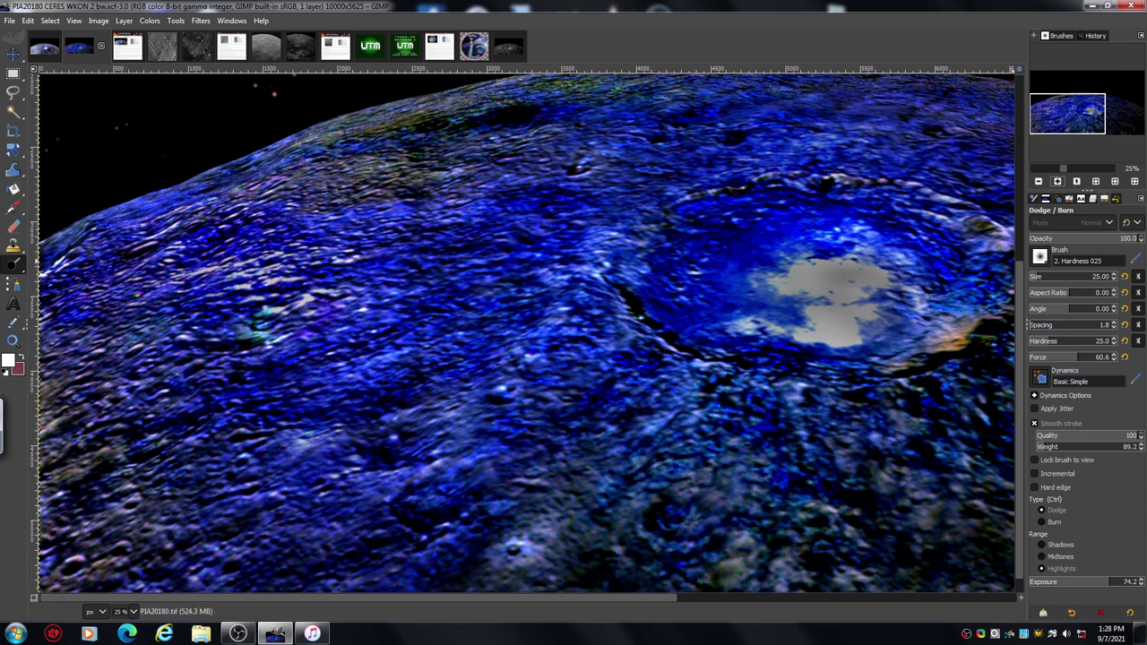
left_click_drag(1020, 318, 1018, 218)
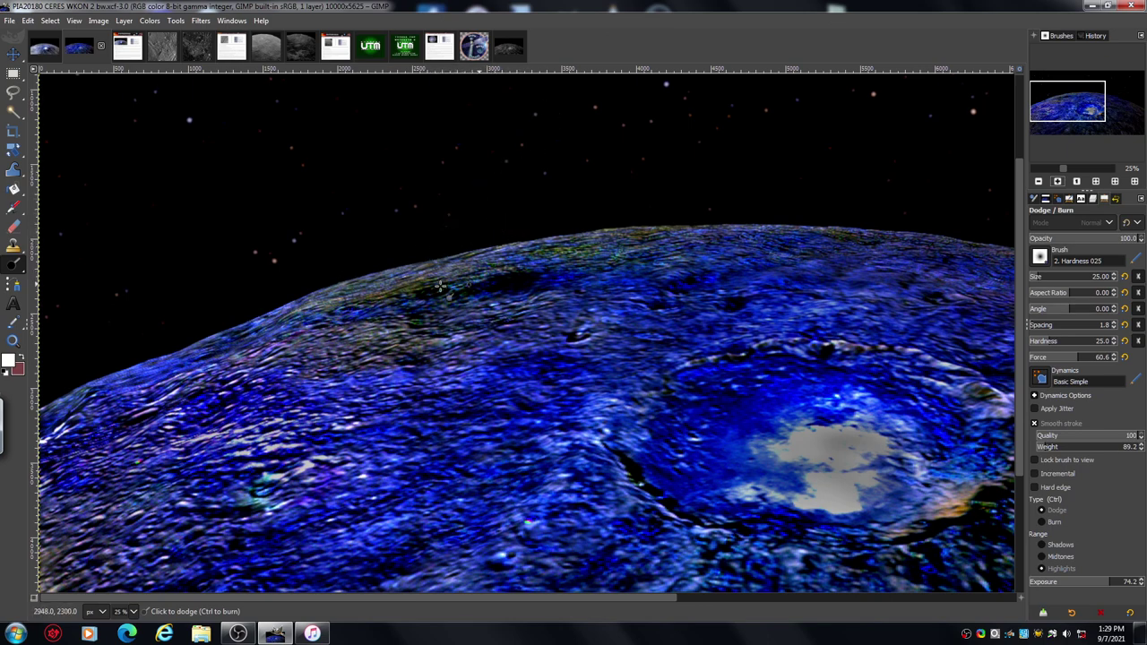
Step: Zoom to 50% and pan horizontally along the cratered surface below the horizon
left_click(1057, 182)
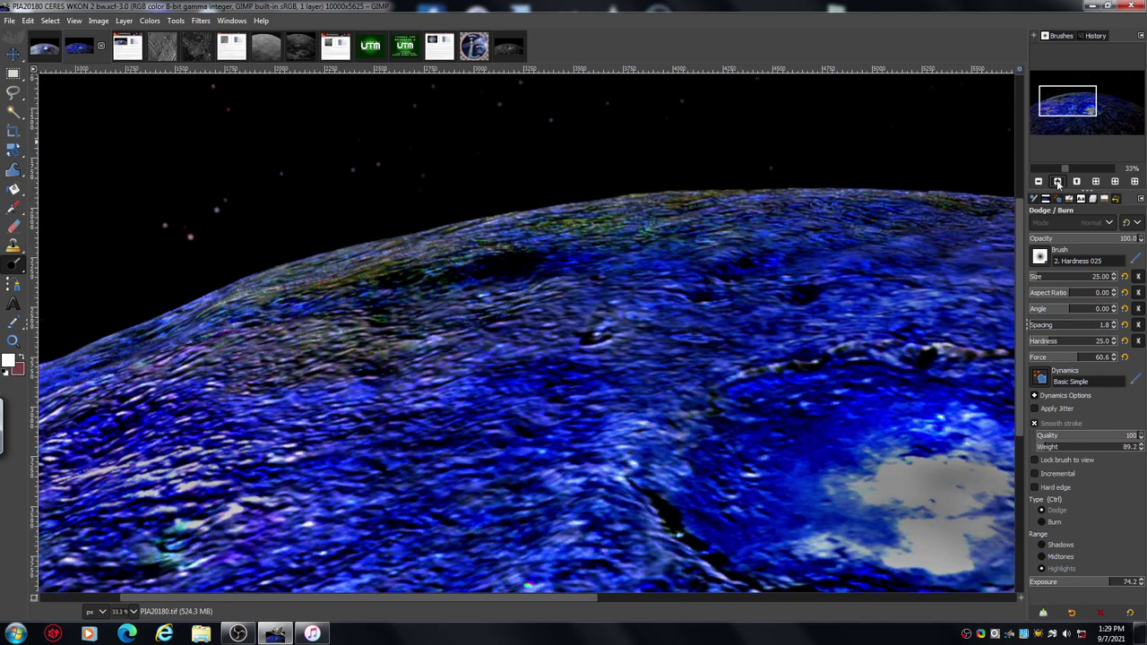
left_click(1058, 182)
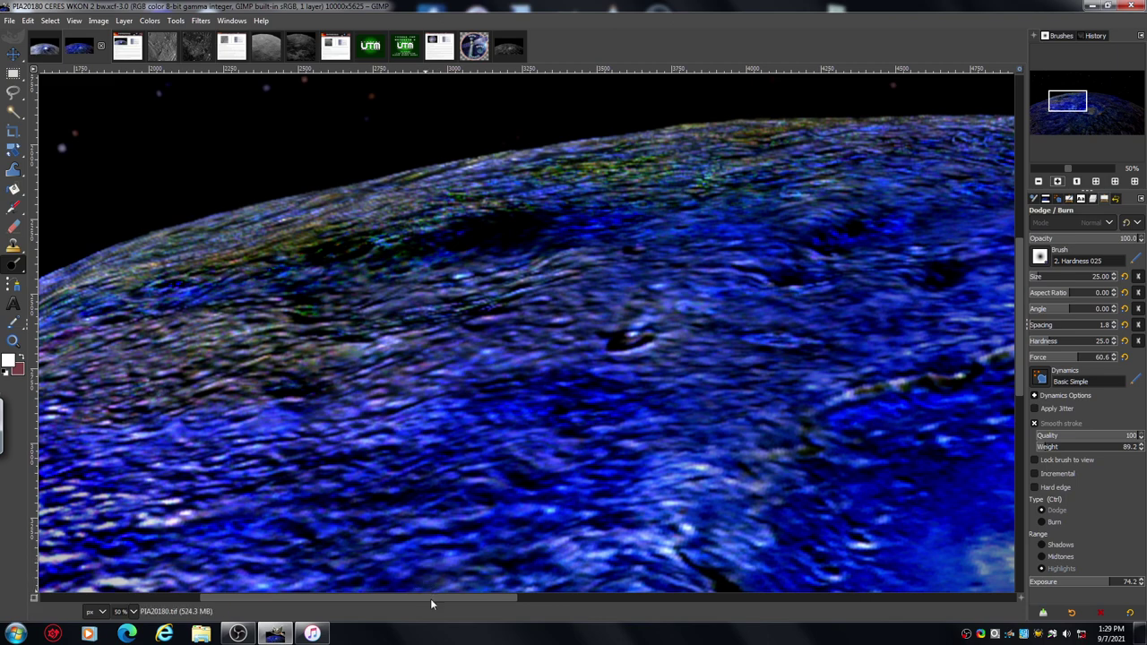
left_click_drag(434, 600, 383, 608)
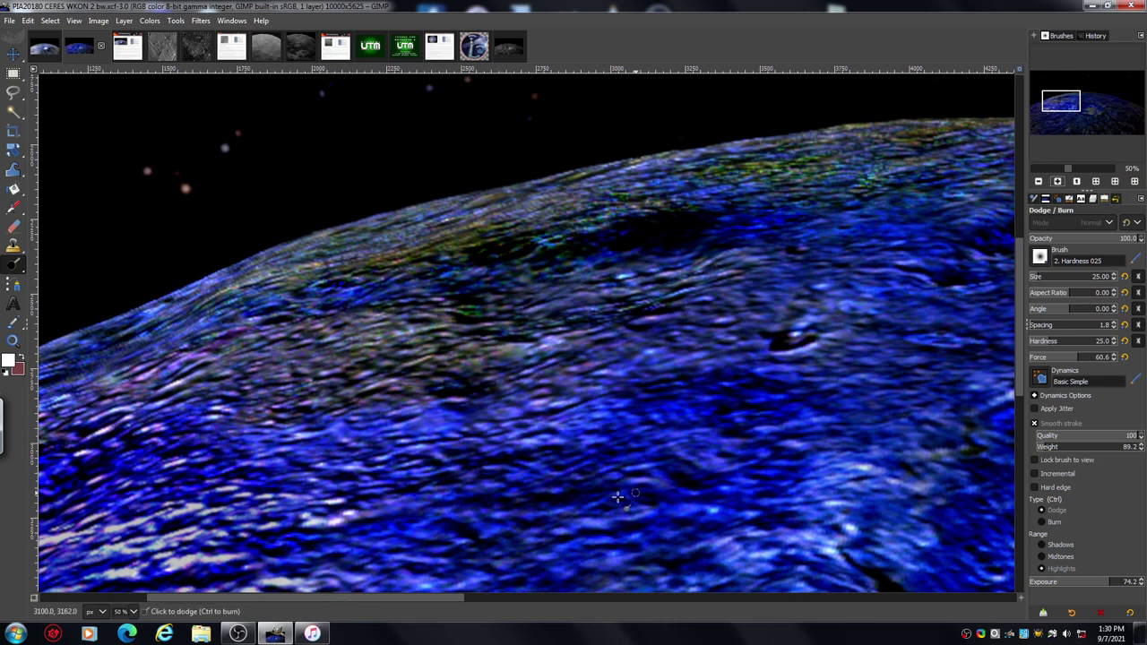
left_click_drag(404, 601, 549, 606)
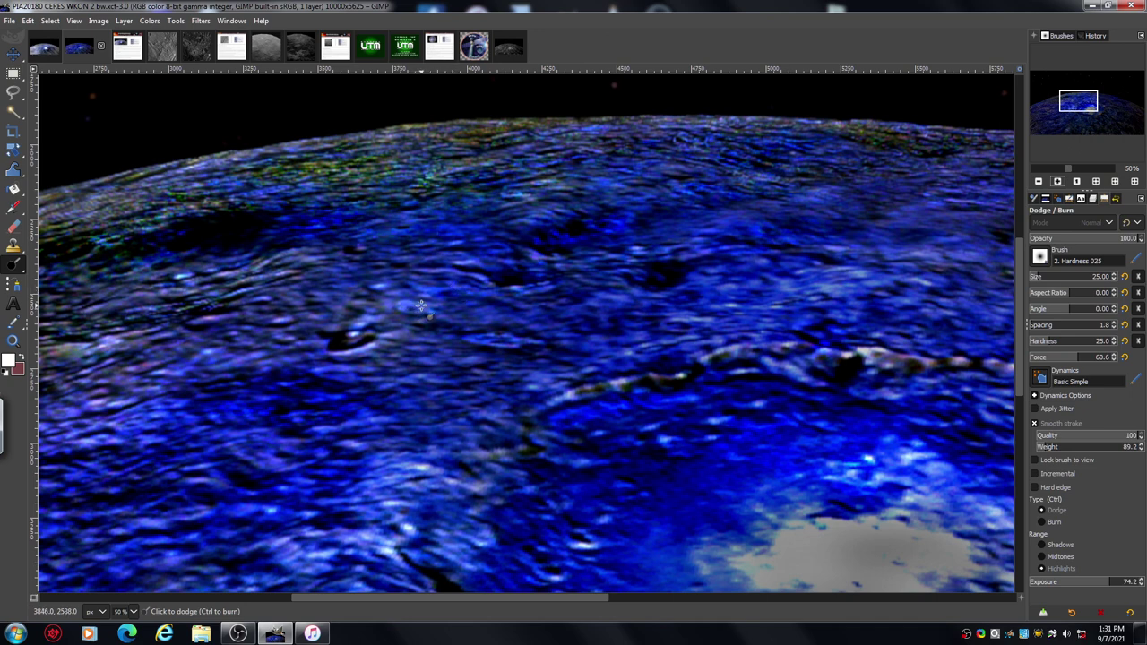
Step: Zoom to 66.7% and scroll up so the horizon limb and black sky fill the view
left_click(1057, 181)
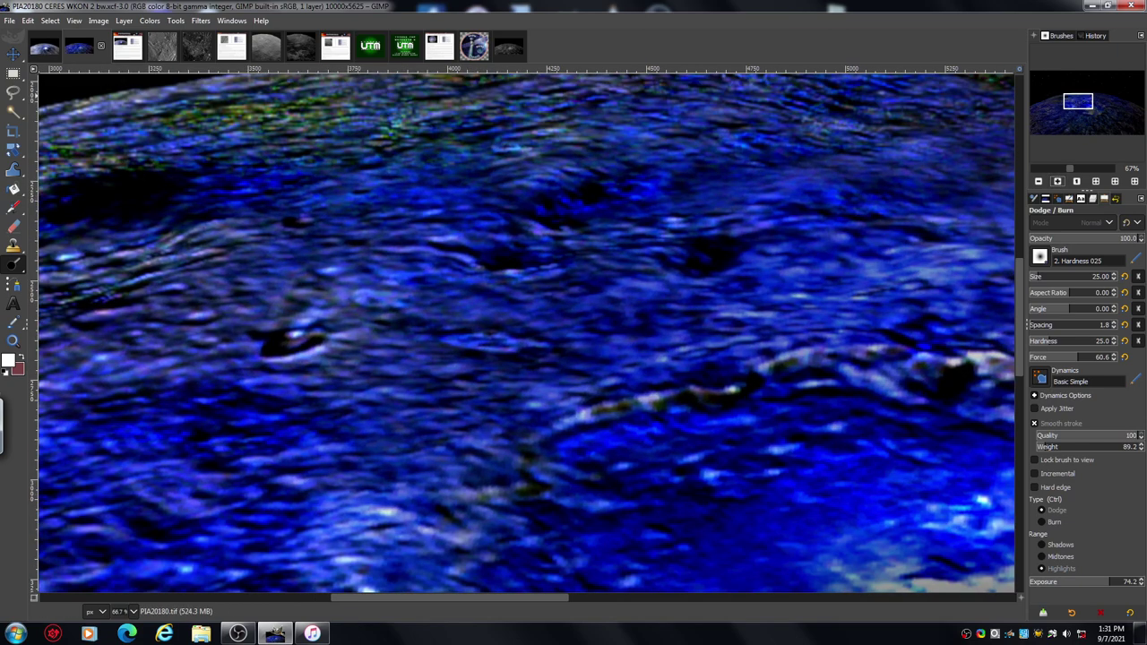
scroll(527, 331, "up", 4)
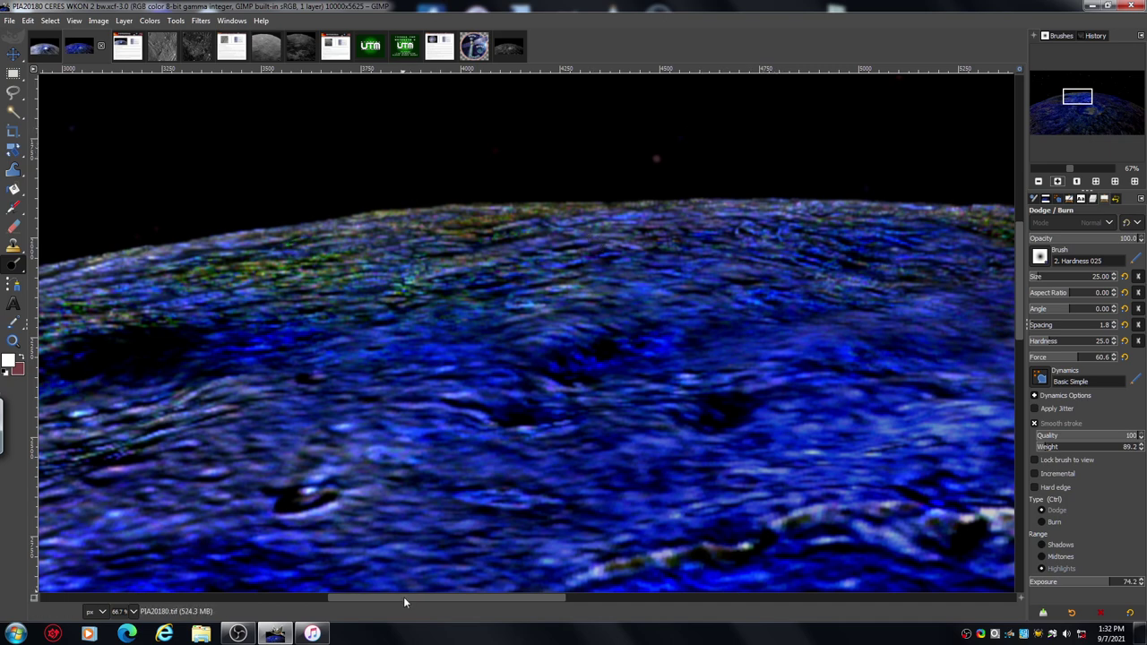
left_click_drag(404, 601, 430, 601)
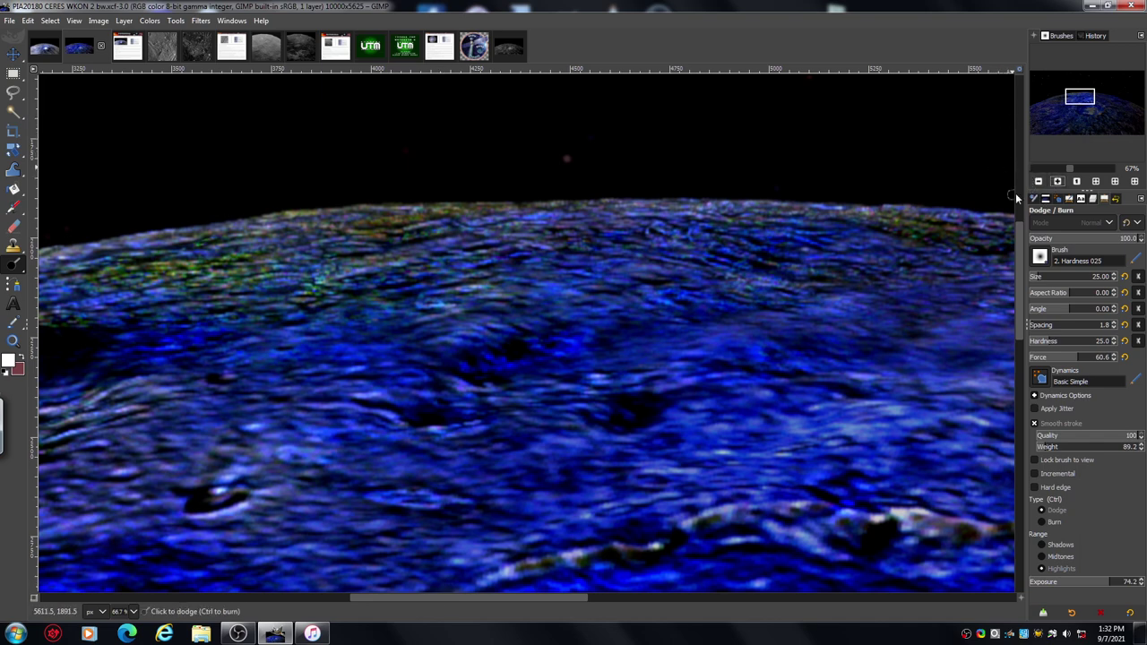
Step: At 100% zoom, dodge the ground along the horizon edge at exposure 68.7
left_click(1058, 182)
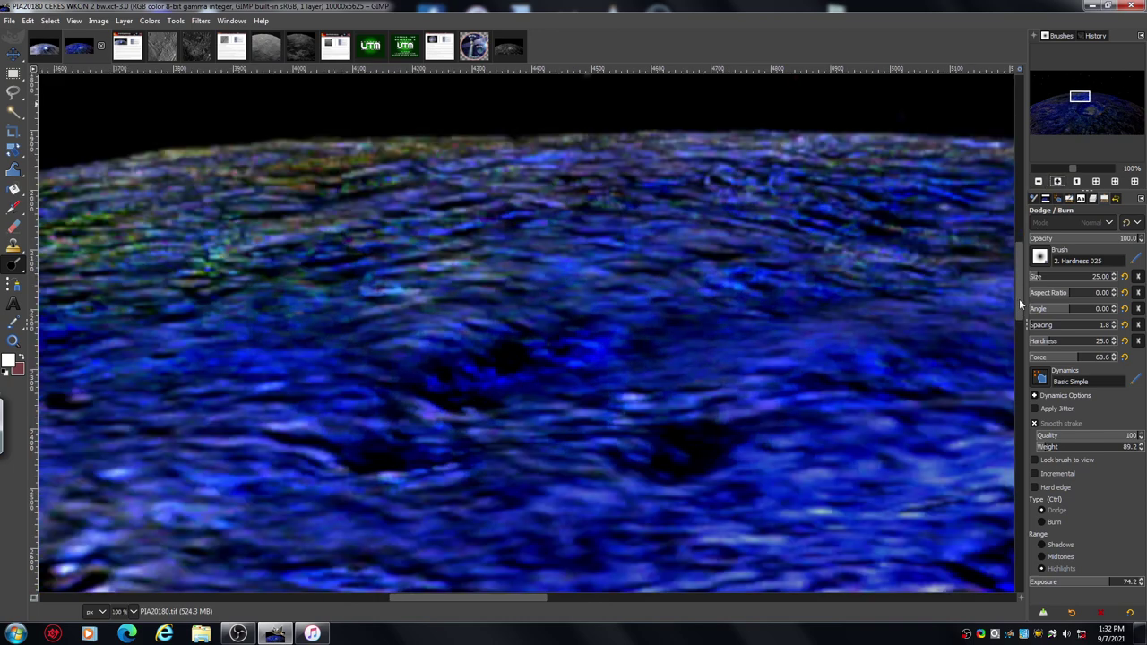
left_click_drag(1019, 299, 1017, 284)
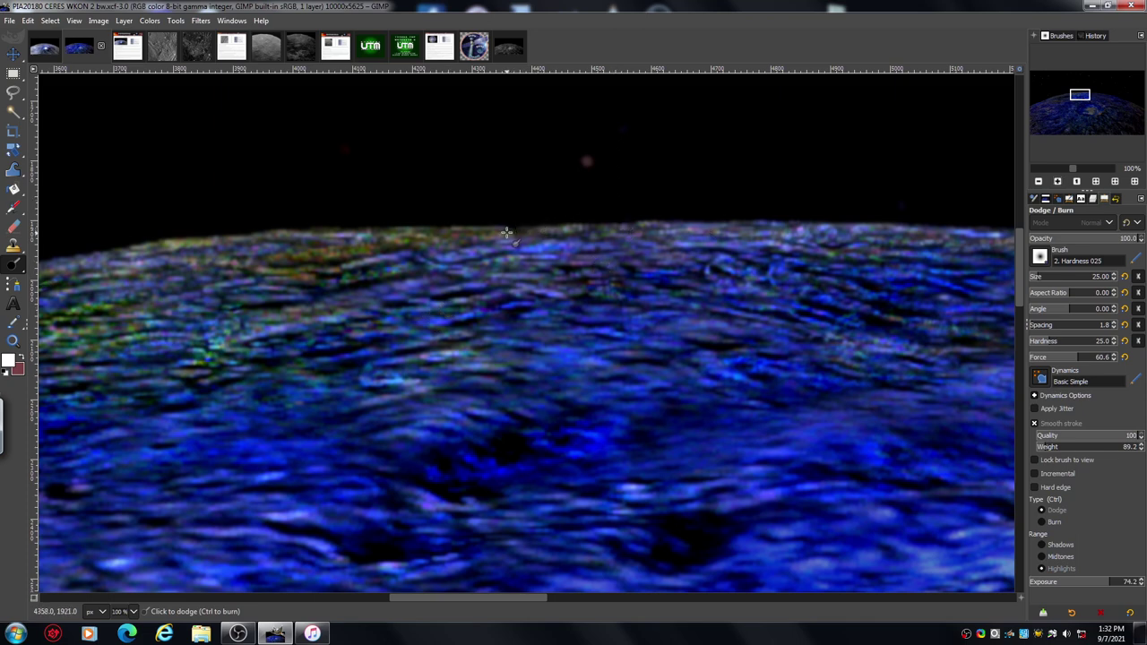
left_click_drag(507, 233, 526, 230)
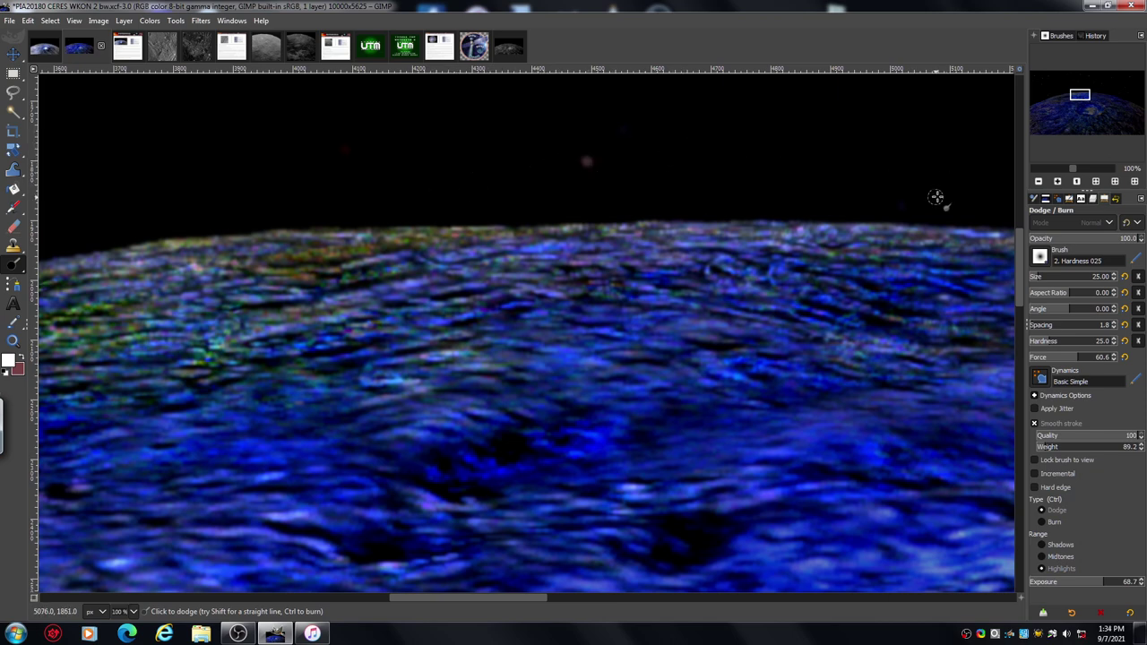
Step: Dodge more of the horizon limb at exposure 60.4, panning right along the horizon
left_click_drag(878, 242, 929, 251)
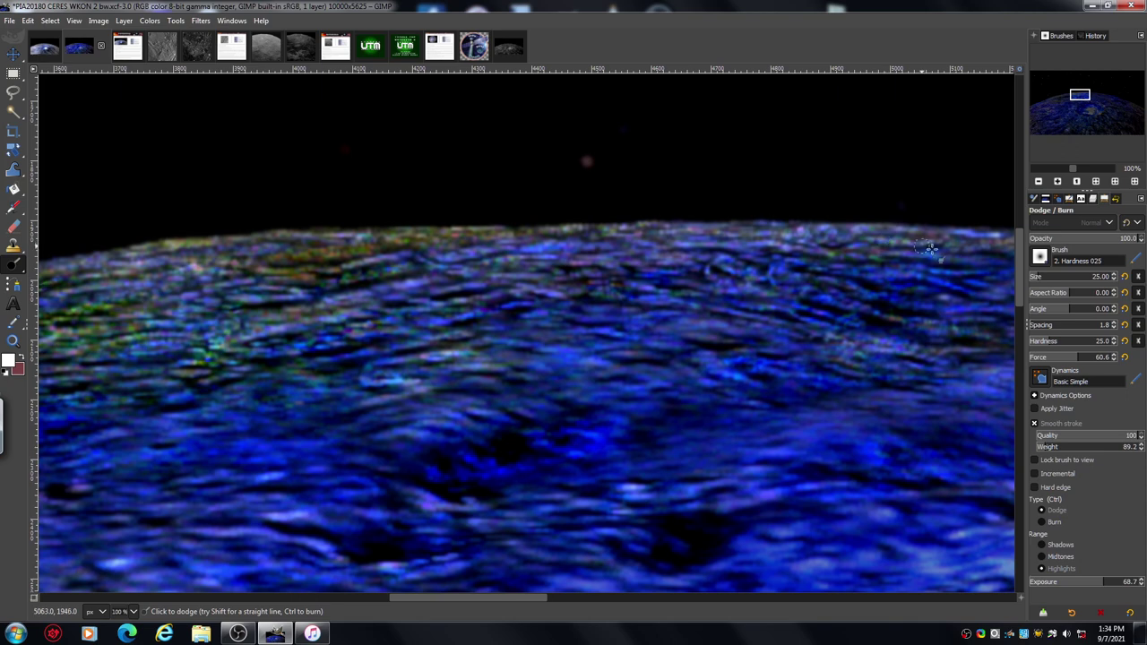
left_click(1095, 583)
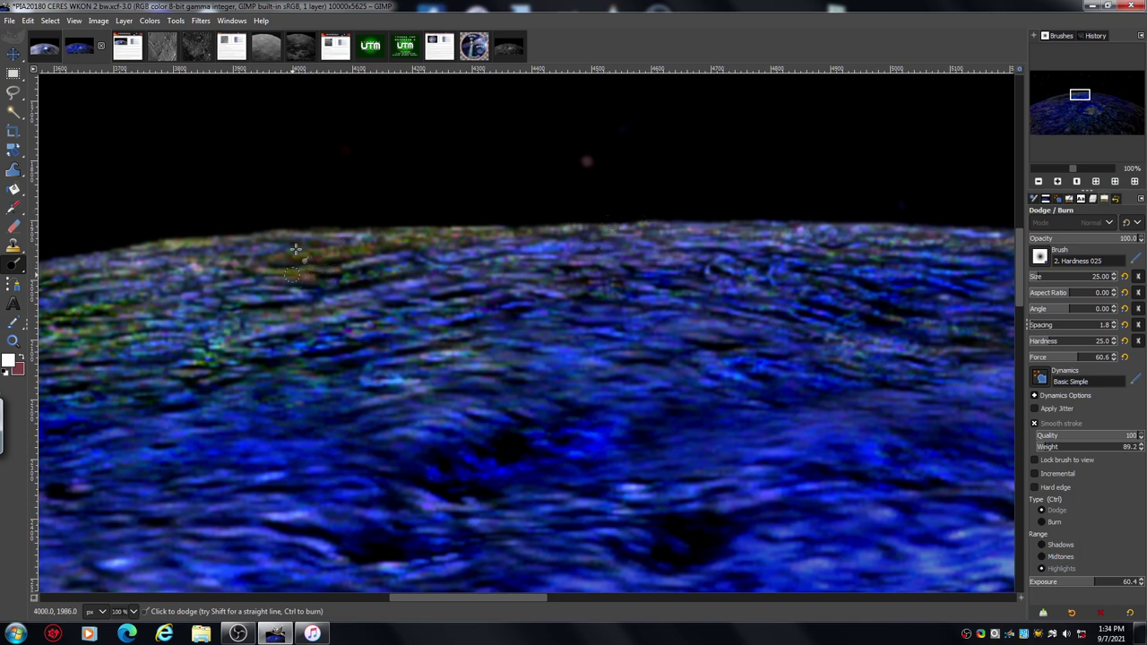
mouse_move(276, 252)
left_mouse_down()
mouse_move(319, 255)
mouse_move(237, 250)
mouse_move(294, 246)
left_mouse_up()
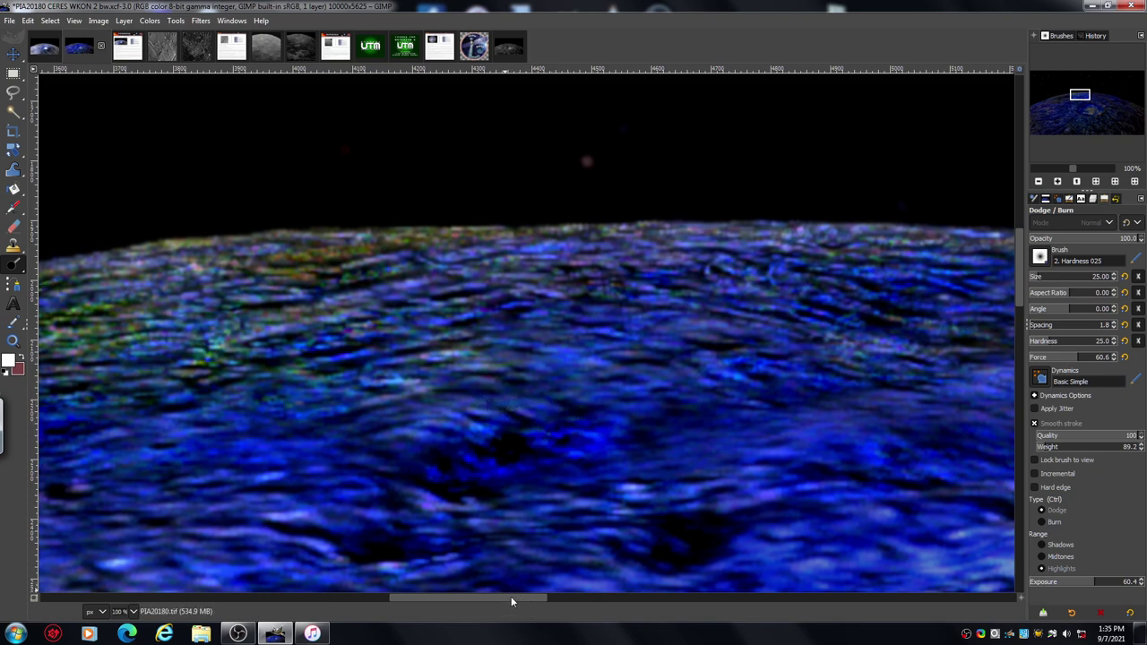
left_click_drag(512, 597, 594, 593)
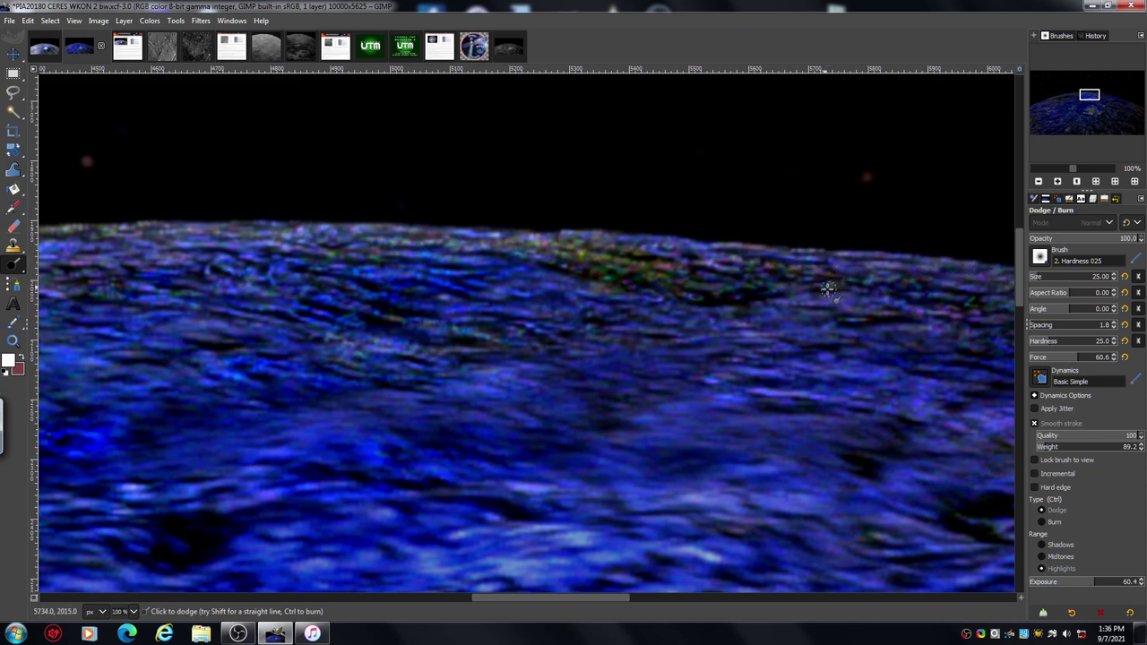
Step: Zoom the view to 150% and scroll right along the multicoloured horizon limb
left_click(1038, 181)
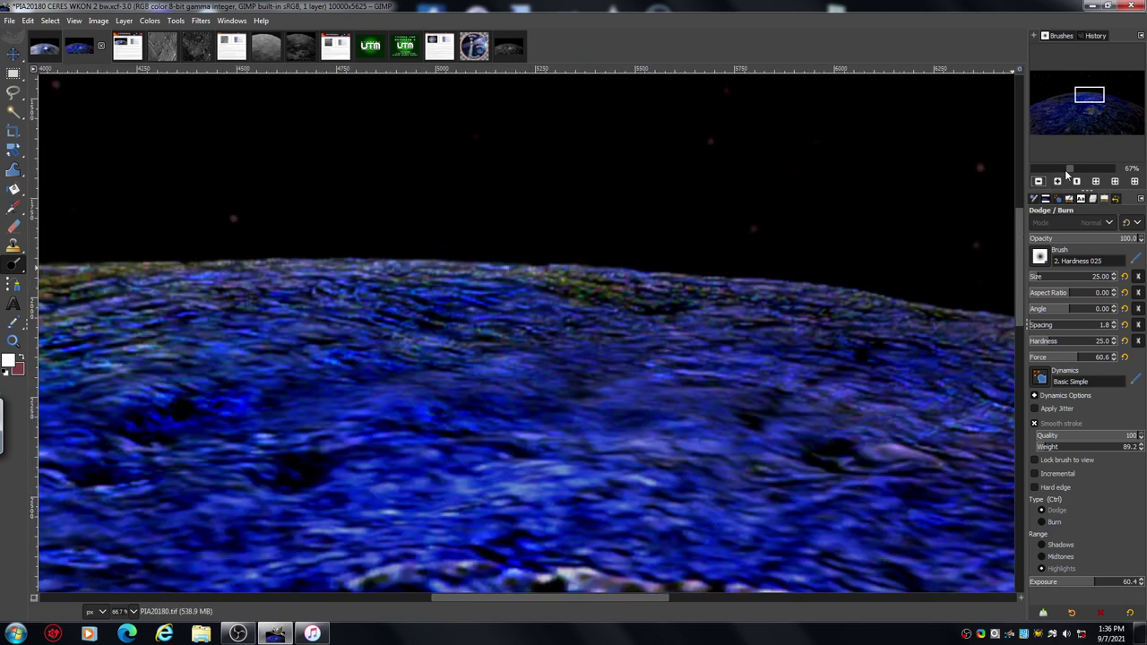
left_click(1057, 182)
left_click(1058, 182)
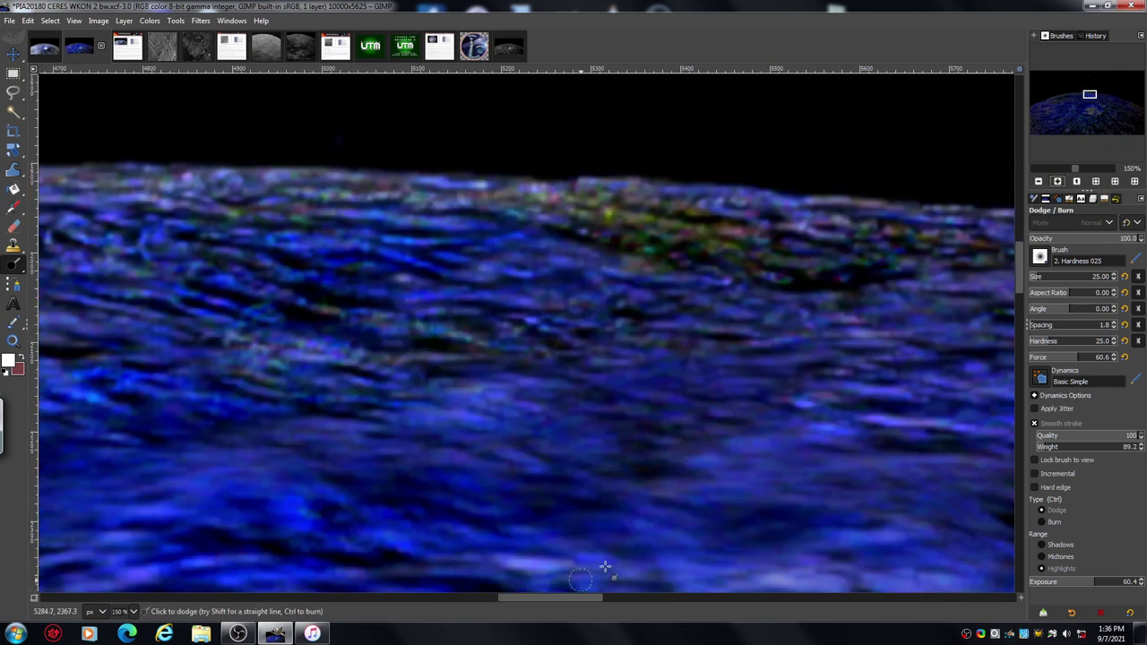
left_click_drag(557, 596, 574, 596)
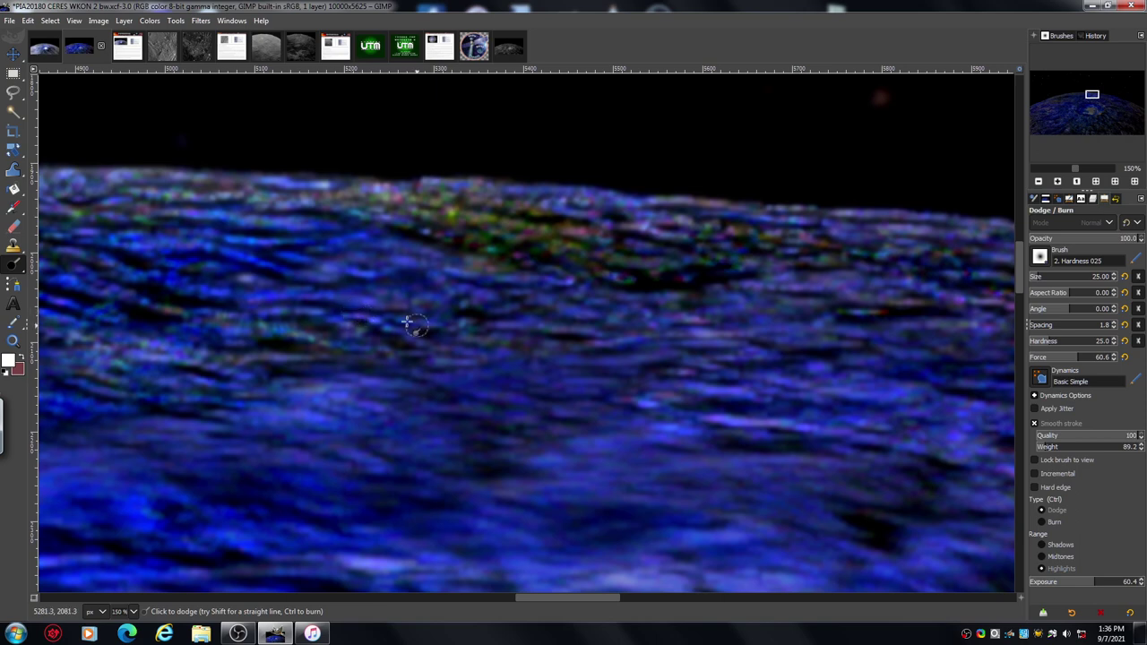
Step: Zoom out to survey the surface and pan along the horizon limb
left_click(1039, 182)
left_click(1039, 182)
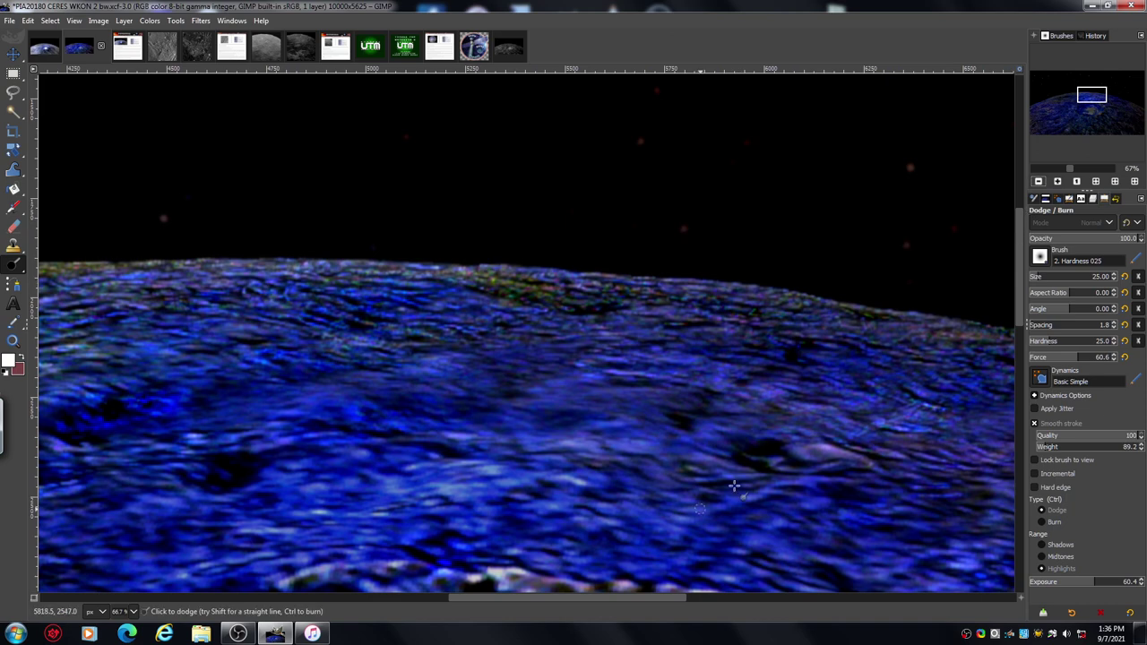
left_click_drag(575, 606, 691, 625)
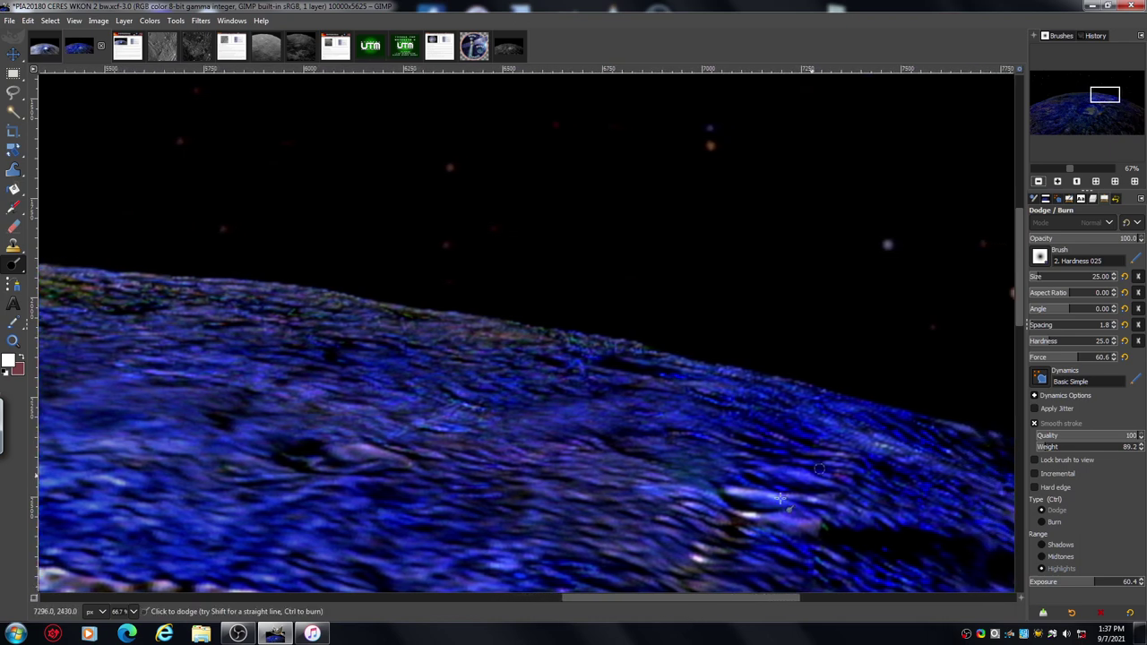
left_click_drag(1023, 273, 1027, 294)
Step: Zoom back to 150% and dodge highlights (size 25) on the streaked surface below the limb
left_click(1058, 182)
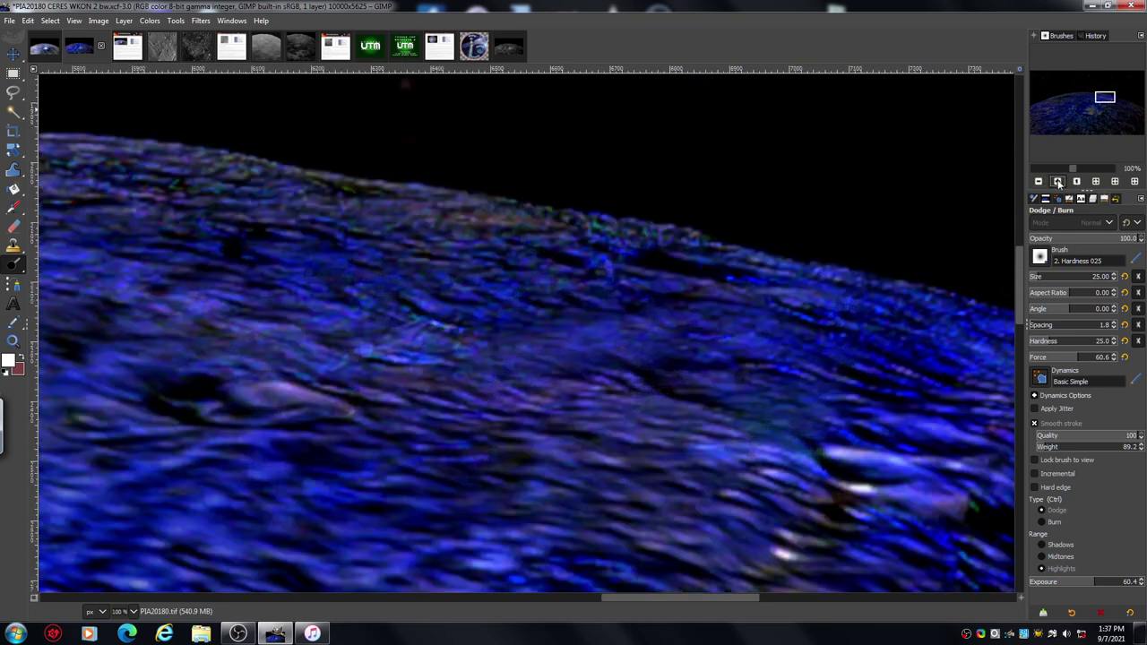
left_click(1058, 182)
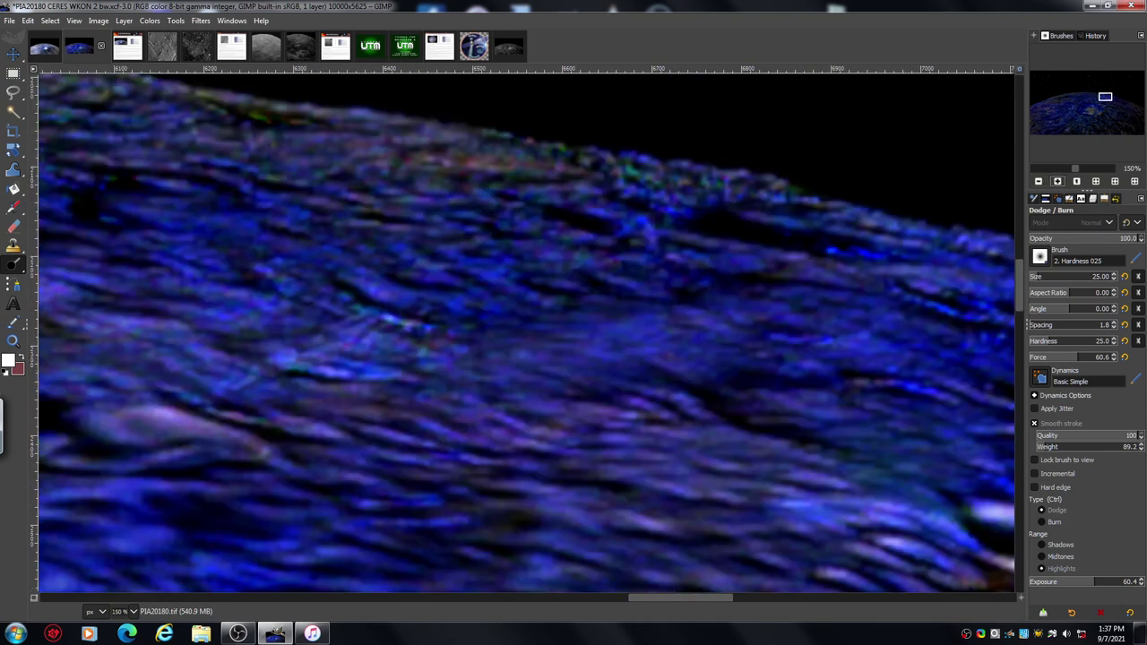
left_click_drag(685, 597, 698, 599)
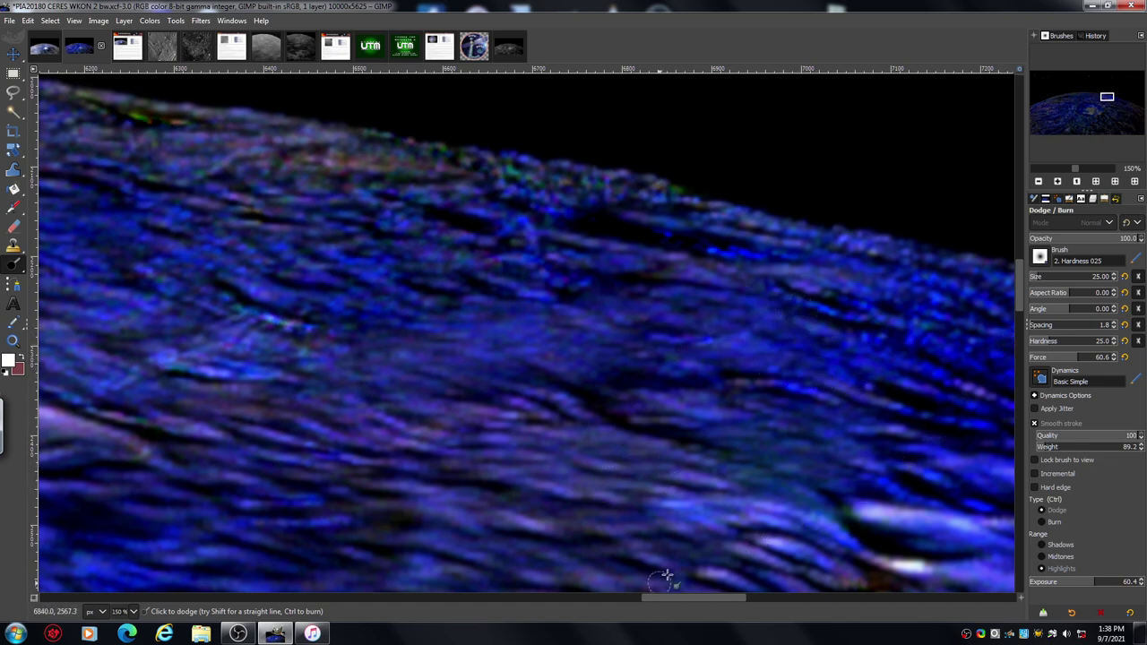
left_click_drag(679, 597, 711, 597)
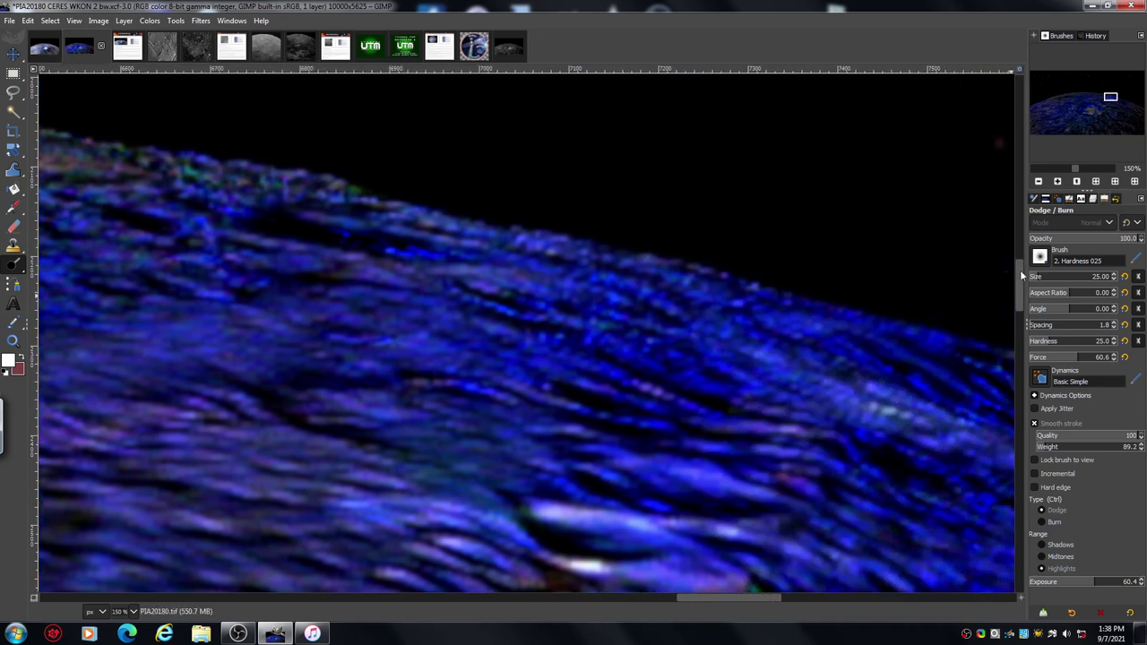
Step: Scroll the view, zoom out to 100%, and dodge the pale central streaks
left_click_drag(1020, 270, 1021, 294)
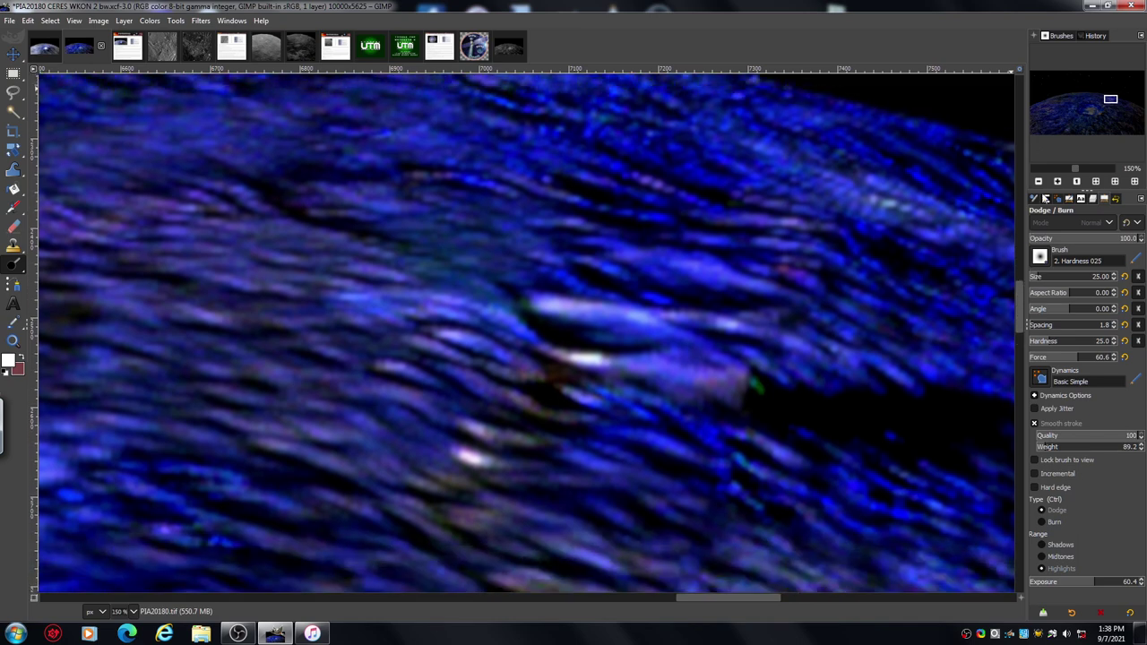
left_click(1039, 182)
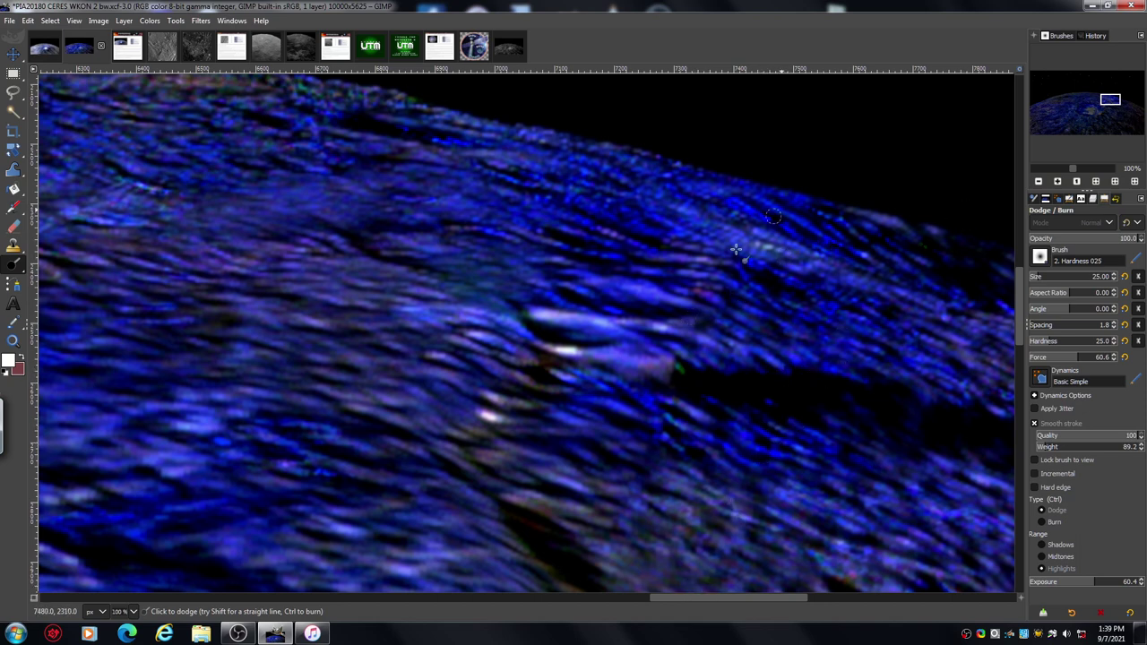
Step: Zoom out to 50%, scroll down, and keep dodging the surface beneath the limb
left_click(1038, 182)
left_click(1038, 182)
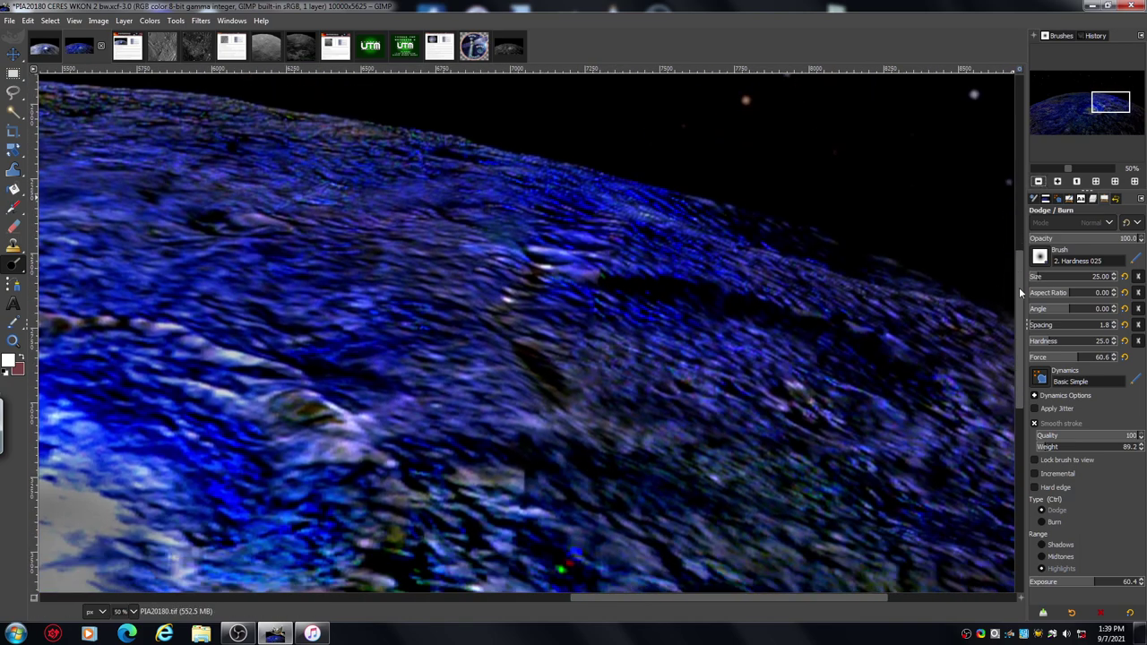
left_click_drag(1020, 293, 1022, 340)
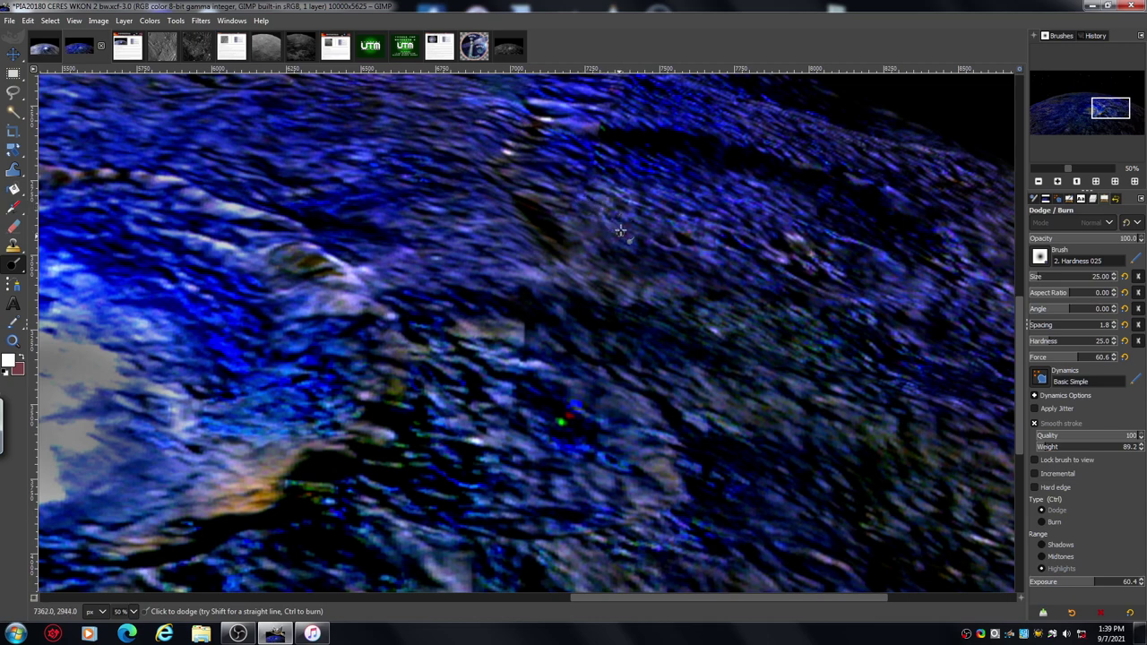
Step: Zoom to 67%, pan right, and raise the Dodge brush size from 25 to 53
left_click(1058, 182)
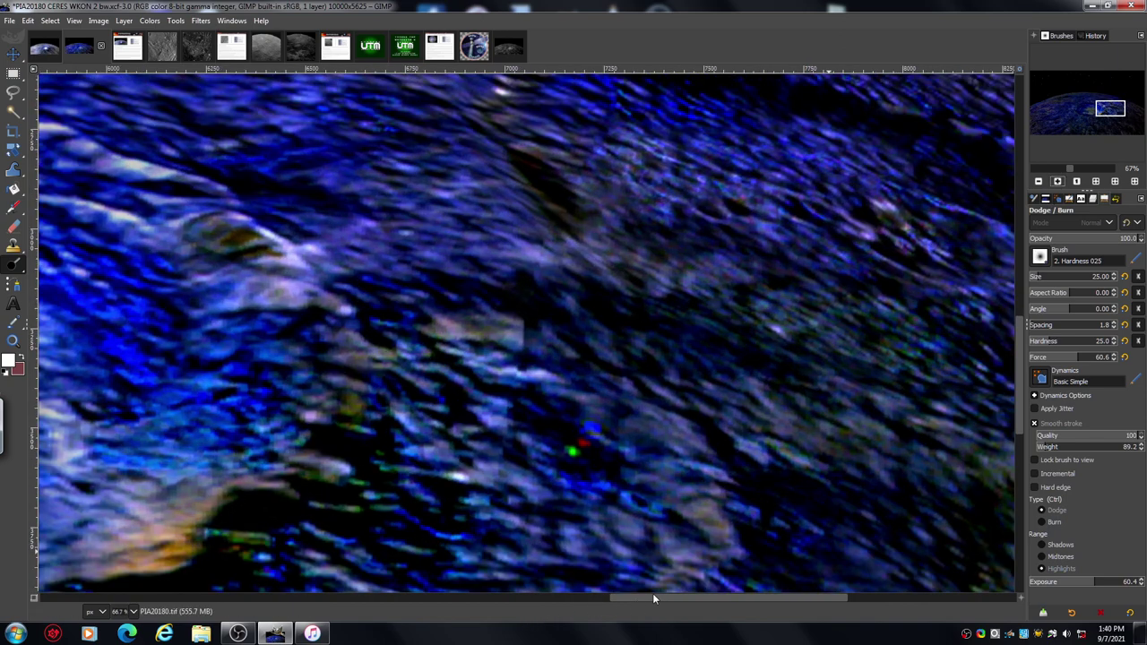
left_click_drag(644, 596, 708, 599)
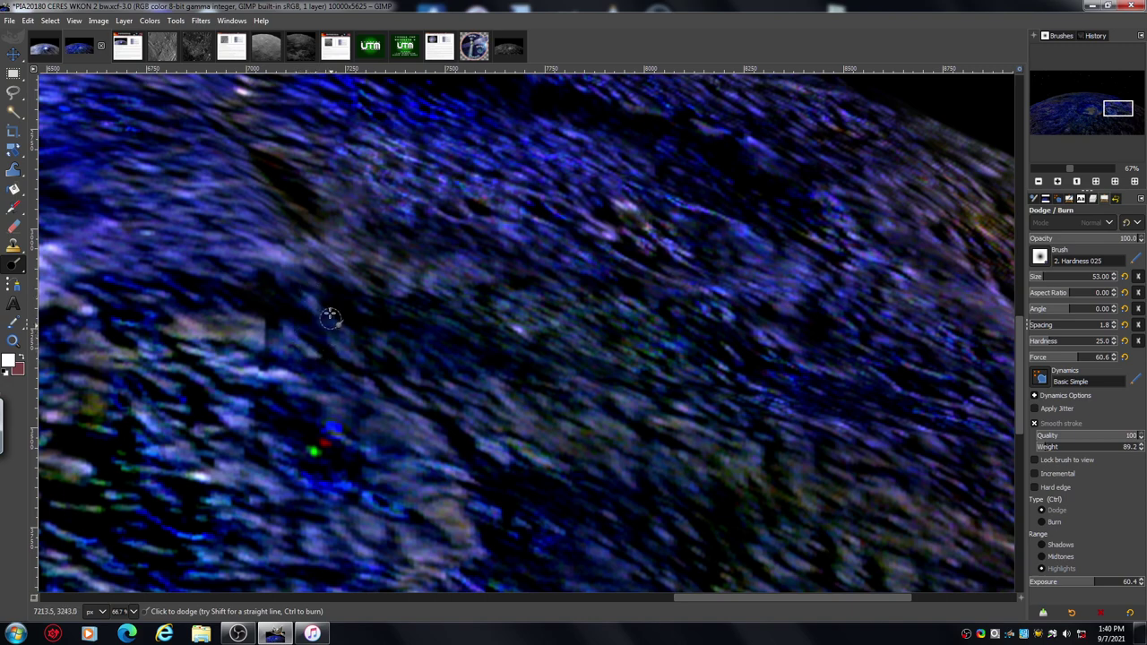
Step: At 25–33% zoom, paint broad size-53 dodge strokes across the surface and limb
left_click(1039, 181)
left_click(1039, 181)
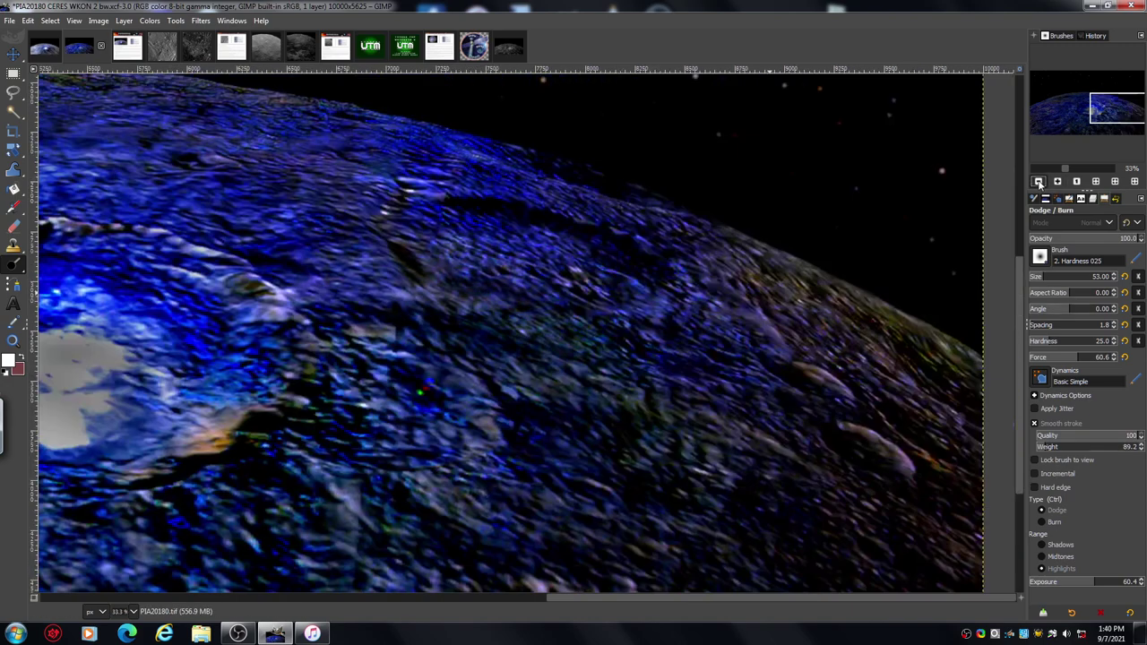
left_click(1039, 181)
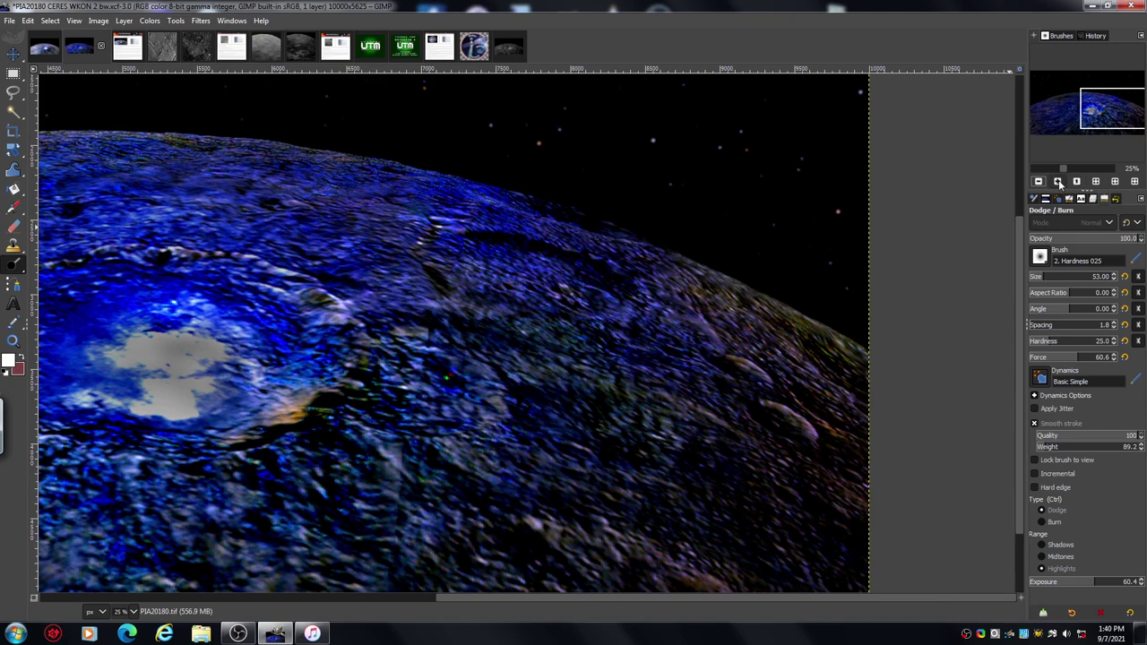
left_click(1058, 181)
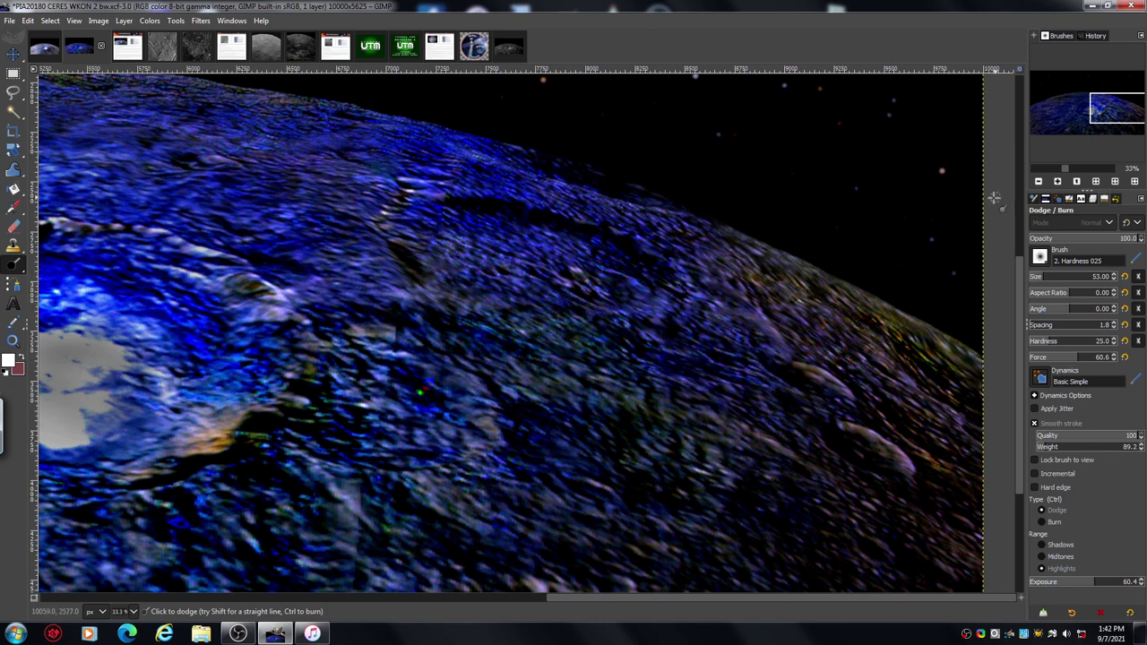
left_click(1038, 182)
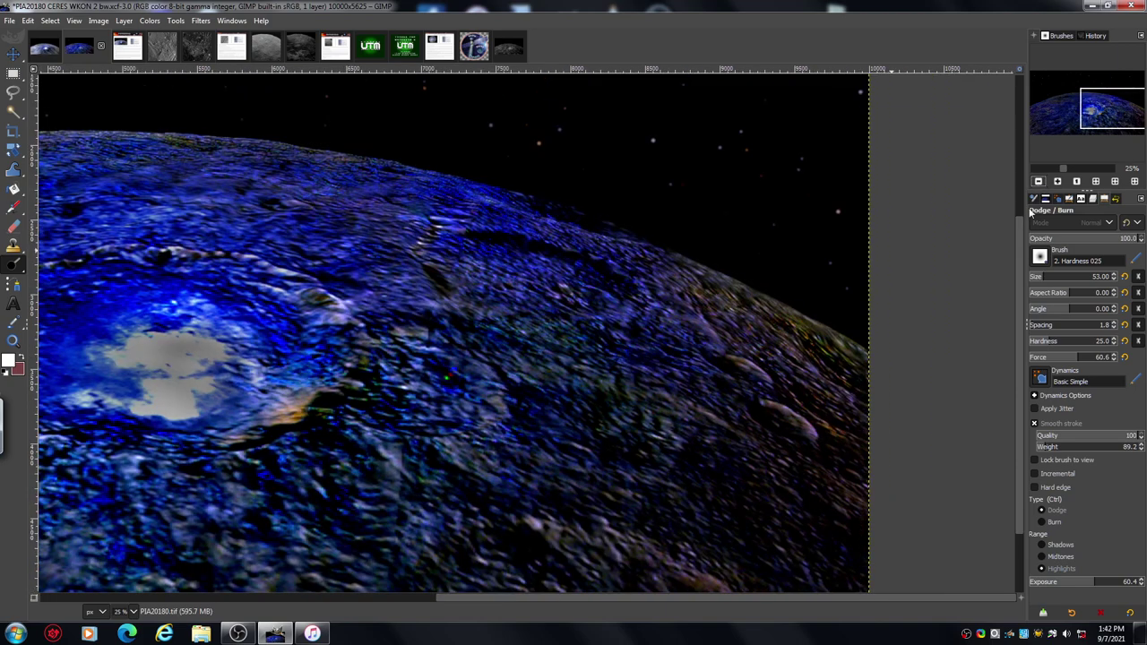
left_click_drag(1019, 244, 1015, 303)
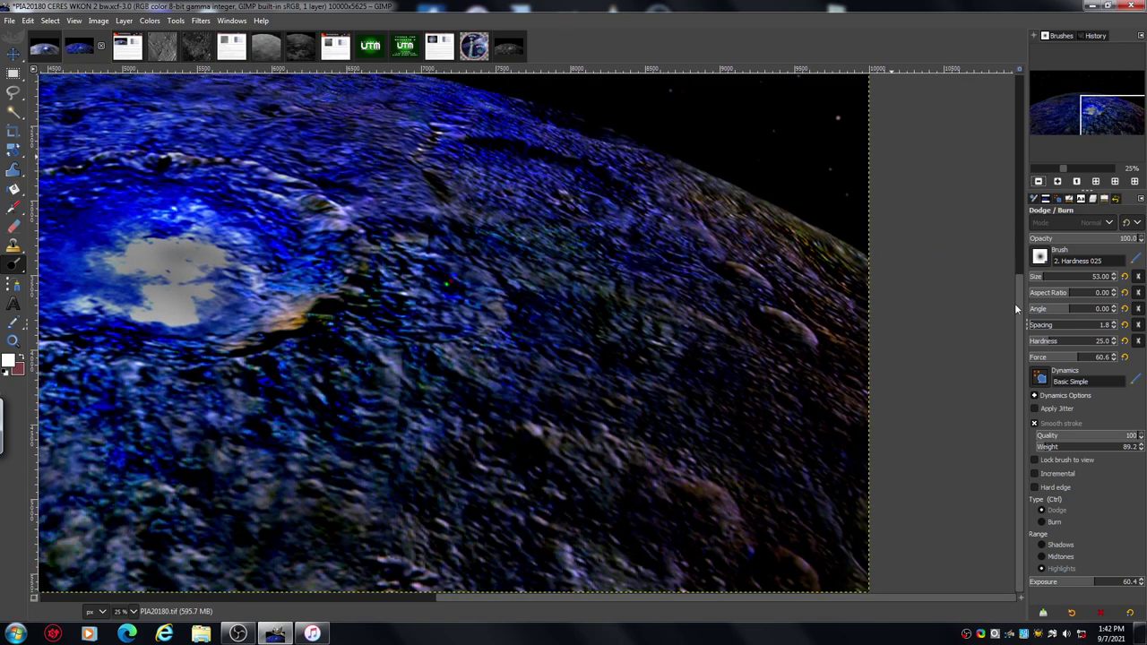
Step: Zoom in and dodge the speckled ground near the limb (Highlights, exposure 60.4)
left_click(1058, 183)
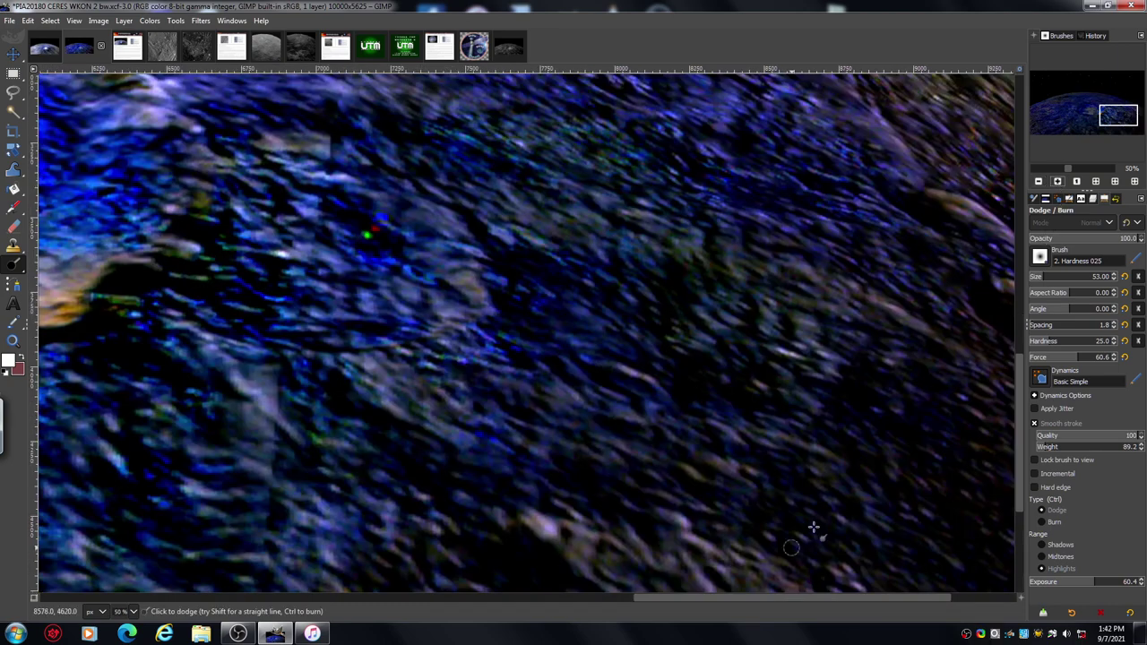
left_click_drag(767, 597, 837, 607)
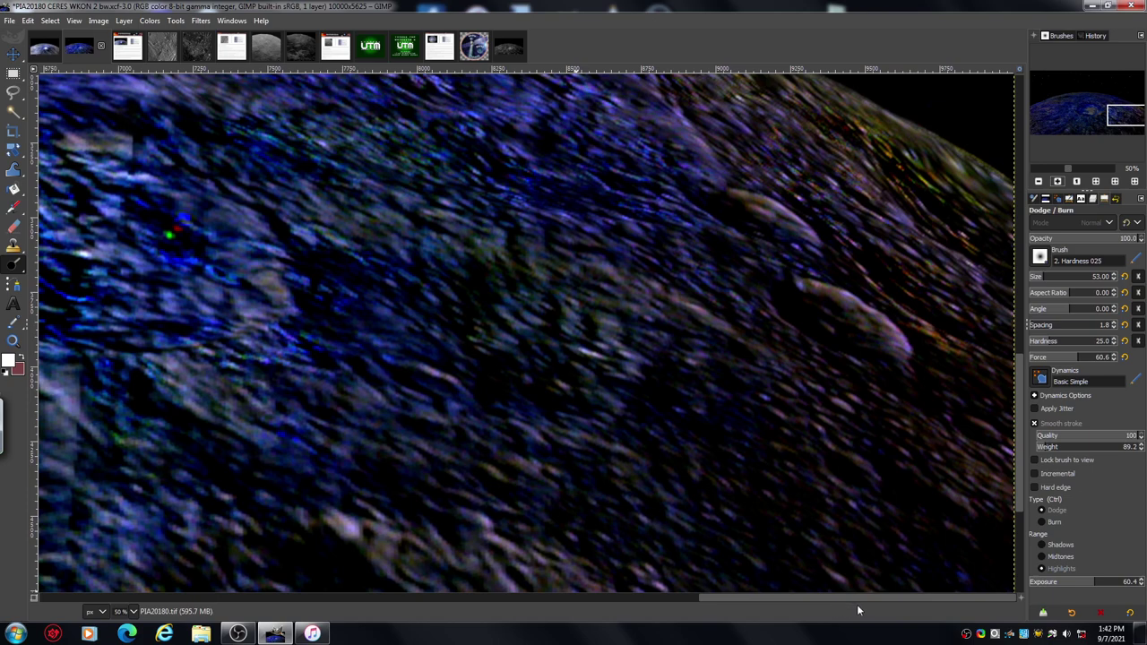
mouse_move(1022, 385)
left_mouse_down()
mouse_move(1022, 405)
mouse_move(1022, 394)
left_mouse_up()
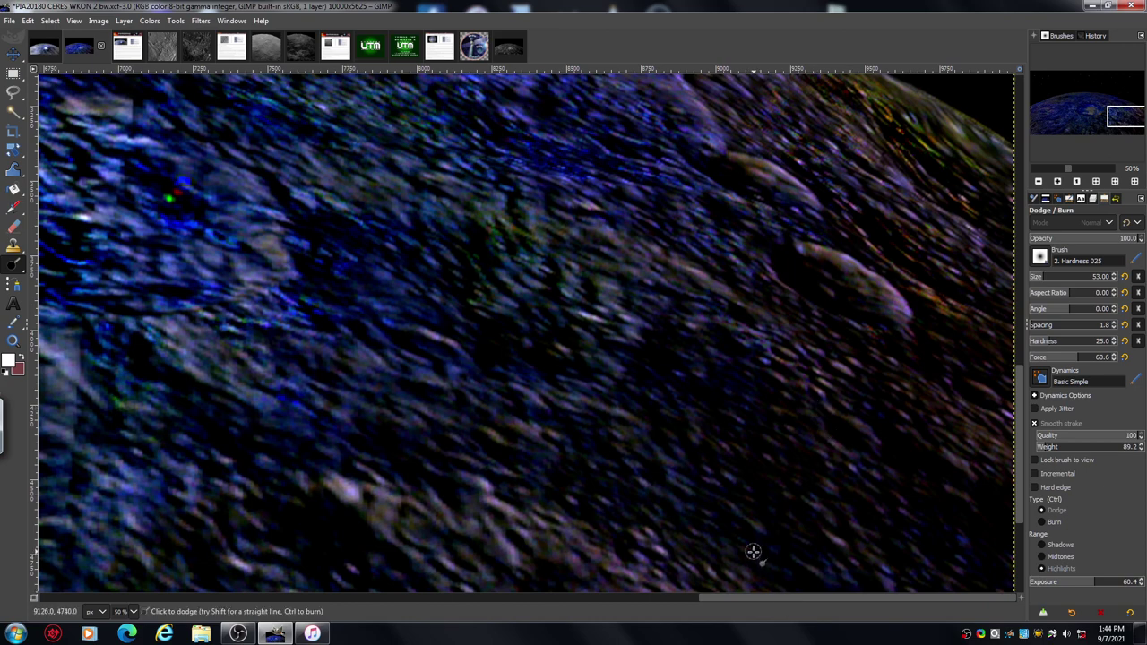
Step: Zoom out on the upscaled image to show the crater and limb, and pan left
left_click(1039, 182)
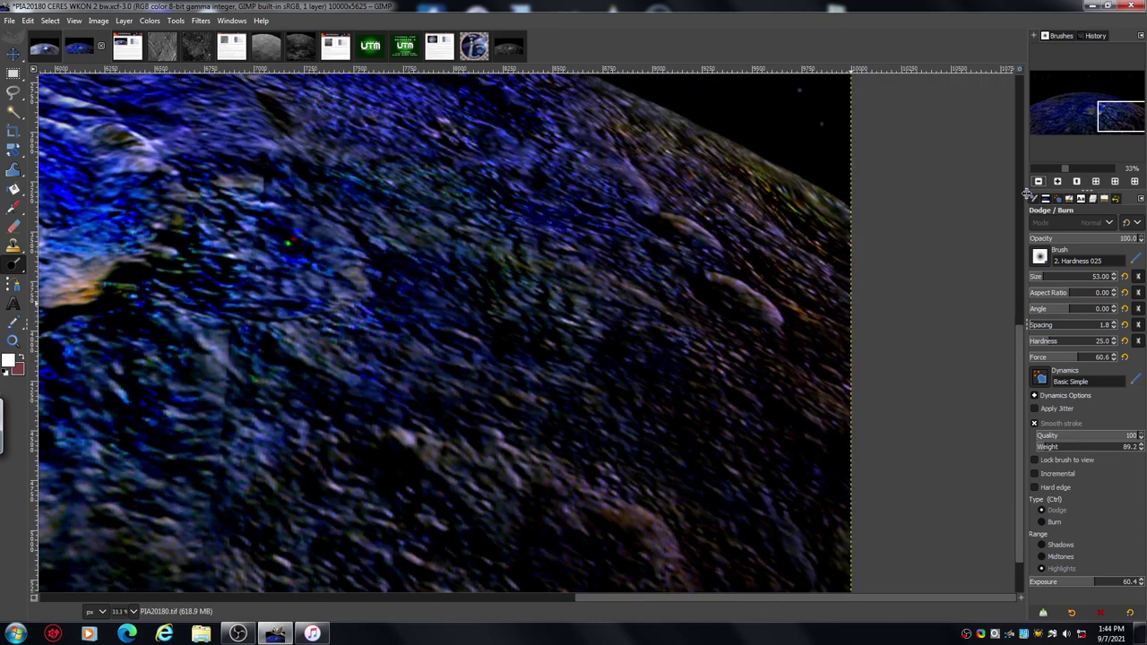
left_click(1039, 182)
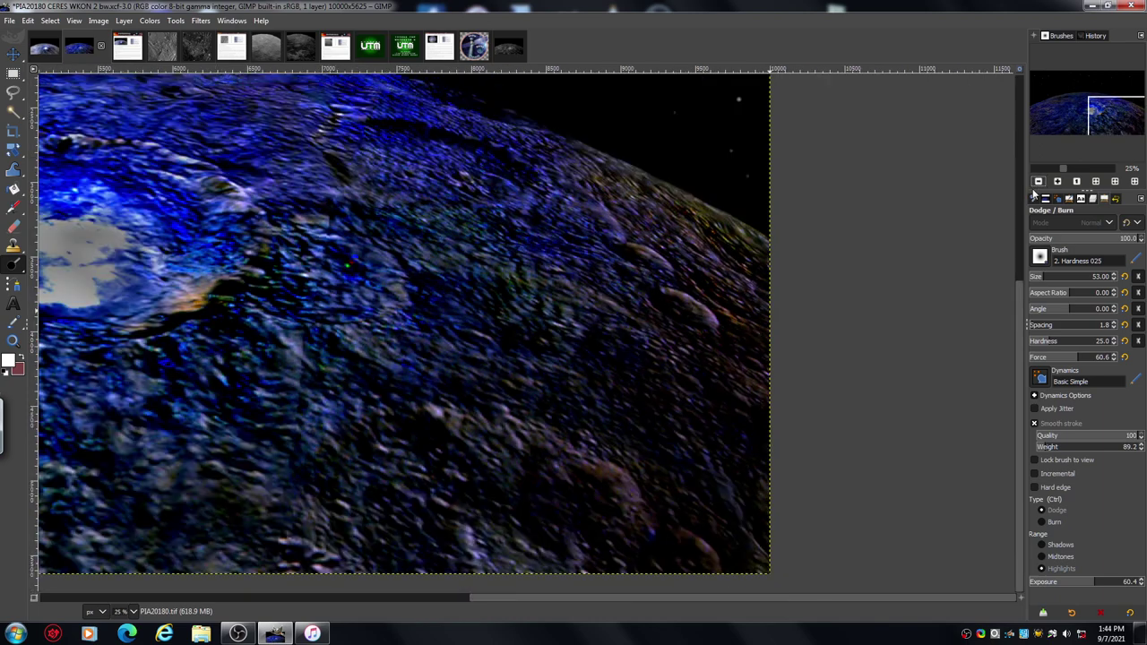
mouse_move(751, 599)
left_mouse_down()
mouse_move(660, 614)
mouse_move(579, 603)
left_mouse_up()
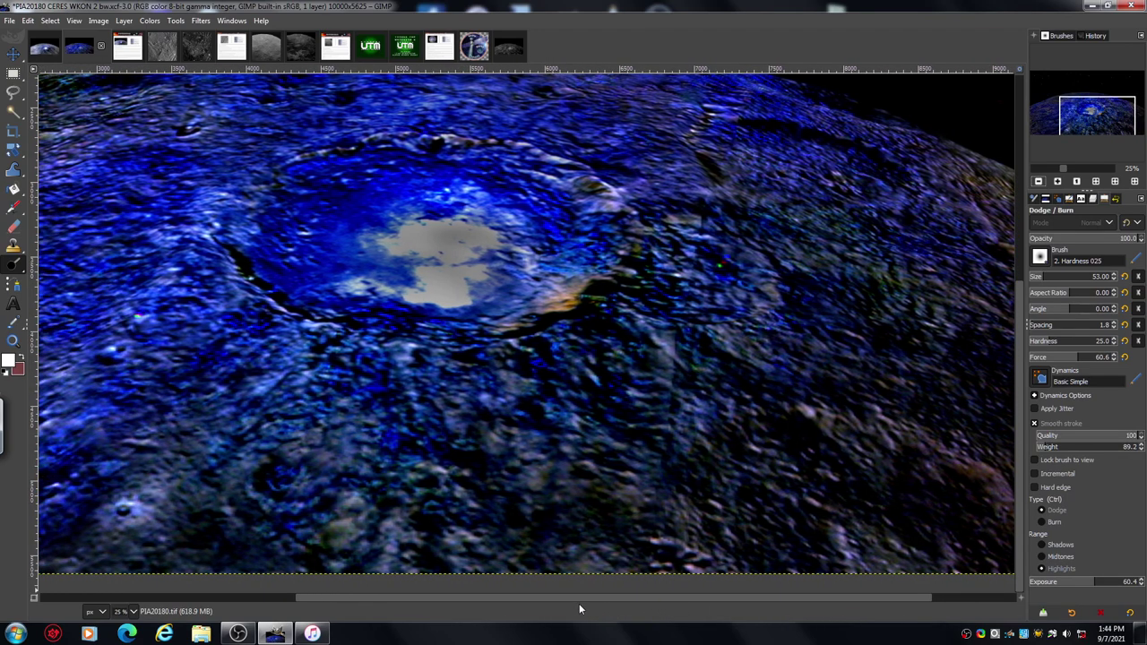
Step: Switch to the original PIA20180 CERES.xcf image and zoom out on it
left_click(50, 48)
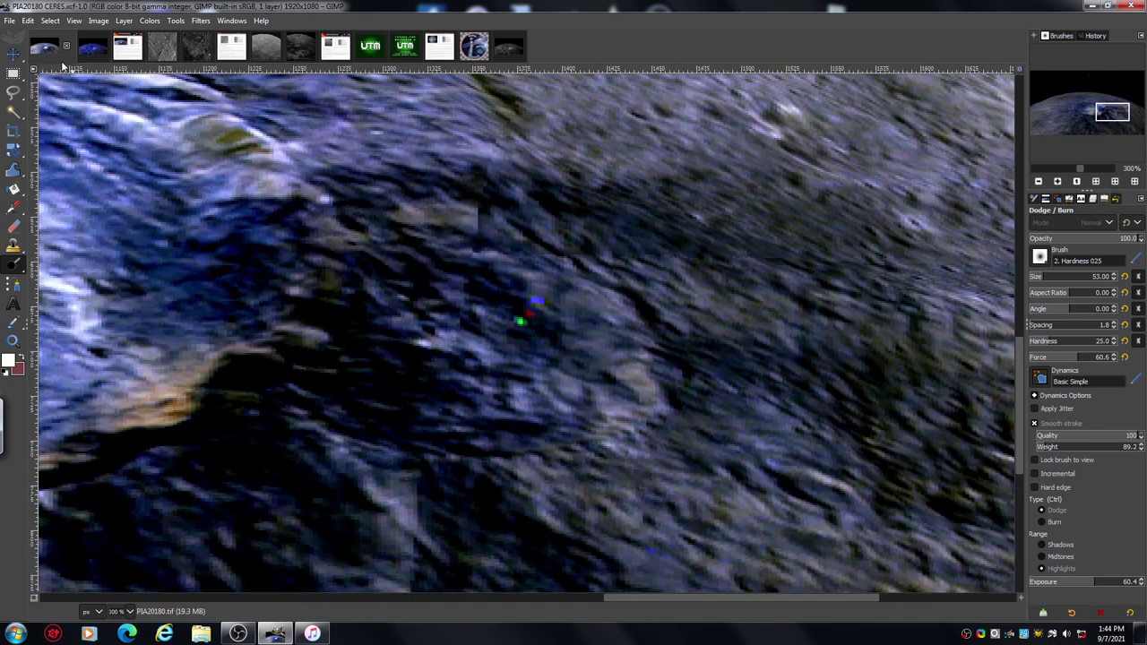
left_click(1039, 182)
left_click(1039, 182)
left_click(1039, 181)
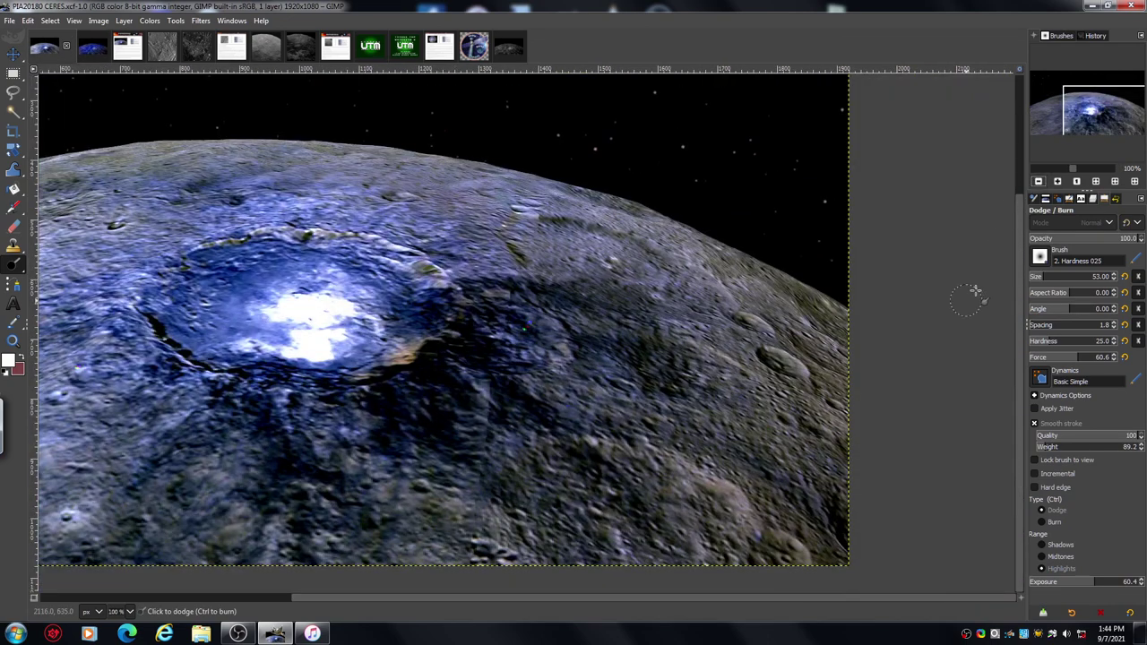
scroll(677, 599, "left", 1)
left_click_drag(664, 605, 452, 607)
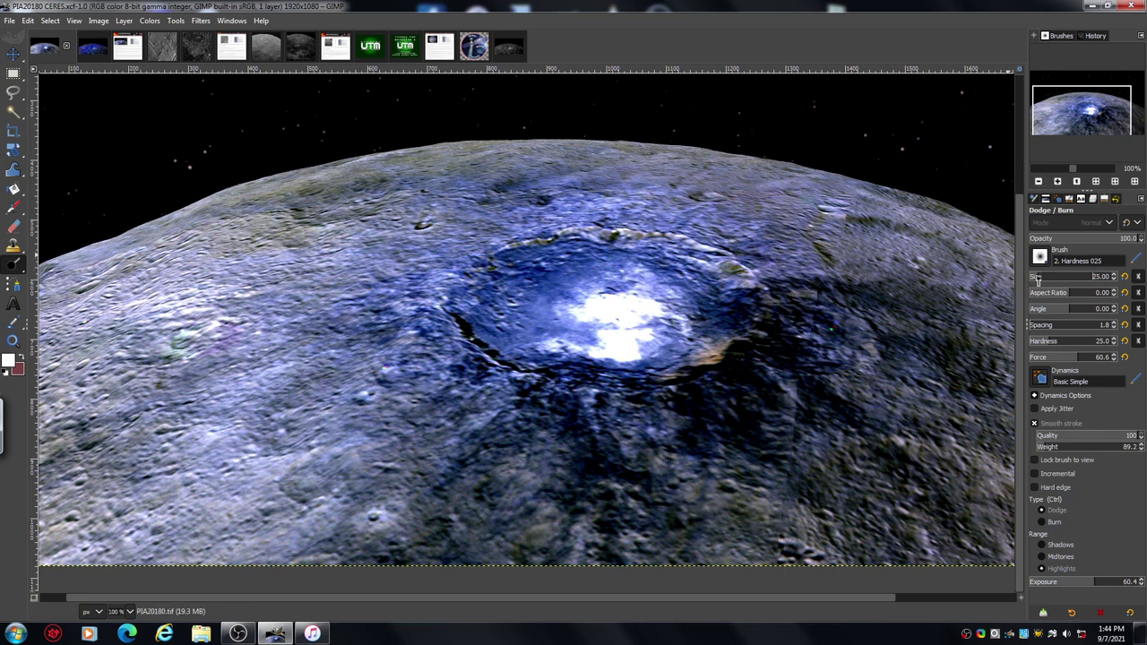
left_click(1057, 182)
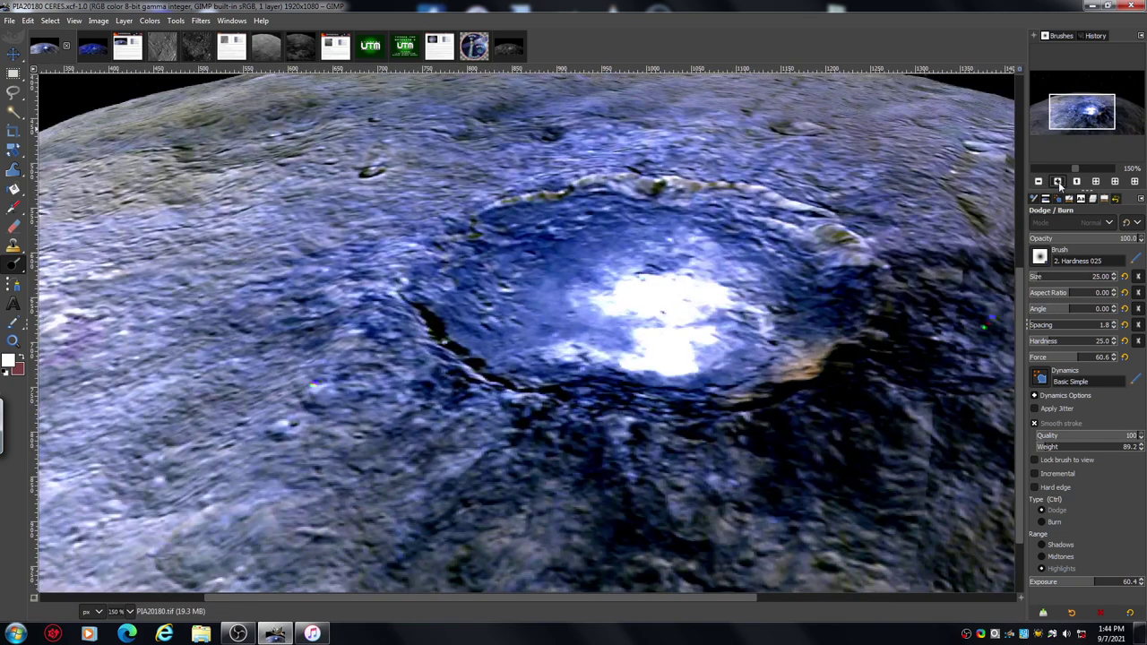
left_click(1058, 181)
left_click_drag(617, 599, 690, 601)
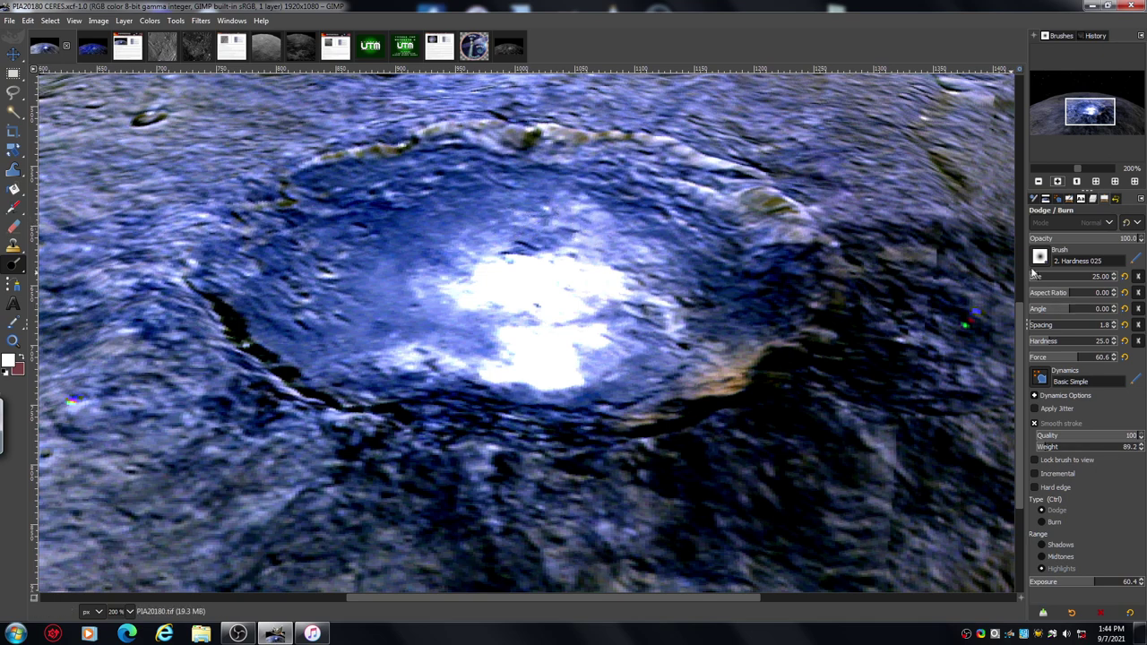
left_click(1038, 183)
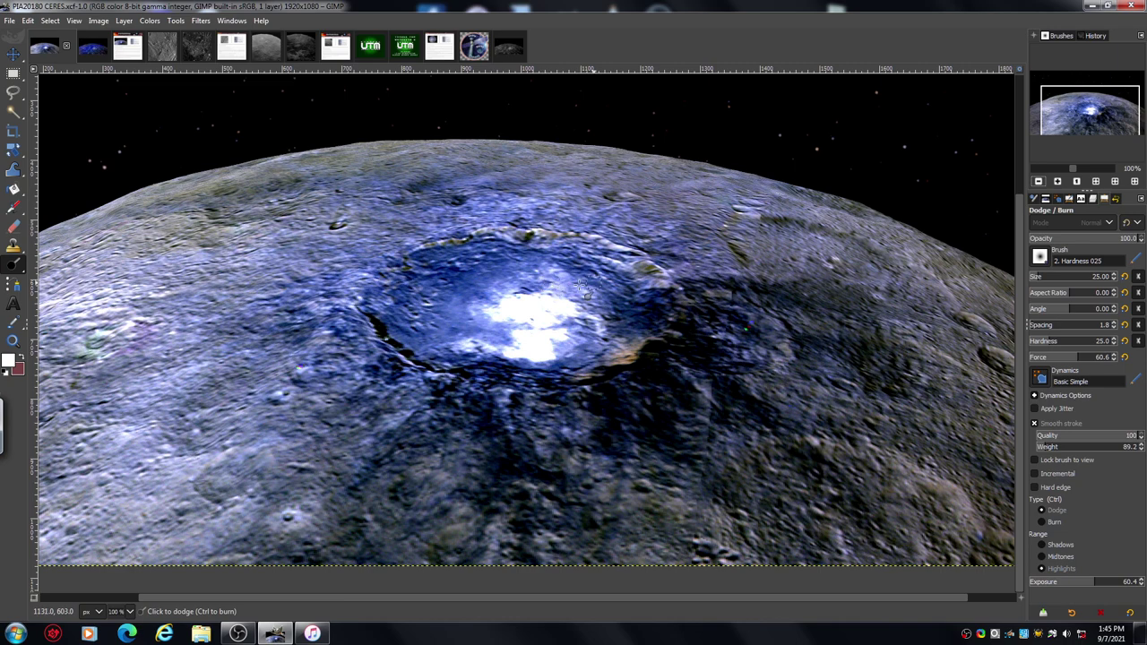
left_click(95, 54)
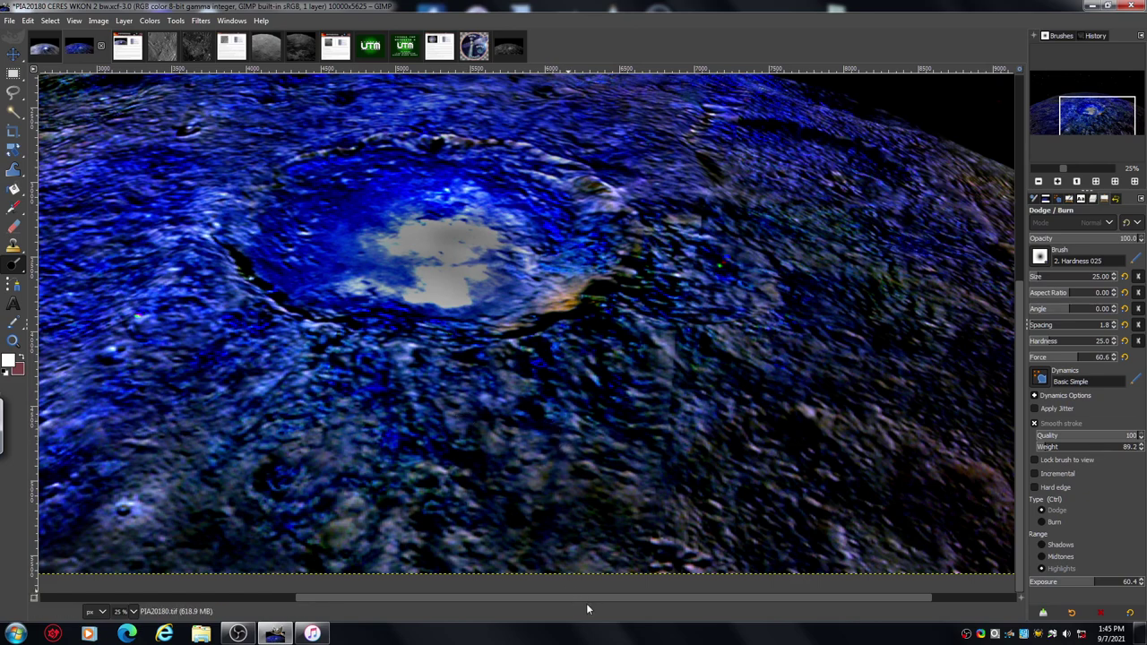
Step: Zoom PIA20180 CERES WKON 2 bw out to 18.2% and frame the whole planet horizon
left_click_drag(589, 599, 521, 598)
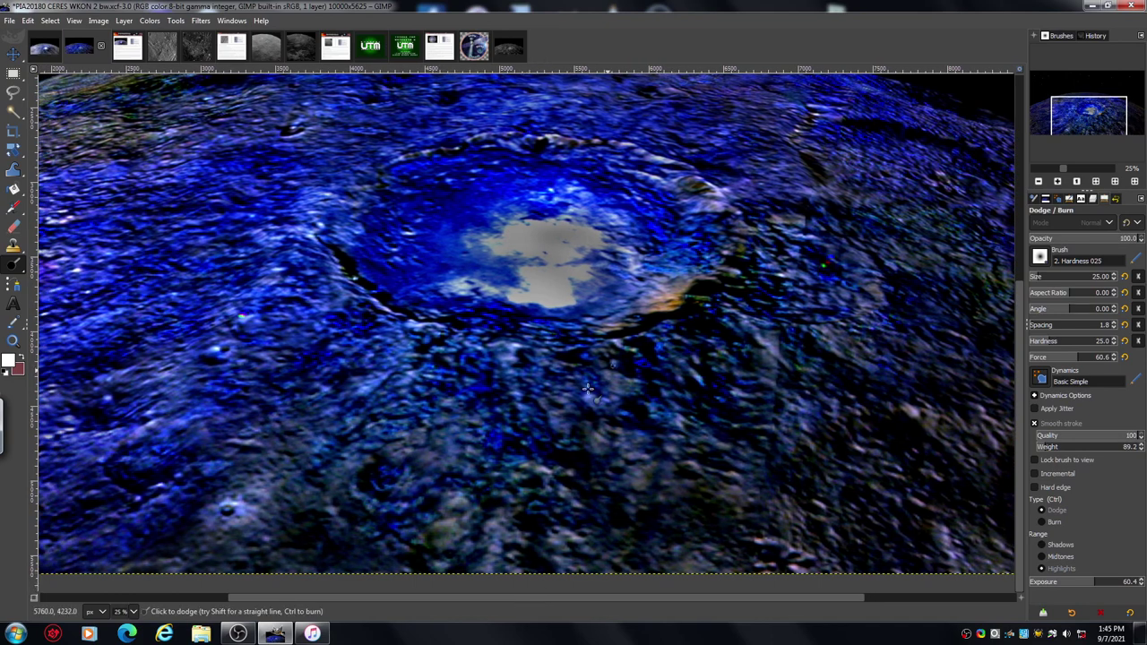
left_click(1039, 181)
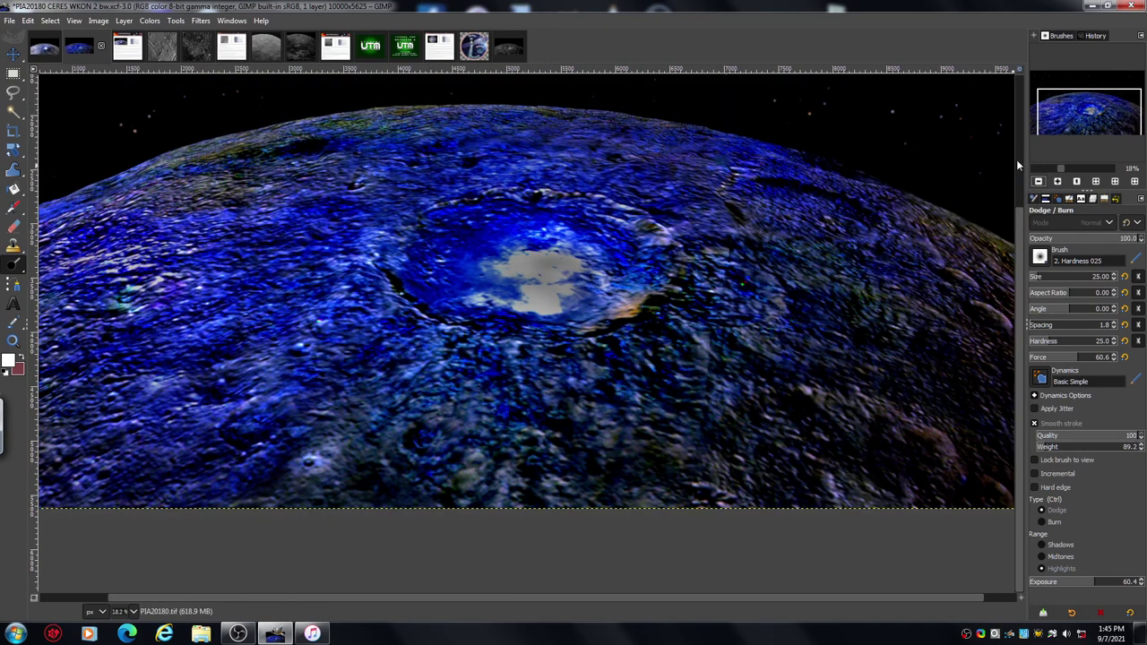
left_click_drag(1072, 117, 1070, 110)
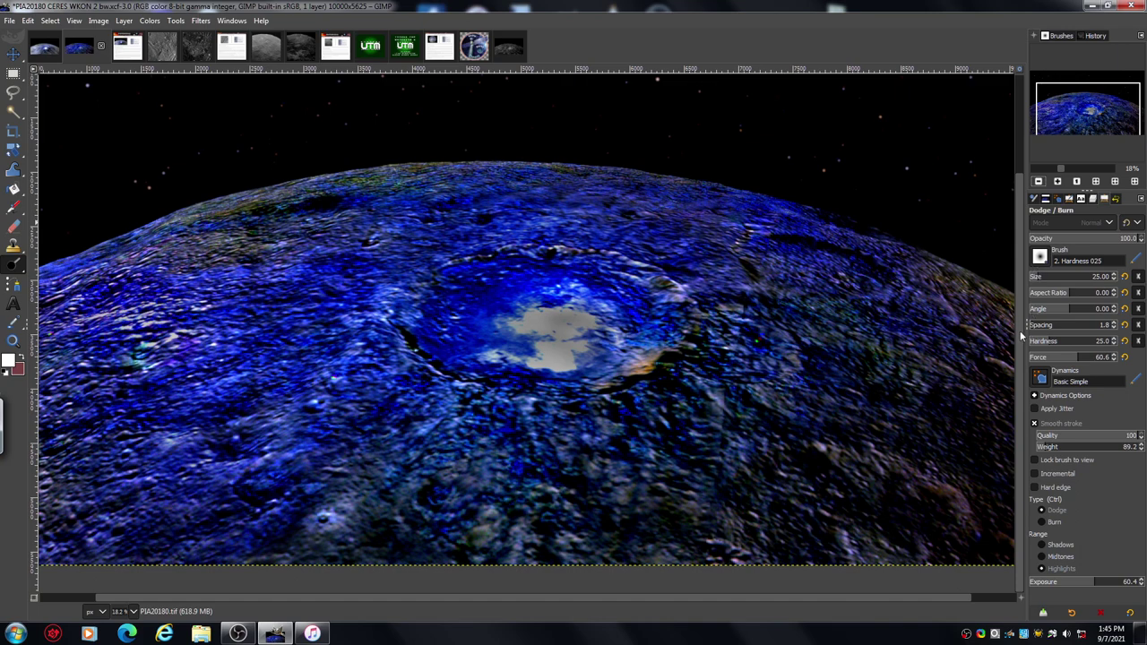
left_click_drag(1022, 336, 1018, 313)
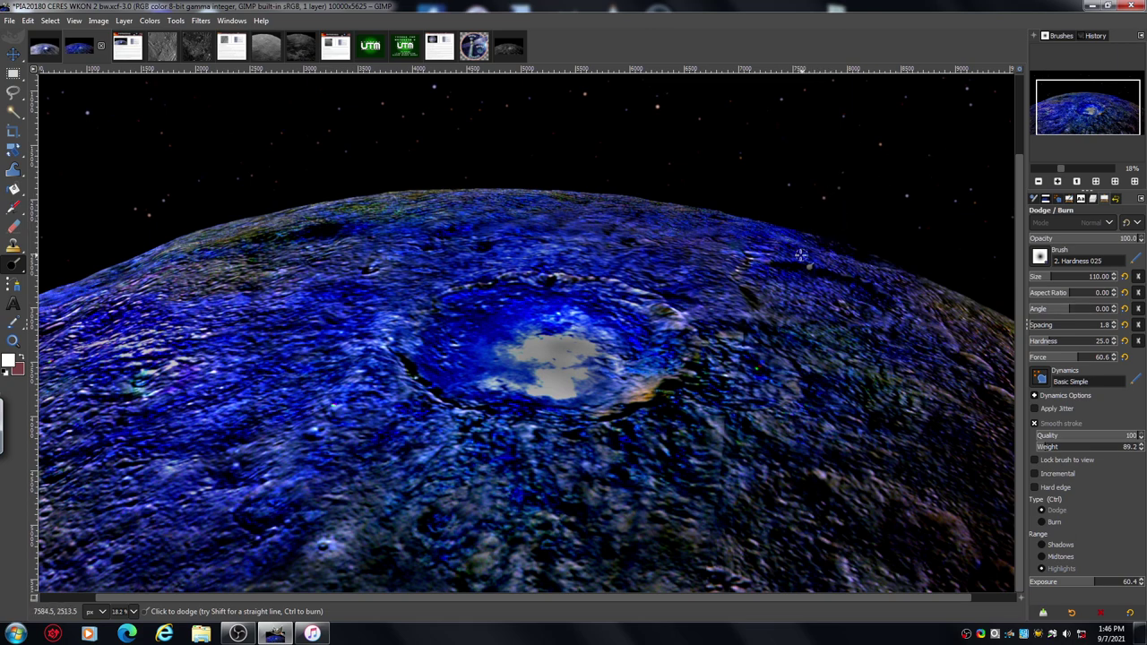
Step: Zoom in to 33.3% and pan down across the bright crater
left_click(1058, 181)
left_click(1058, 182)
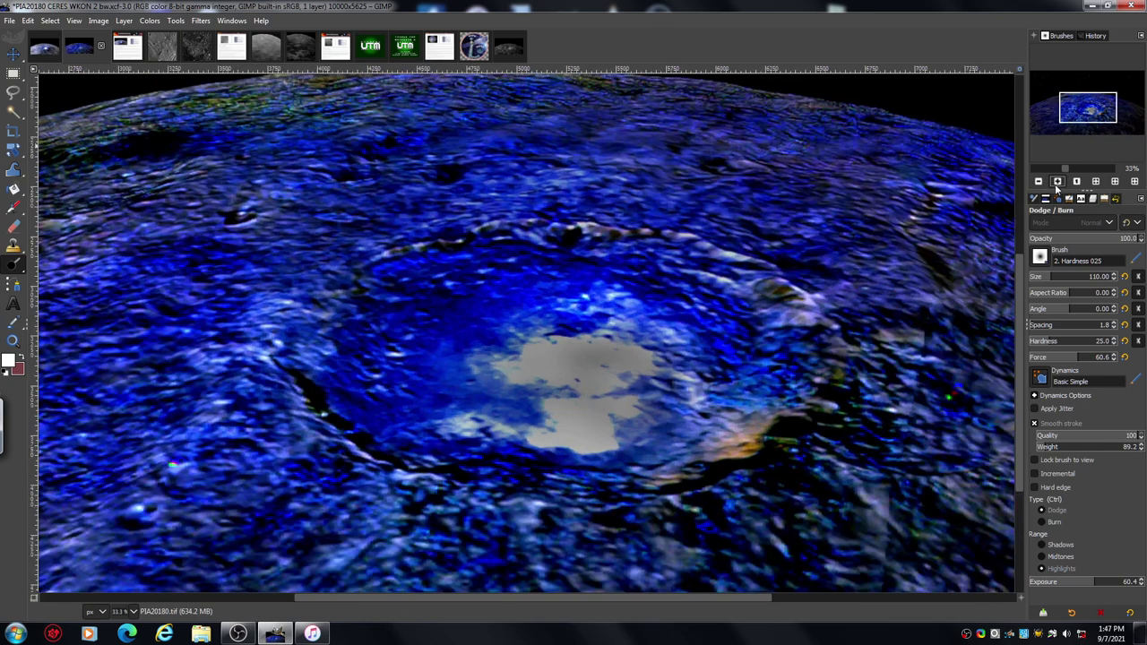
left_click_drag(1074, 115, 1076, 119)
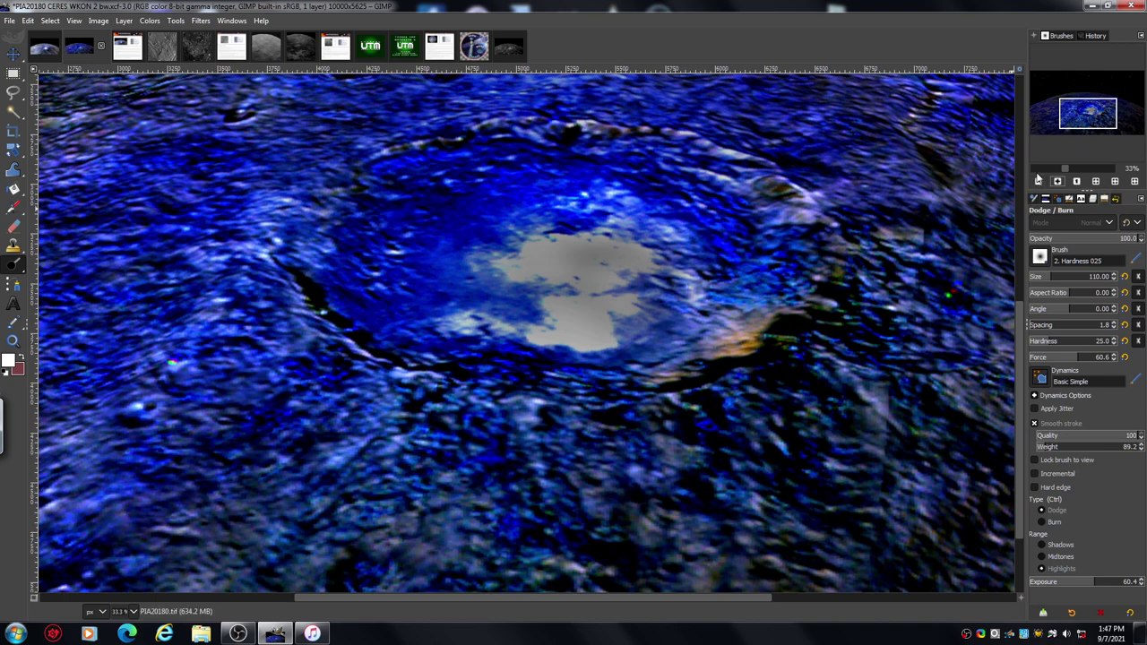
Step: Zoom back out to 18.2%, reposition the view, then zoom toward the crater again
left_click(1038, 181)
left_click(1038, 181)
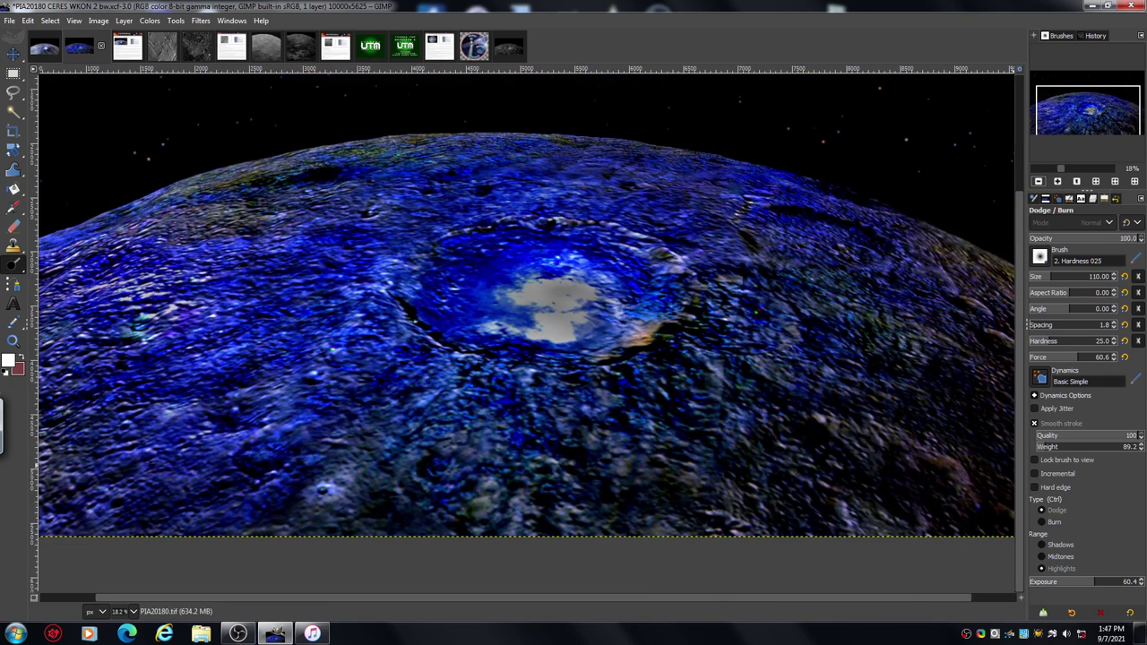
left_click_drag(1020, 459, 1019, 424)
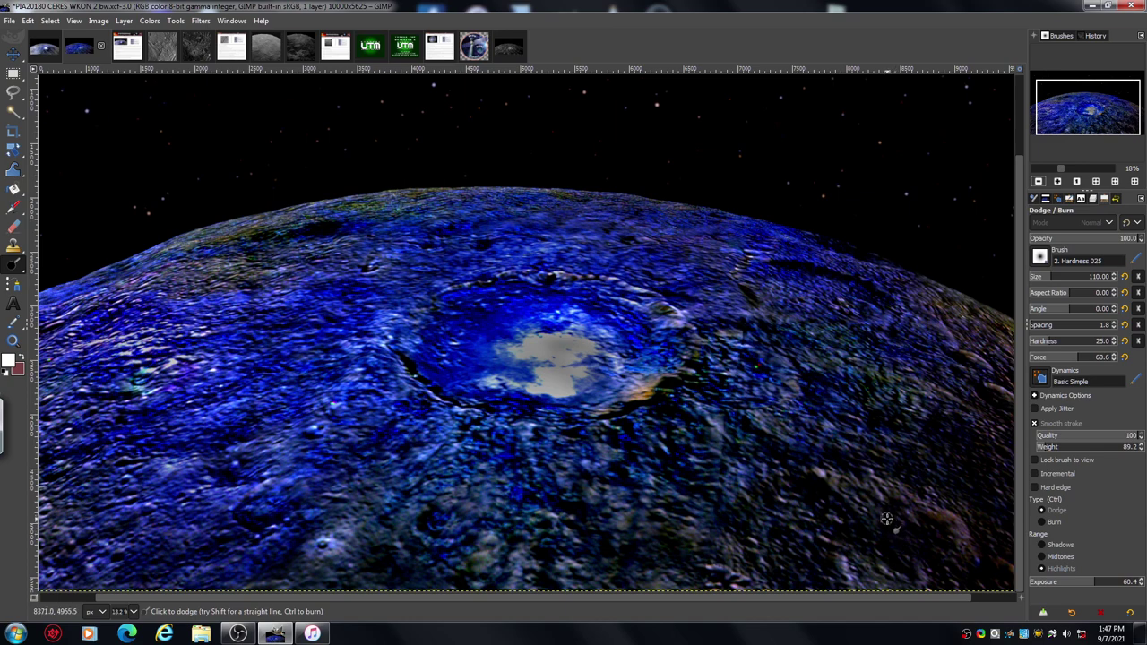
left_click_drag(622, 610, 568, 616)
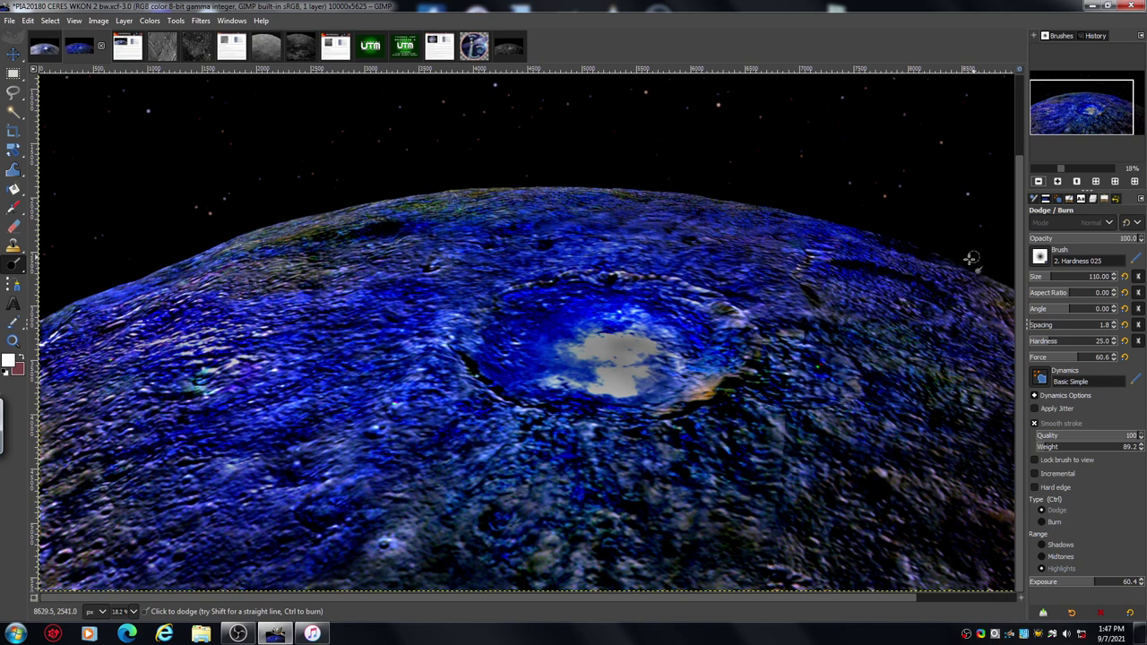
left_click(1058, 182)
Step: Lighten the blue ground between Occator crater and the horizon with more 110 px dodge strokes
left_click(1058, 182)
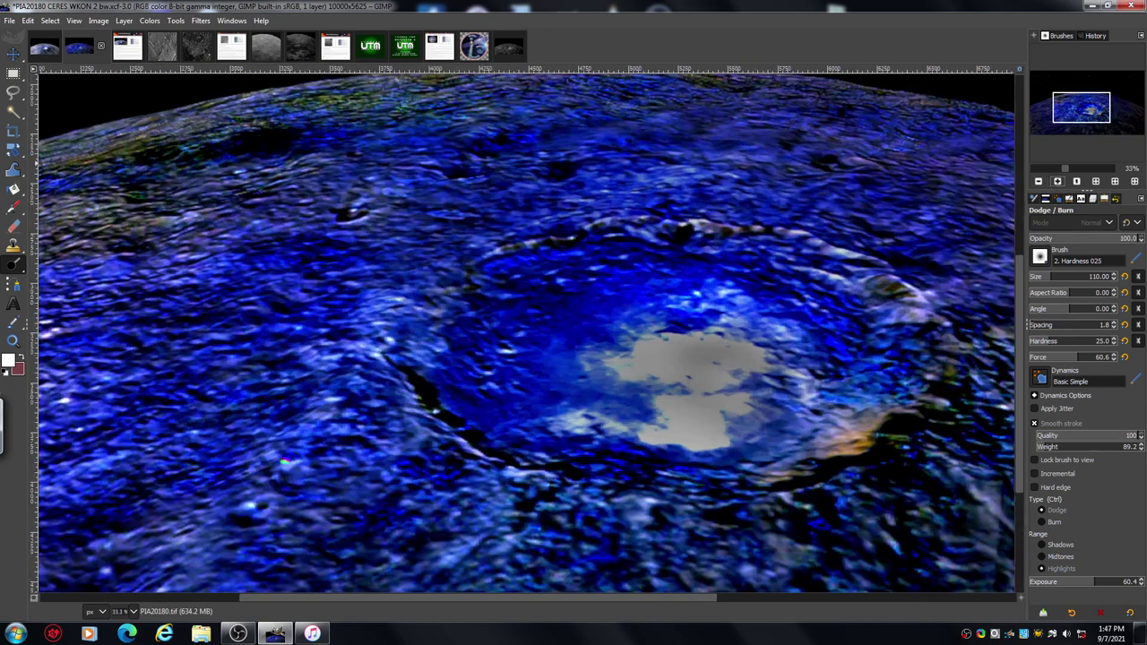
left_click_drag(1075, 112, 1104, 110)
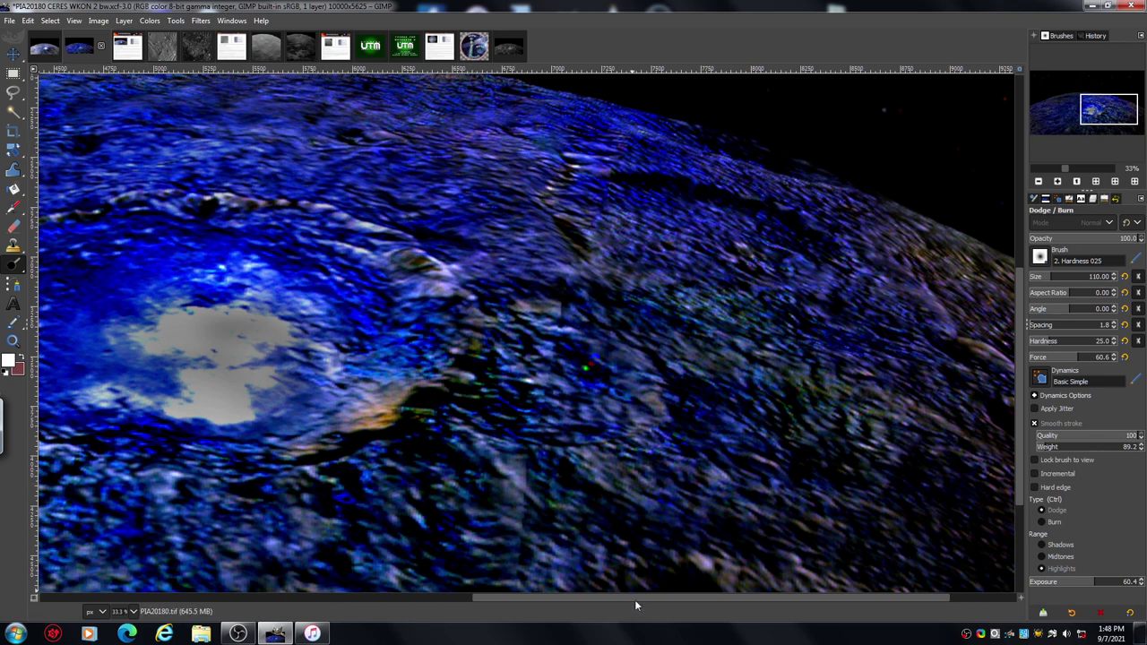
left_click_drag(635, 600, 505, 609)
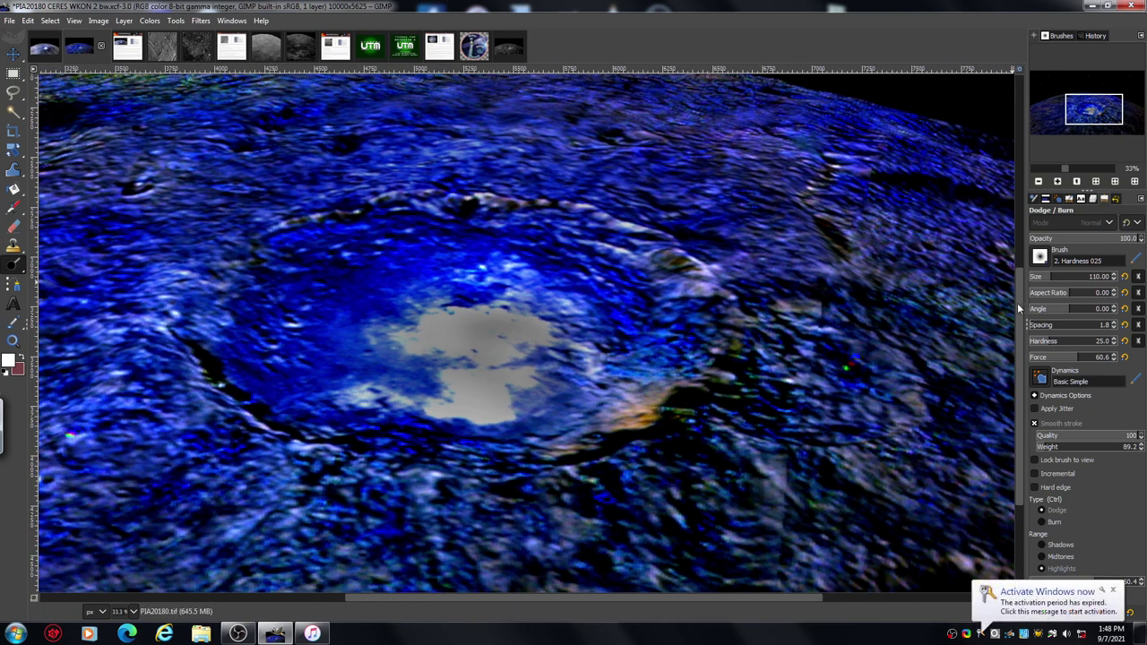
left_click_drag(1017, 303, 1020, 349)
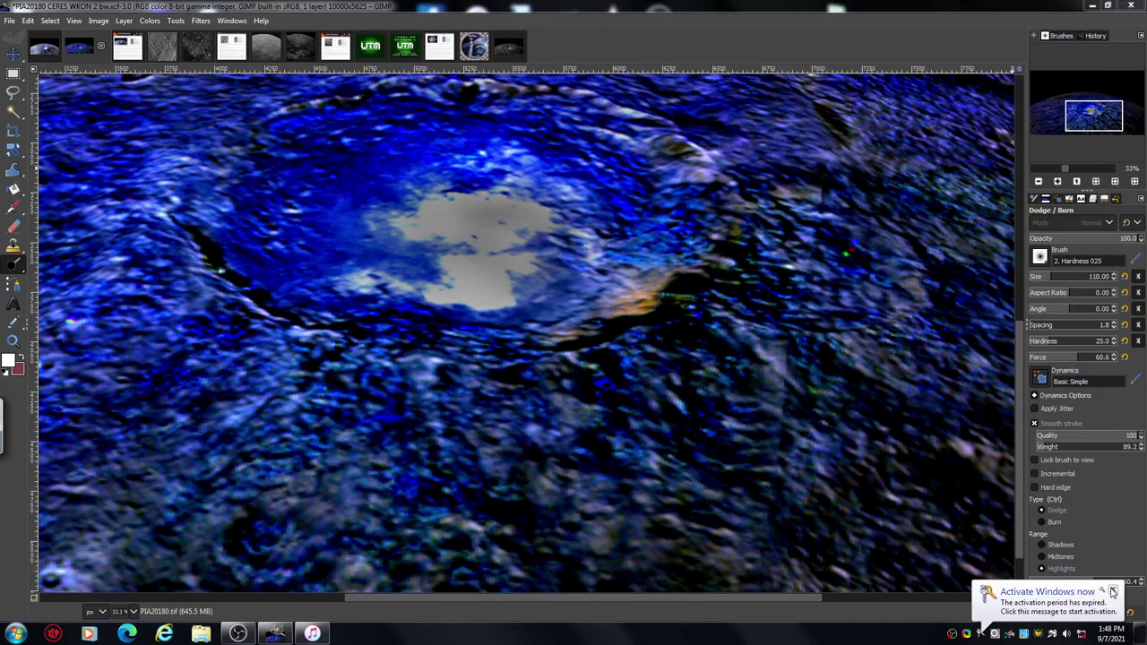
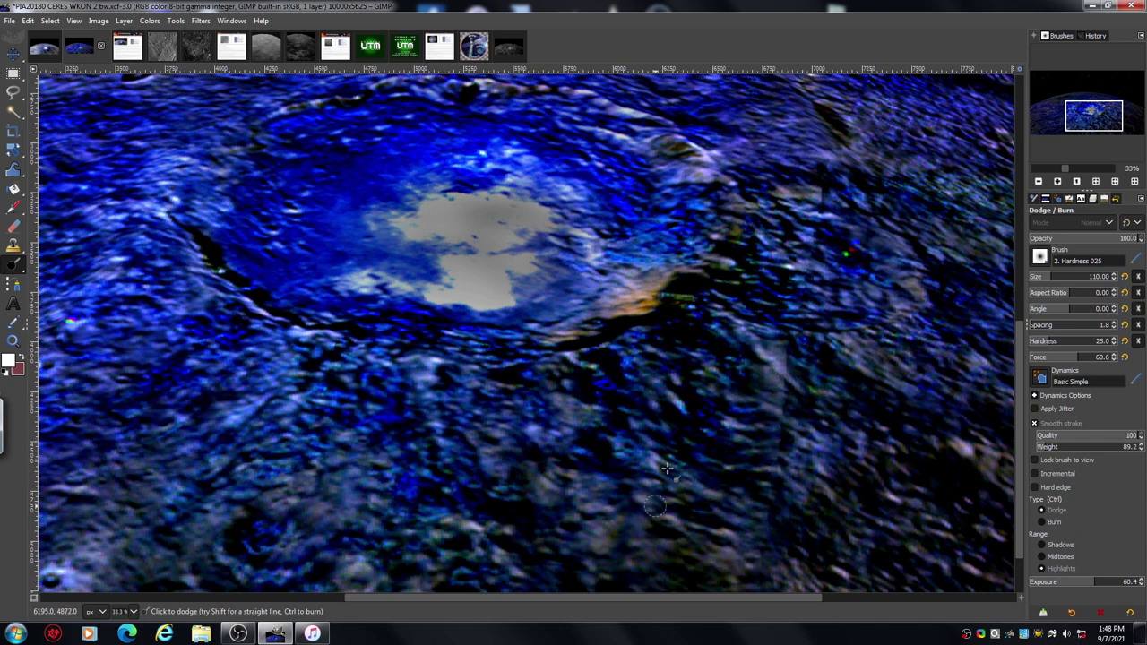
Step: Inspect the crater rim at several zoom levels, then zoom out to 18.2% to view the whole crater
left_click_drag(630, 598, 672, 611)
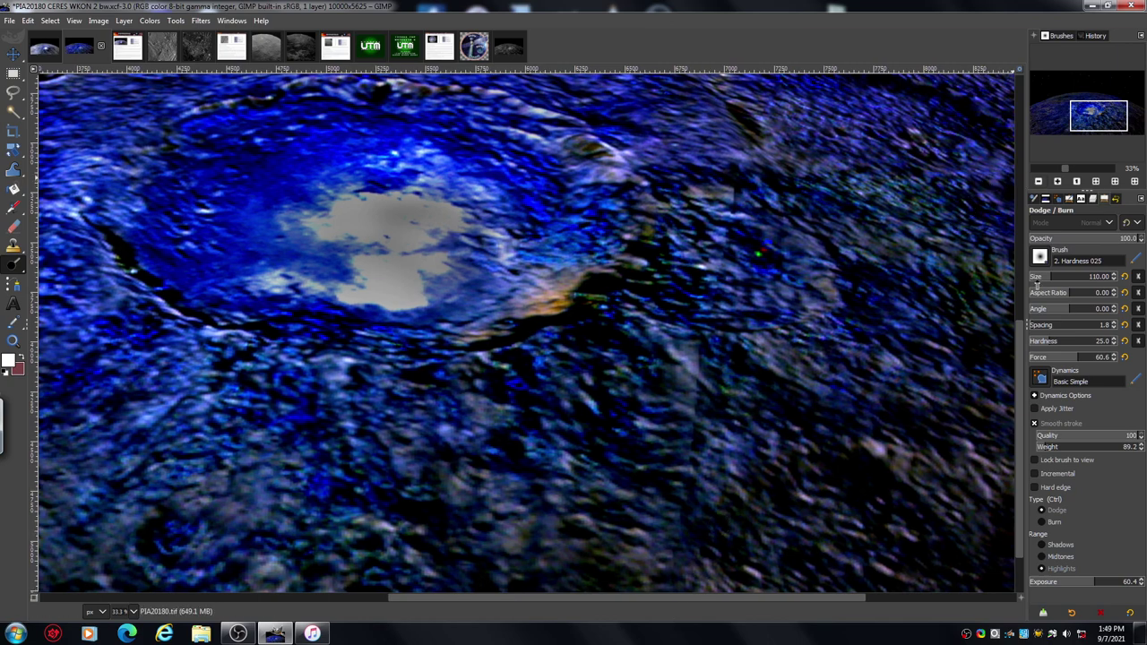
left_click(1038, 182)
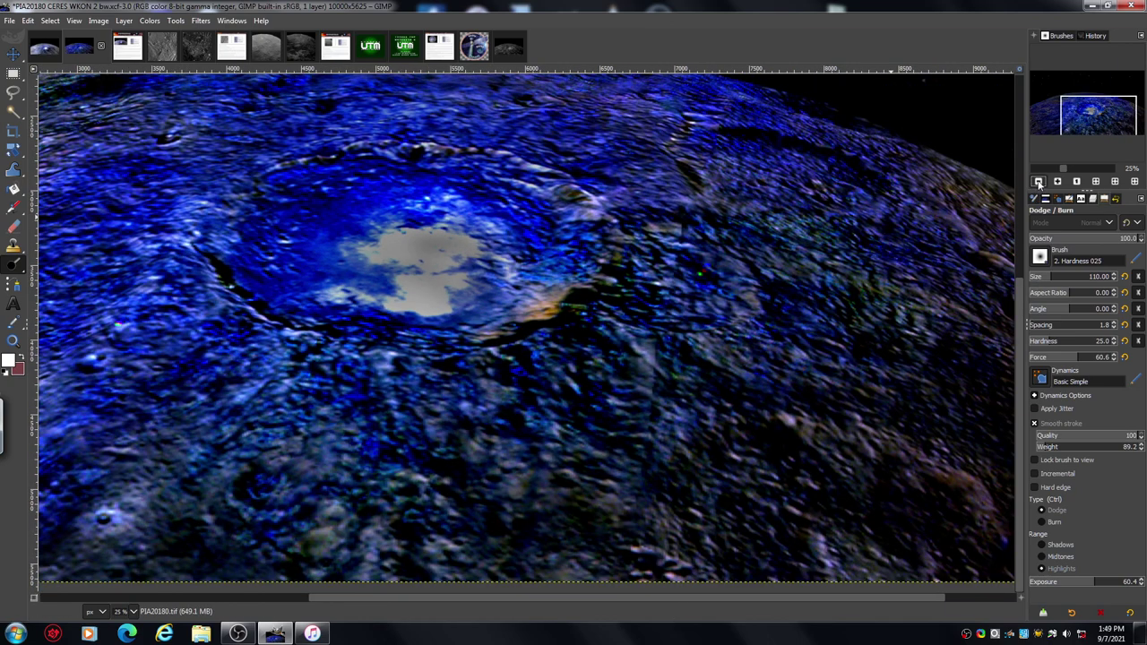
left_click(1058, 182)
left_click(1058, 182)
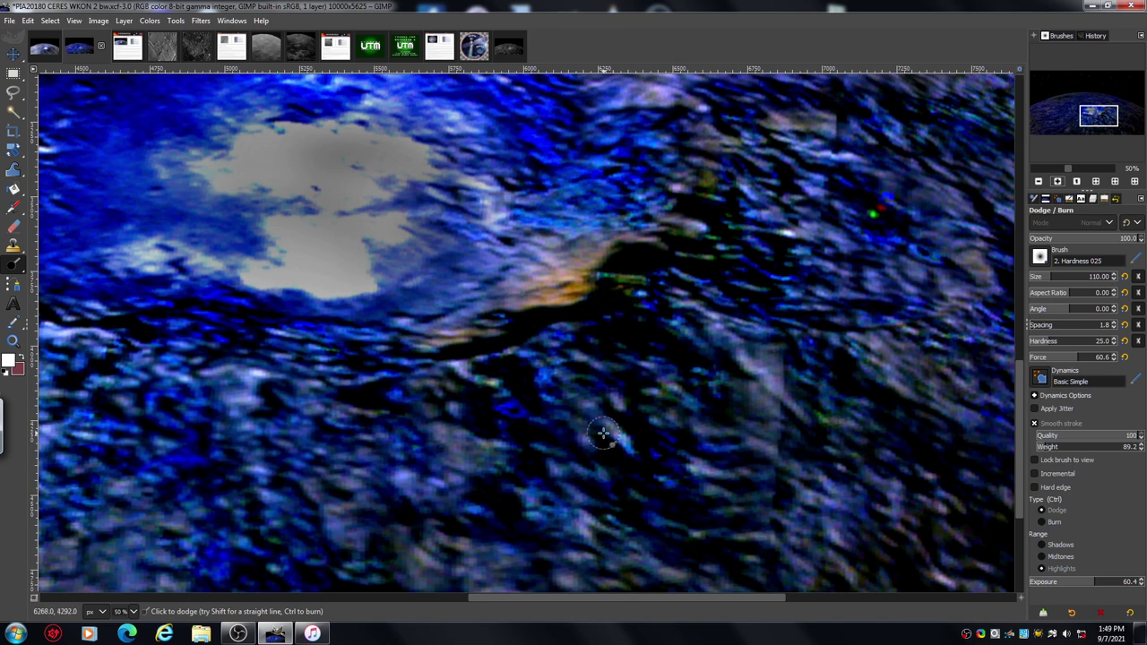
left_click_drag(608, 598, 511, 605)
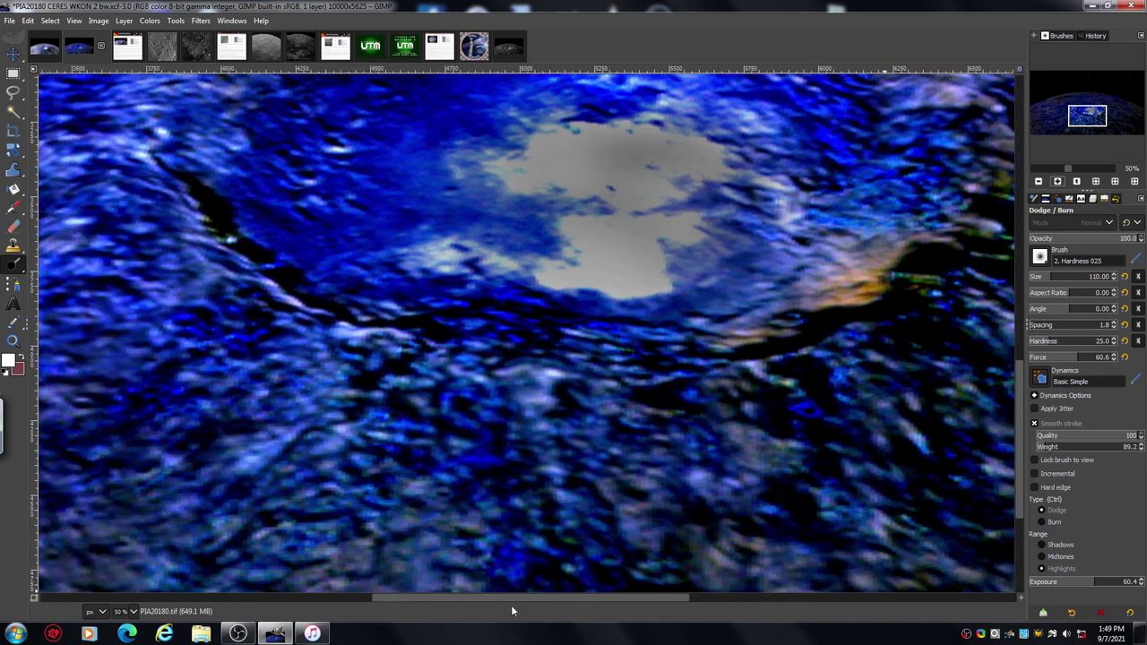
left_click(1039, 182)
left_click(1038, 182)
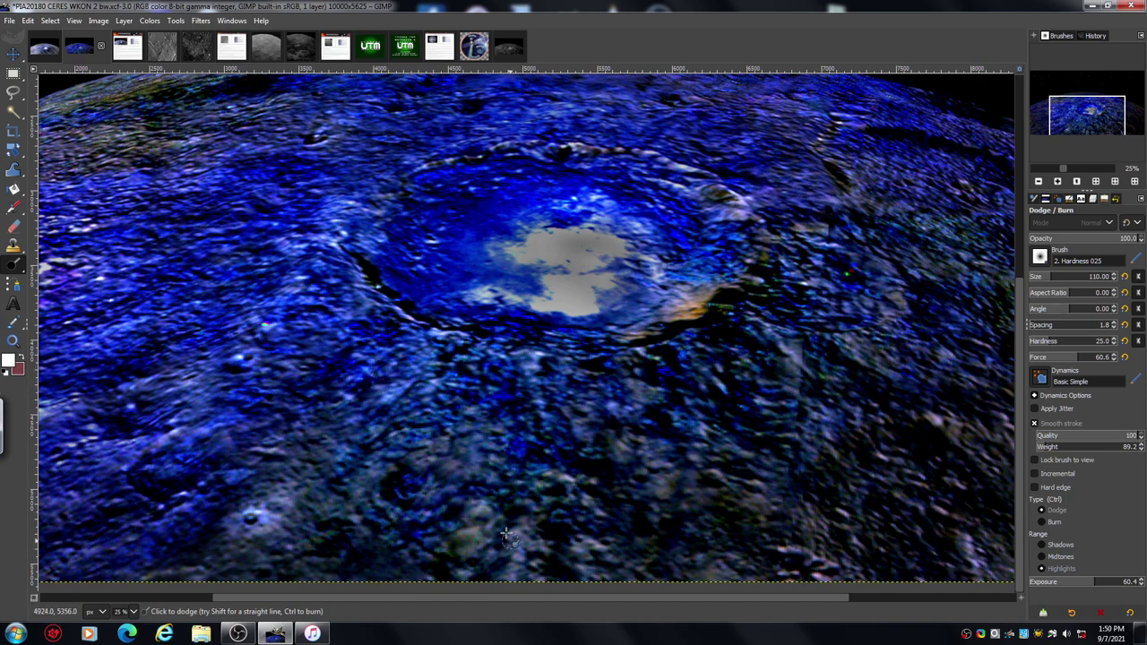
Step: Zoom out over the whole planet surface, then switch to the CERES PIA20180 BW.xcf image
left_click(1038, 181)
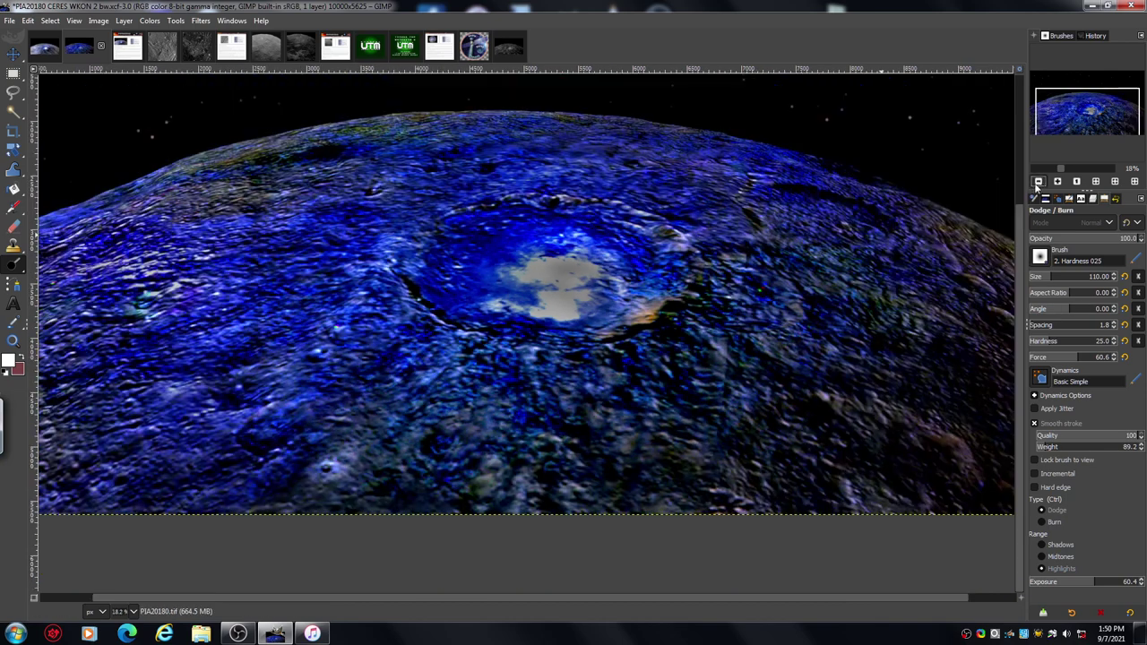
left_click_drag(1022, 367, 1015, 308)
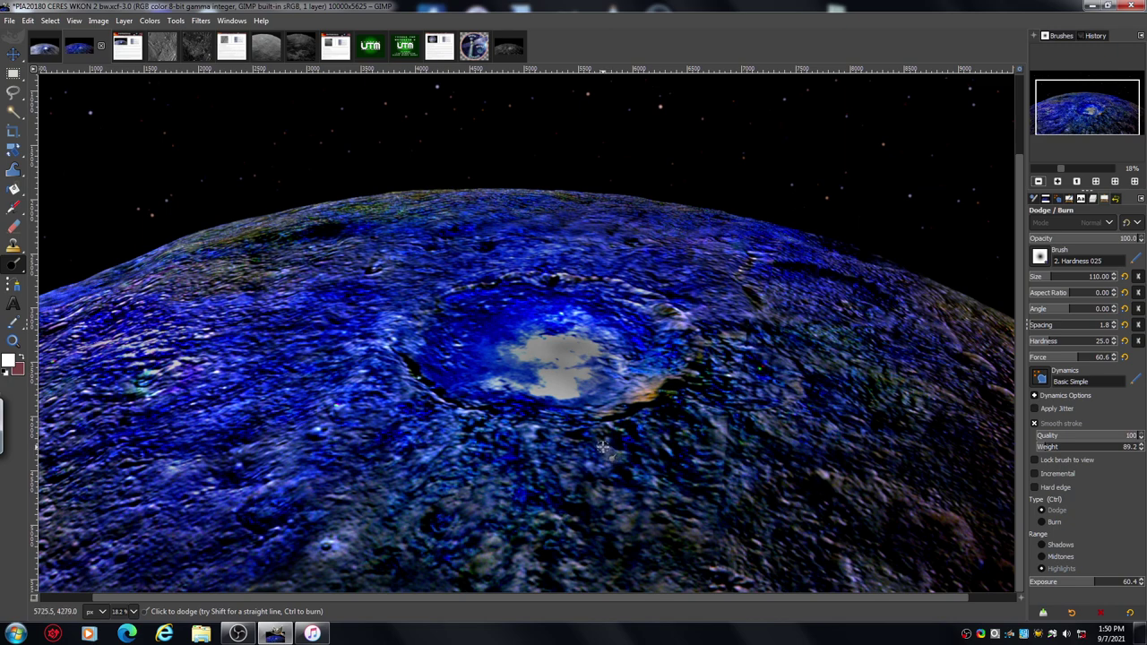
left_click_drag(497, 597, 443, 605)
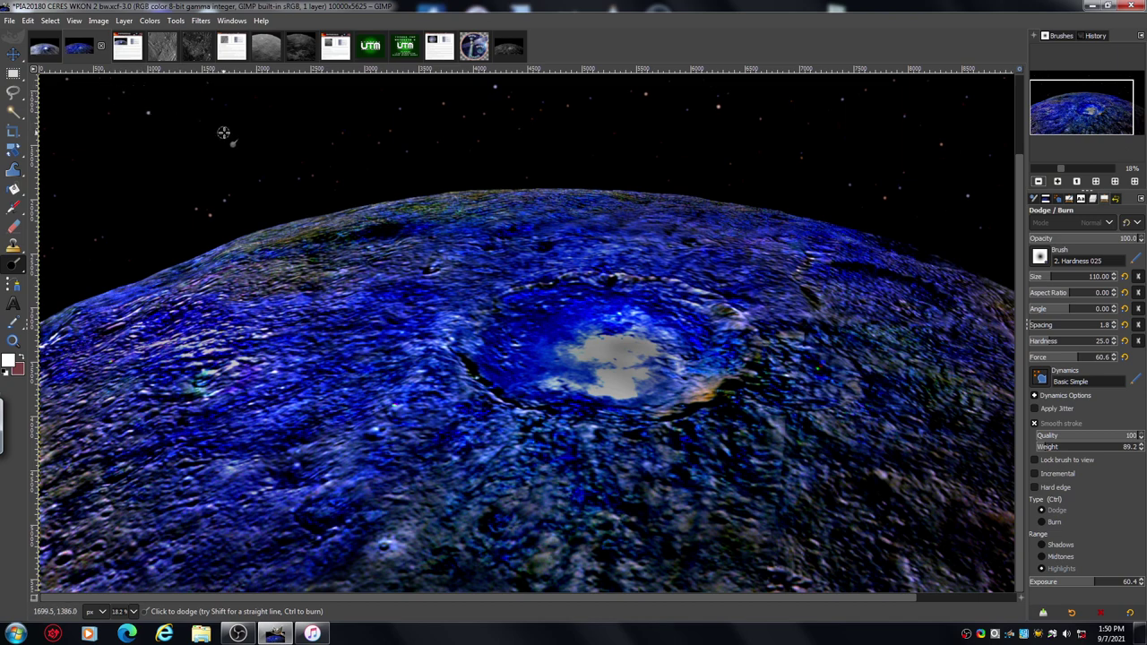
left_click(510, 49)
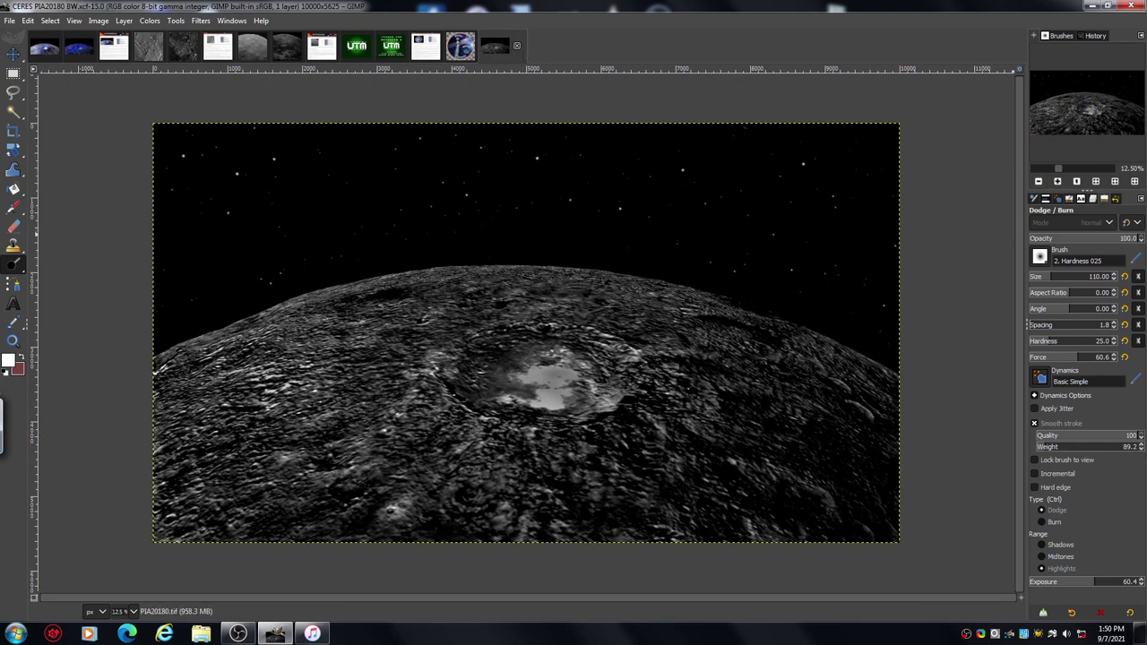
Step: Enlarge the grayscale image, compare it with the blue-tinted version, then return to grayscale
left_click(1058, 182)
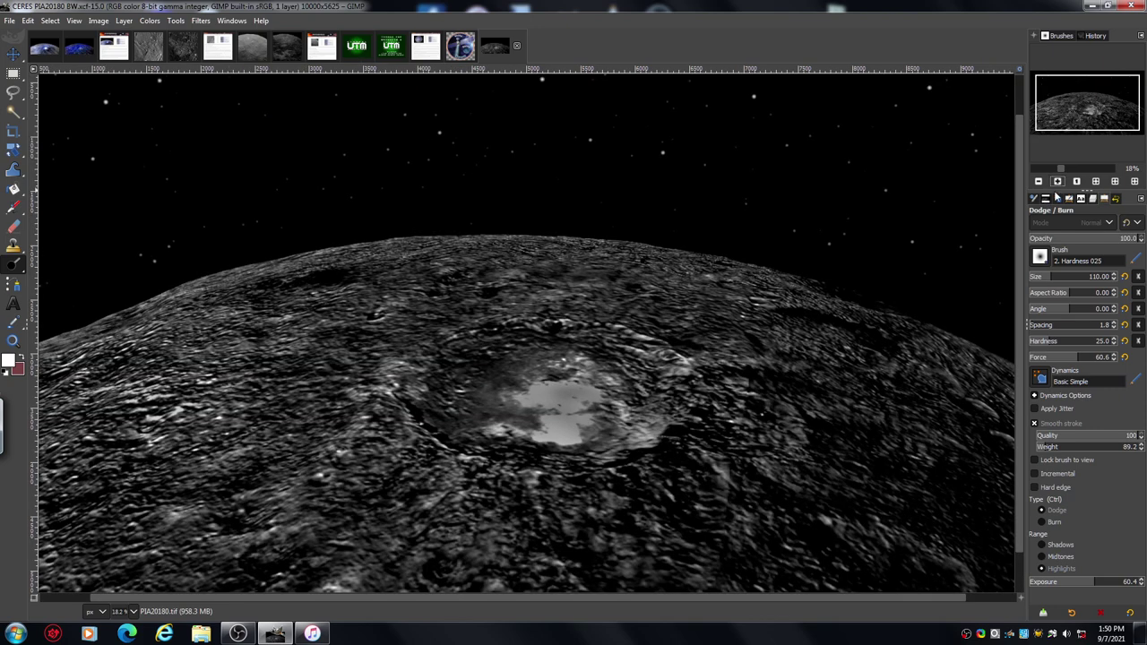
left_click_drag(1022, 235, 1018, 279)
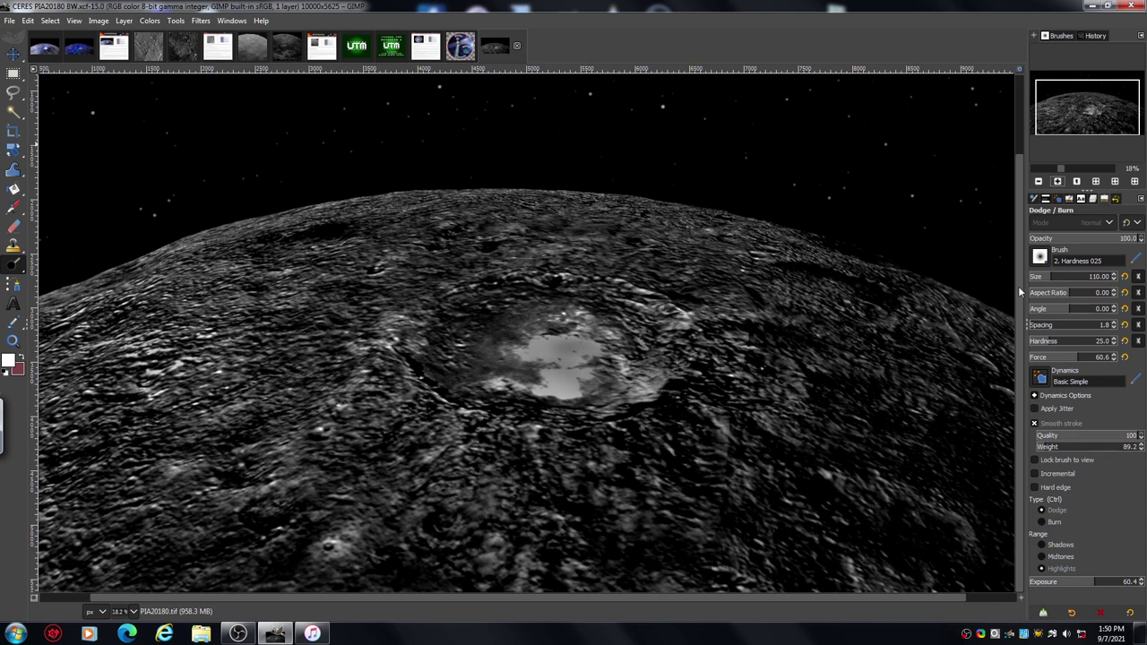
left_click(80, 50)
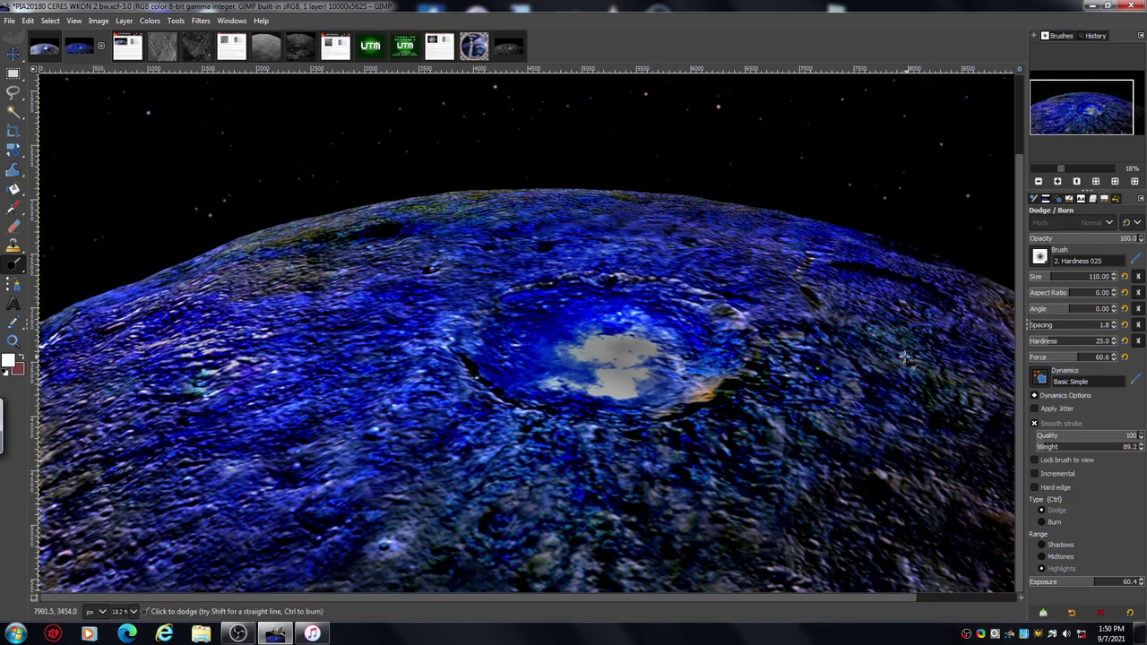
left_click(508, 48)
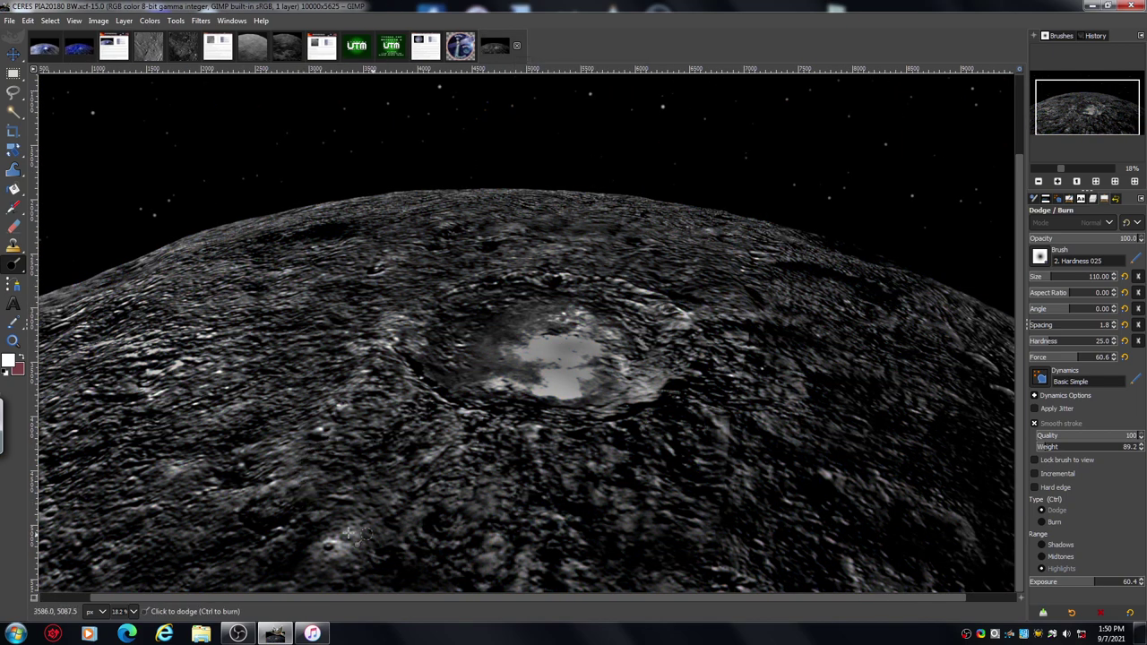
left_click_drag(679, 597, 734, 607)
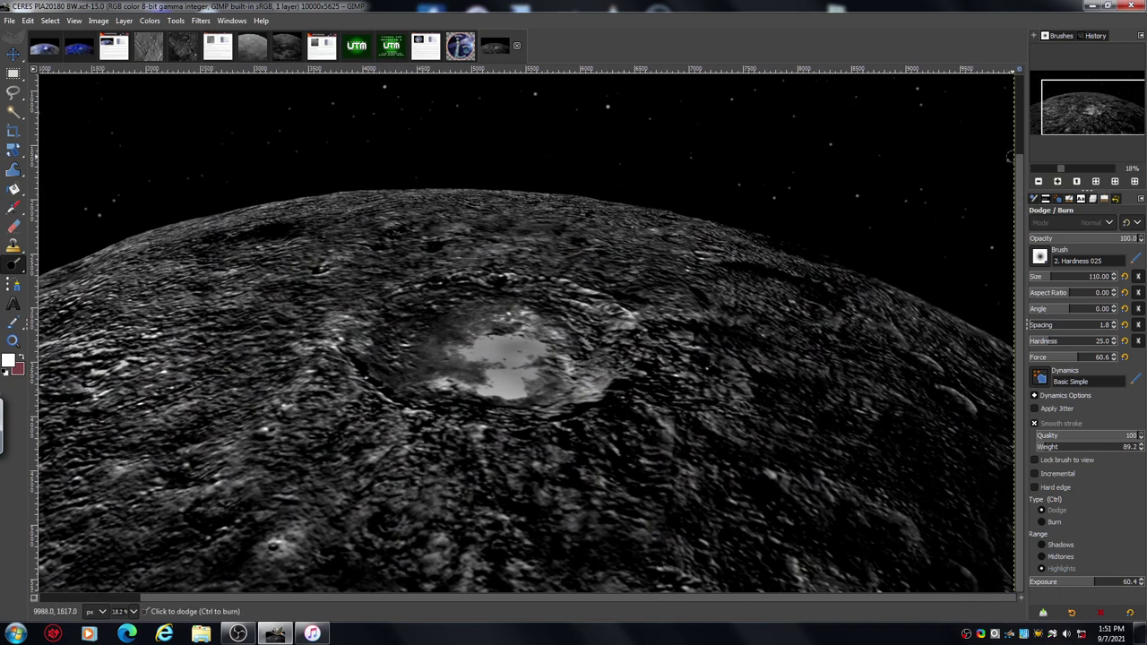
Step: Zoom the grayscale image to 66.7% and scroll to the horizon ridge right of the crater
left_click(1057, 182)
left_click(1058, 182)
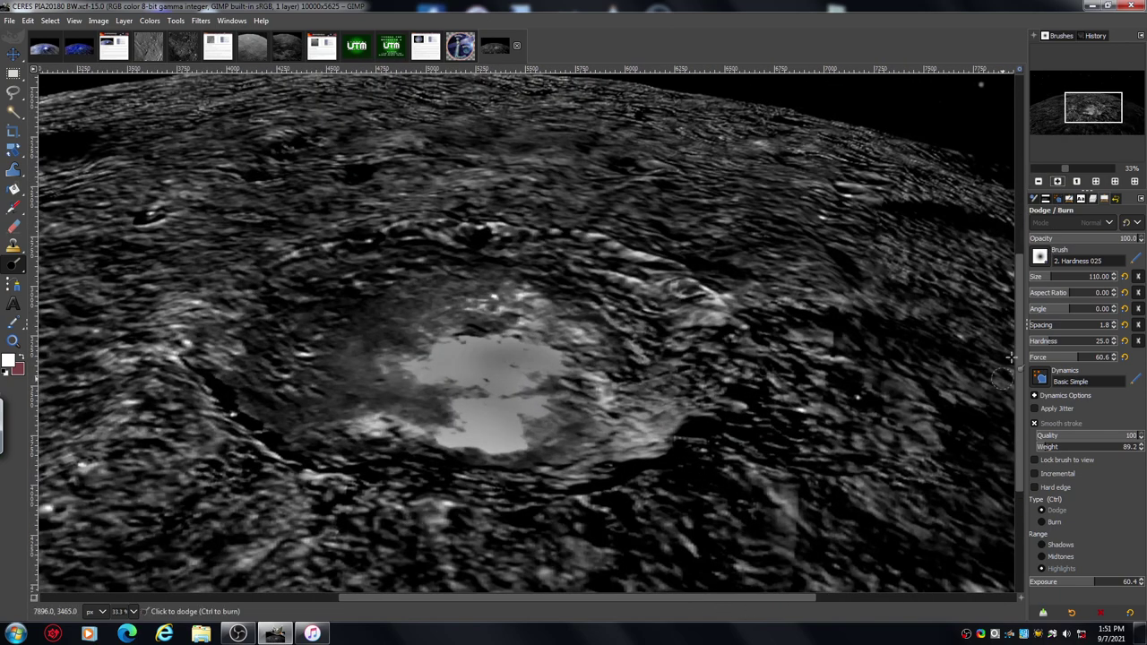
left_click_drag(751, 600, 945, 581)
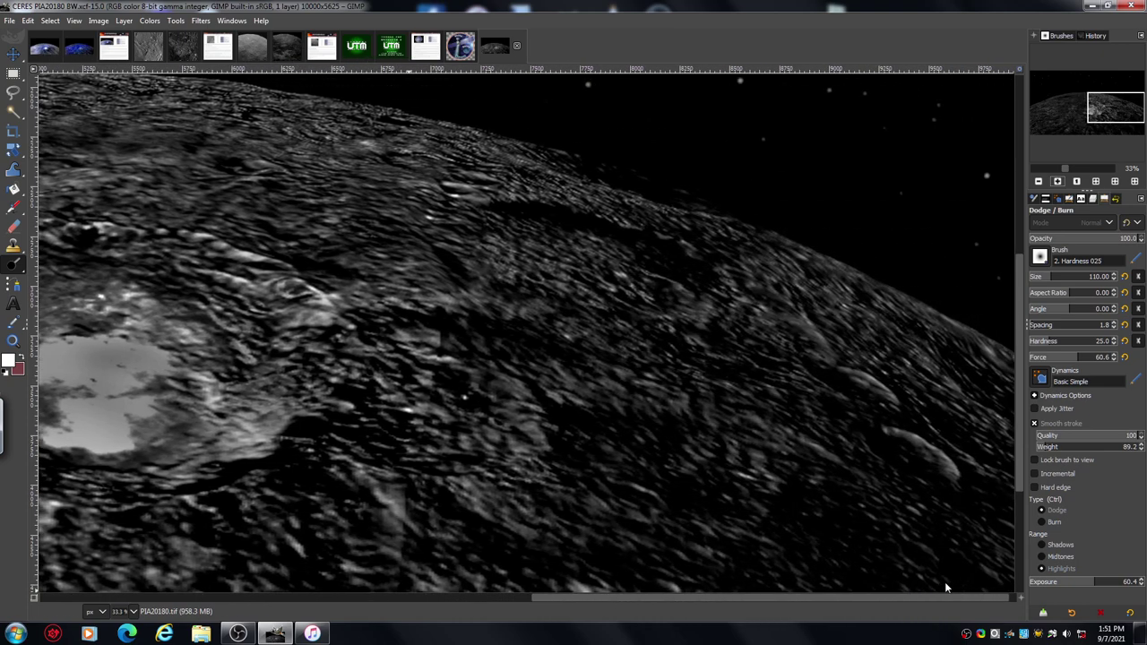
left_click(1059, 182)
left_click(1059, 182)
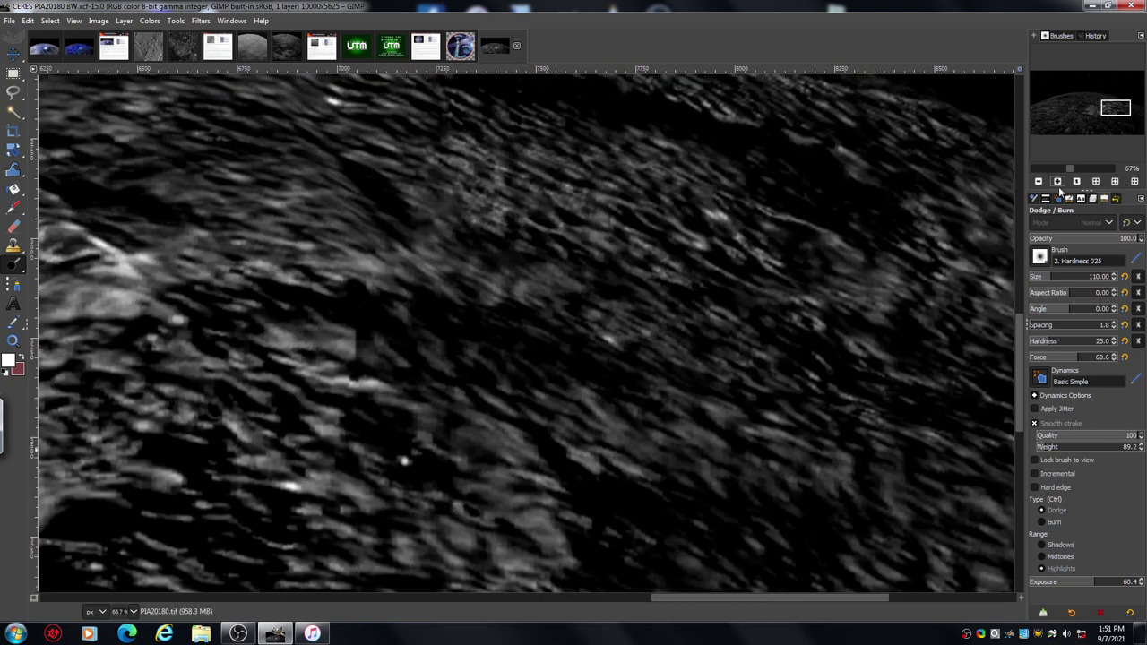
left_click_drag(1023, 343, 1012, 282)
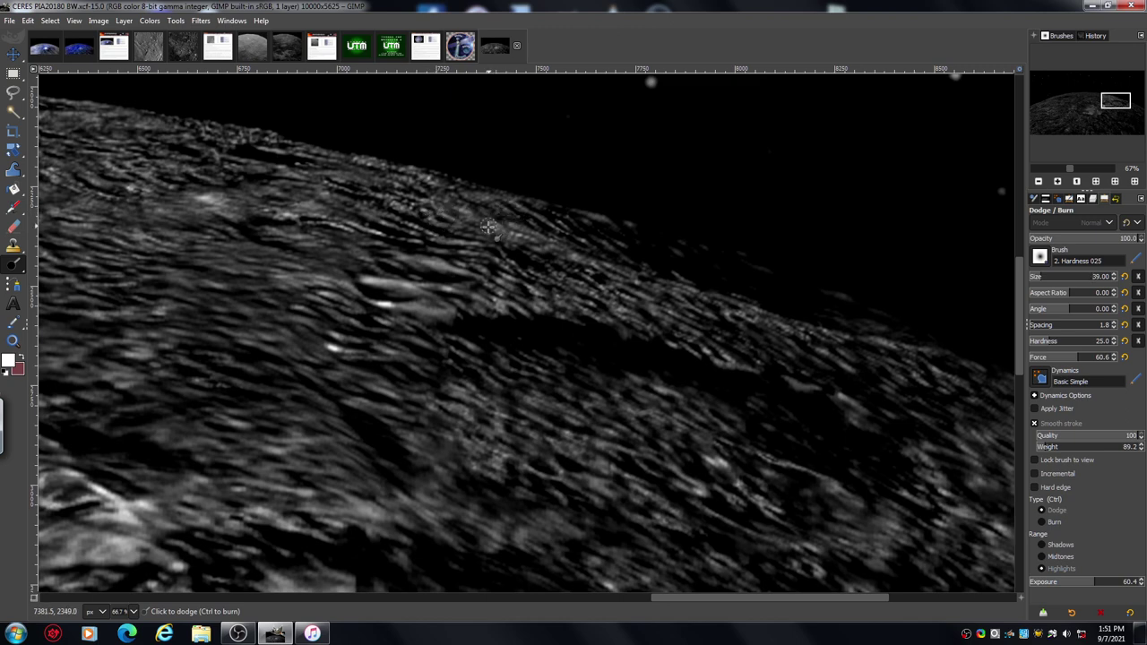
left_click(466, 232)
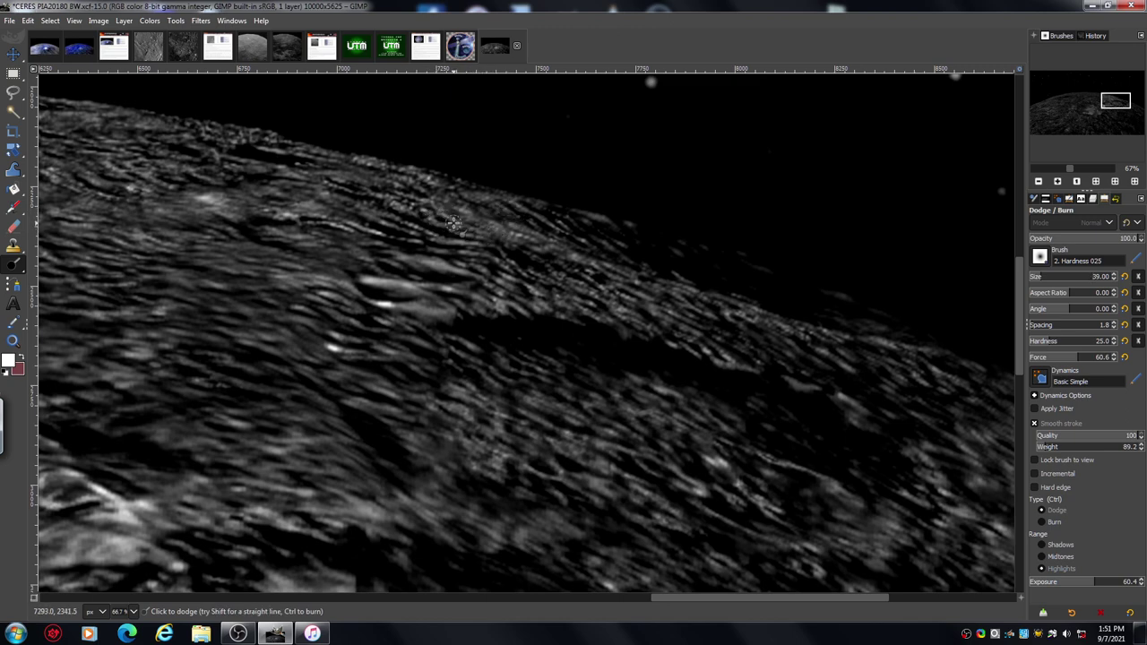
mouse_move(530, 259)
left_mouse_down()
mouse_move(501, 229)
mouse_move(534, 262)
left_mouse_up()
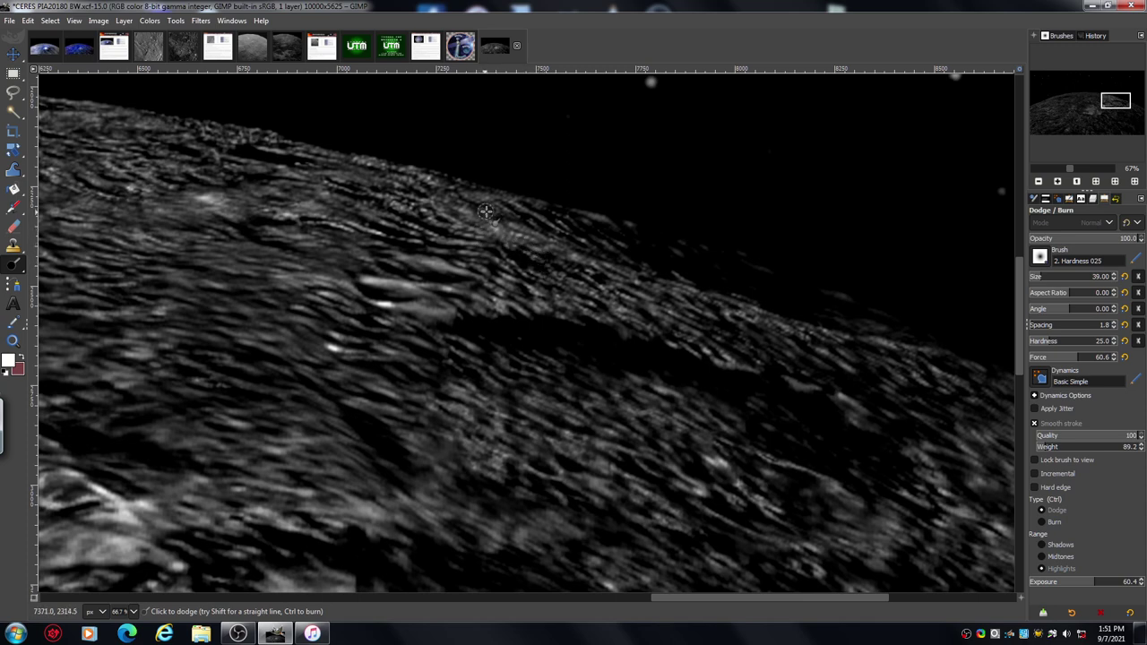
left_click_drag(484, 204, 524, 221)
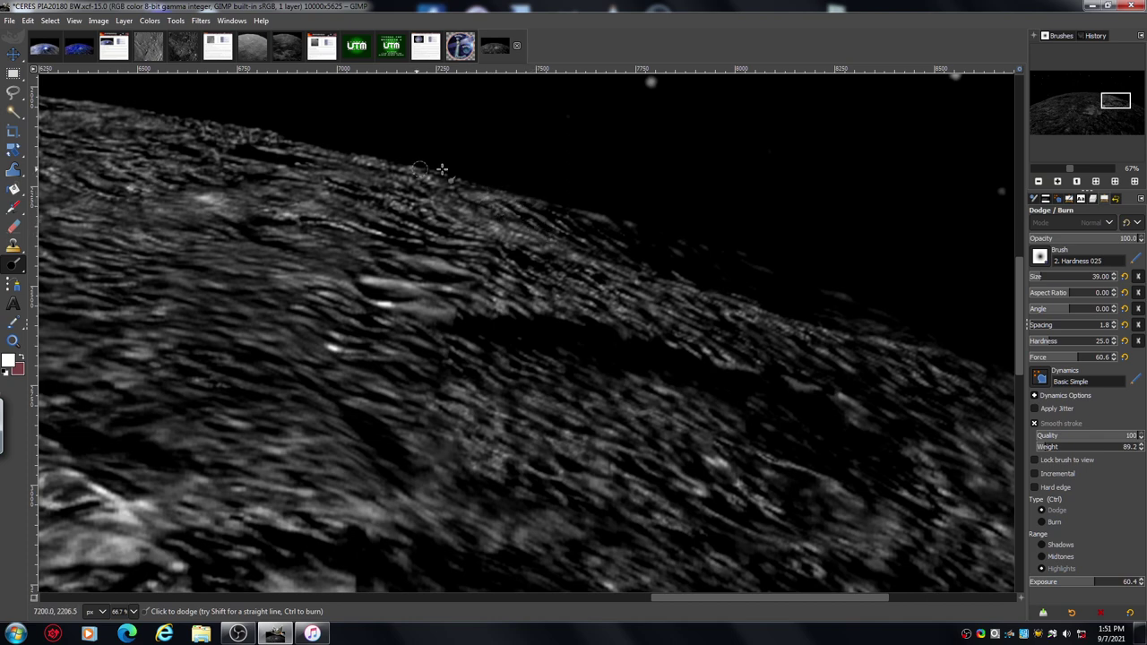
mouse_move(442, 168)
left_mouse_down()
mouse_move(376, 180)
mouse_move(314, 170)
mouse_move(376, 178)
mouse_move(298, 154)
mouse_move(346, 156)
left_mouse_up()
mouse_move(262, 159)
left_mouse_down()
mouse_move(260, 145)
mouse_move(215, 130)
mouse_move(235, 156)
mouse_move(258, 159)
mouse_move(232, 166)
mouse_move(263, 170)
mouse_move(213, 154)
mouse_move(197, 165)
mouse_move(277, 183)
mouse_move(396, 159)
left_mouse_up()
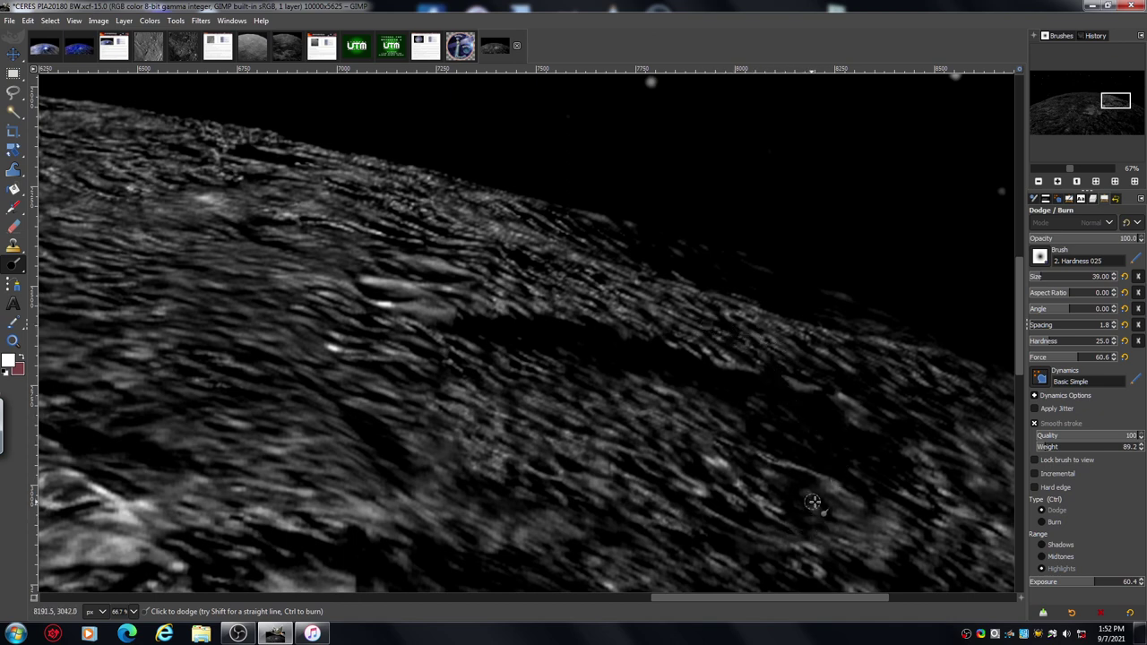
Step: Zoom to 150% on the horizon terrain and dodge the dark strip just below the horizon
left_click(1040, 182)
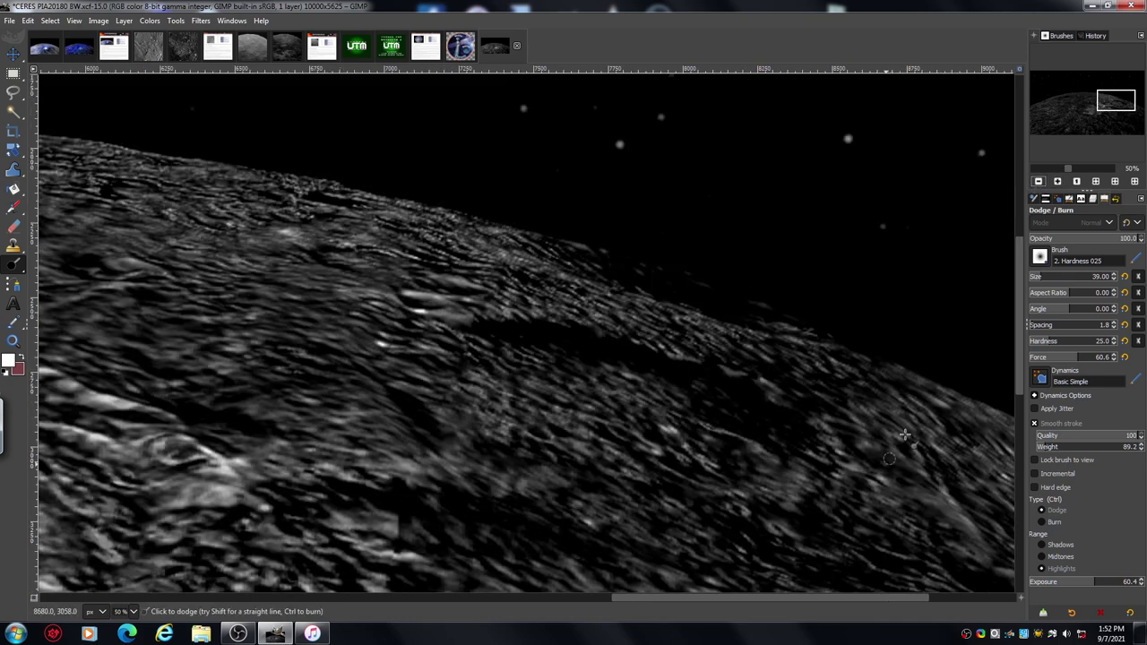
mouse_move(789, 598)
left_mouse_down()
mouse_move(714, 618)
mouse_move(589, 604)
left_mouse_up()
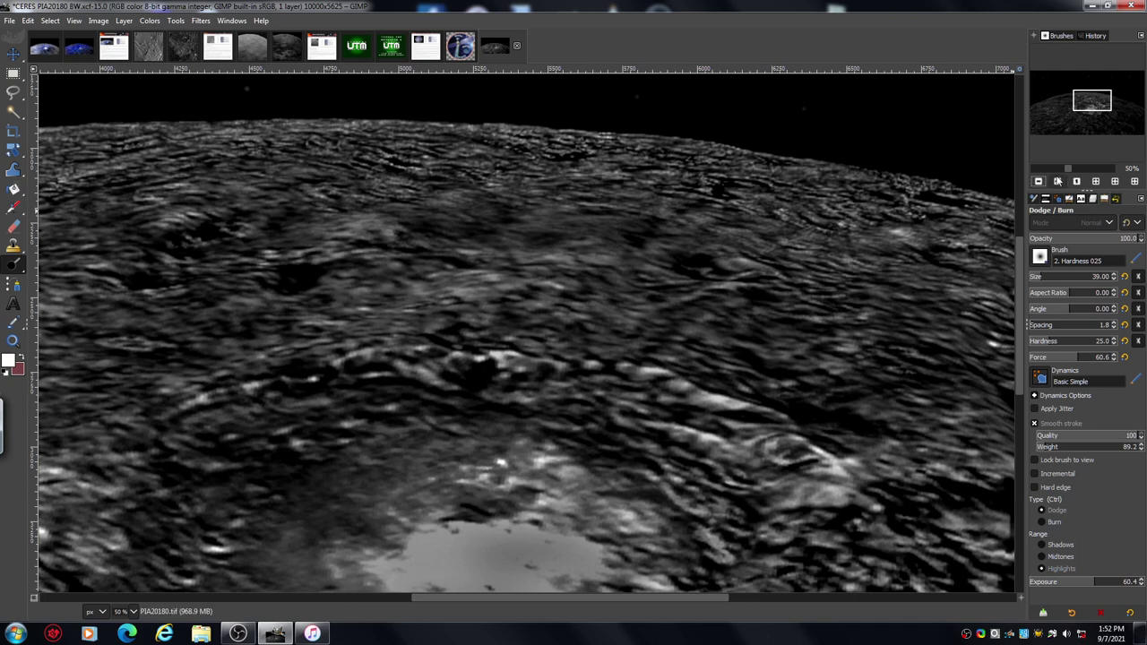
left_click(1058, 181)
left_click_drag(1019, 306, 1012, 272)
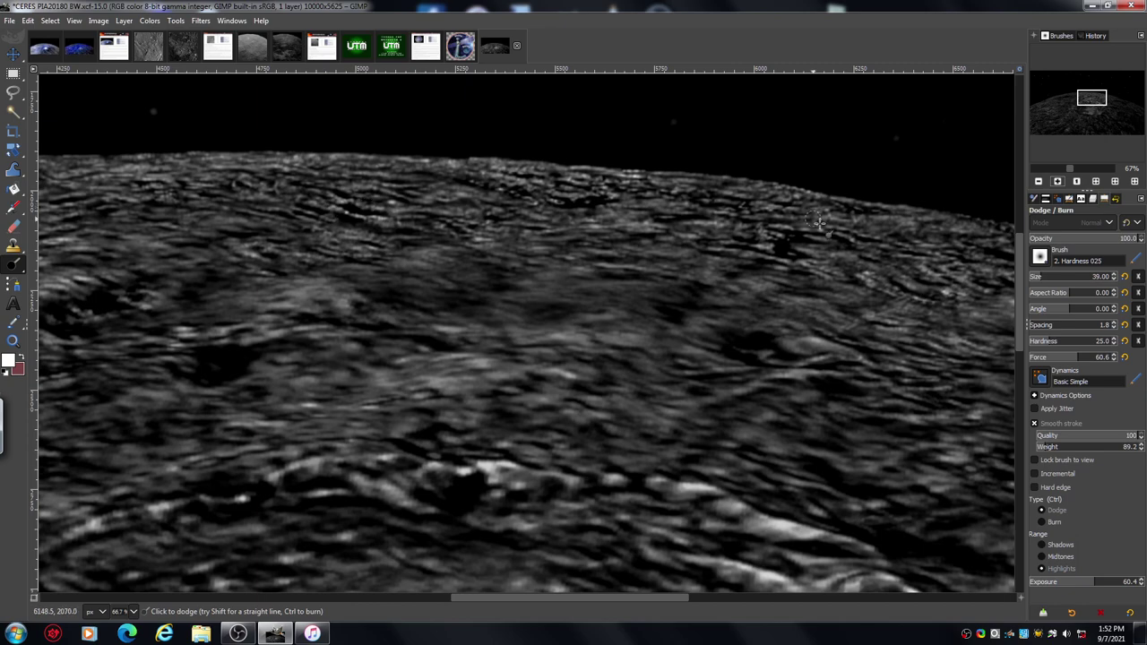
left_click(1058, 181)
left_click(1058, 181)
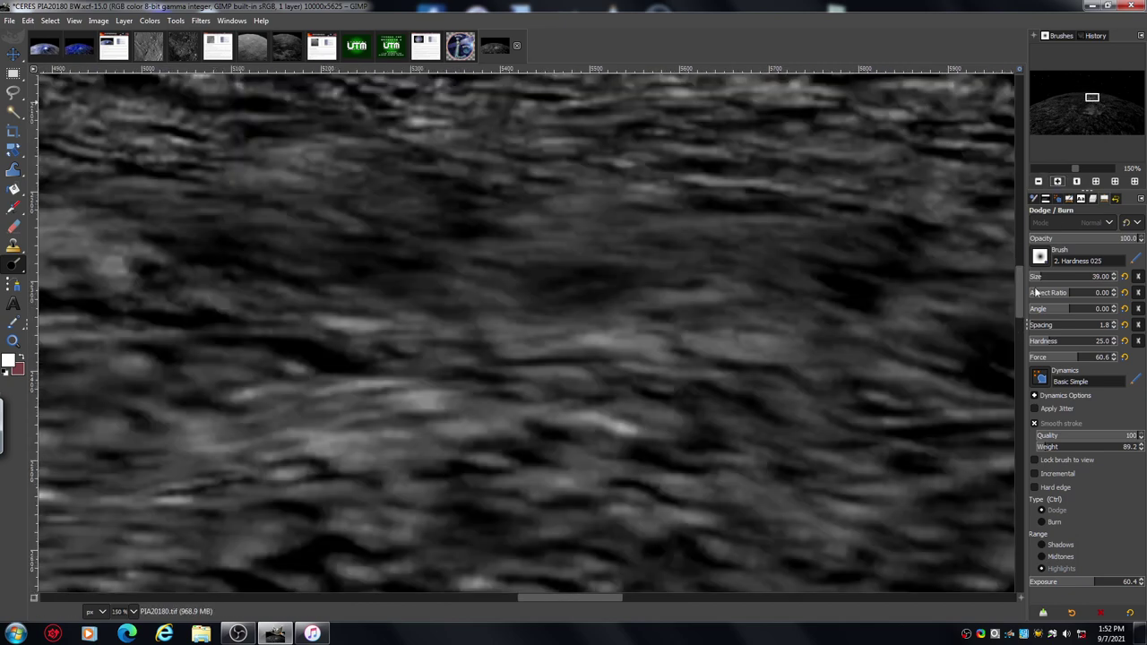
left_click_drag(1019, 290, 1018, 273)
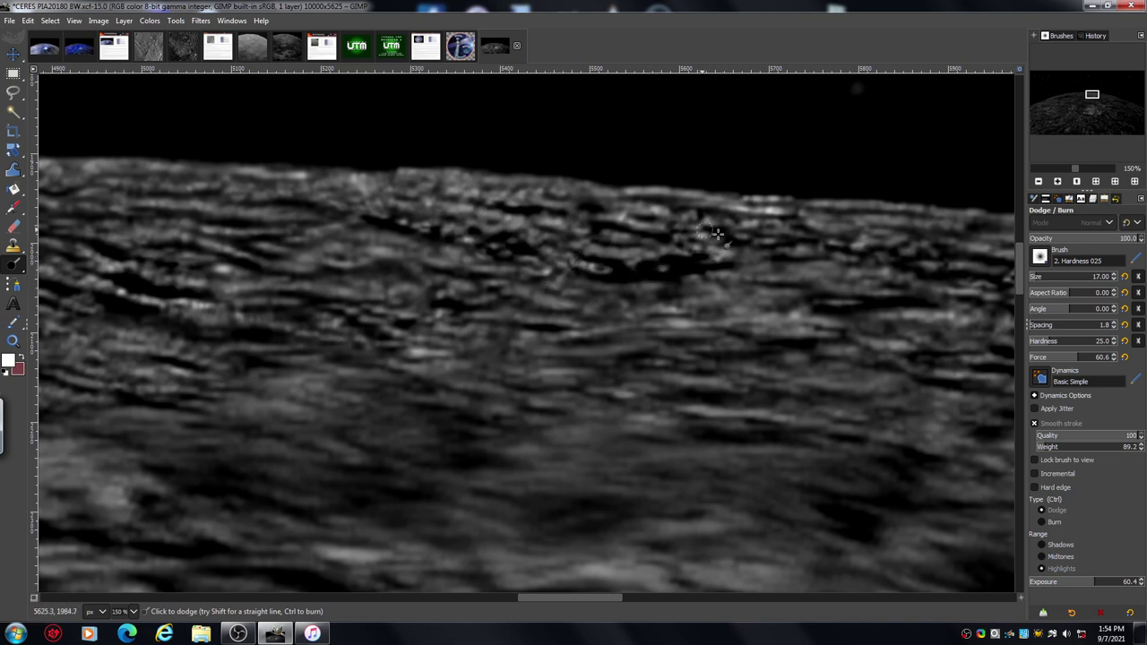
left_click_drag(599, 597, 542, 602)
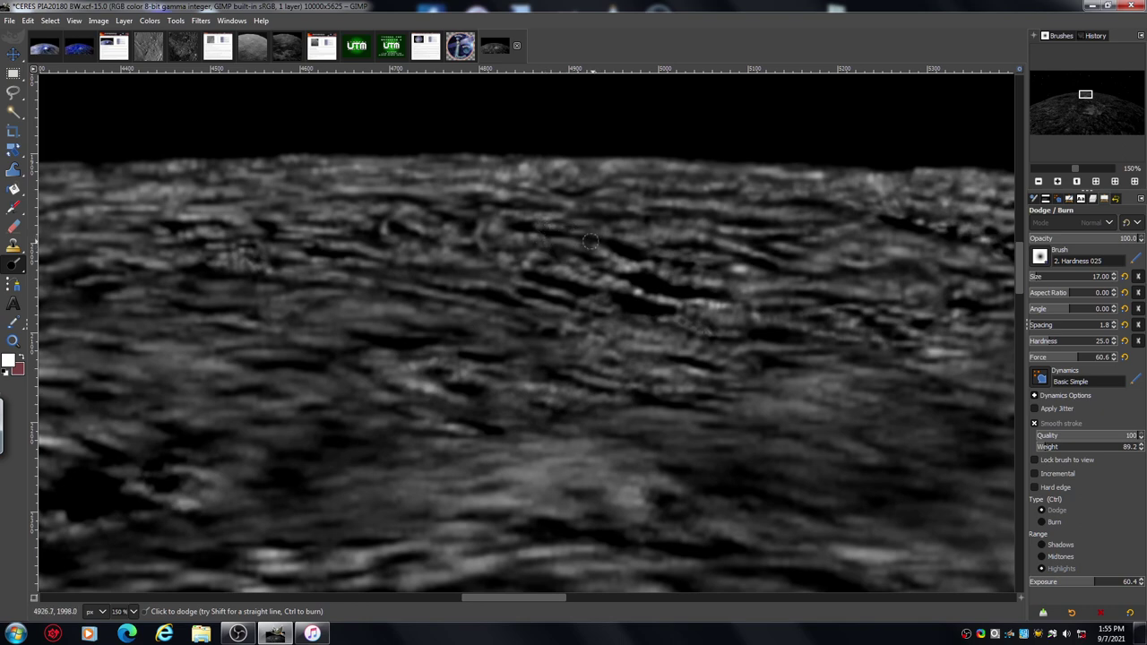
mouse_move(583, 222)
left_mouse_down()
mouse_move(552, 181)
mouse_move(664, 186)
left_mouse_up()
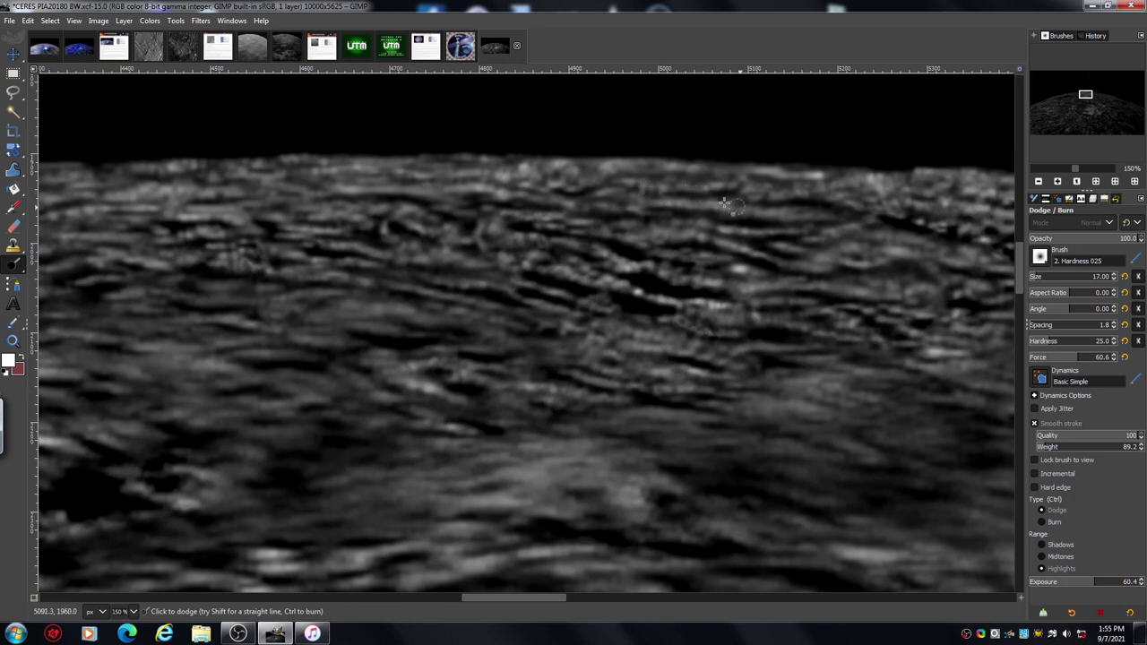
Step: Zoom out to 67% to review the lightened strip, then zoom to 100% on the horizon terrain
left_click(1040, 181)
left_click(1039, 182)
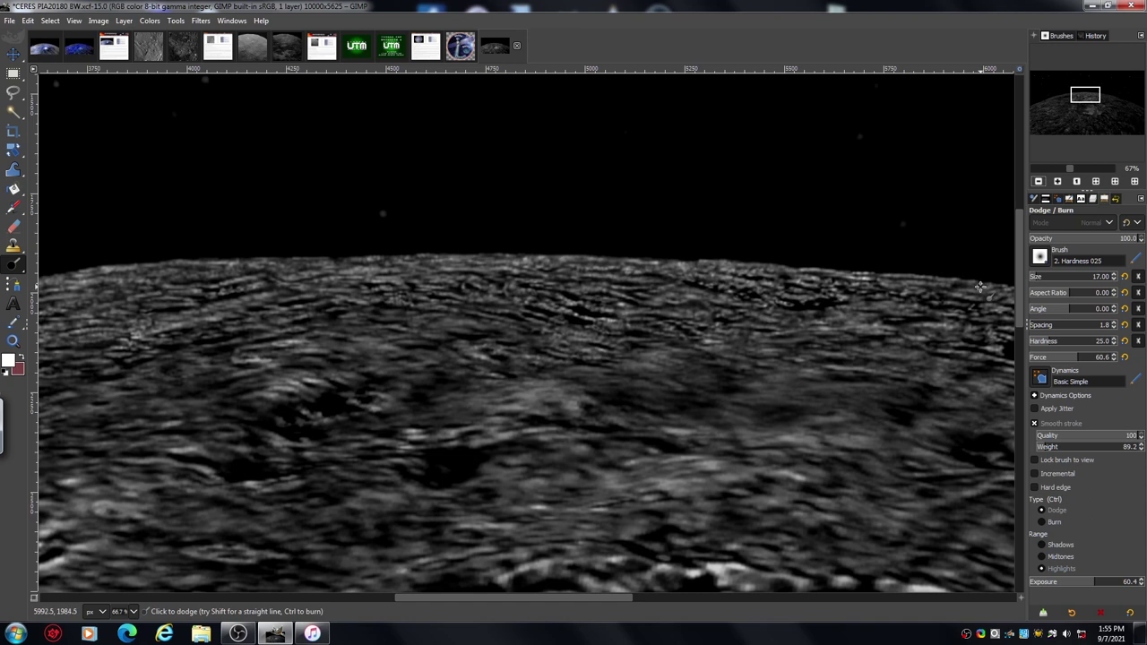
left_click_drag(1022, 257, 1019, 290)
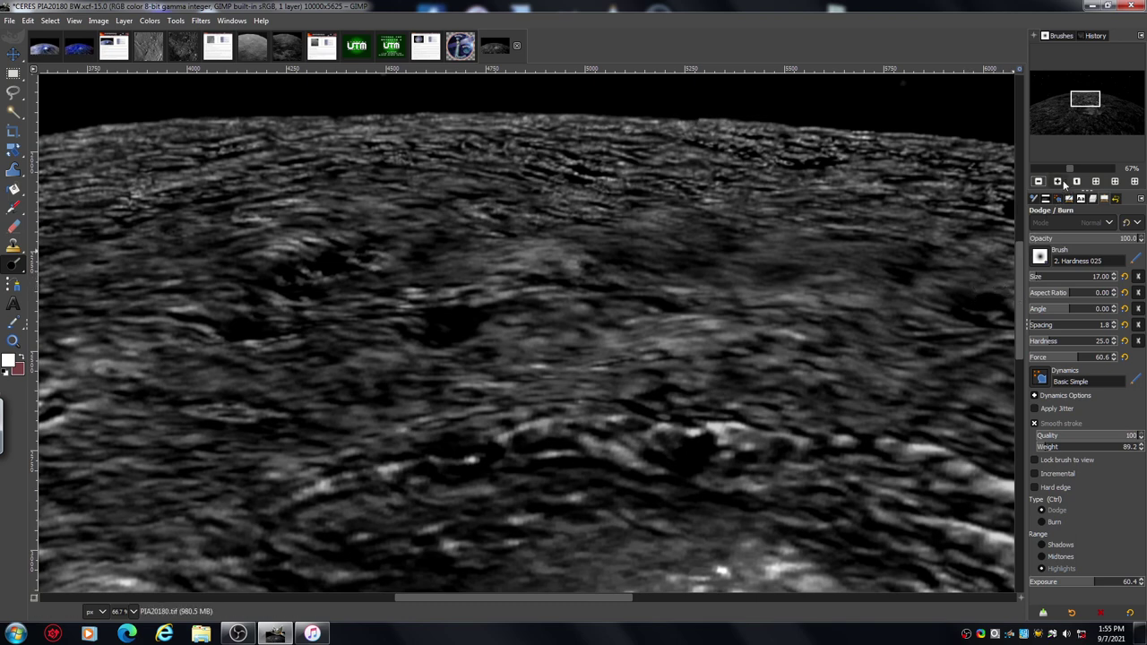
left_click(1059, 182)
scroll(1023, 285, "up", 5)
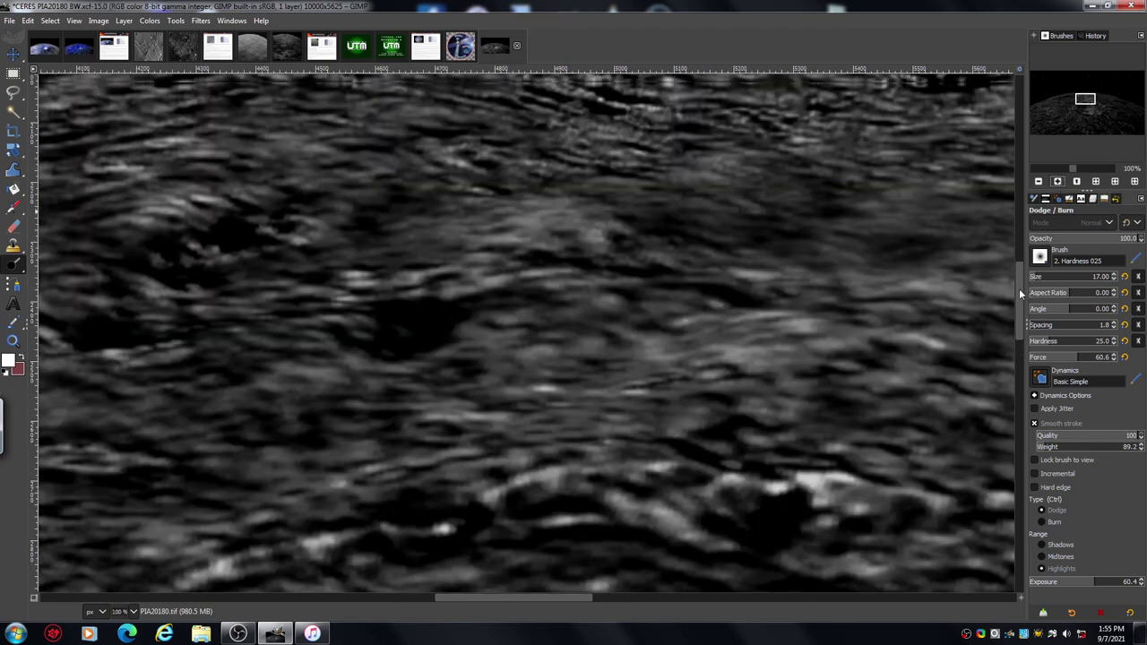
scroll(1016, 265, "up", 2)
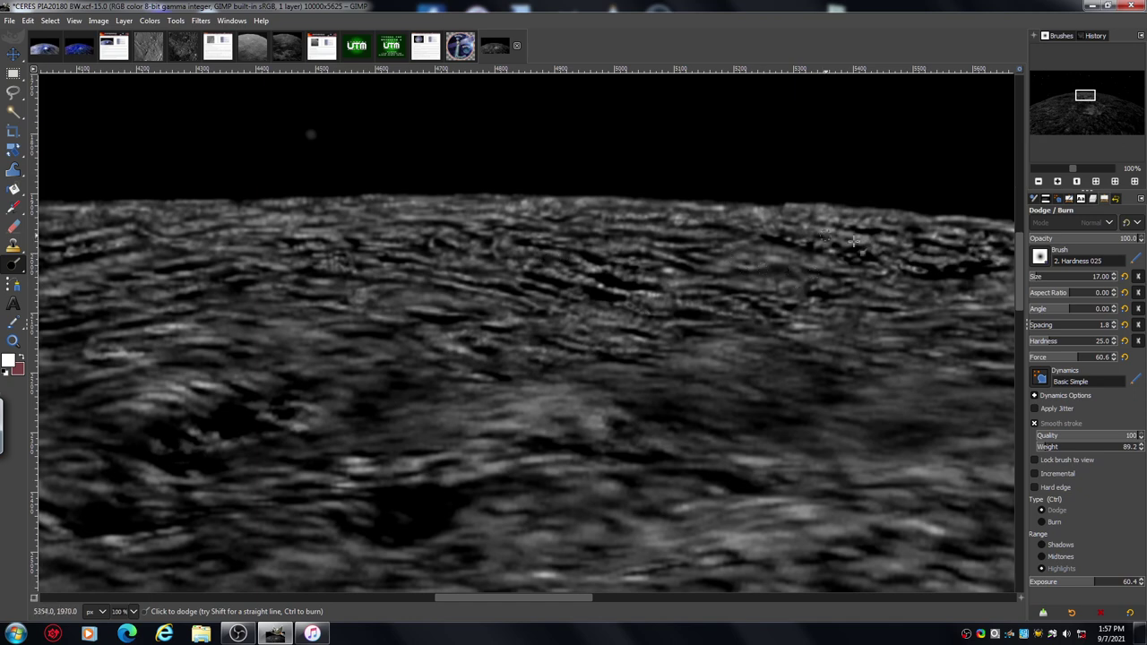
Step: Zoom out twice to review more of the horizon, then step back in on the terrain
left_click(1040, 181)
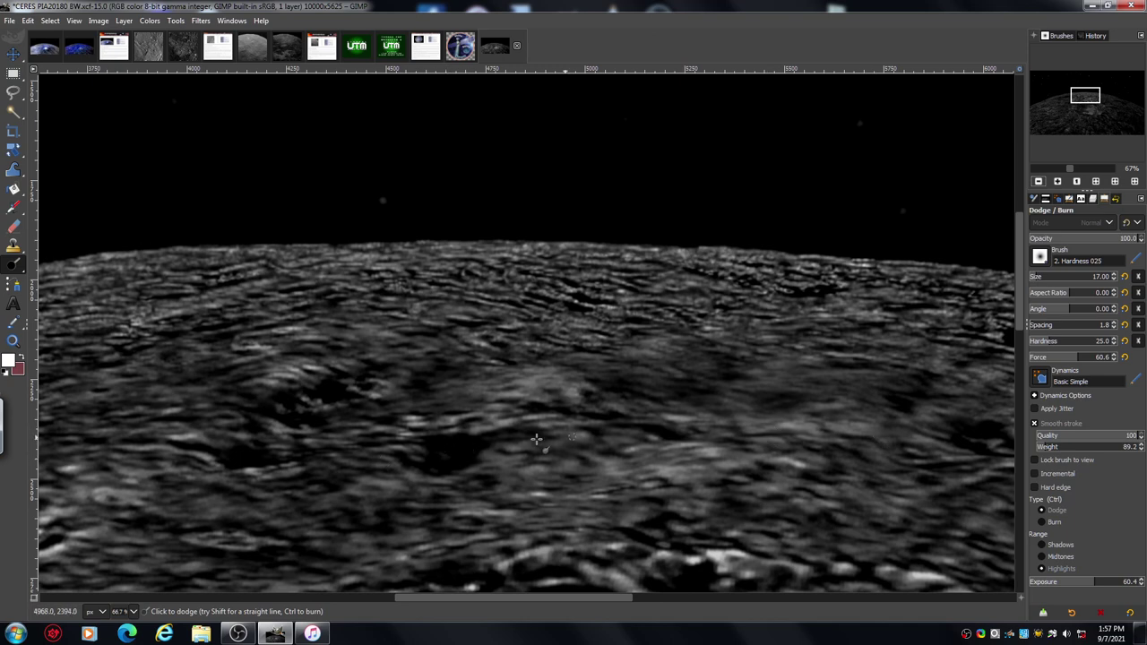
left_click(1038, 182)
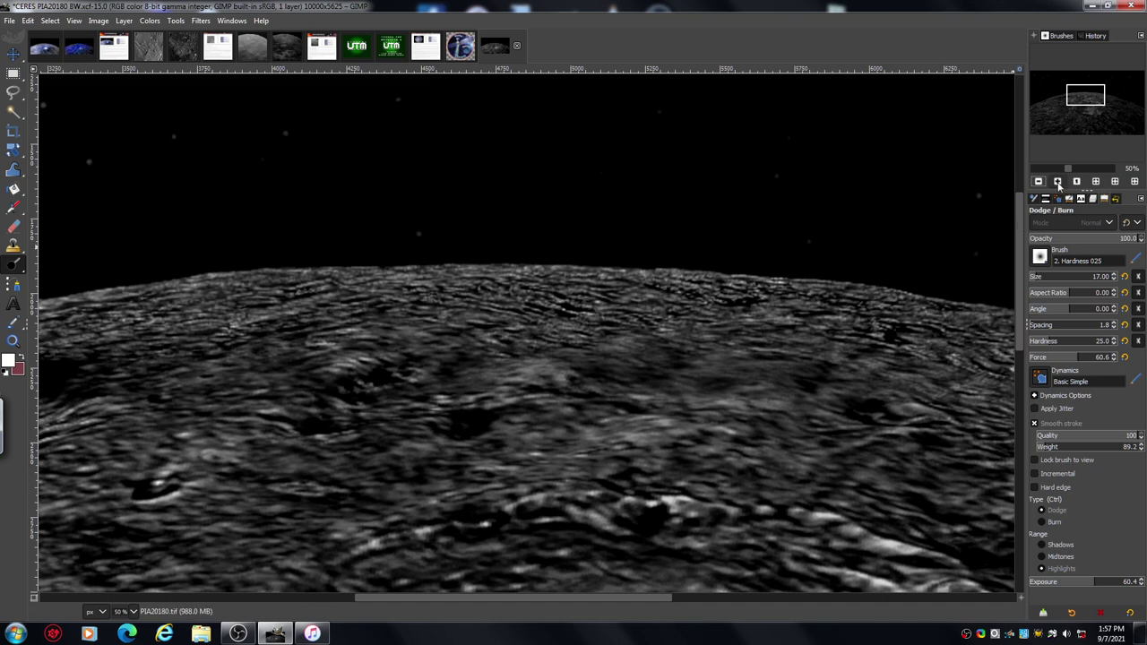
left_click(1058, 183)
scroll(1018, 296, "down", 3)
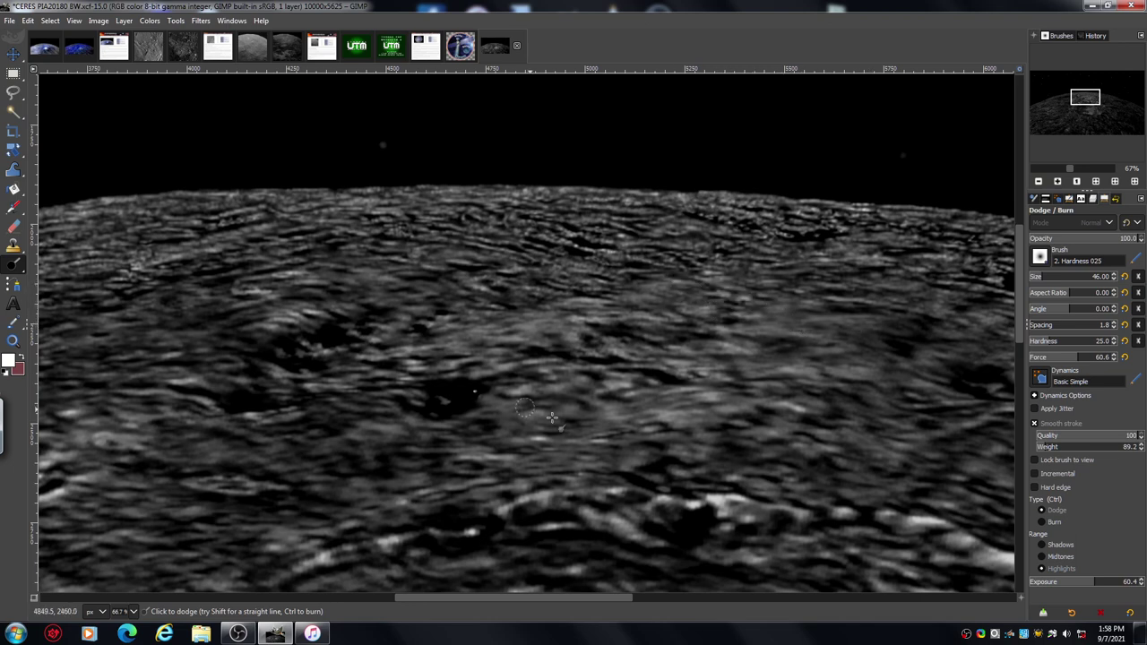
Step: Zoom the Ceres canvas out to 50%
left_click(1039, 181)
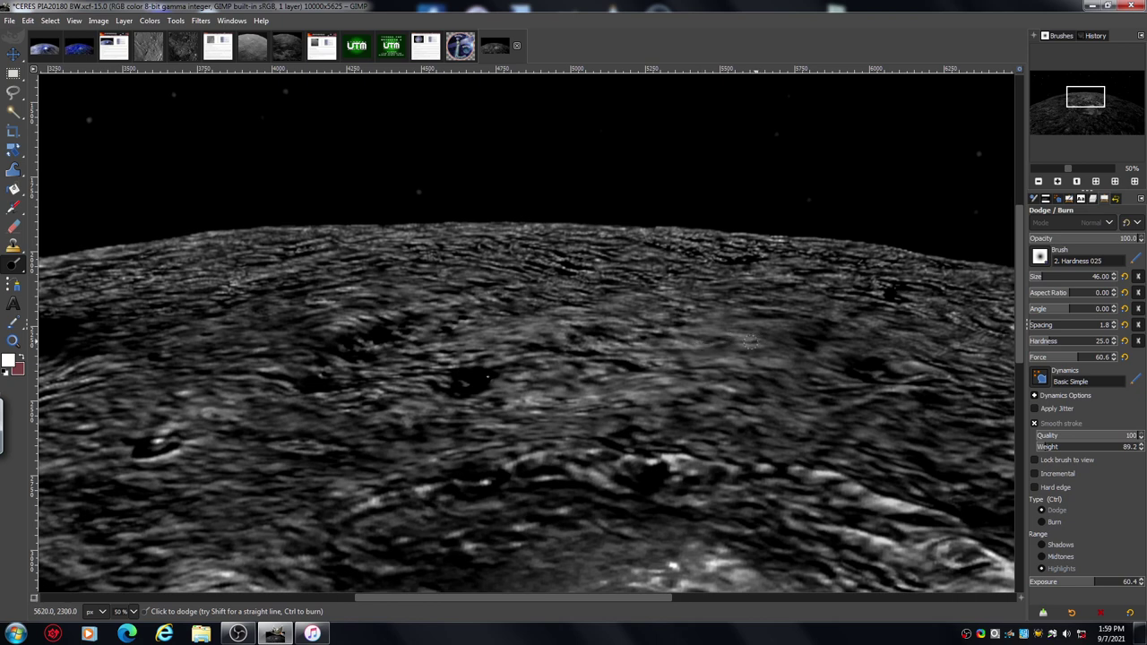
Step: Set Dodge/Burn to Burn on Midtones with brush size 142 and exposure 91.8
left_click(1053, 278)
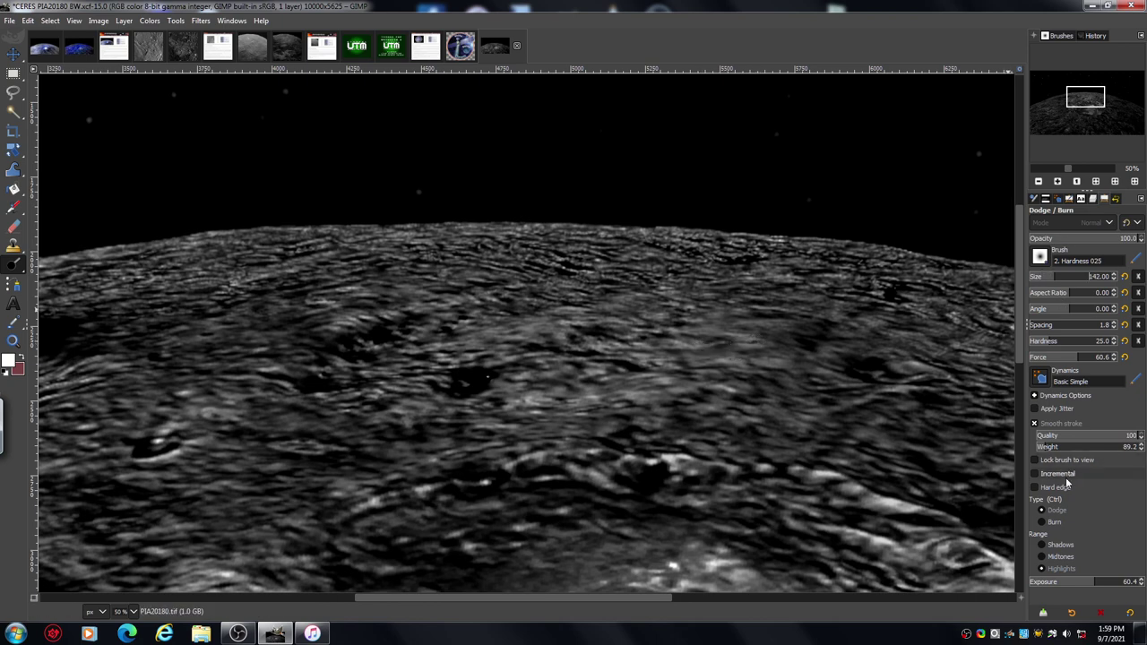
left_click(1041, 557)
left_click(1042, 522)
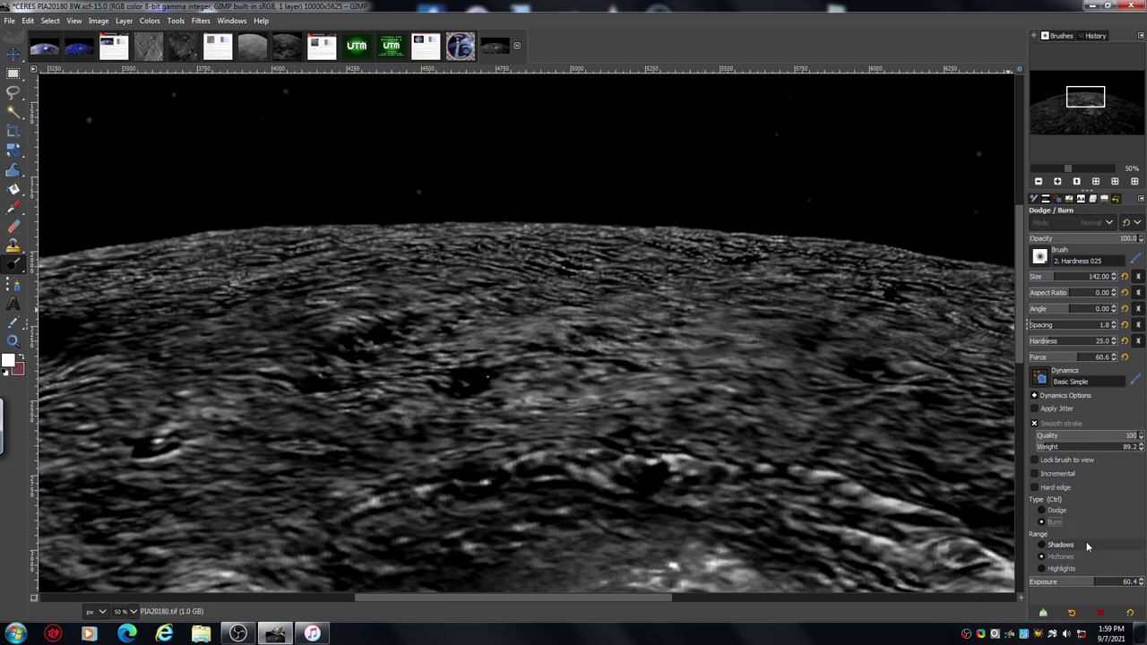
left_click(1132, 583)
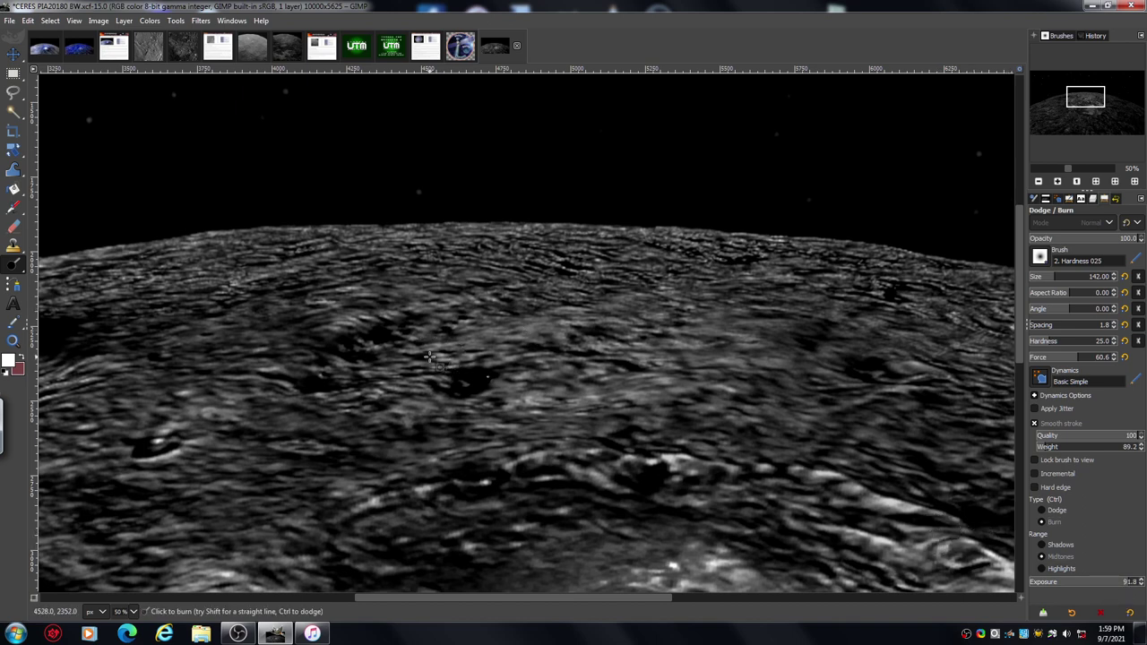
Step: Burn the terrain band across the centre and around the central dark crater
mouse_move(518, 351)
left_mouse_down()
mouse_move(616, 338)
mouse_move(586, 342)
mouse_move(778, 350)
left_mouse_up()
left_click_drag(525, 381, 686, 379)
mouse_move(484, 402)
left_mouse_down()
mouse_move(663, 393)
mouse_move(718, 361)
left_mouse_up()
mouse_move(434, 378)
left_mouse_down()
mouse_move(421, 387)
mouse_move(453, 399)
mouse_move(383, 397)
mouse_move(593, 338)
mouse_move(439, 345)
mouse_move(726, 352)
mouse_move(647, 345)
mouse_move(710, 352)
mouse_move(547, 376)
mouse_move(713, 364)
mouse_move(525, 413)
mouse_move(627, 405)
mouse_move(782, 366)
mouse_move(797, 349)
mouse_move(729, 349)
mouse_move(834, 363)
mouse_move(538, 328)
mouse_move(665, 328)
mouse_move(498, 335)
mouse_move(414, 405)
left_mouse_up()
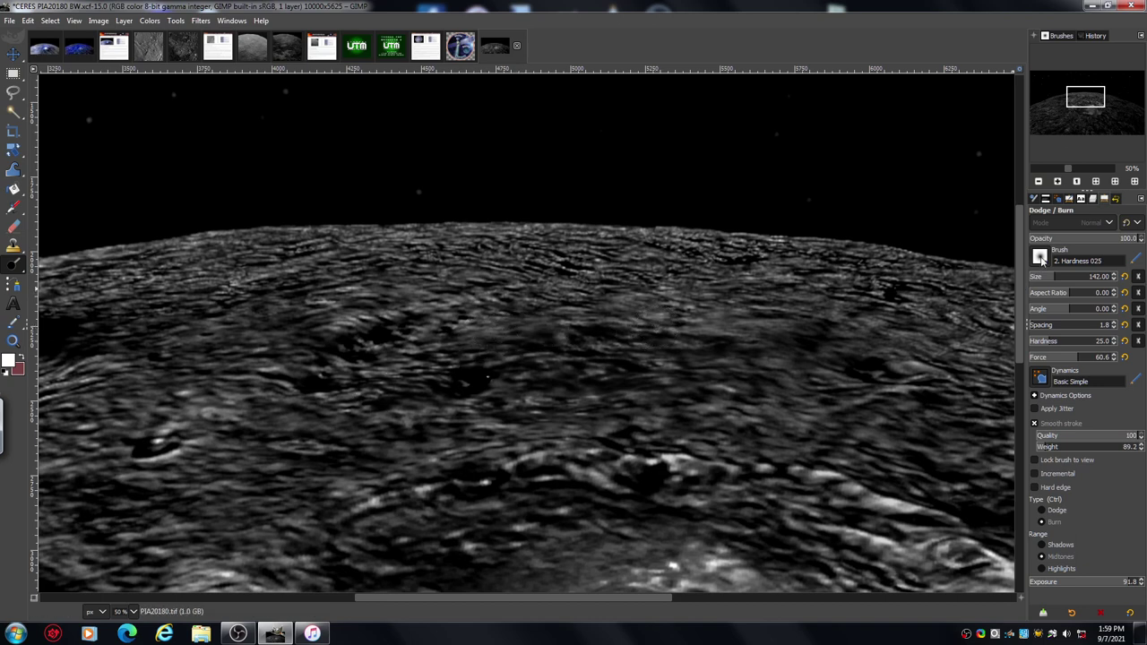
Step: Switch back to Dodge on Highlights and lighten a streak of terrain right of centre
left_click(1042, 511)
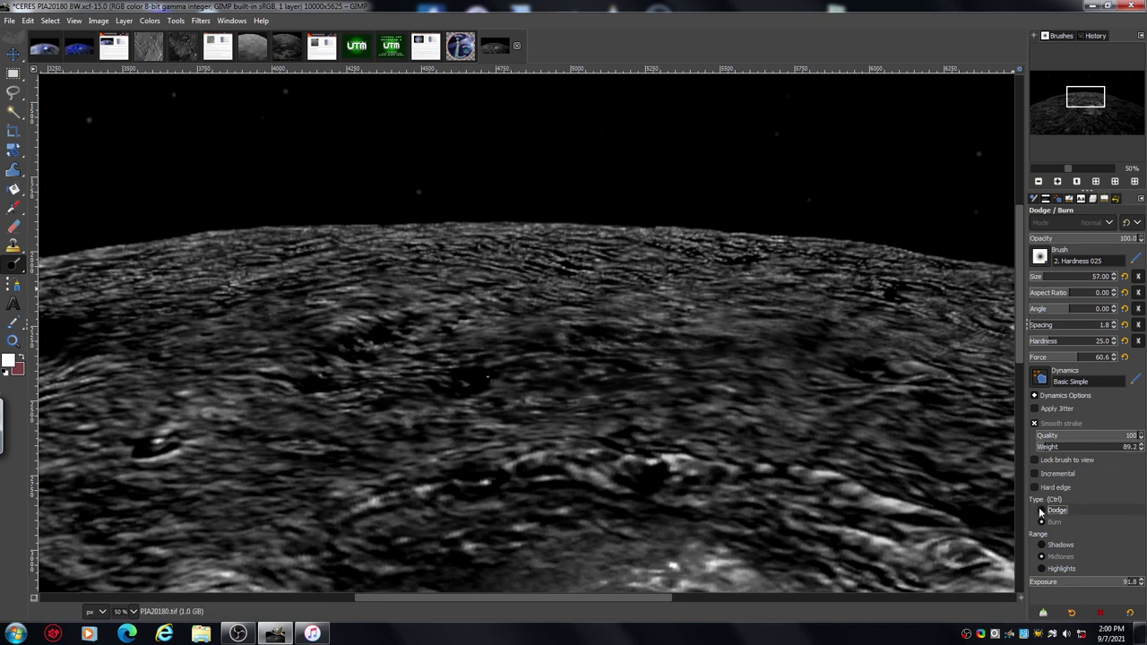
left_click(1042, 569)
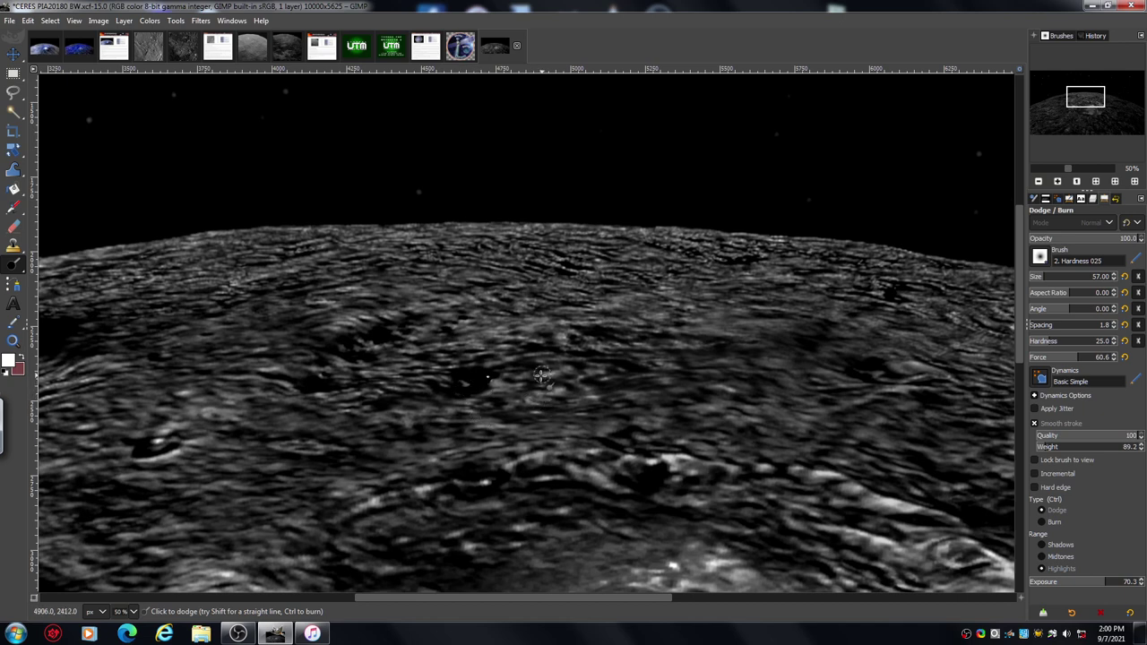
mouse_move(797, 351)
left_mouse_down()
mouse_move(727, 347)
mouse_move(814, 346)
mouse_move(761, 334)
mouse_move(827, 336)
mouse_move(813, 325)
mouse_move(697, 324)
mouse_move(752, 311)
mouse_move(718, 291)
mouse_move(730, 288)
mouse_move(709, 289)
mouse_move(754, 297)
mouse_move(755, 332)
mouse_move(732, 341)
mouse_move(731, 372)
left_mouse_up()
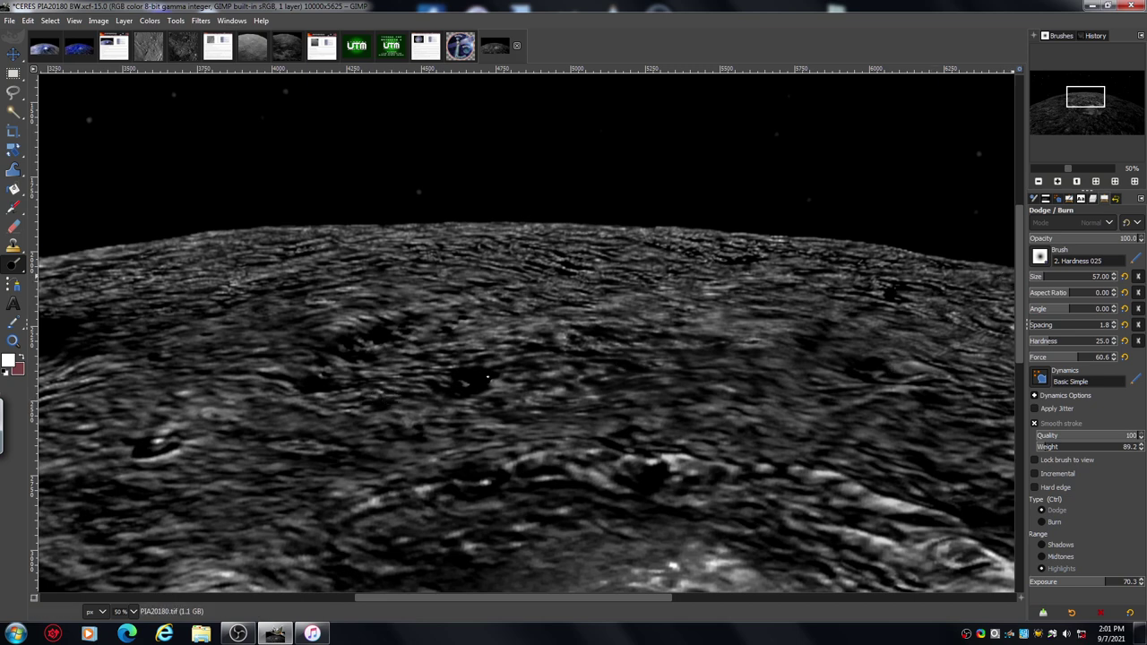
Step: Zoom the Navigator in to 67% for a closer view of the terrain
left_click(1057, 182)
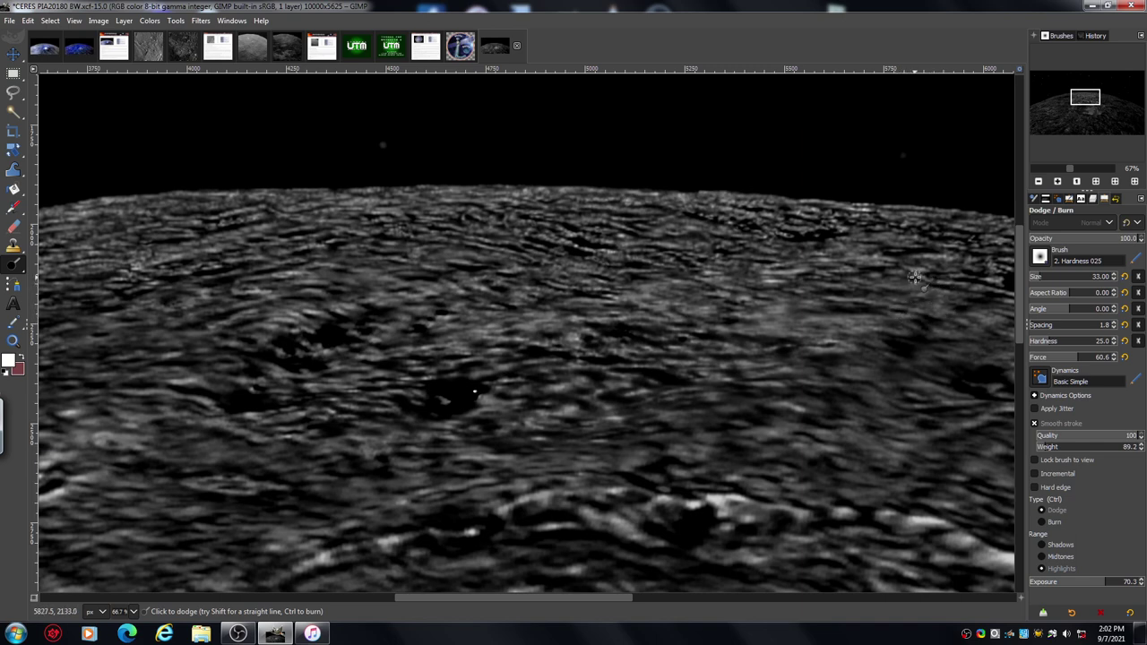
Step: Zoom back out to 50% and dismiss the Windows activation notice
left_click(1038, 182)
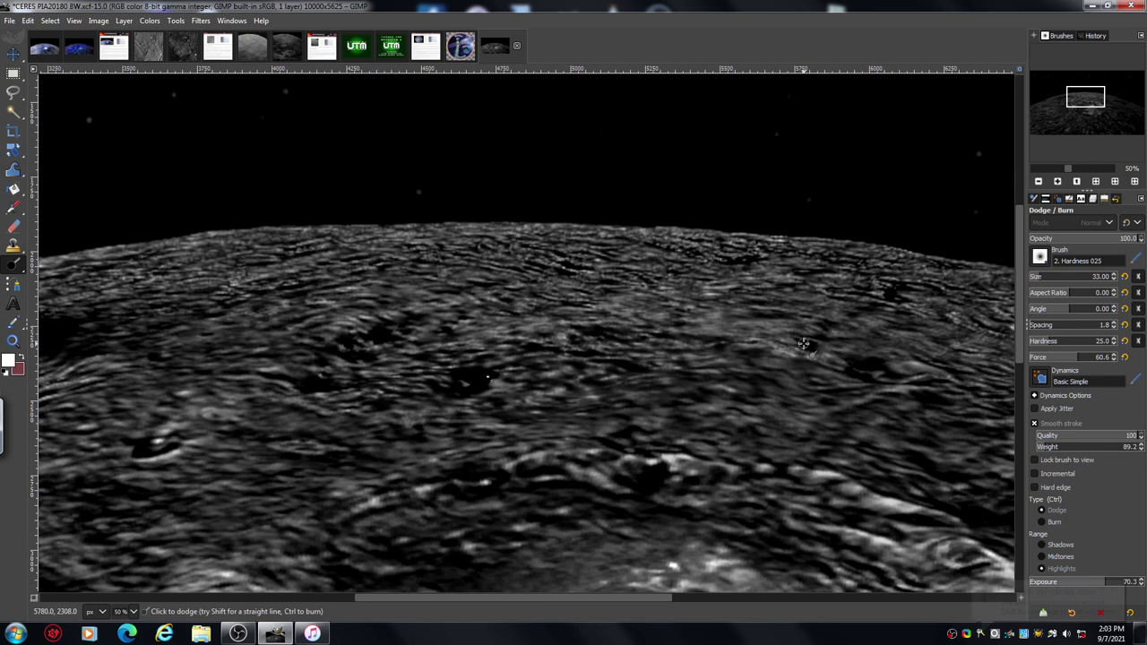
left_click(1114, 591)
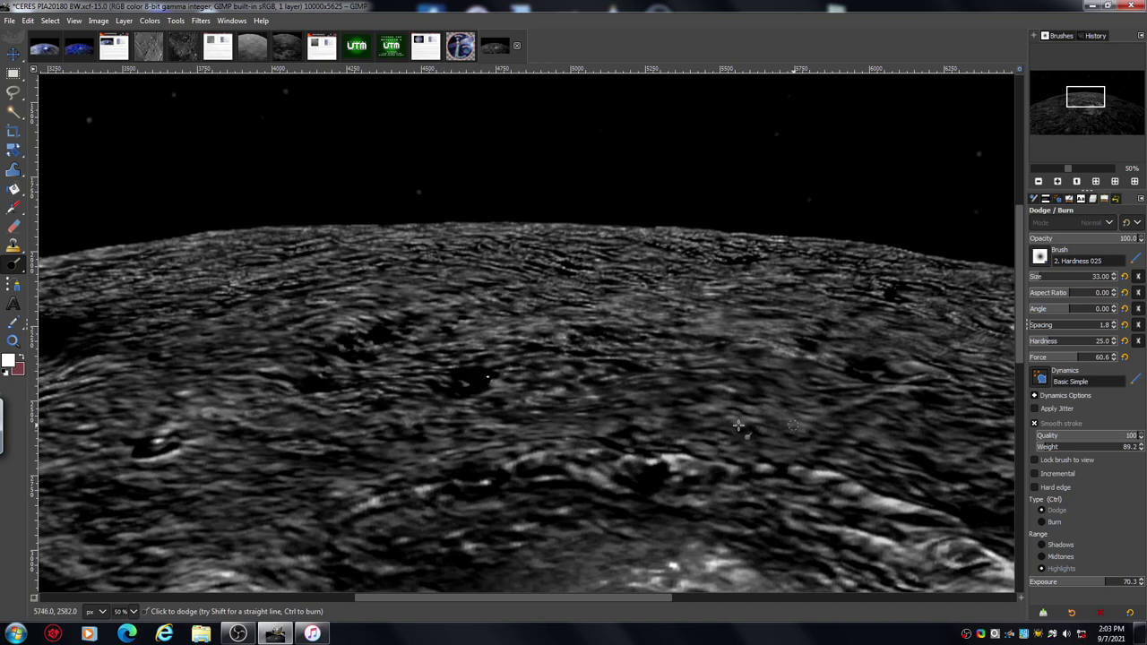
Step: Zoom out to 33% and scroll the canvas to frame the whole bright-floored crater
left_click(1039, 182)
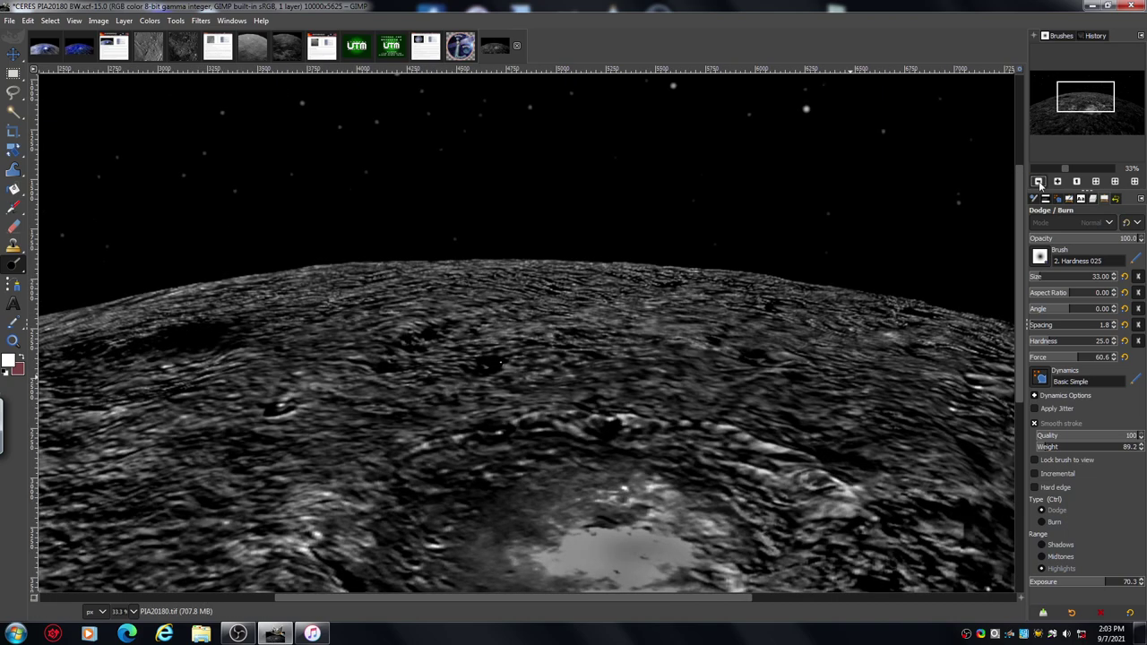
mouse_move(1020, 281)
left_mouse_down()
mouse_move(1011, 324)
mouse_move(1011, 314)
left_mouse_up()
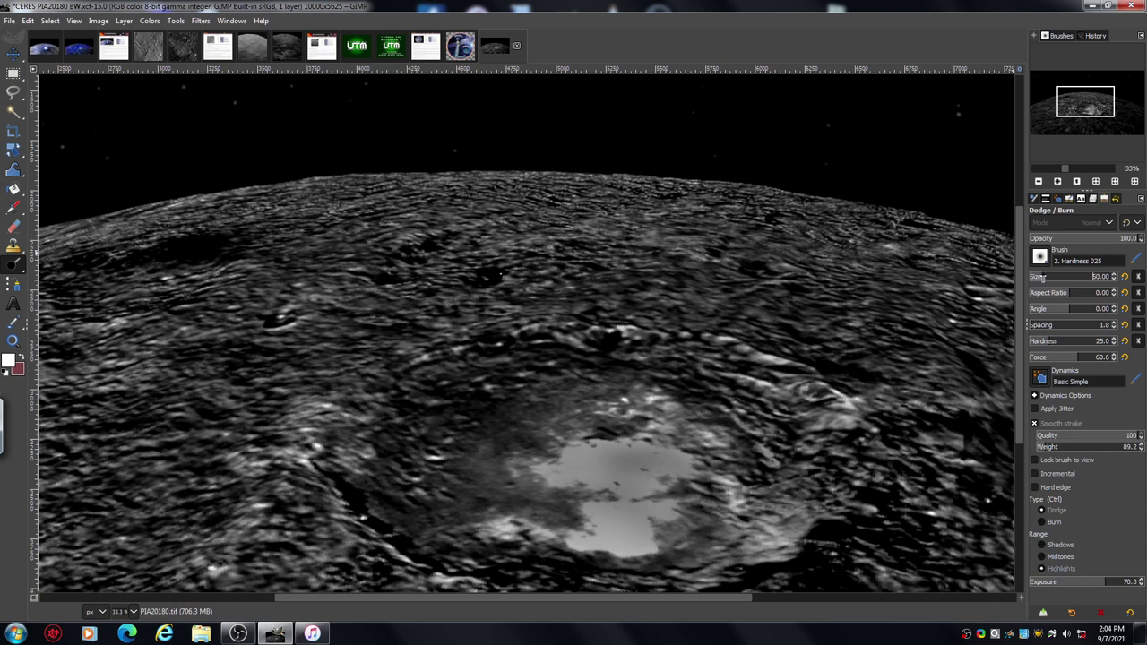
scroll(1041, 278, "up", 3)
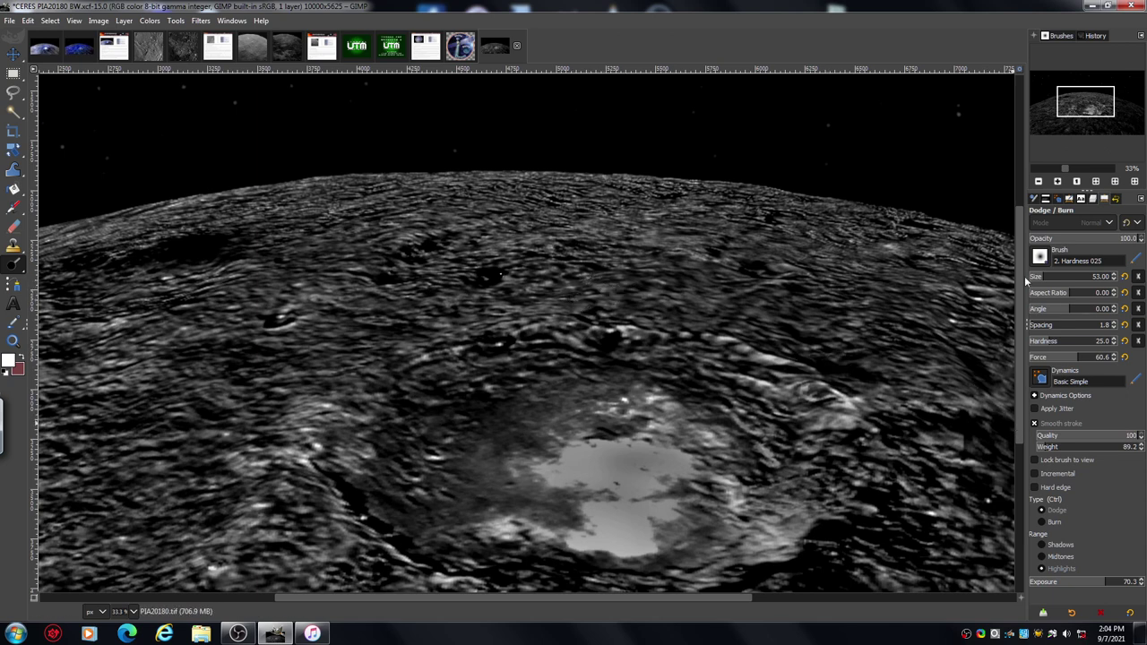
left_click(1038, 182)
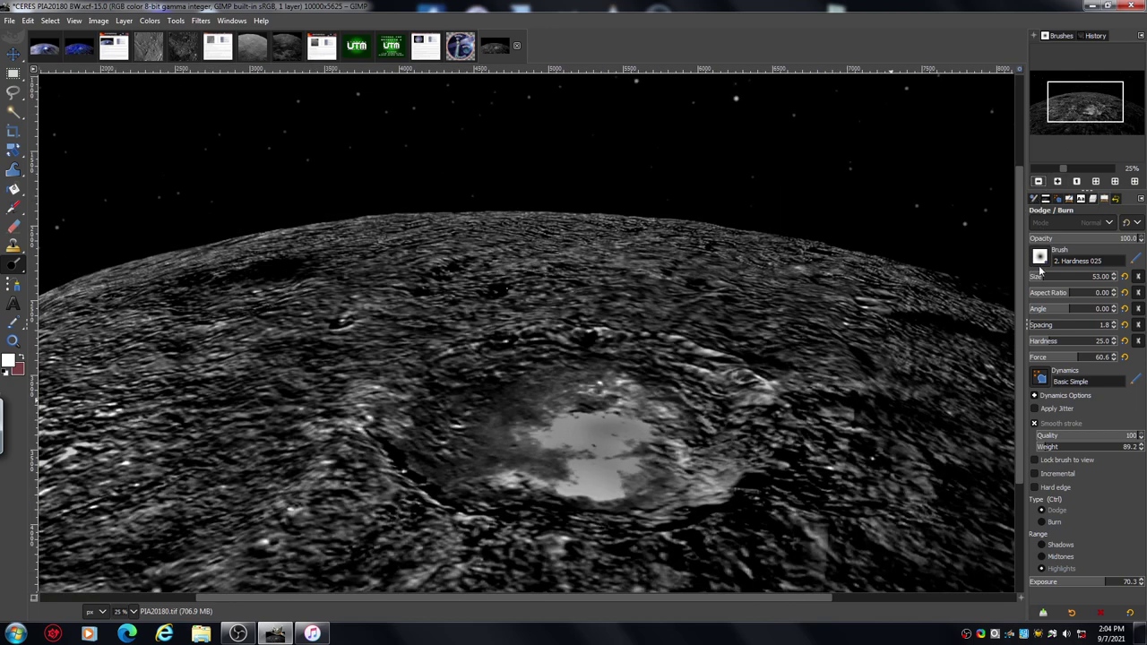
mouse_move(1018, 256)
left_mouse_down()
mouse_move(1020, 285)
mouse_move(1017, 270)
left_mouse_up()
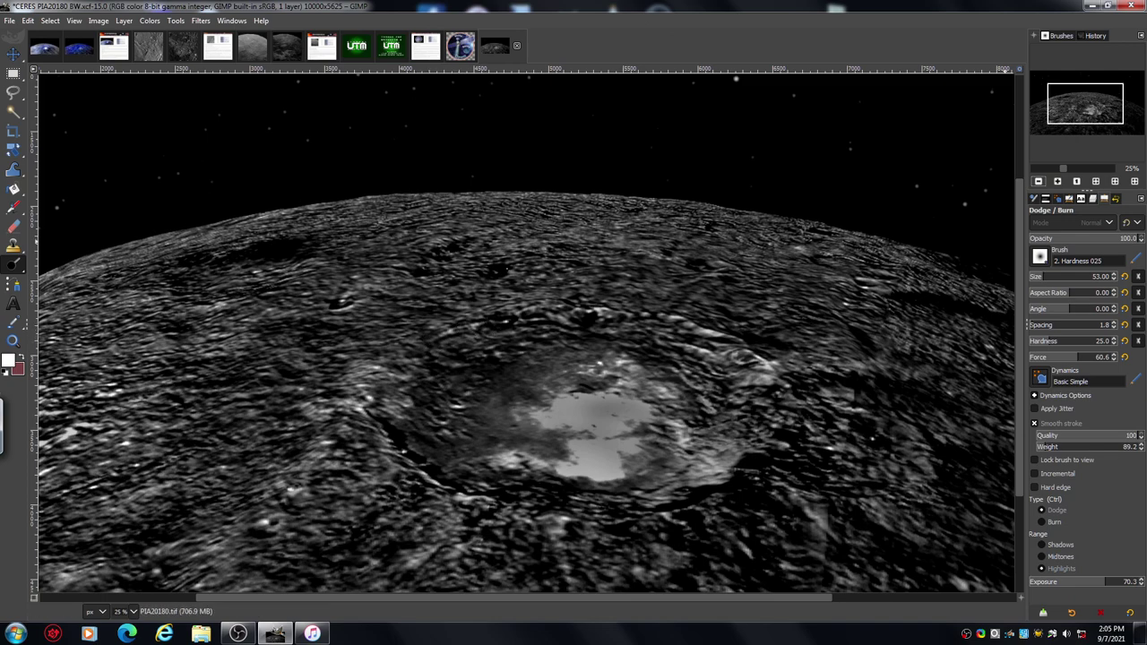
left_click(1056, 181)
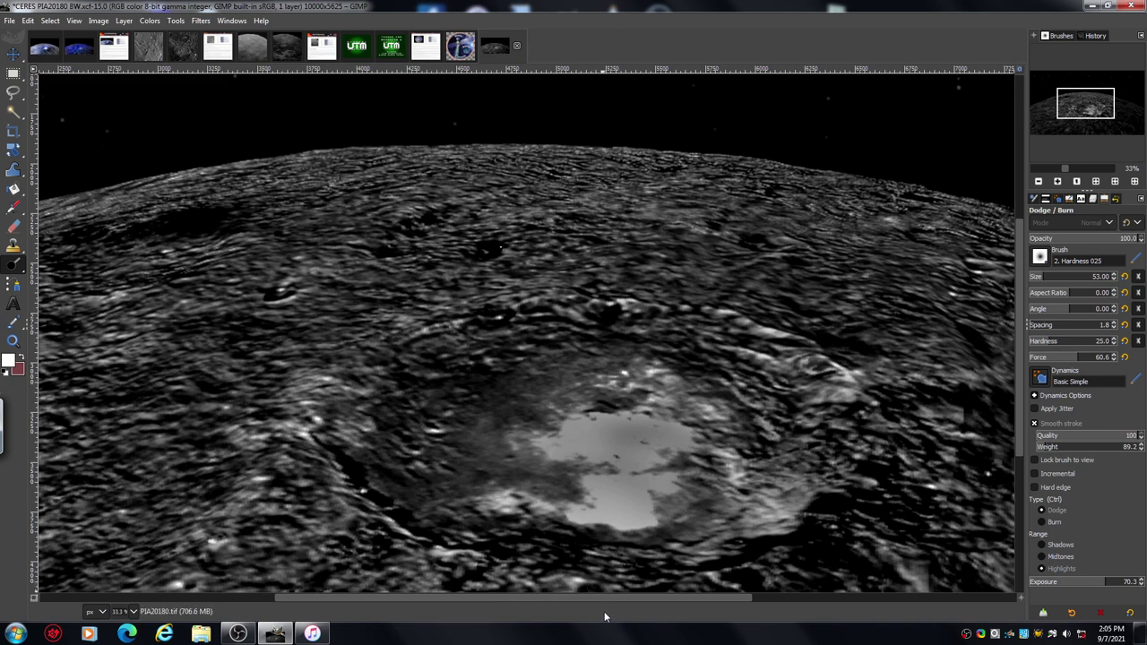
mouse_move(531, 596)
left_mouse_down()
mouse_move(450, 609)
mouse_move(366, 602)
mouse_move(395, 599)
left_mouse_up()
left_click_drag(1022, 282, 1014, 310)
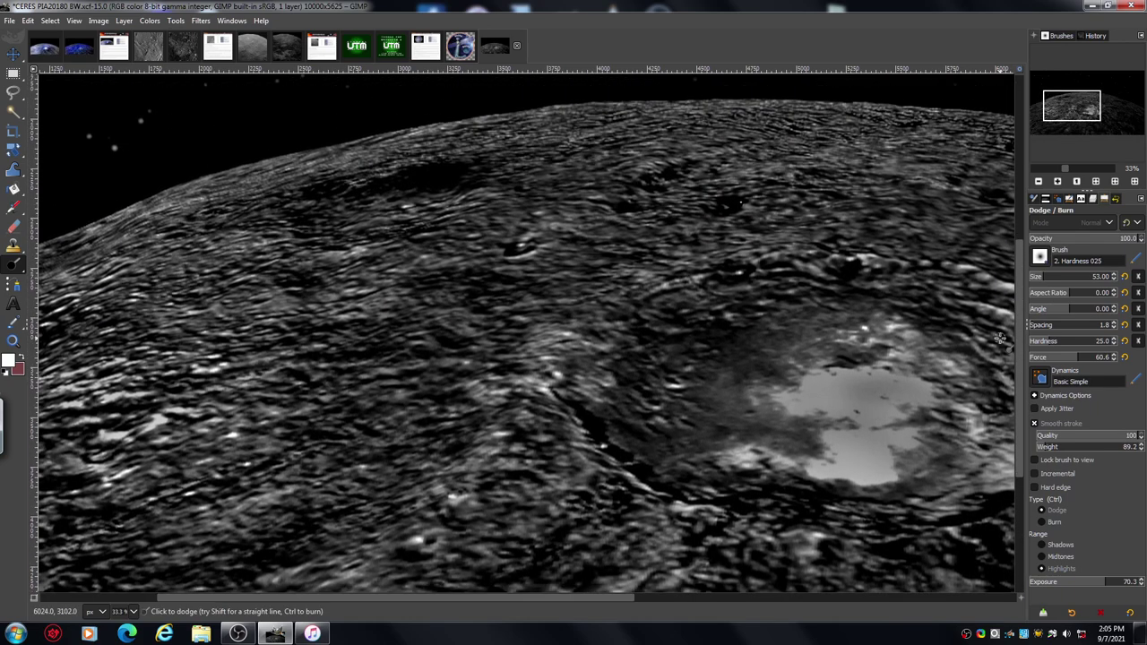
left_click(1040, 181)
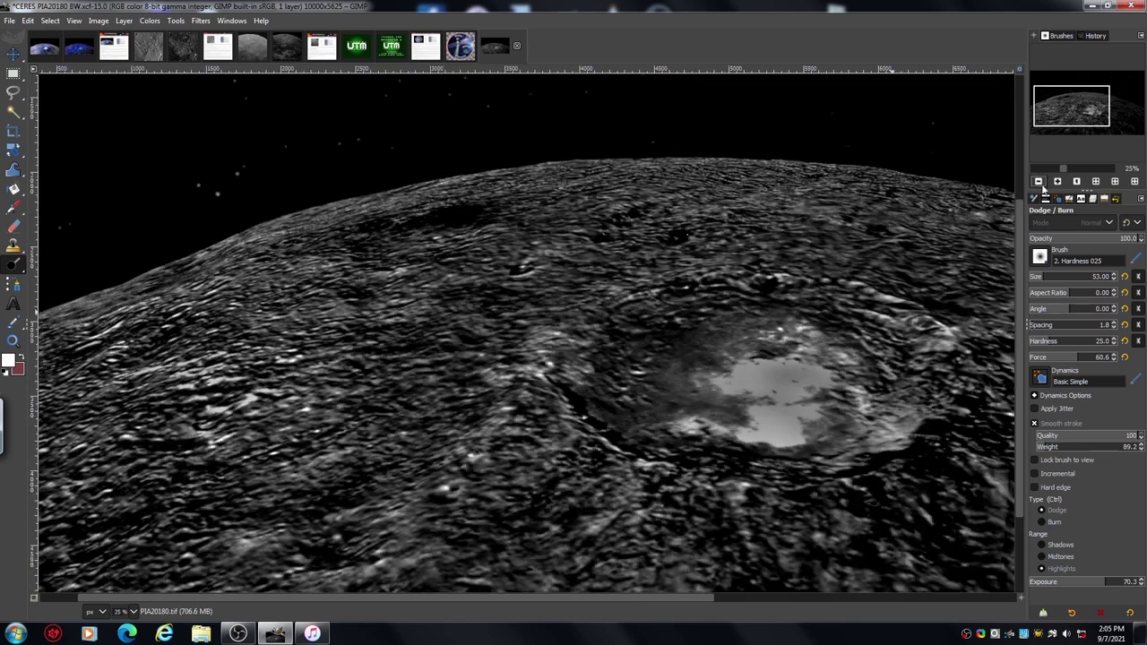
left_click_drag(523, 603, 619, 603)
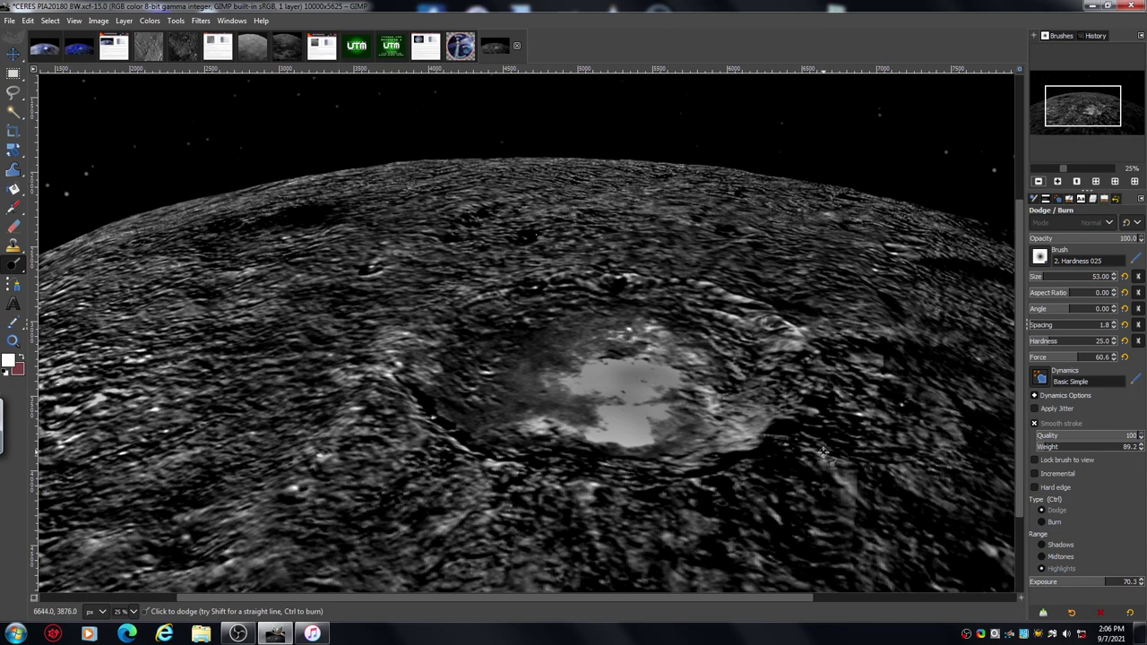
scroll(1080, 140, "up", 3)
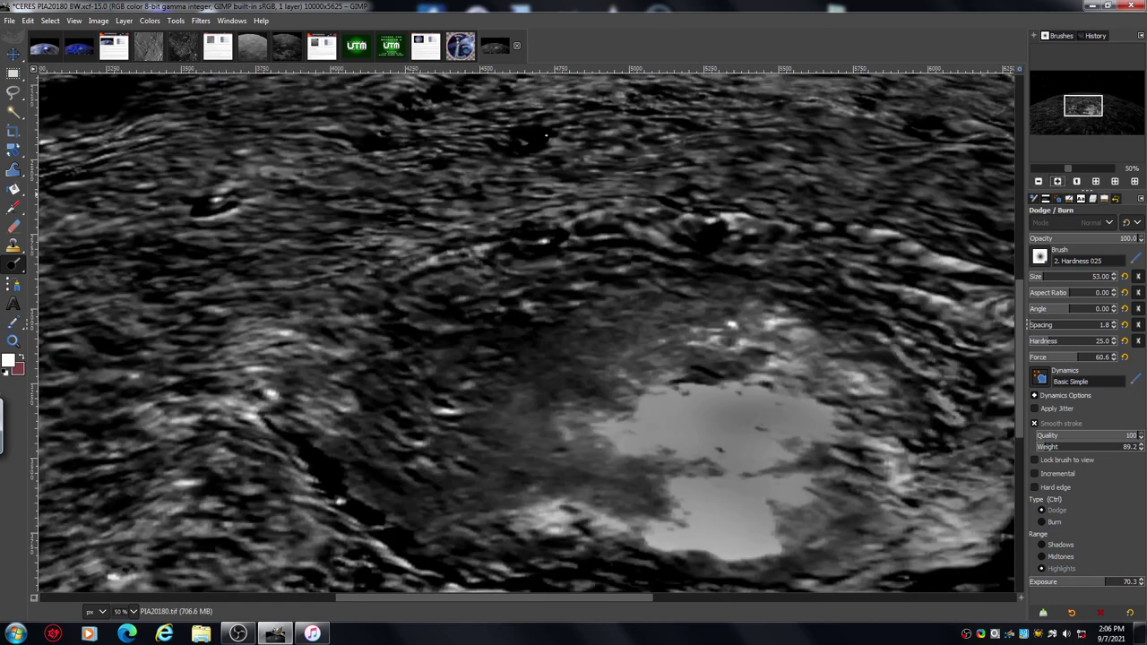
Step: Pan the view to bring the Ceres horizon and black space into view
left_click_drag(1084, 106, 1065, 101)
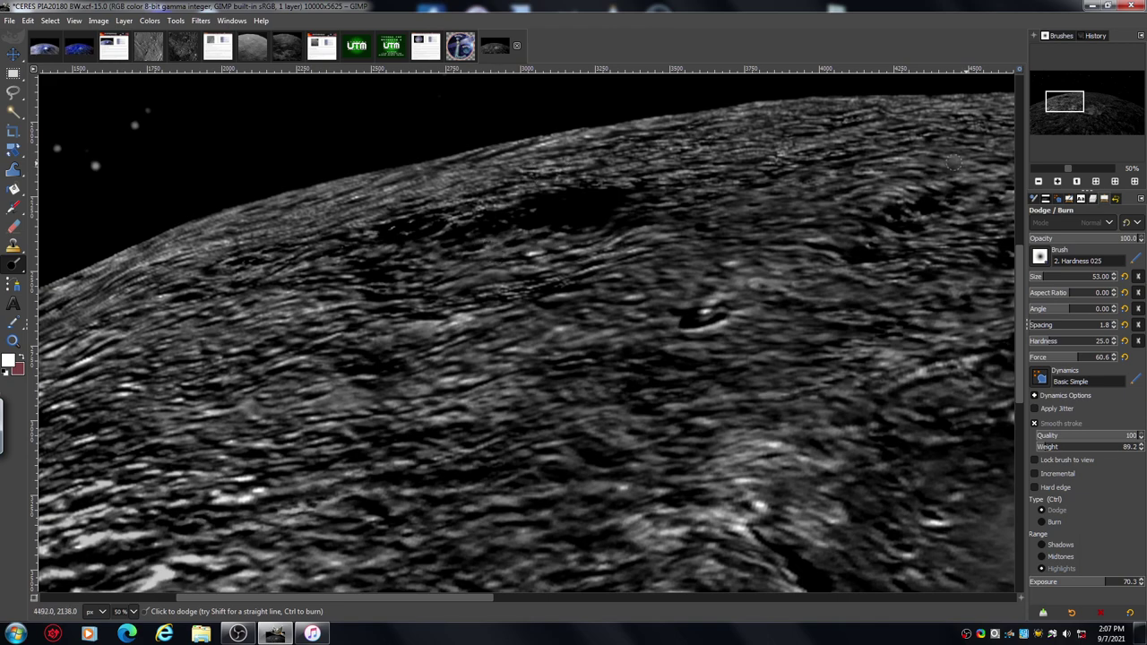
Step: Zoom in closer on the surface, pan down, then return to 50%
scroll(1019, 275, "up", 3)
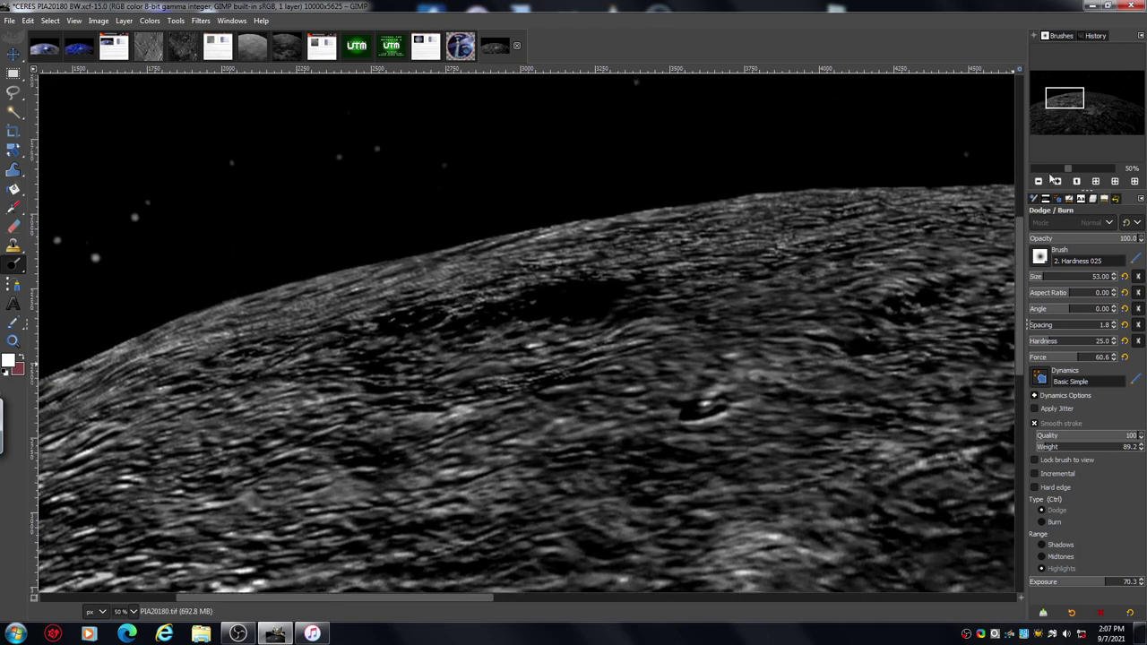
left_click(1058, 182)
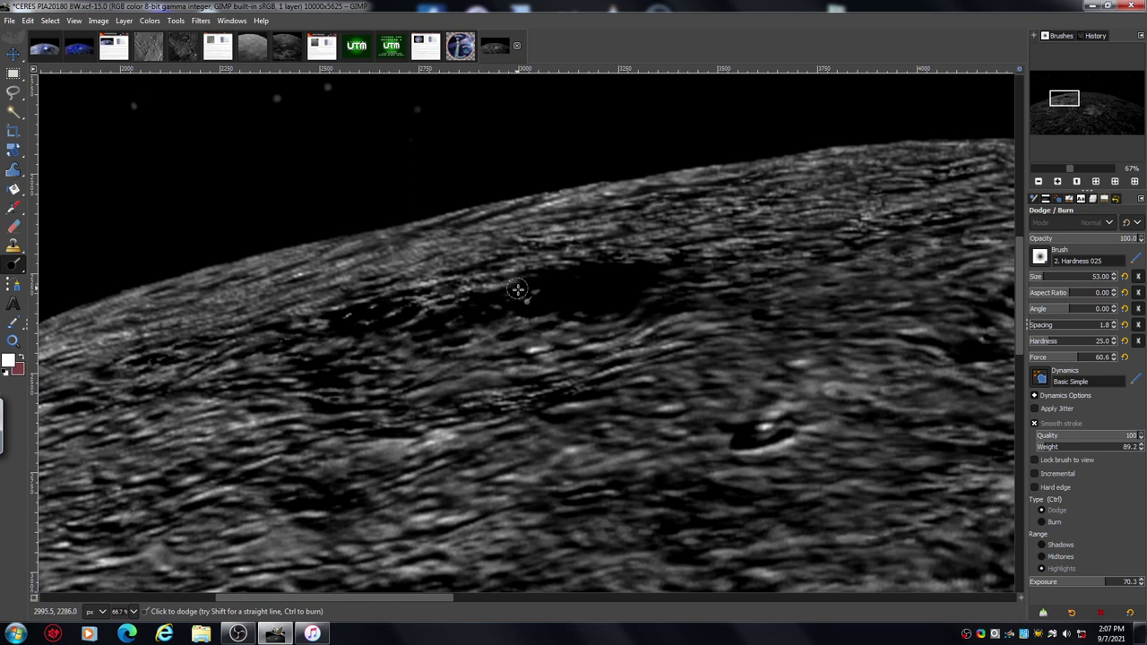
scroll(1015, 249, "down", 10)
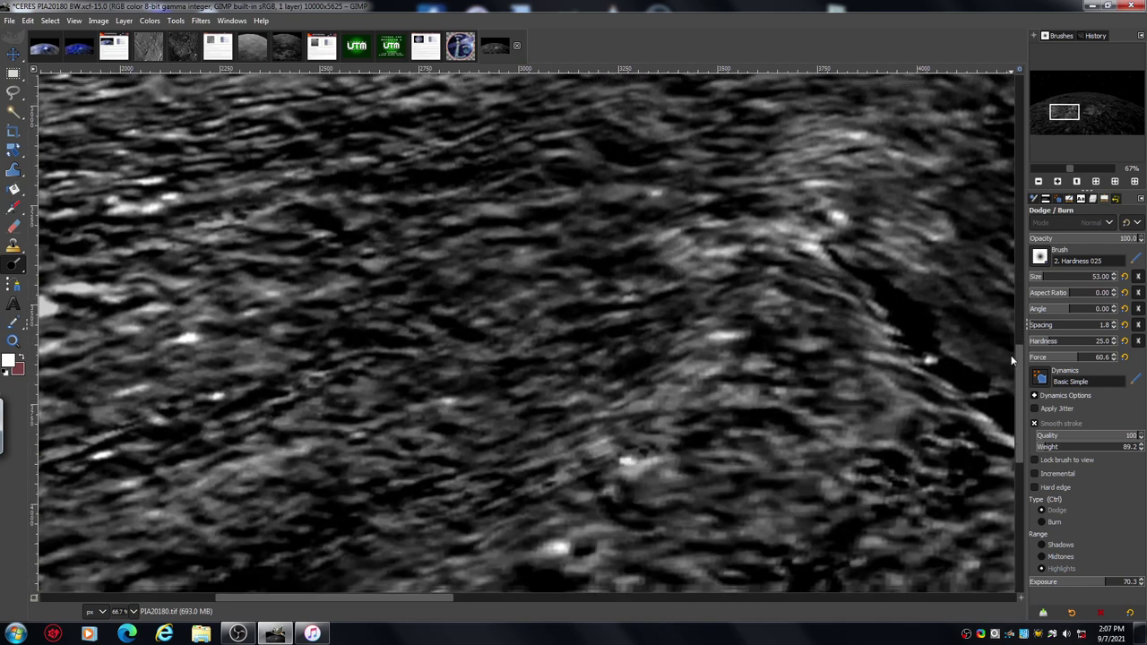
left_click_drag(1013, 360, 1002, 392)
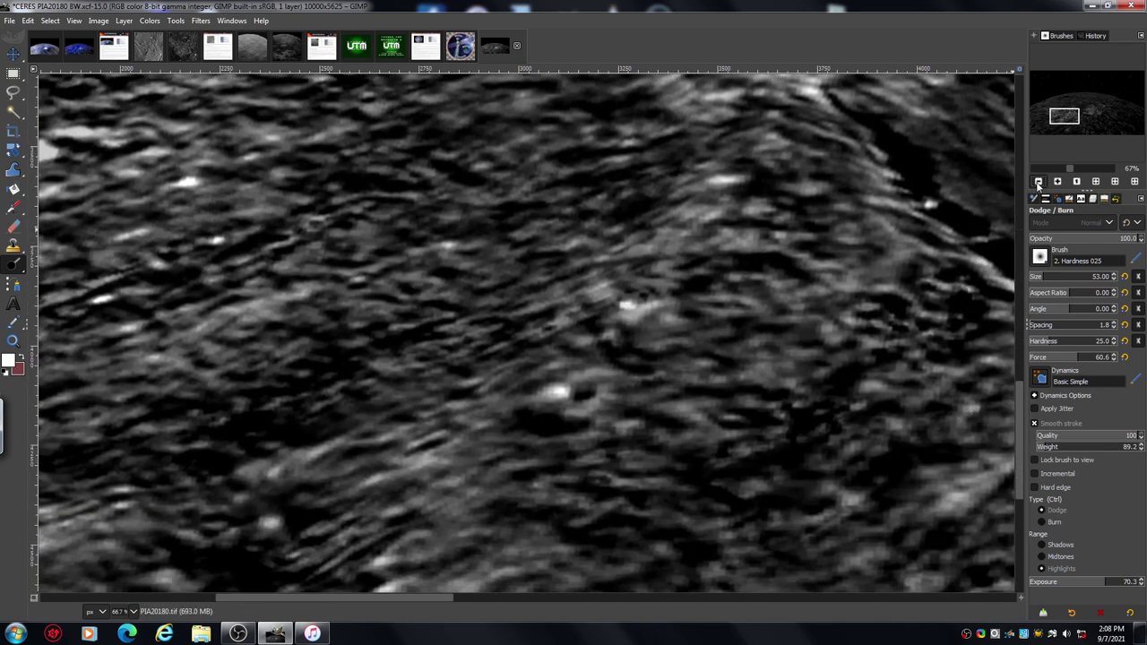
left_click(1039, 181)
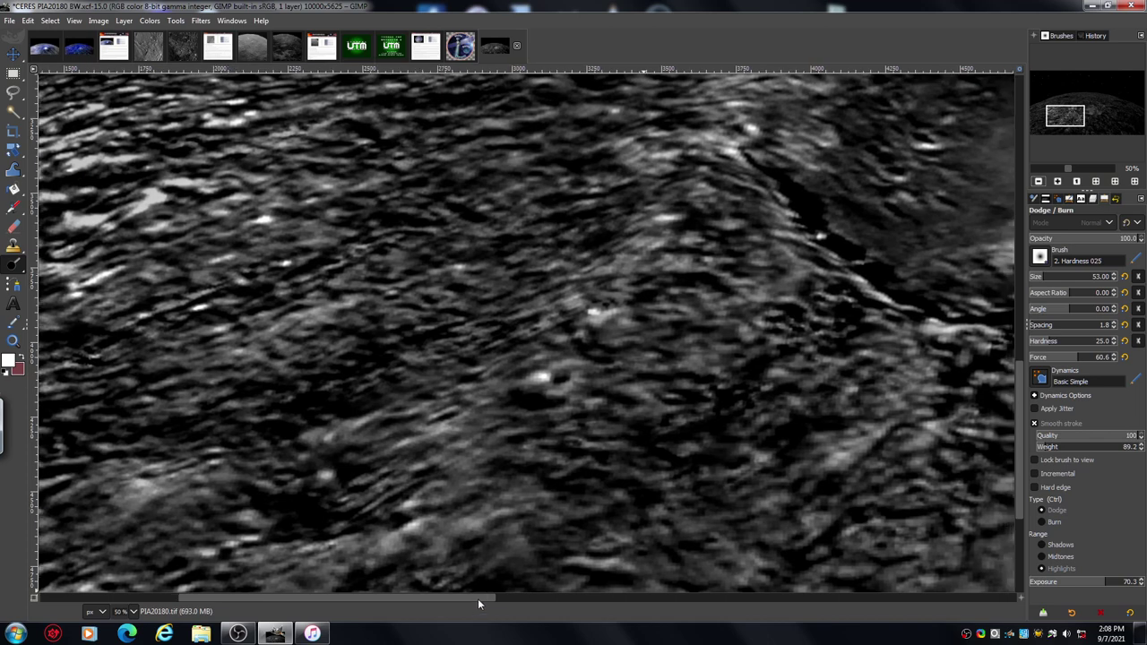
Step: Pan across the lightened mid-terrain with the scrollbars and zoom out to 33.3%
left_click_drag(478, 599, 568, 596)
left_click_drag(1018, 391, 1010, 310)
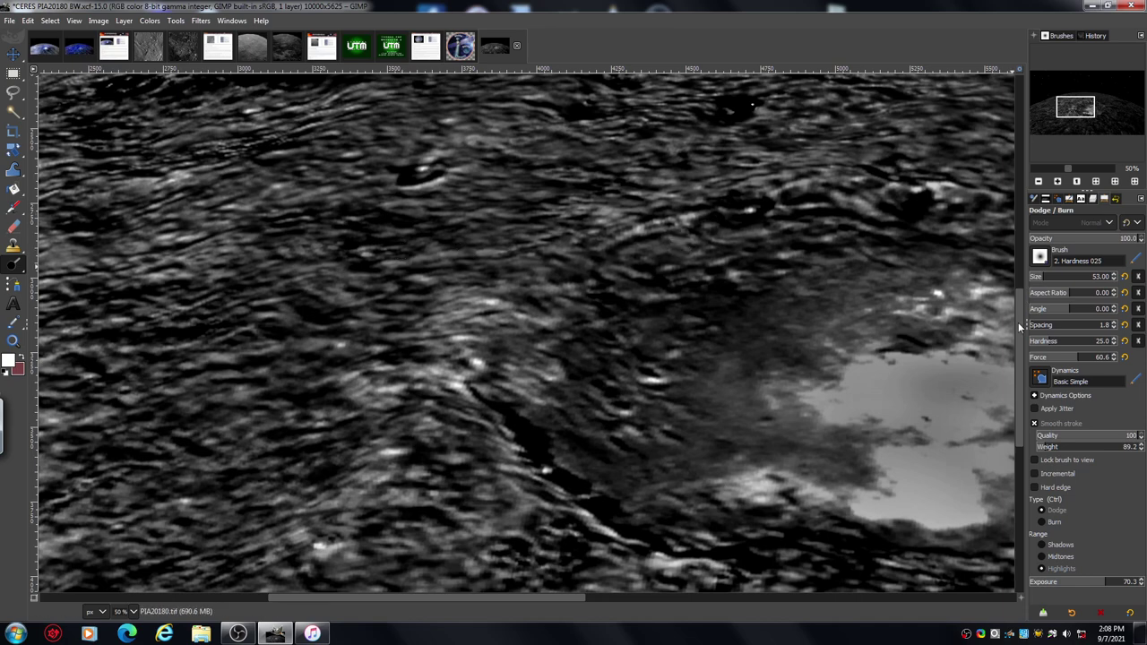
left_click_drag(1019, 327, 1006, 257)
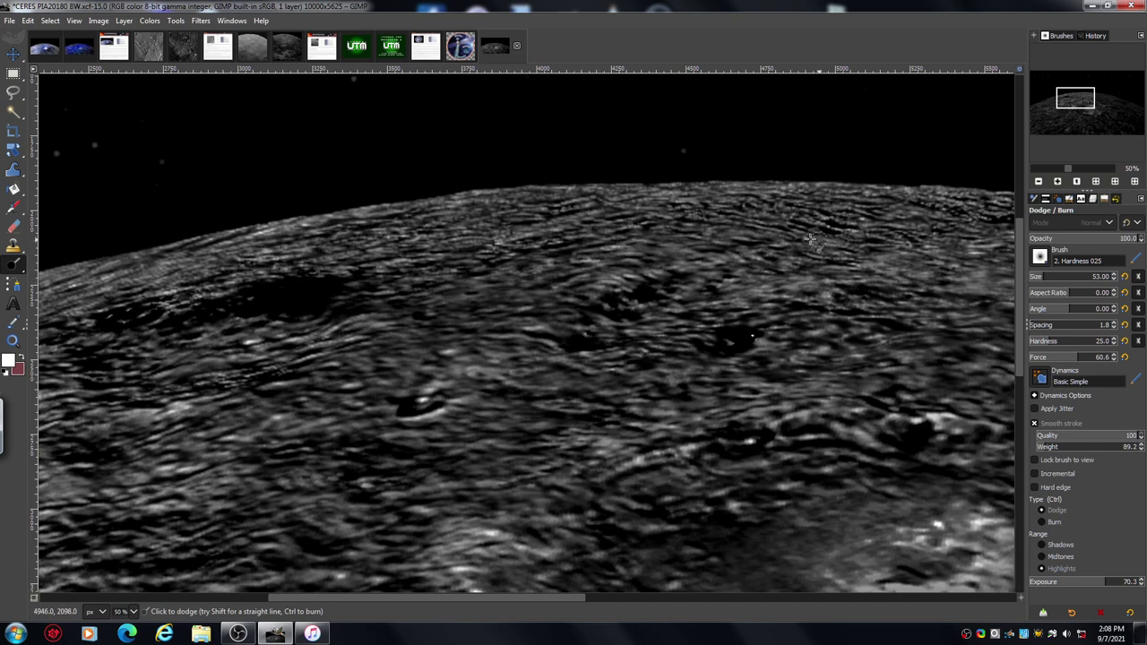
left_click_drag(567, 599, 788, 609)
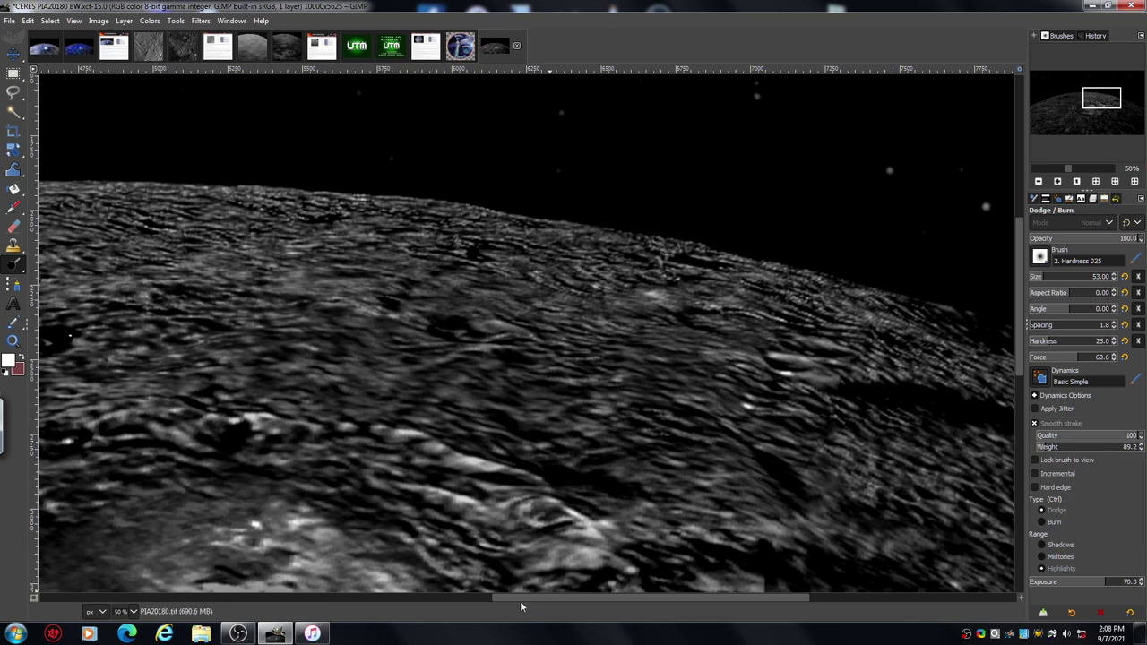
mouse_move(519, 600)
left_mouse_down()
mouse_move(386, 601)
mouse_move(336, 622)
left_mouse_up()
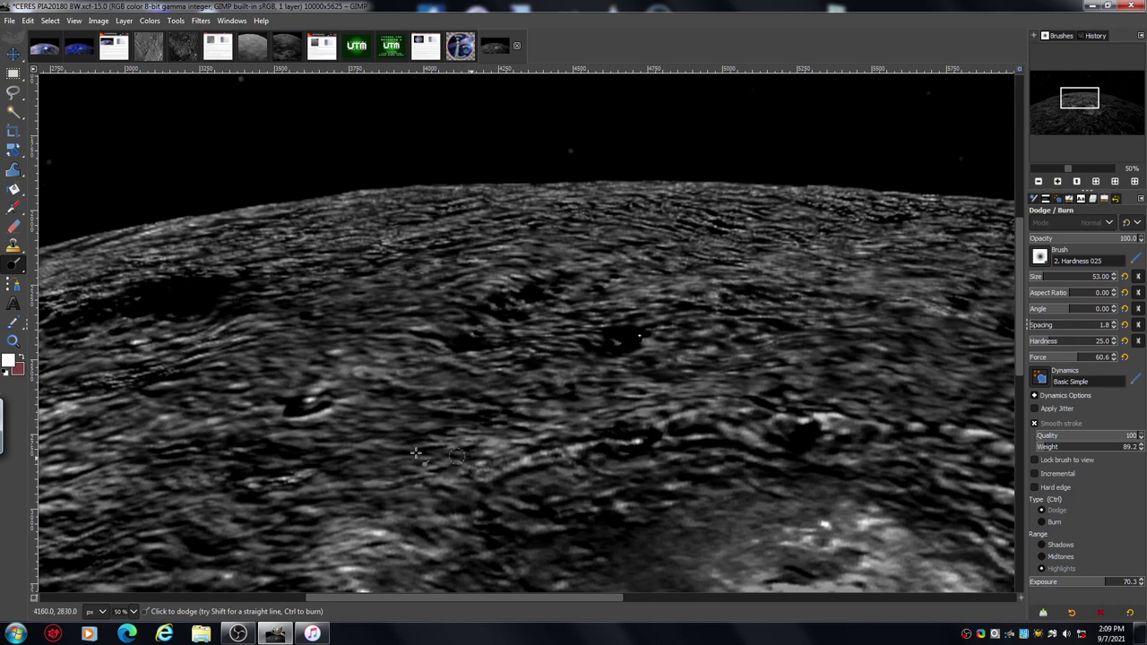
scroll(1015, 347, "down", 2)
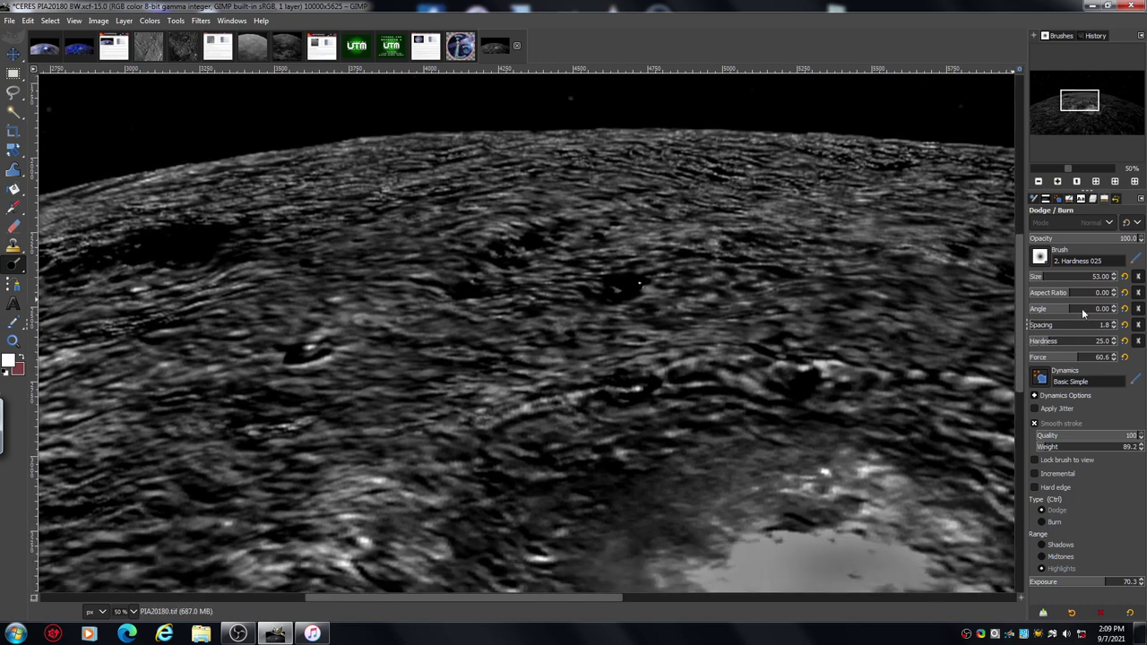
left_click(1039, 182)
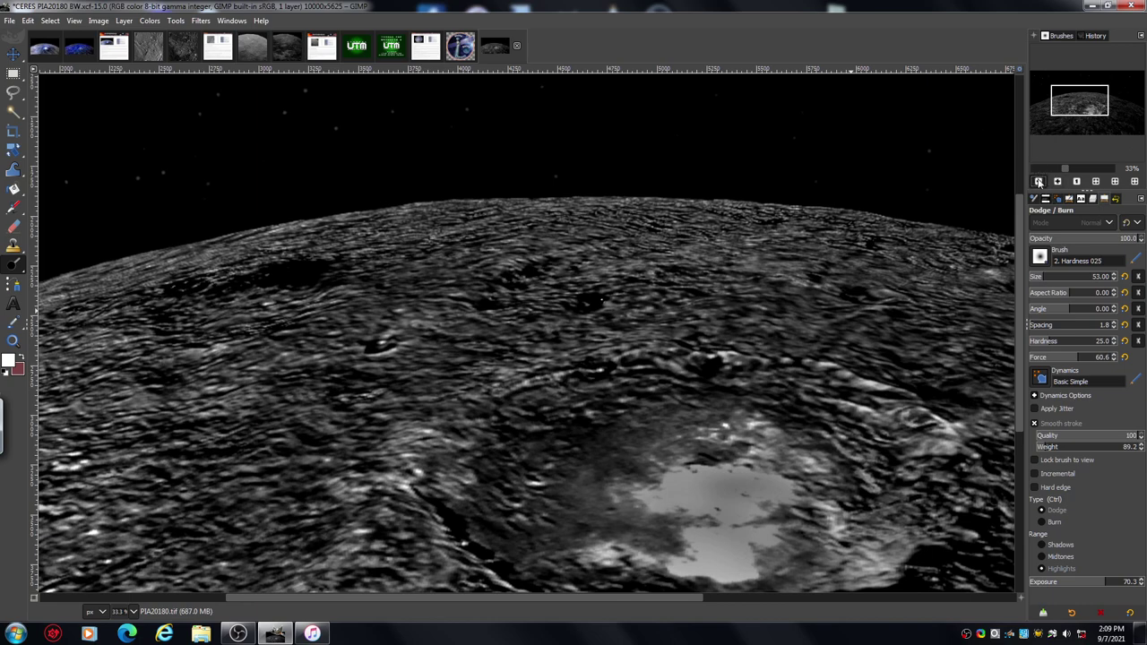
Step: Review the crater region at 25% and 18.2%, then show the PIA21400 CERES INFO image
left_click(1039, 182)
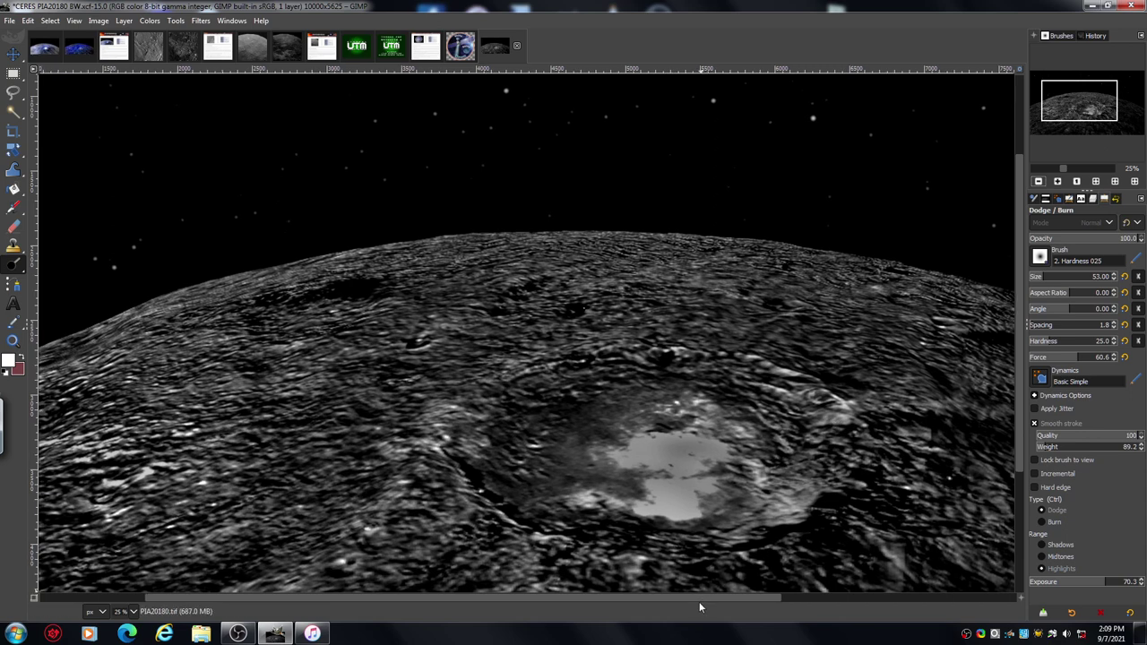
left_click_drag(712, 600, 788, 584)
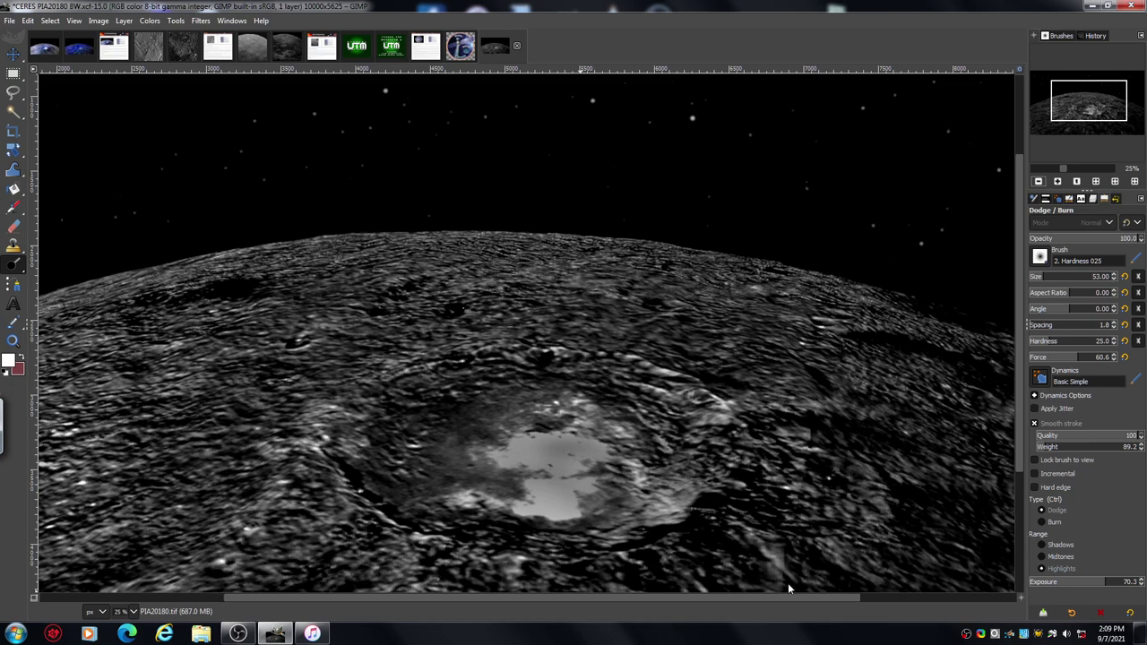
left_click(1039, 182)
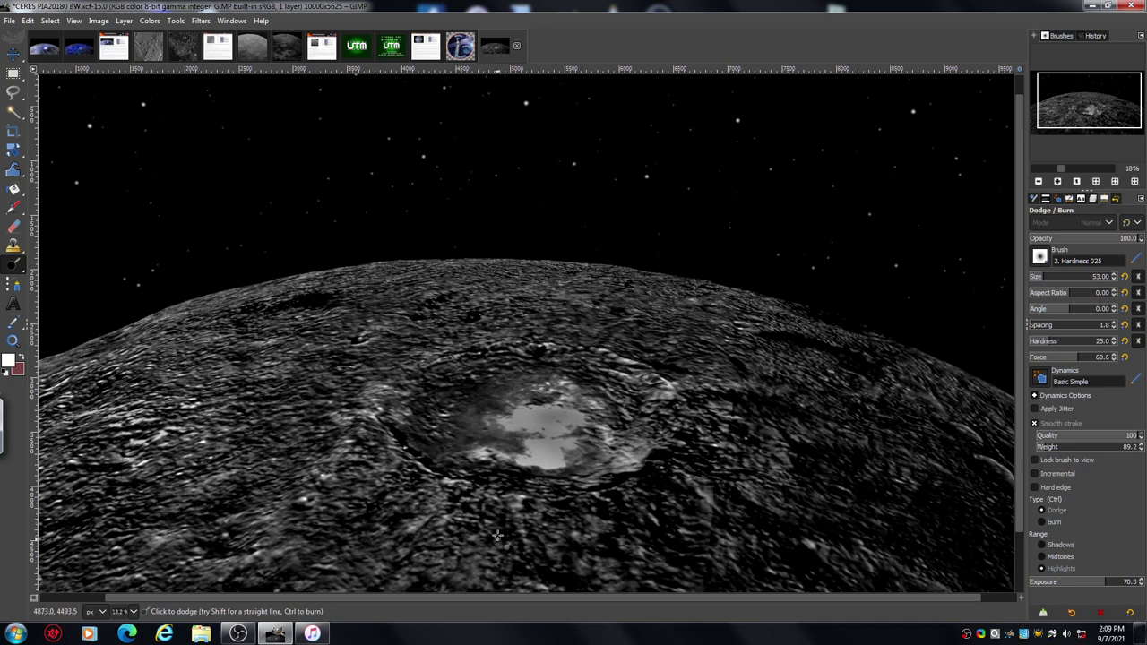
left_click_drag(1020, 398, 1021, 461)
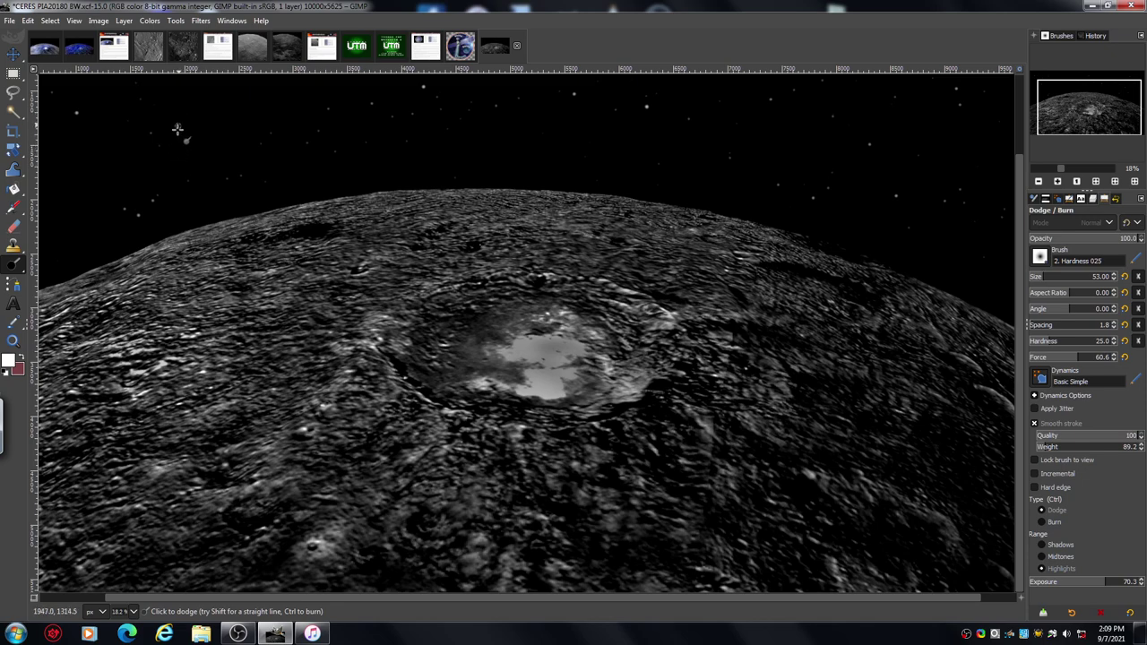
left_click(216, 50)
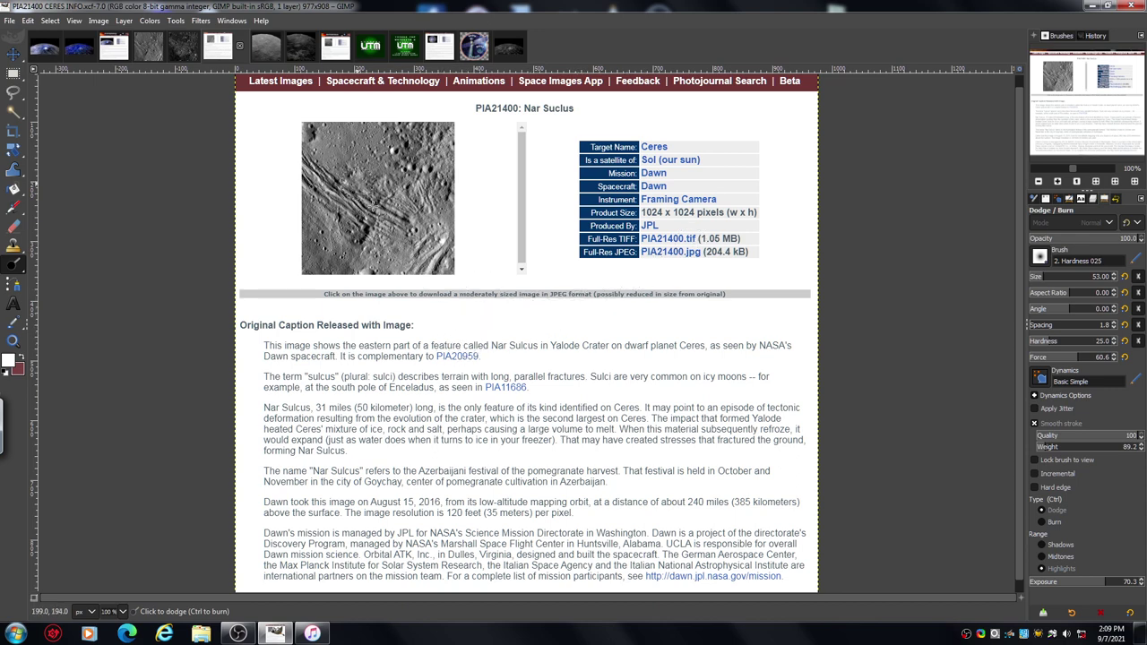
Step: Switch to the PIA21400ceres nar sulcus dawn grayscale image
left_click(151, 49)
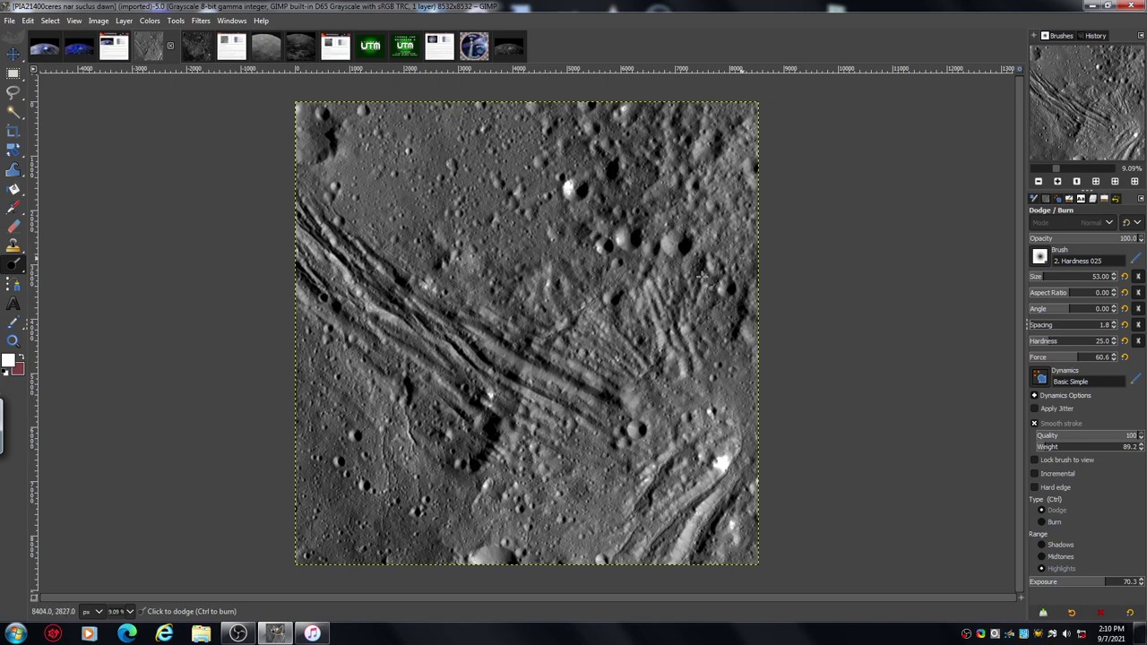
Step: Zoom in to about 18% and pan around the original Nar Sulcus image
left_click(1057, 182)
left_click(1058, 182)
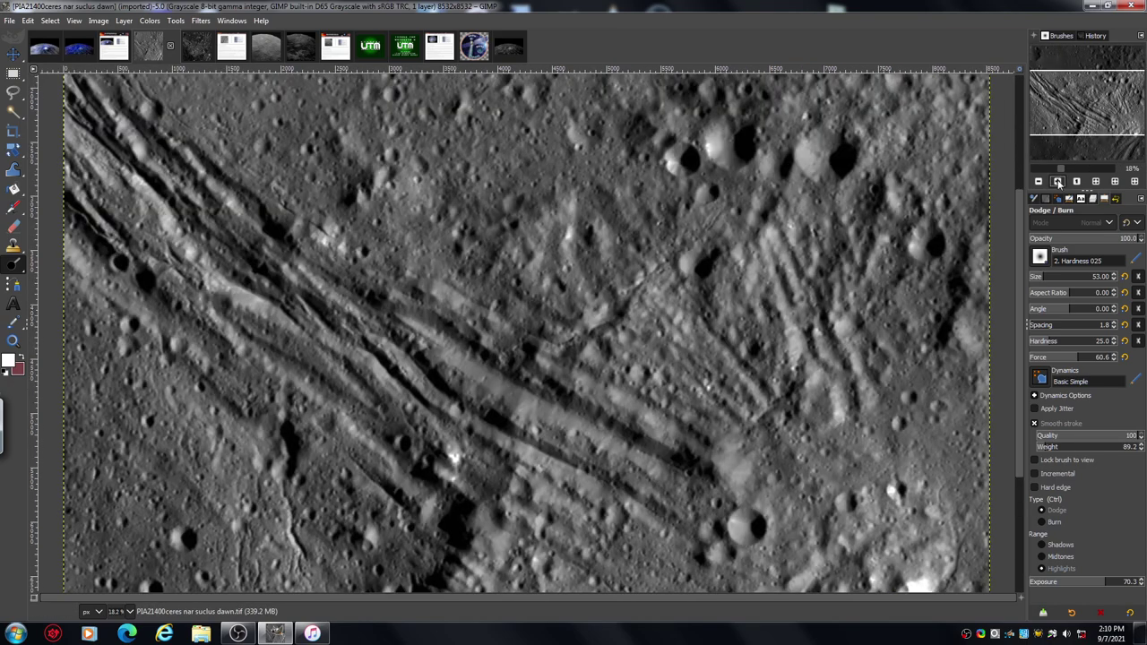
mouse_move(1020, 226)
left_mouse_down()
mouse_move(1019, 278)
mouse_move(1020, 239)
left_mouse_up()
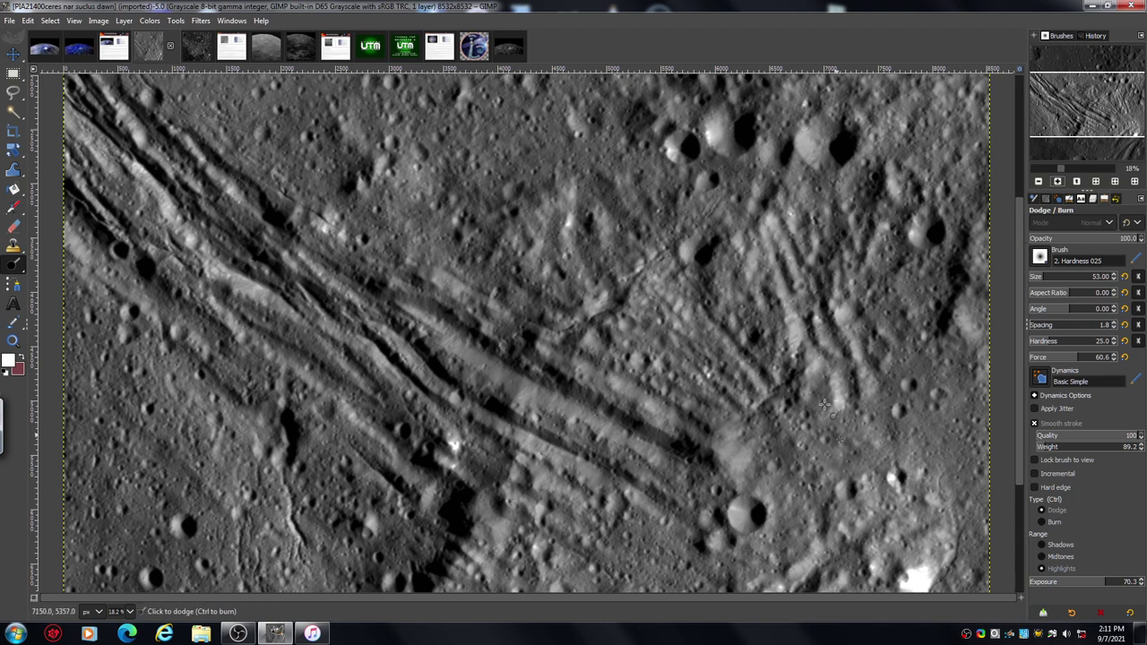
left_click_drag(1021, 275, 1018, 311)
scroll(874, 329, "down", 3)
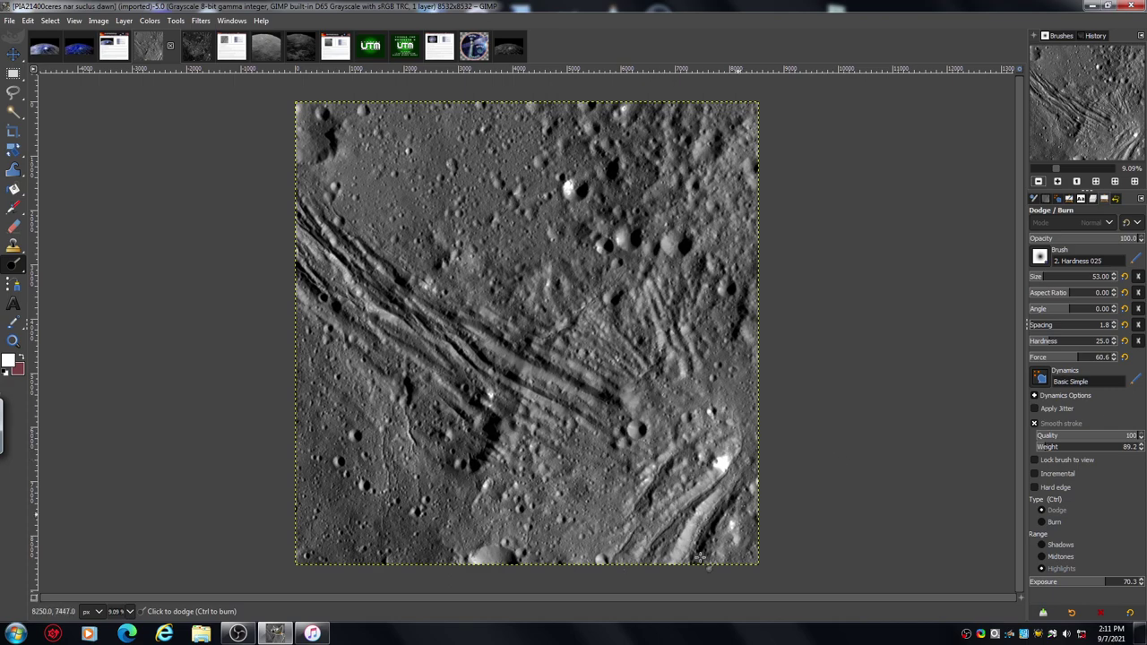
left_click_drag(1056, 169, 1062, 169)
left_click_drag(1081, 111, 1098, 130)
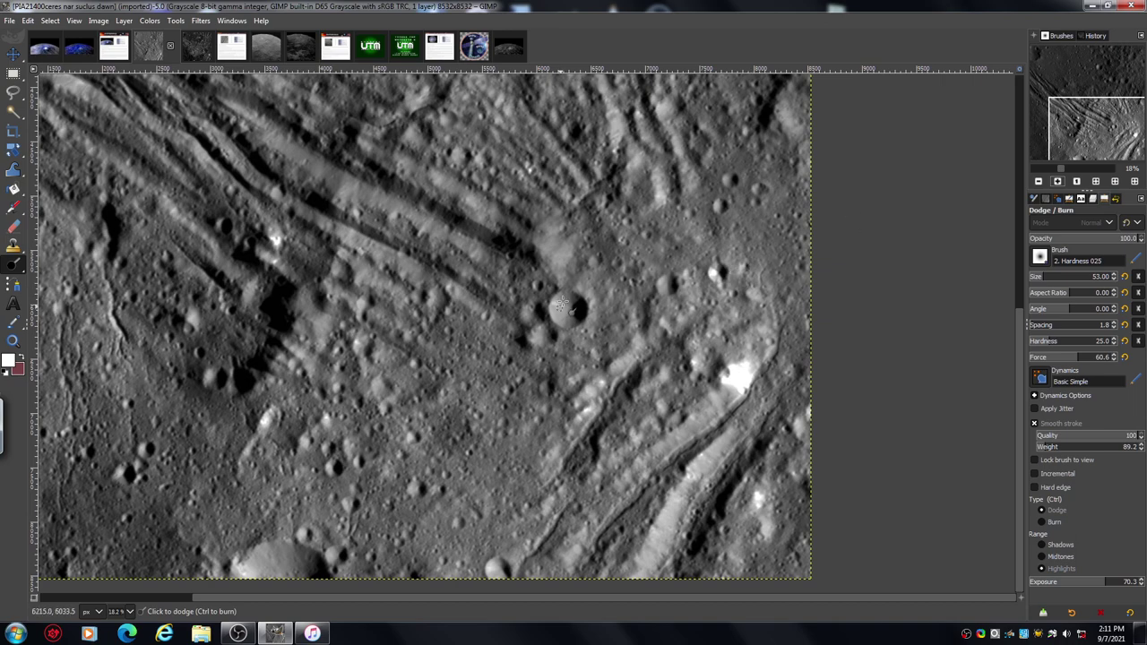
left_click_drag(1019, 317, 1006, 364)
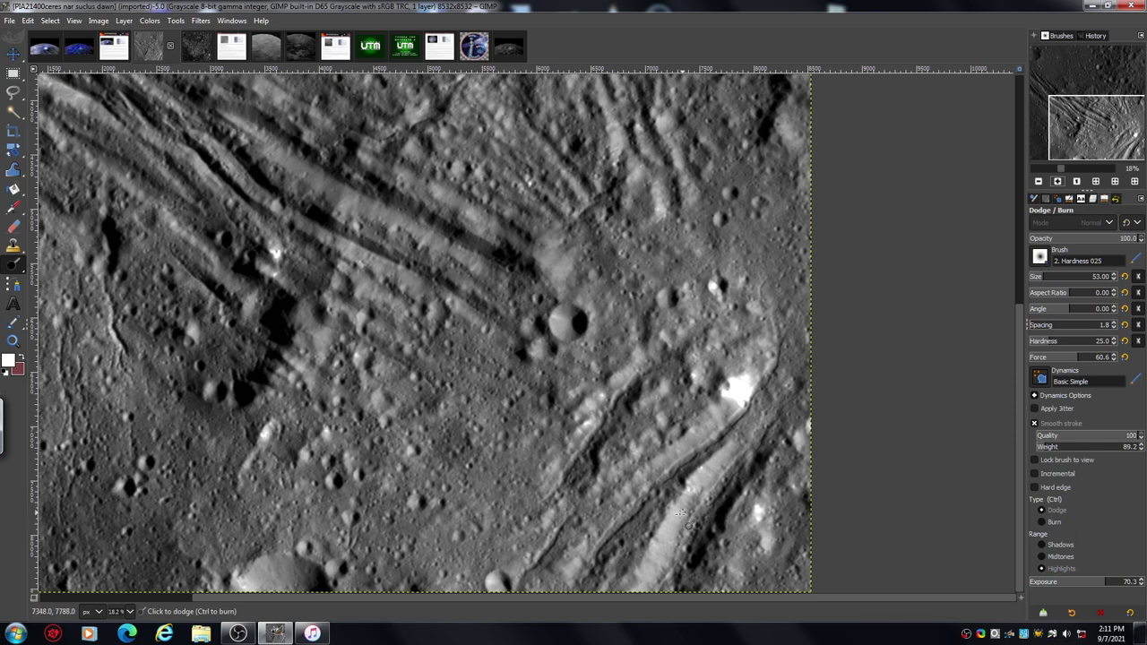
Step: Zoom out so the whole original image fits and scroll through it
left_click(1039, 181)
left_click_drag(1067, 134, 1058, 126)
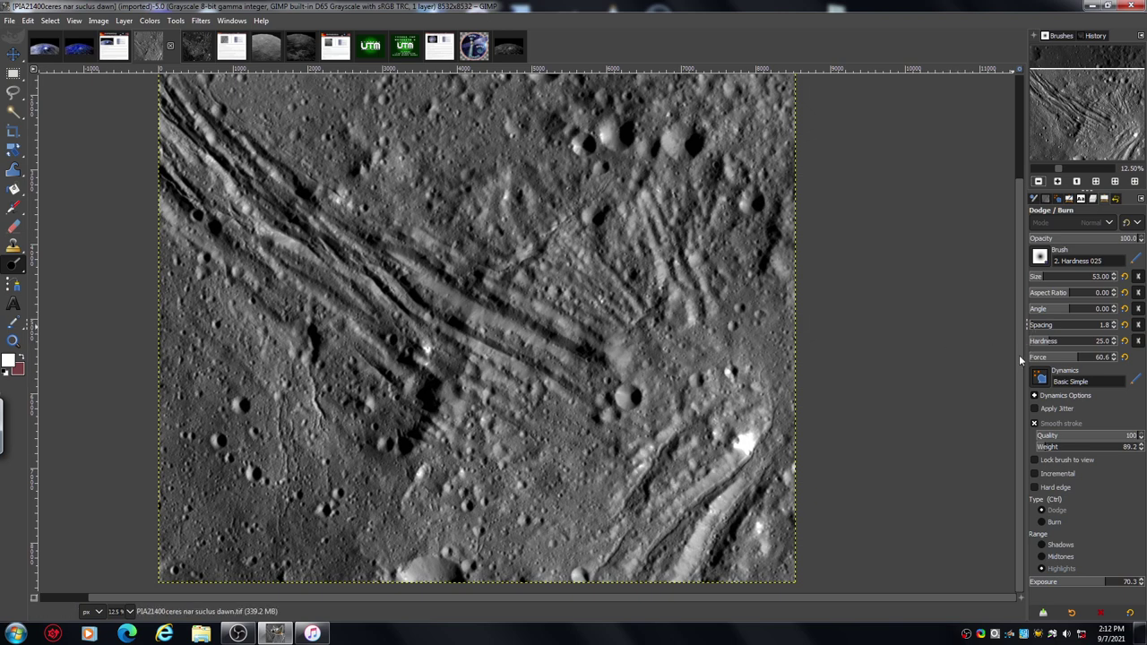
scroll(1020, 360, "up", 2)
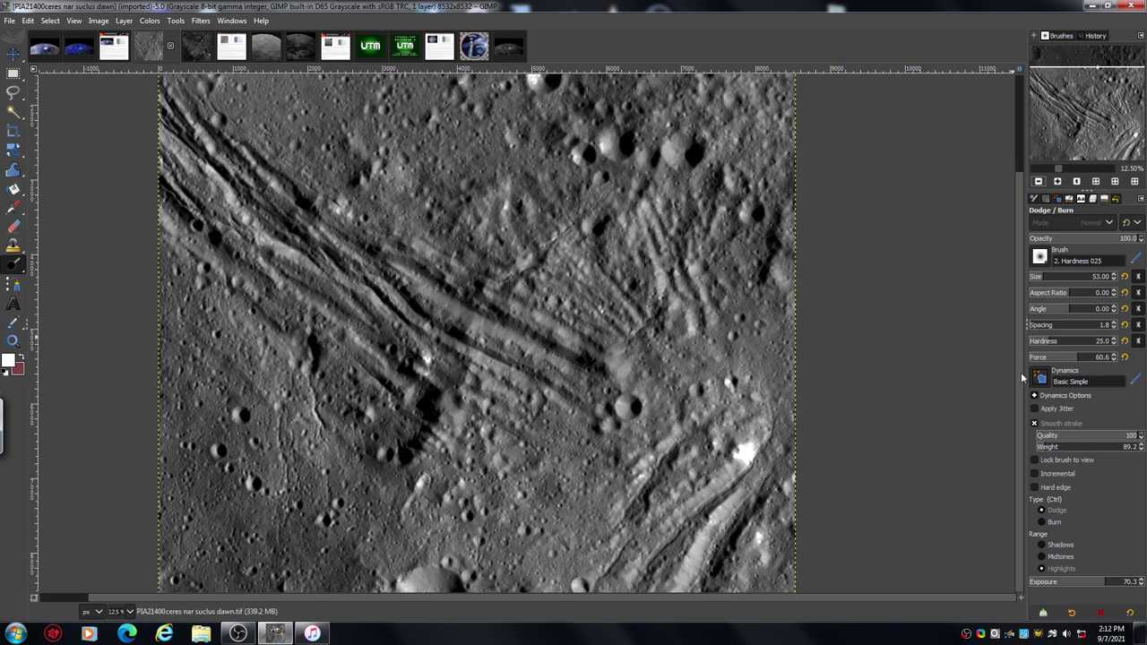
scroll(1022, 378, "up", 5)
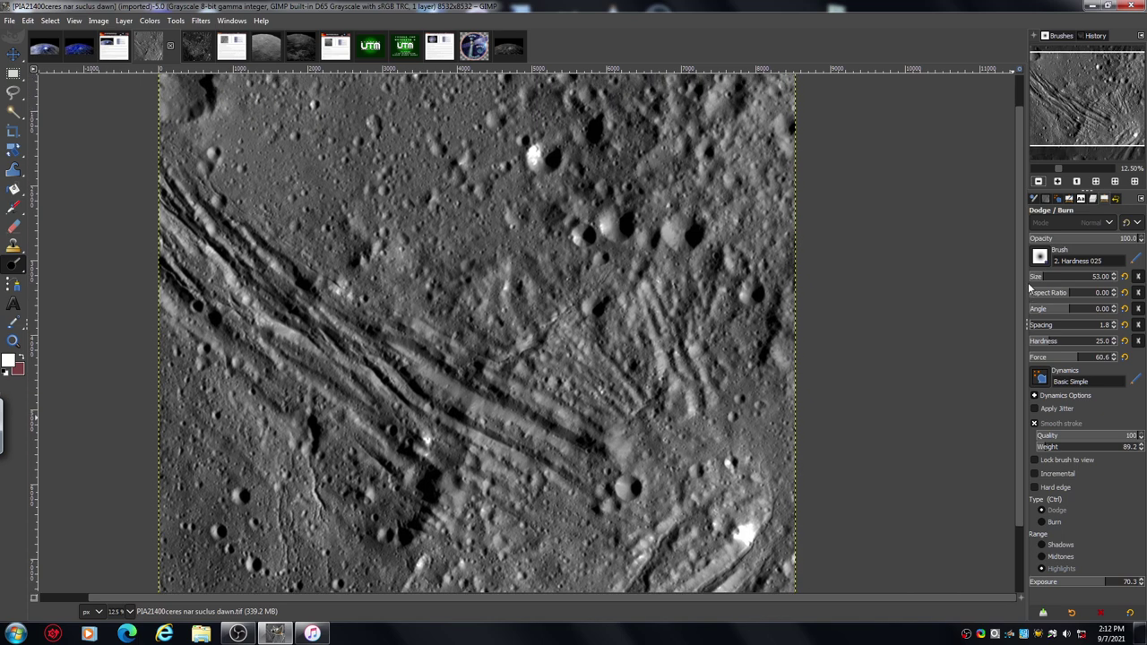
scroll(1030, 285, "up", 2)
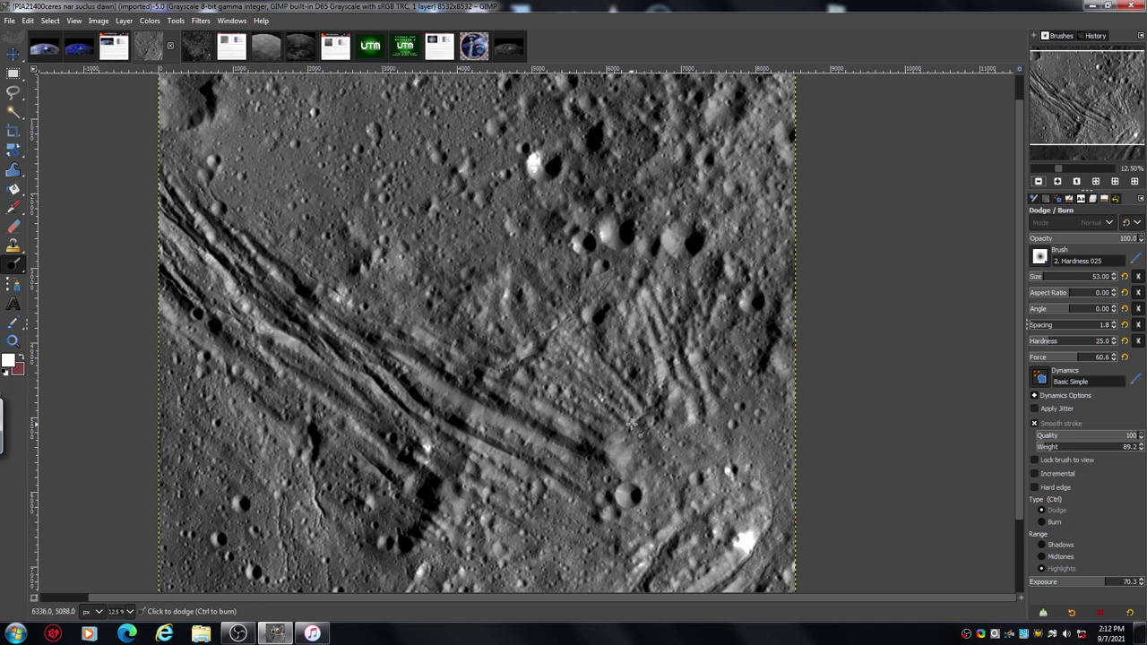
scroll(1020, 250, "down", 3)
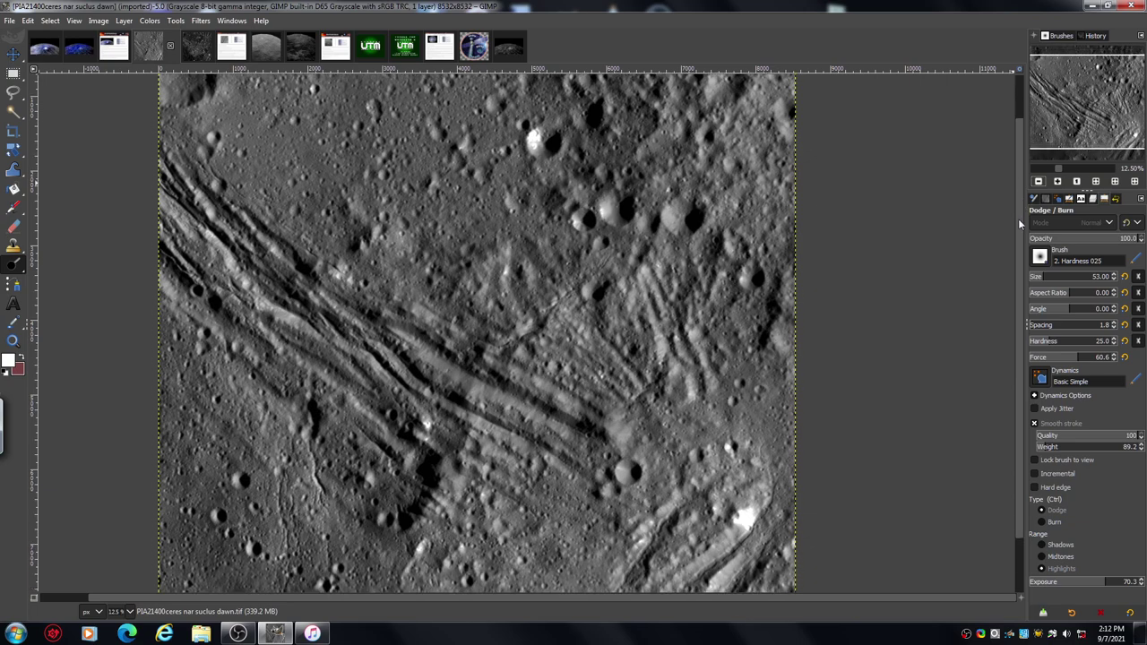
scroll(1020, 256, "down", 2)
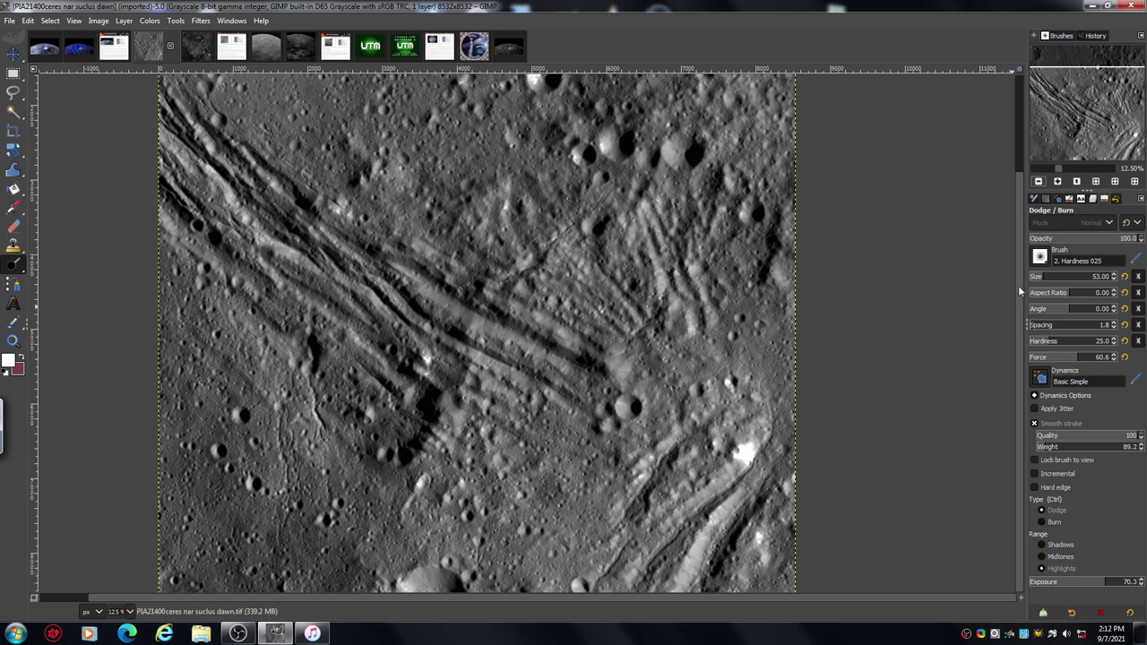
Step: Check the lower-right at 25%, zoom back out past 12.5%, then switch to wkon bw 2.xcf
left_click(1058, 181)
left_click_drag(1087, 104, 1115, 142)
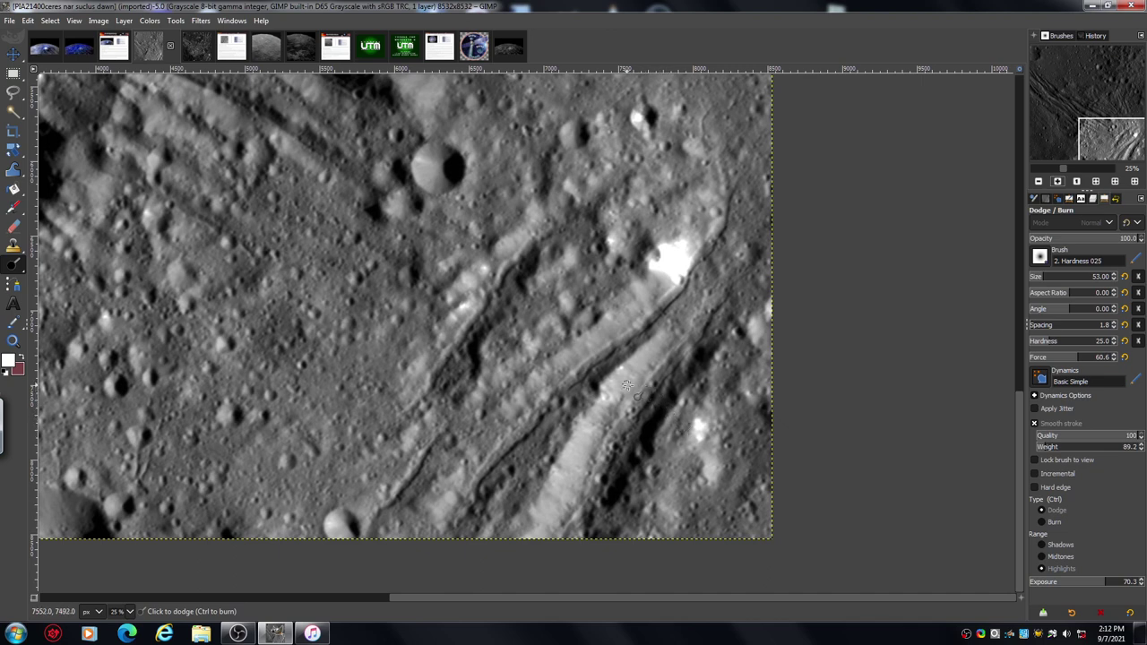
left_click(1038, 181)
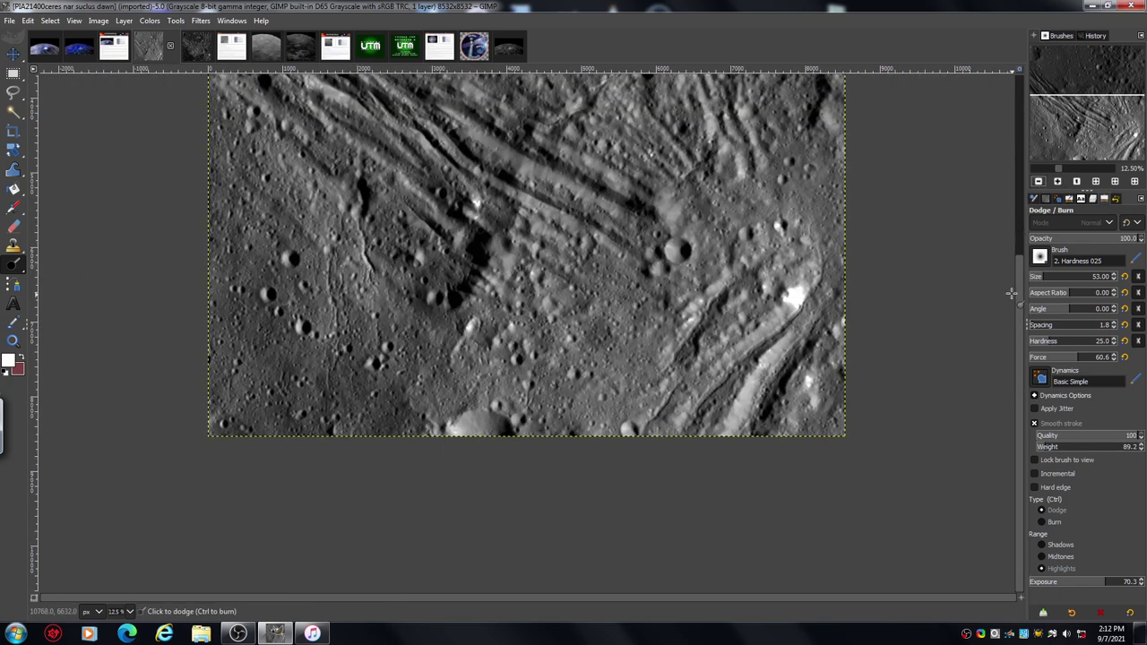
left_click_drag(1019, 293, 1022, 199)
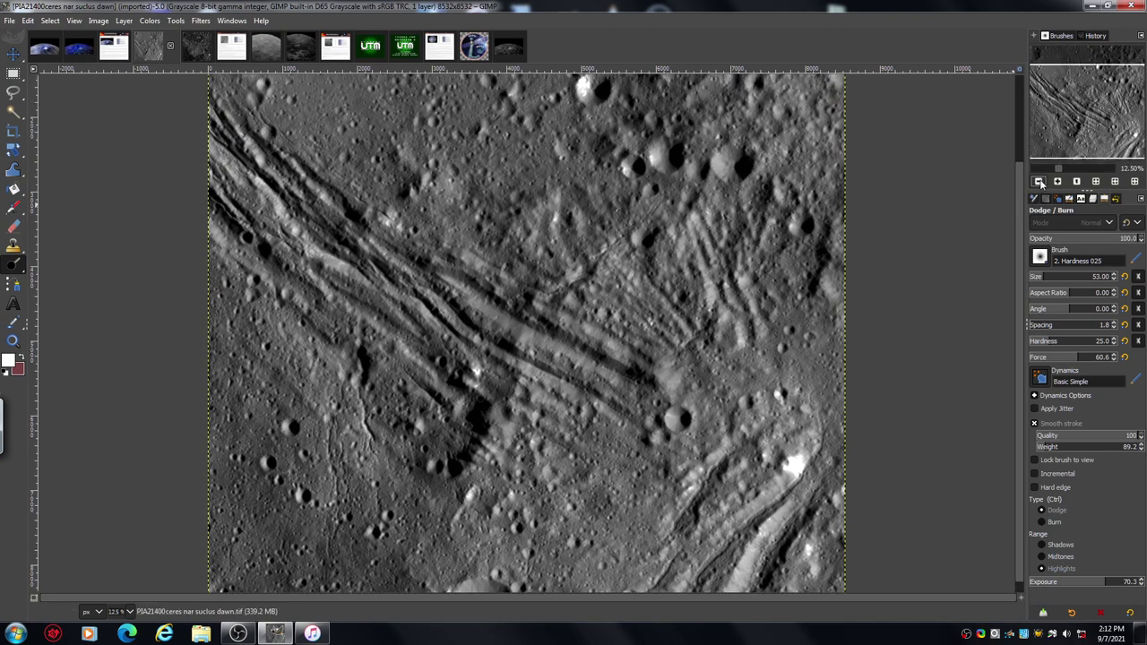
left_click(1039, 181)
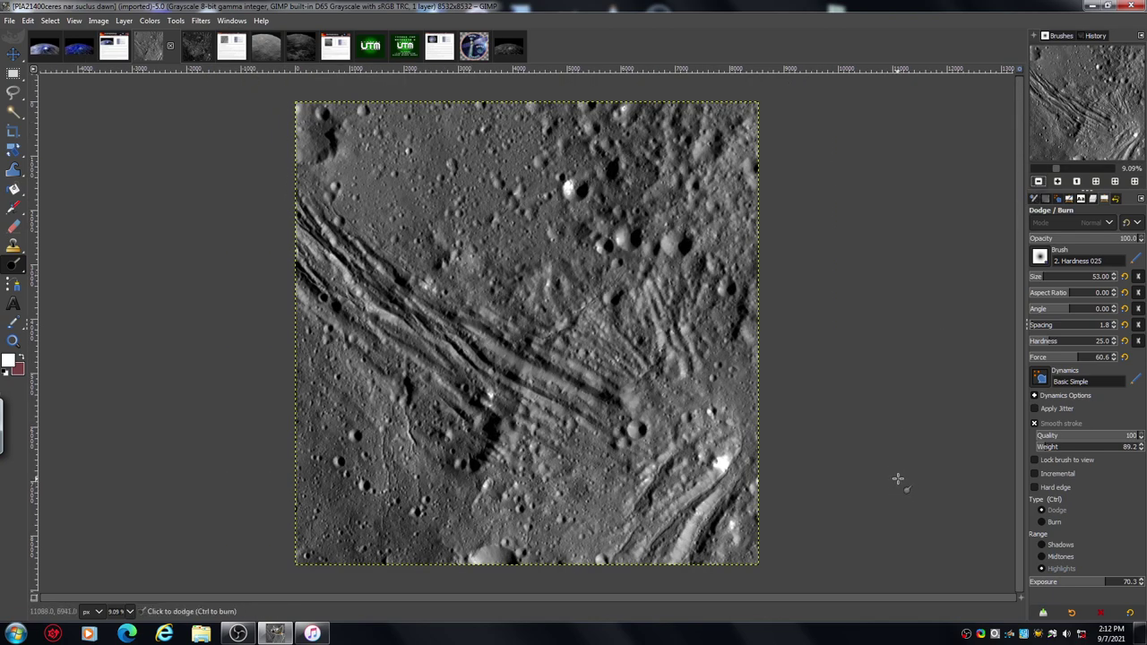
left_click(197, 50)
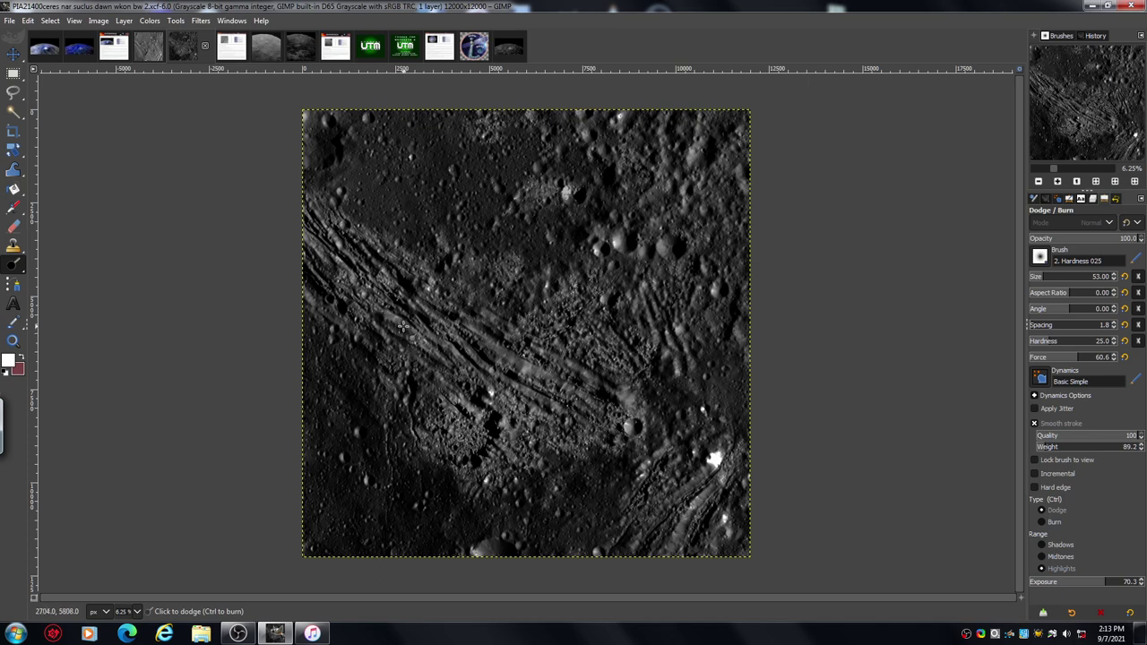
left_click(1058, 181)
left_click(1057, 181)
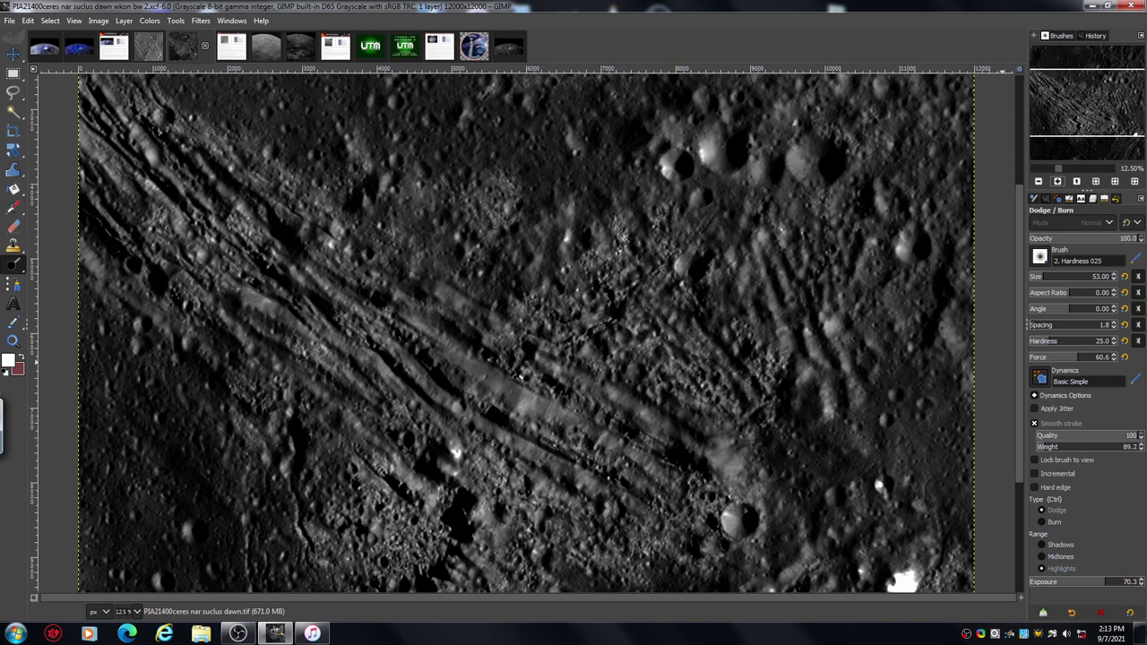
scroll(1018, 231, "up", 2)
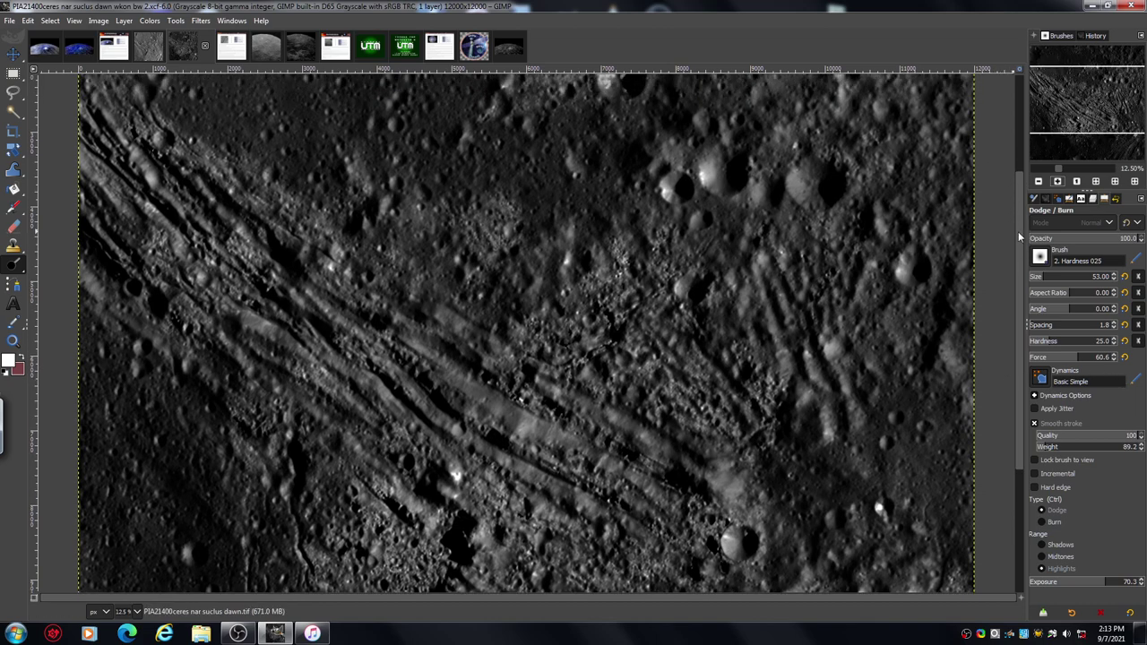
left_click_drag(1018, 232, 993, 187)
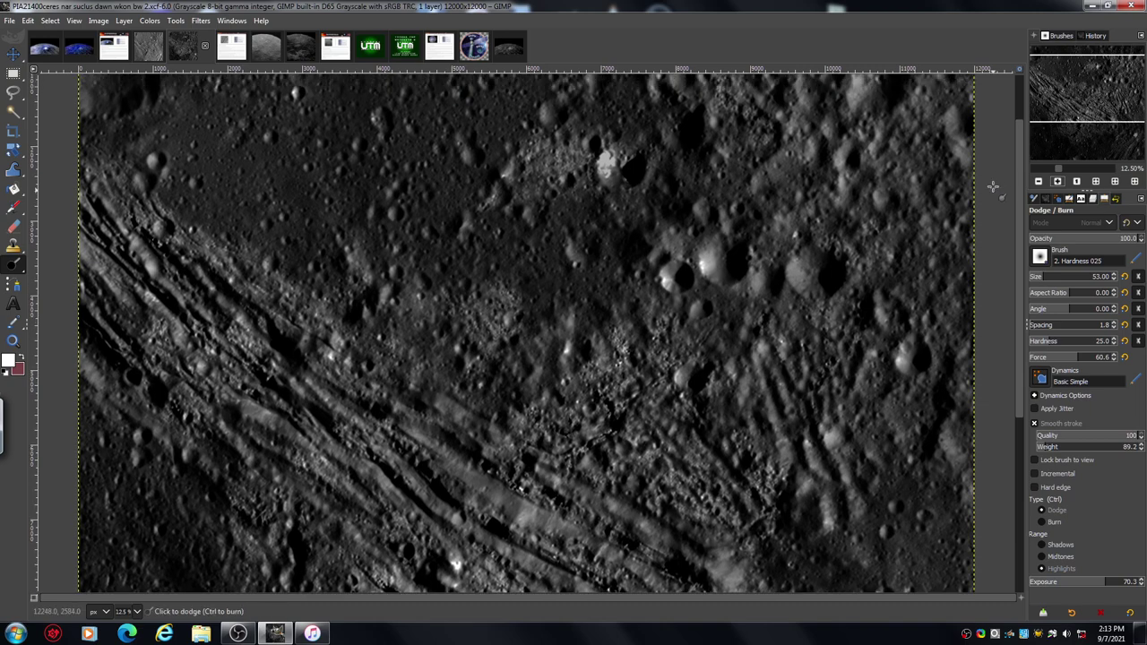
scroll(1020, 217, "down", 1)
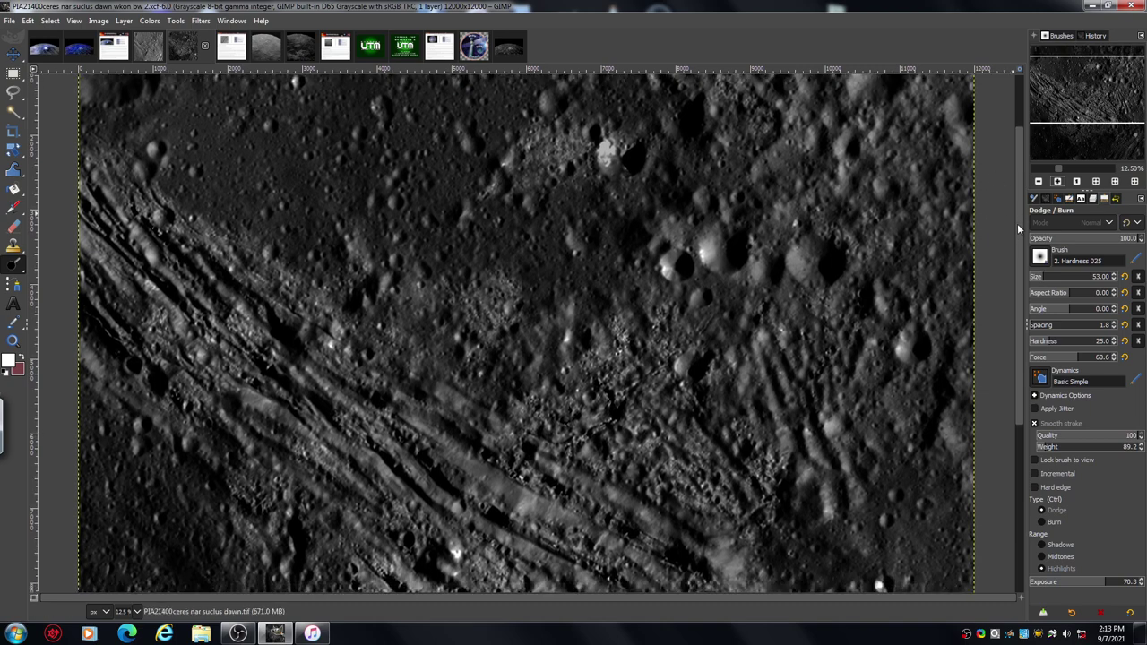
left_click_drag(1017, 224, 1017, 394)
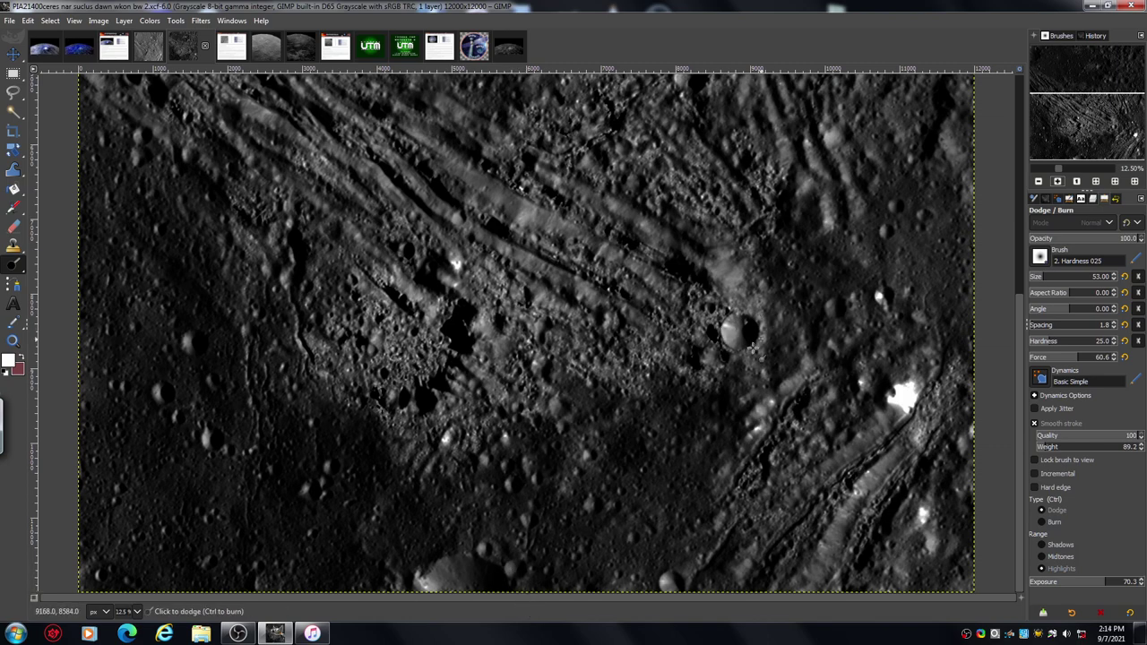
left_click(1058, 182)
left_click(1058, 182)
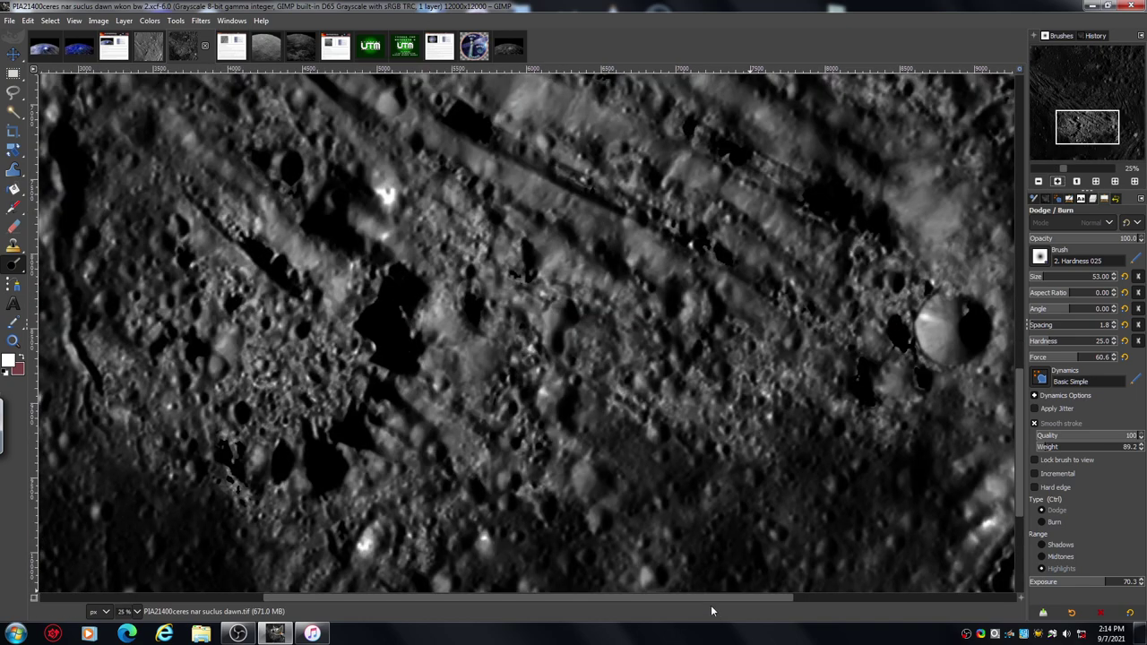
left_click_drag(712, 598, 812, 591)
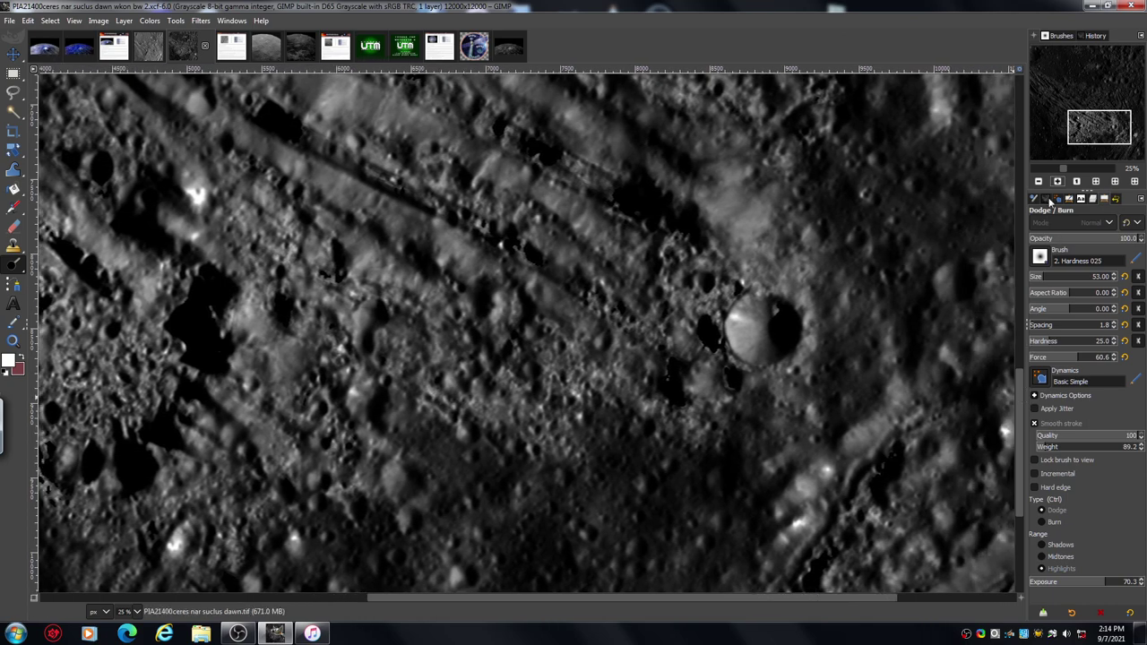
left_click(1039, 181)
left_click(1039, 181)
left_click(1039, 181)
left_click(1039, 181)
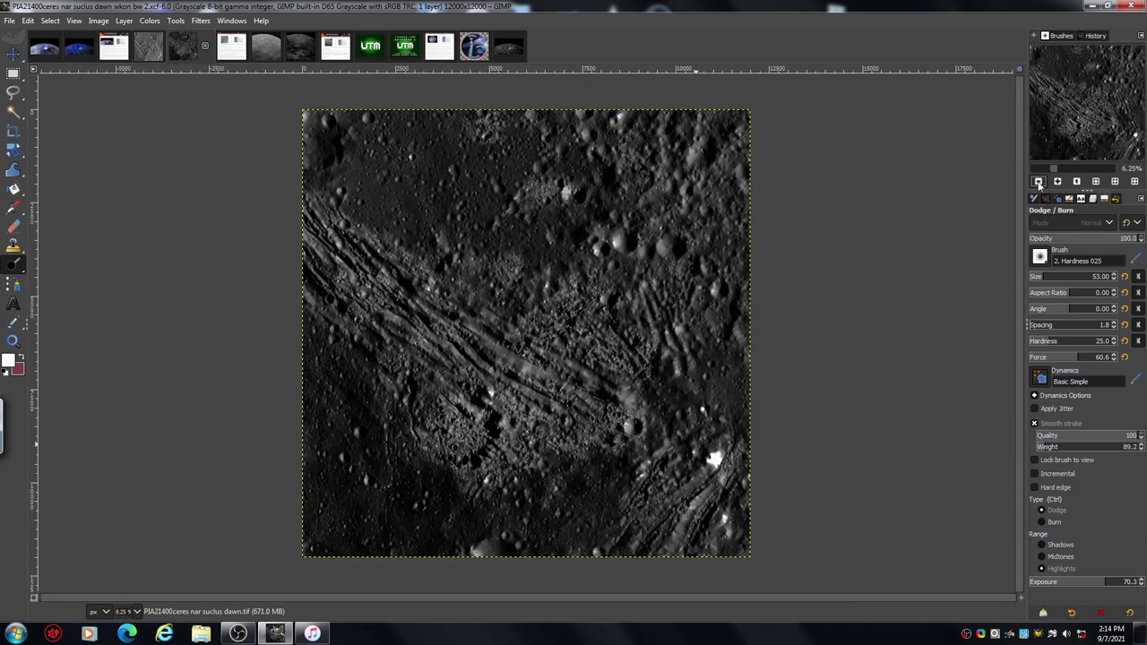
left_click(151, 48)
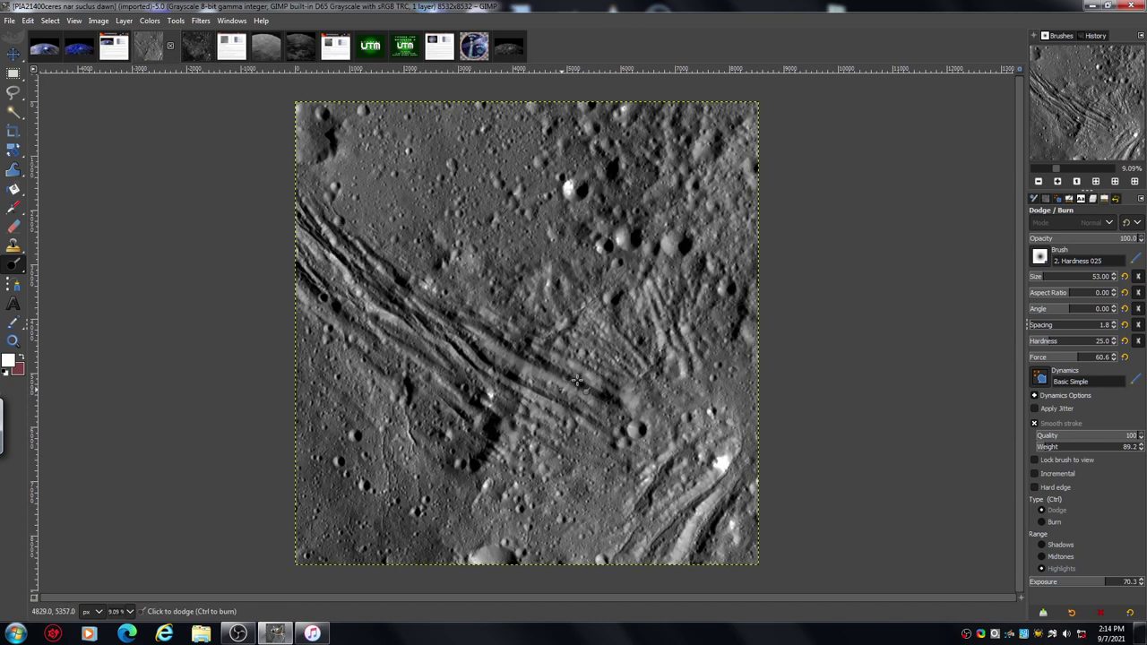
left_click(198, 52)
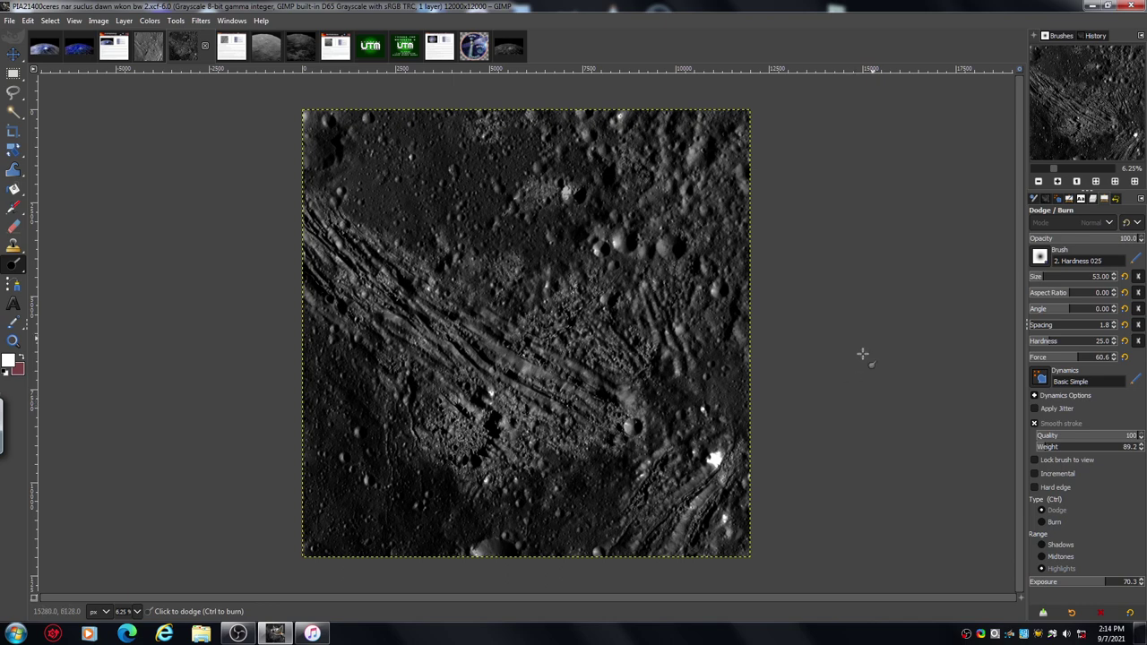
Step: Zoom in on the darker image and pan to the black patch beside the bright crater
left_click(1058, 182)
left_click(1058, 182)
left_click(1058, 182)
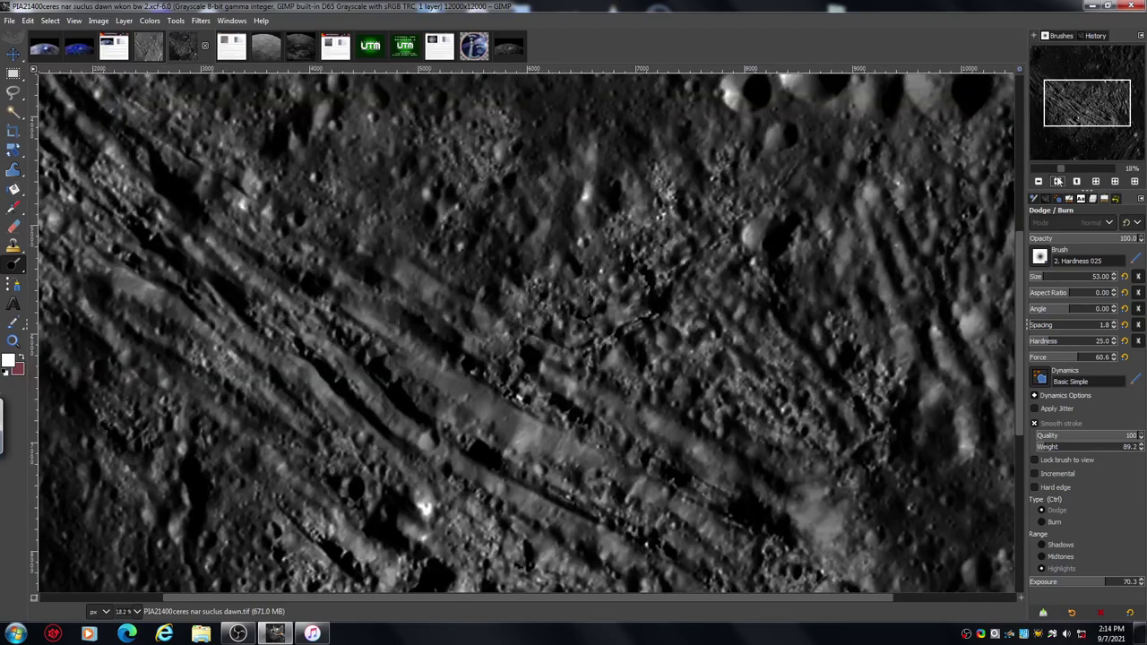
left_click_drag(1080, 109, 1078, 138)
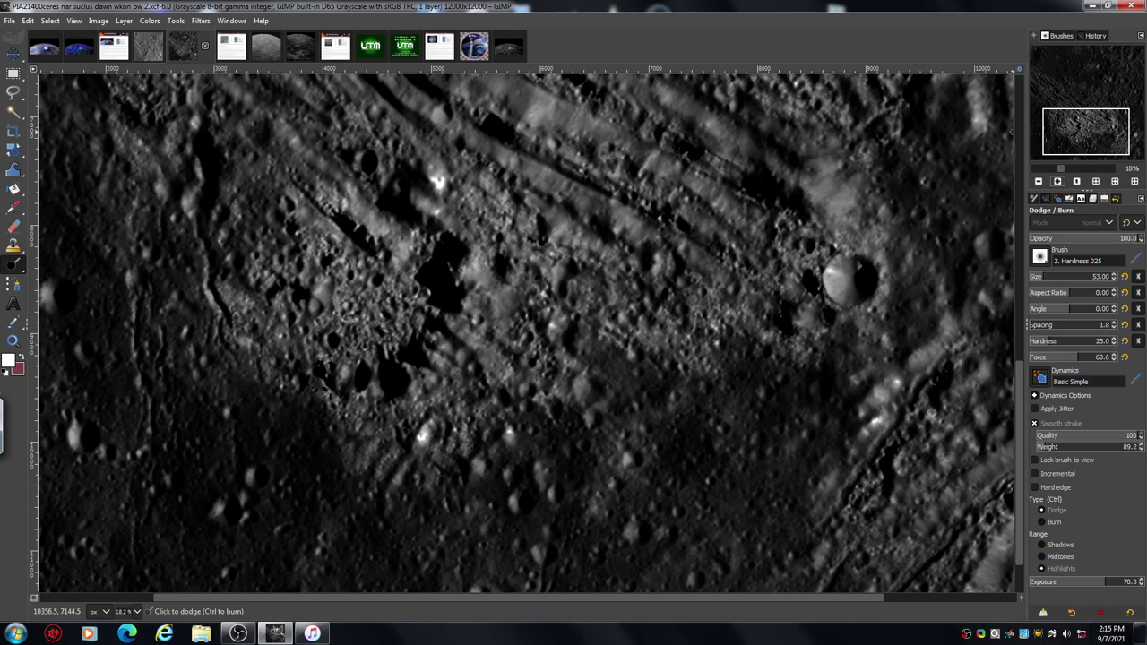
left_click(1057, 182)
left_click(1058, 182)
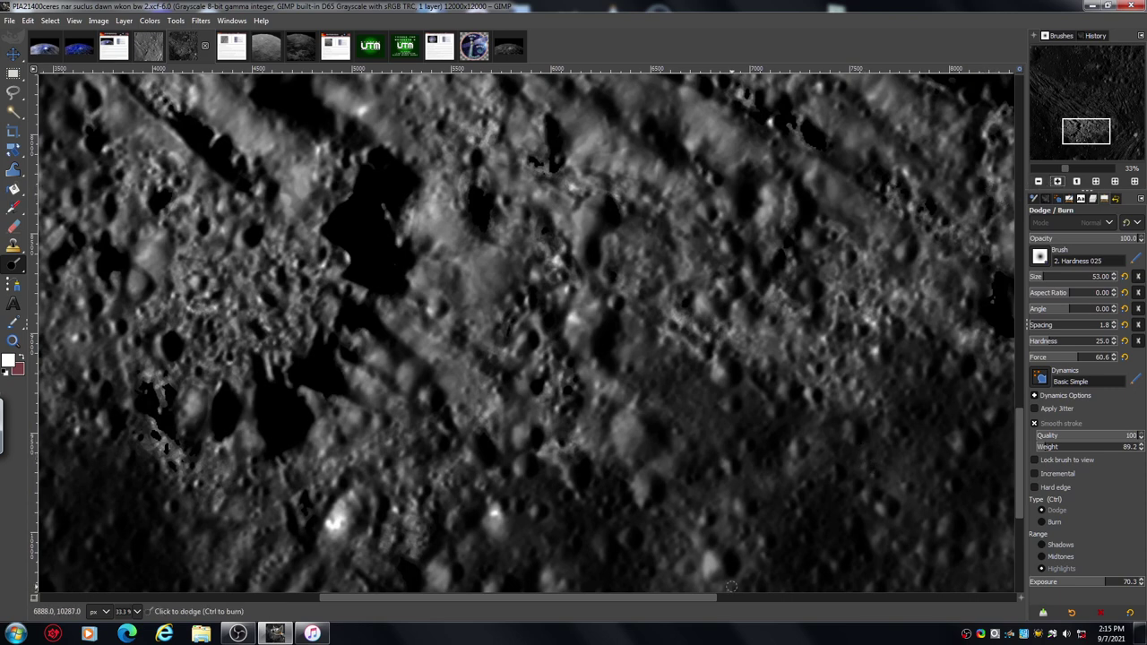
left_click_drag(694, 599, 859, 585)
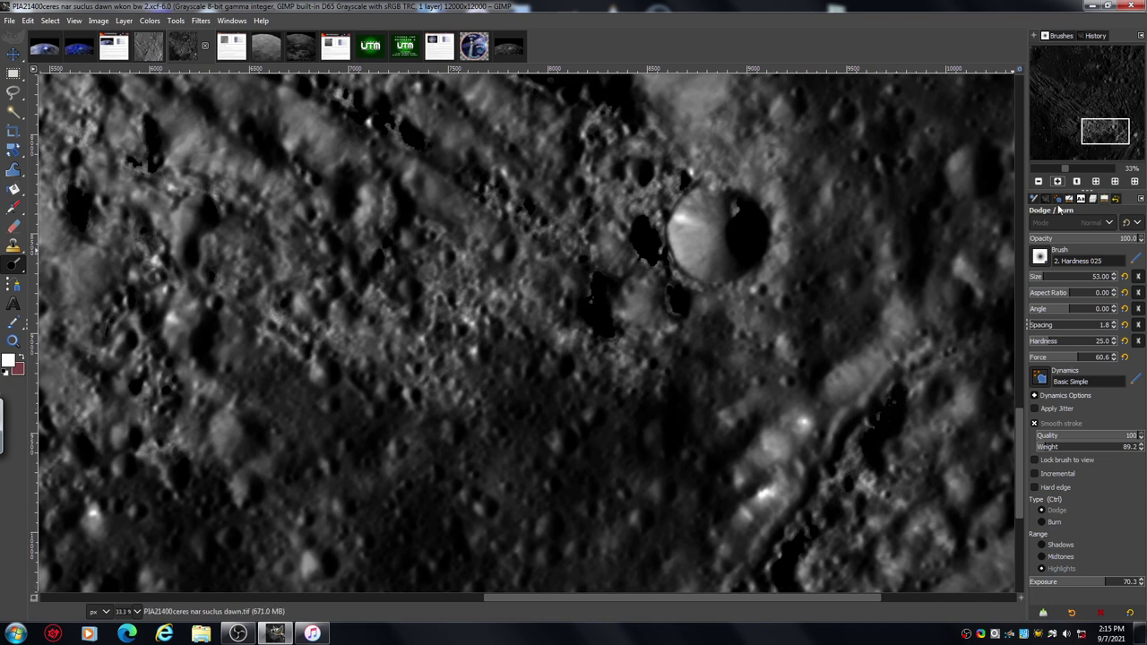
left_click(1058, 182)
left_click(1058, 182)
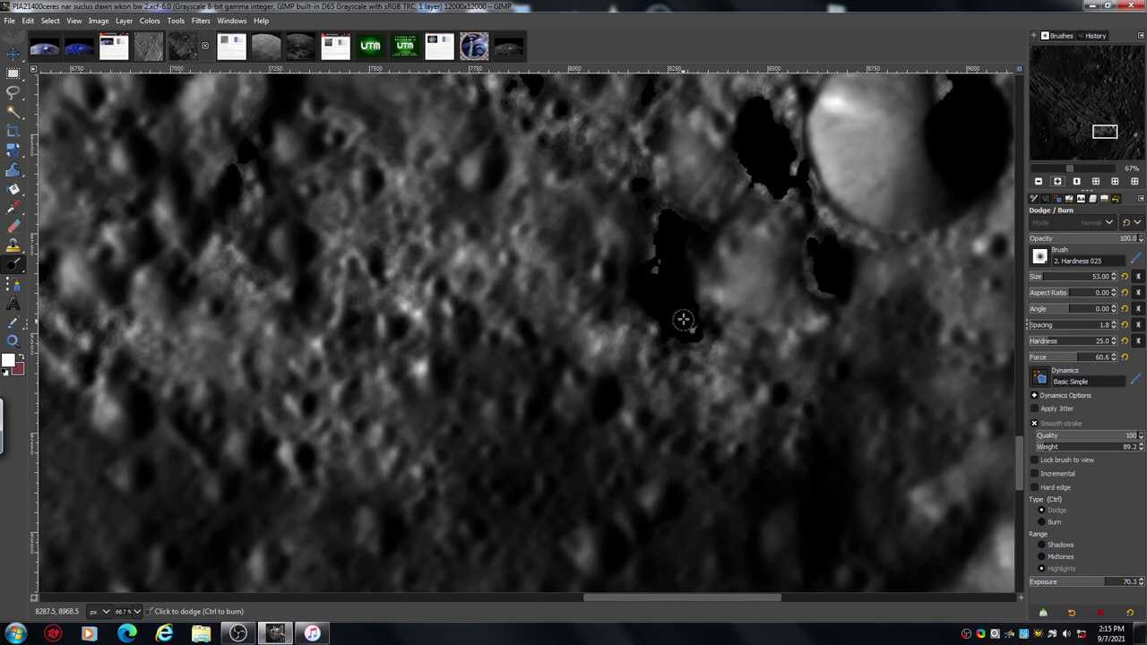
Step: Dodge the black patch beside the bright crater, briefly picking Free Select before returning to Dodge/Burn
mouse_move(690, 269)
left_mouse_down()
mouse_move(692, 289)
mouse_move(684, 245)
mouse_move(660, 225)
mouse_move(674, 222)
left_mouse_up()
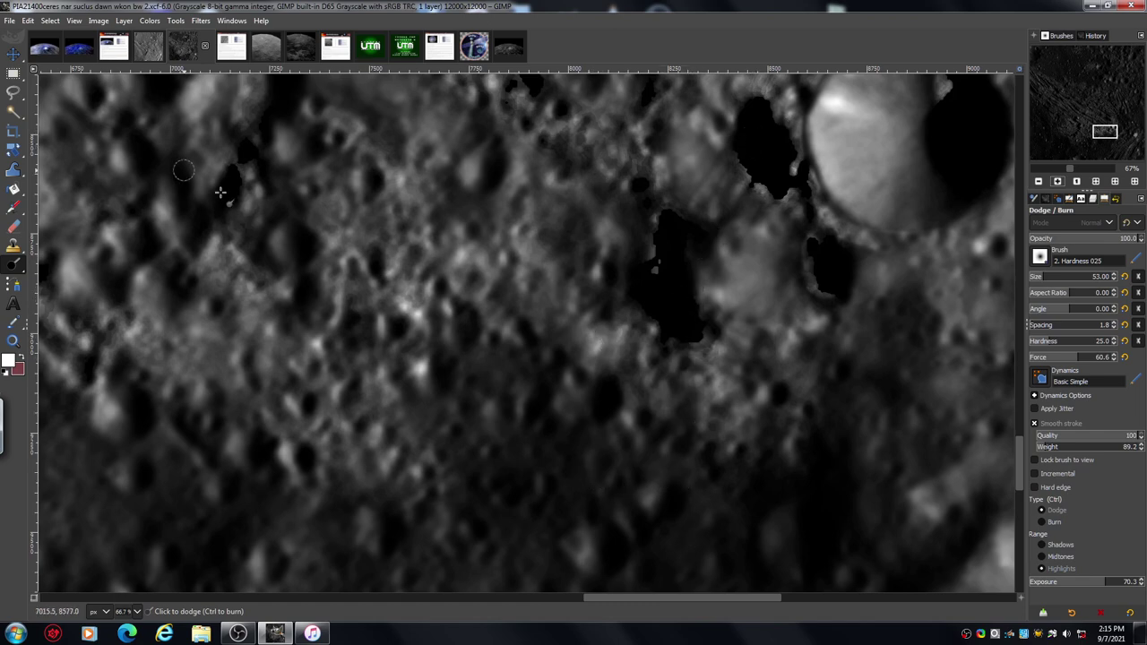
left_click(15, 93)
mouse_move(21, 101)
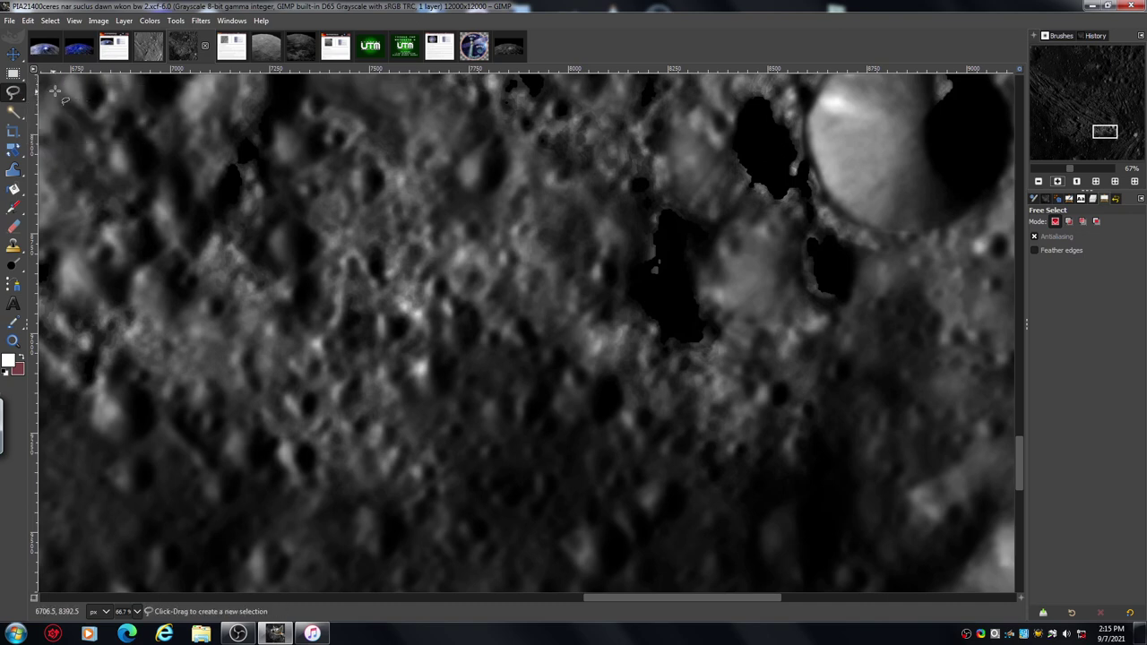
left_click(13, 265)
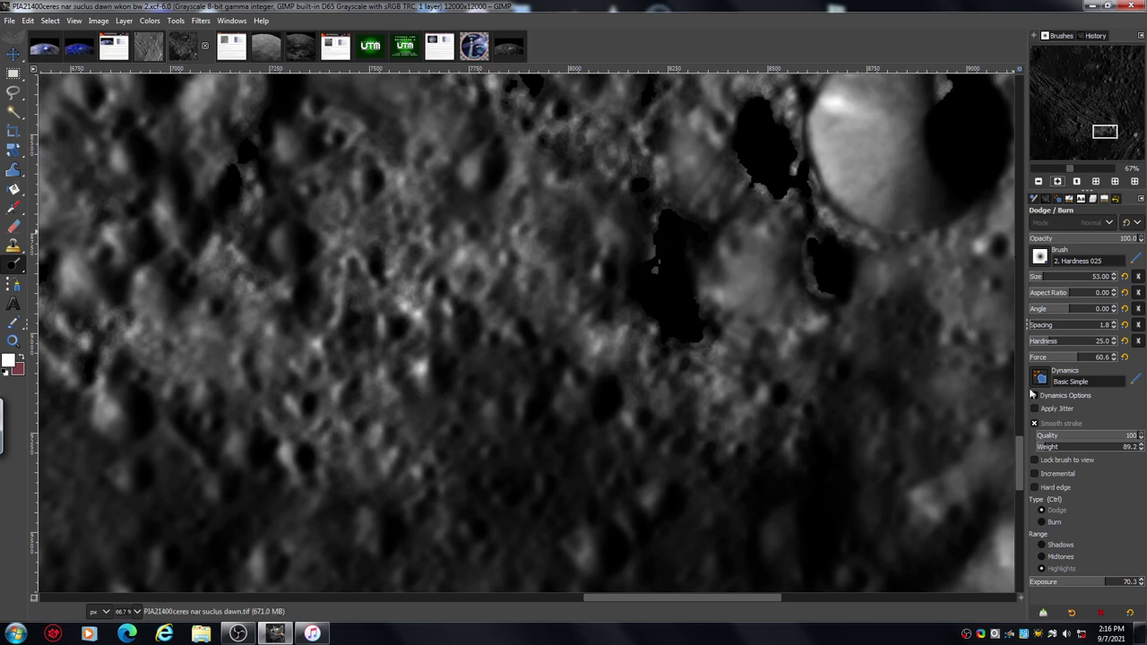
Step: Pan the canvas and zoom out to 25% to see the whole crater region
left_click_drag(1018, 454, 1019, 436)
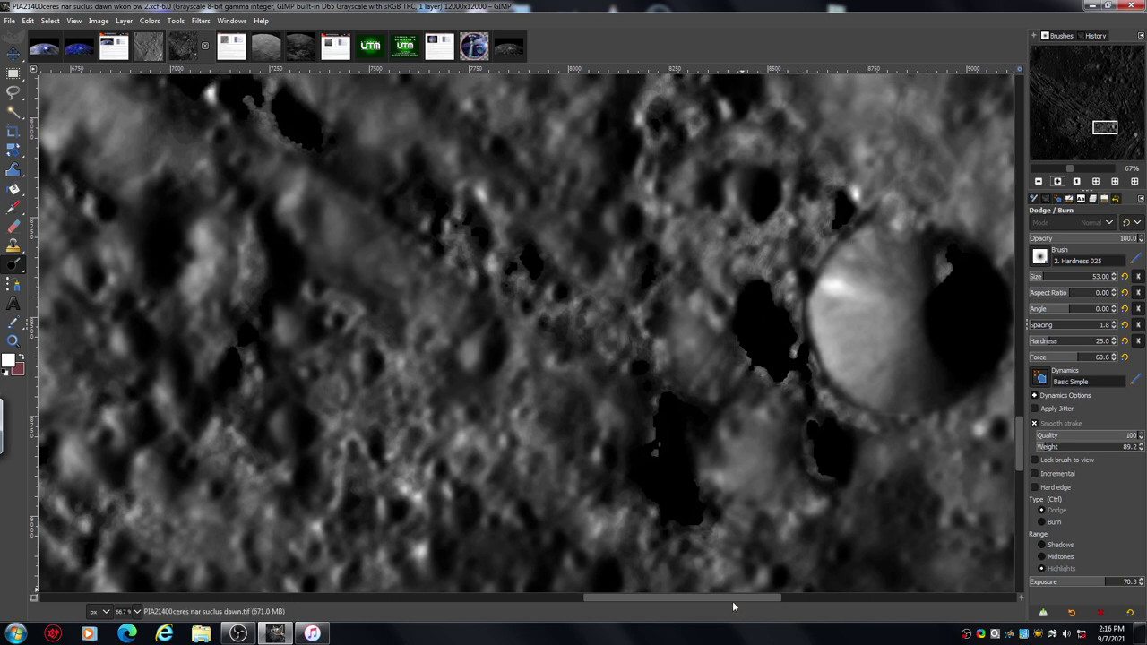
left_click_drag(734, 601, 768, 600)
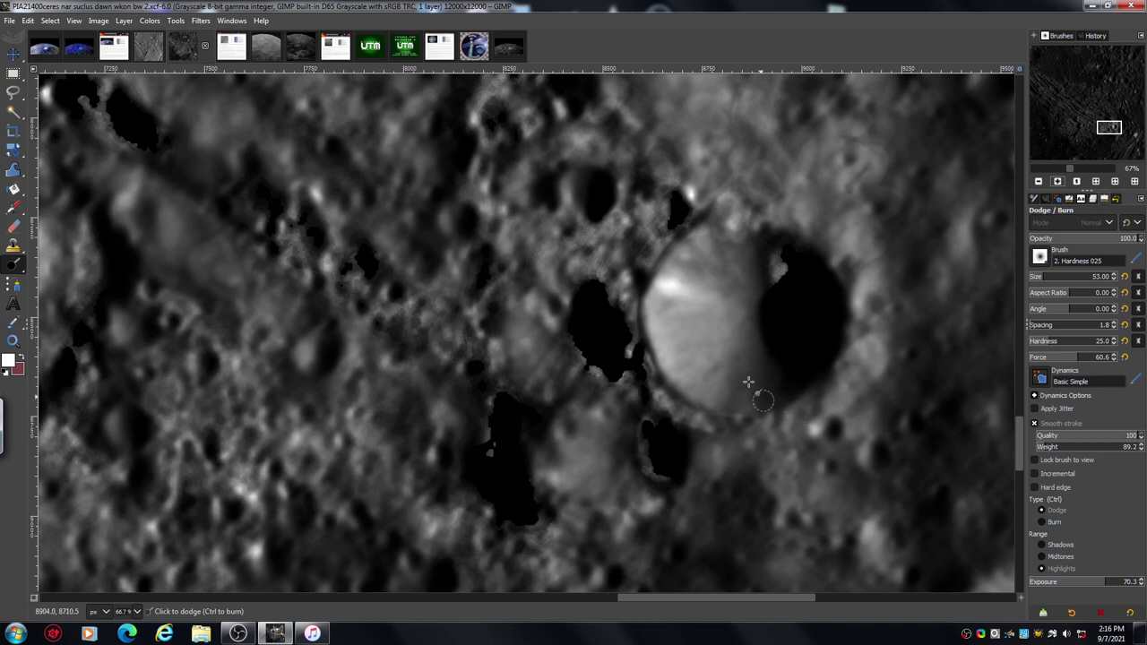
left_click(1038, 182)
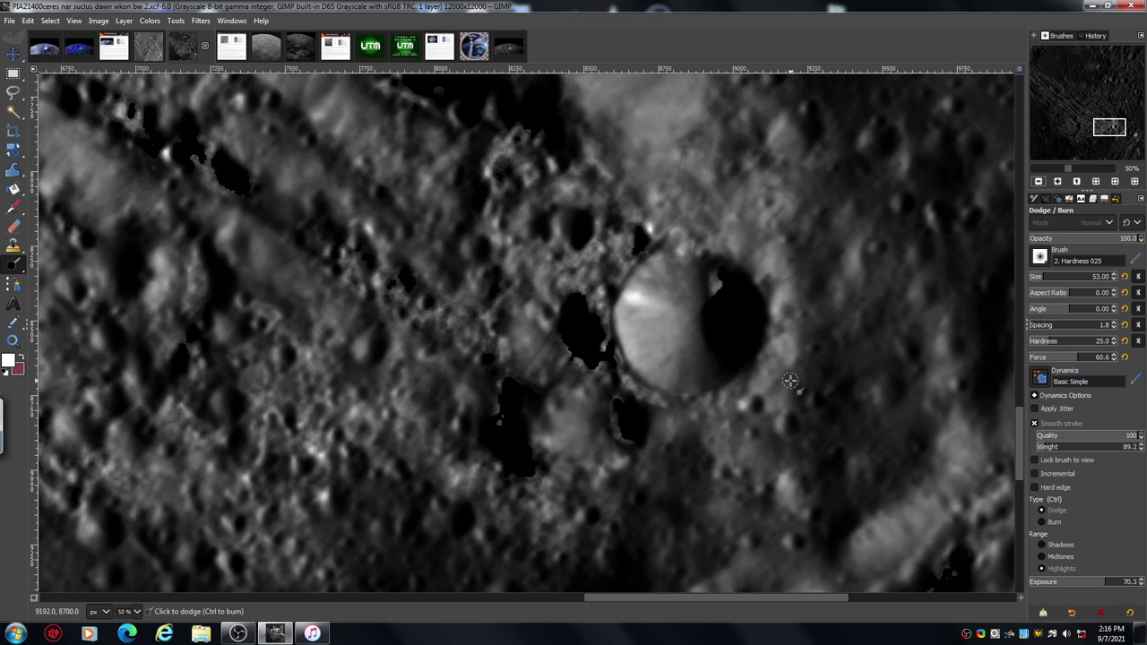
left_click(1039, 182)
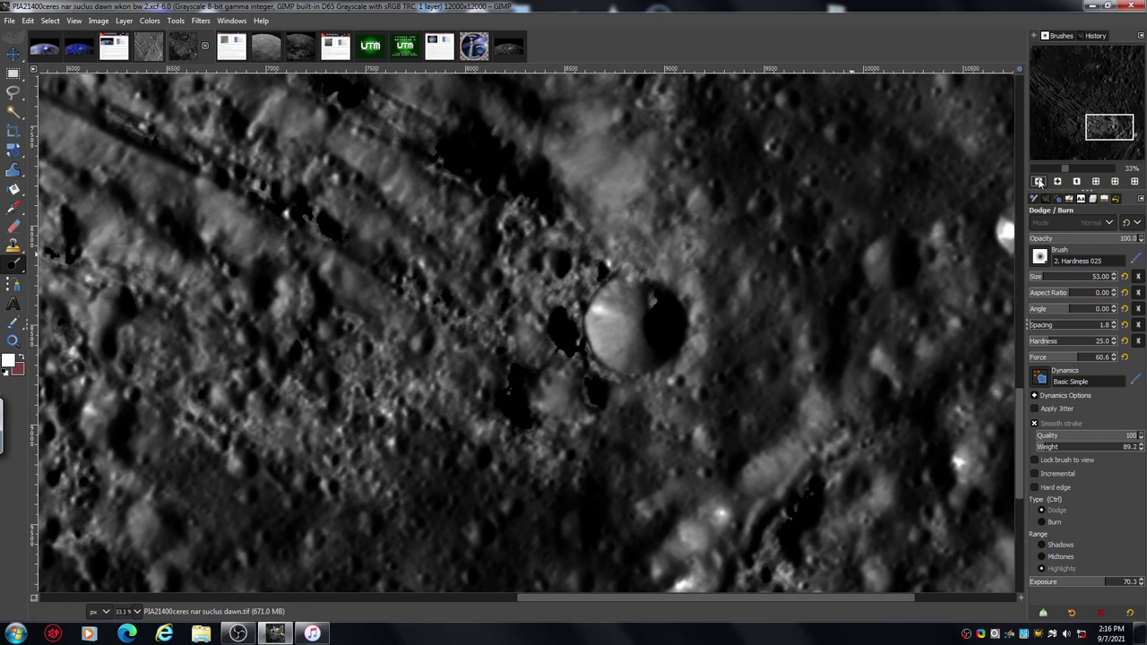
left_click(1039, 182)
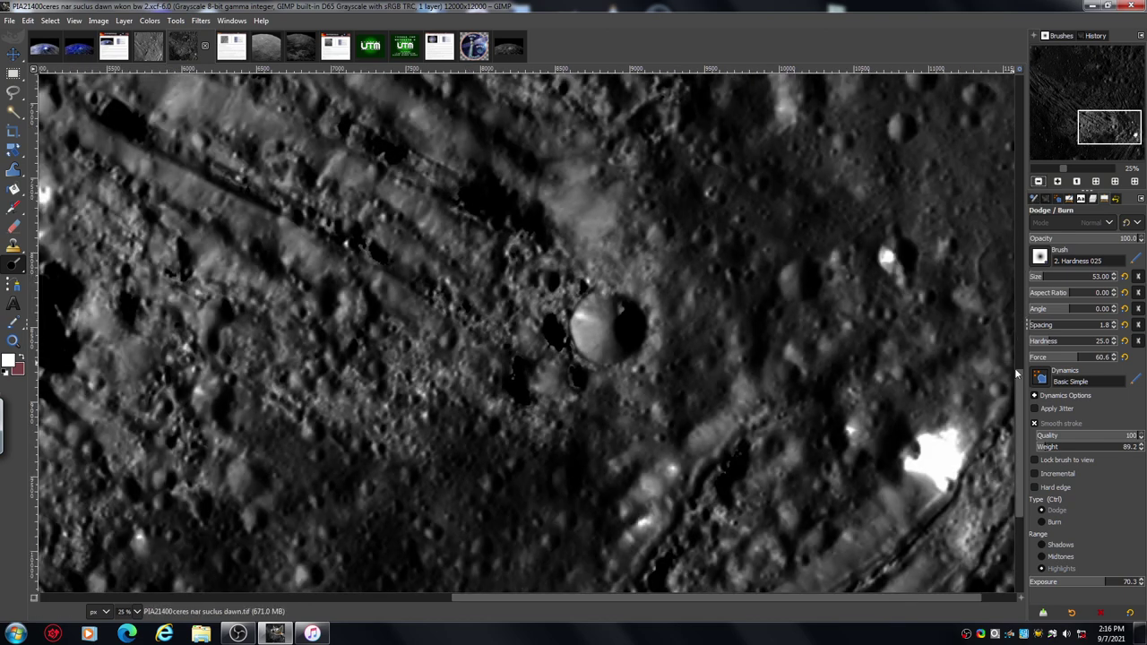
mouse_move(1020, 395)
left_mouse_down()
mouse_move(1011, 271)
mouse_move(1011, 387)
left_mouse_up()
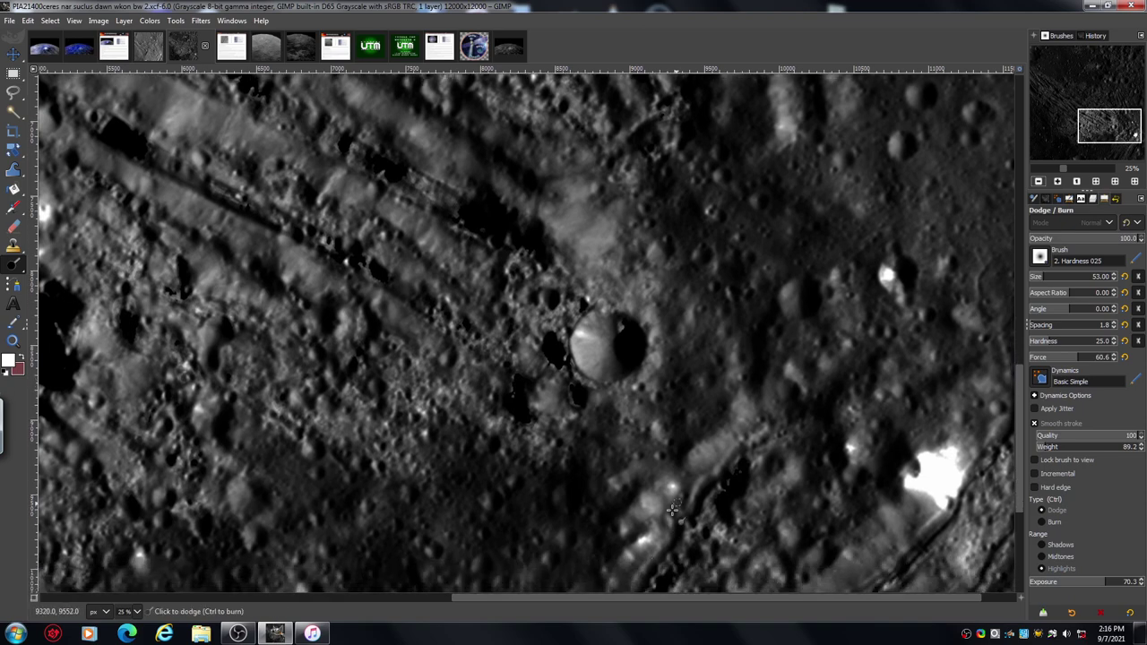
Step: Zoom back to 50% and scroll left to the large black patch west of the crater
left_click(1059, 183)
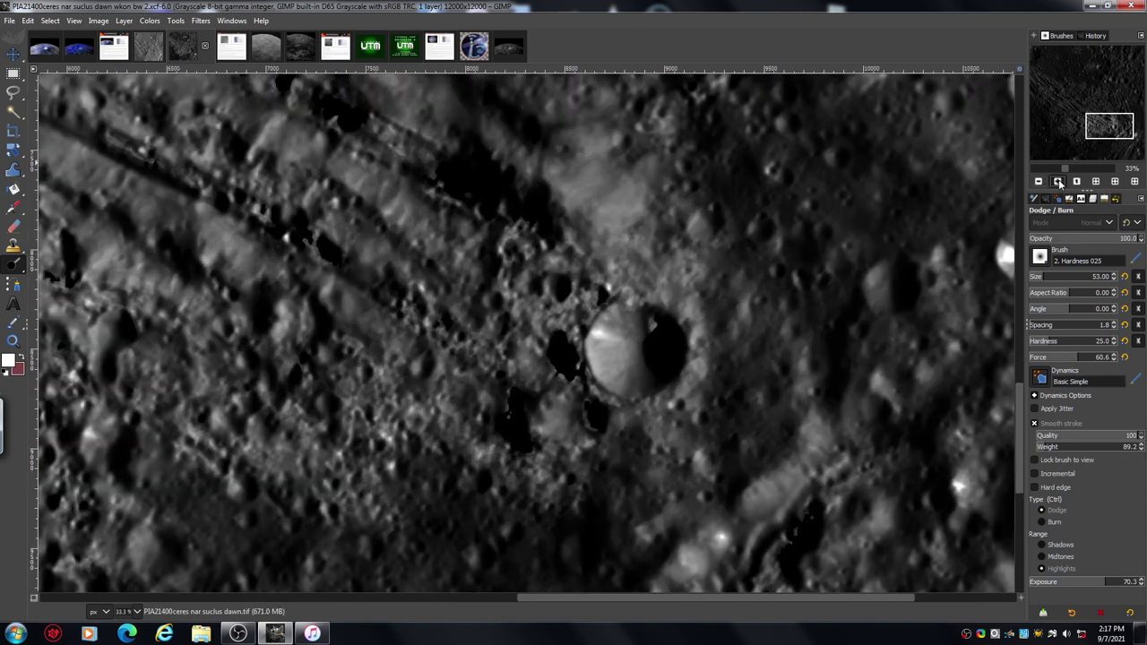
left_click(1059, 182)
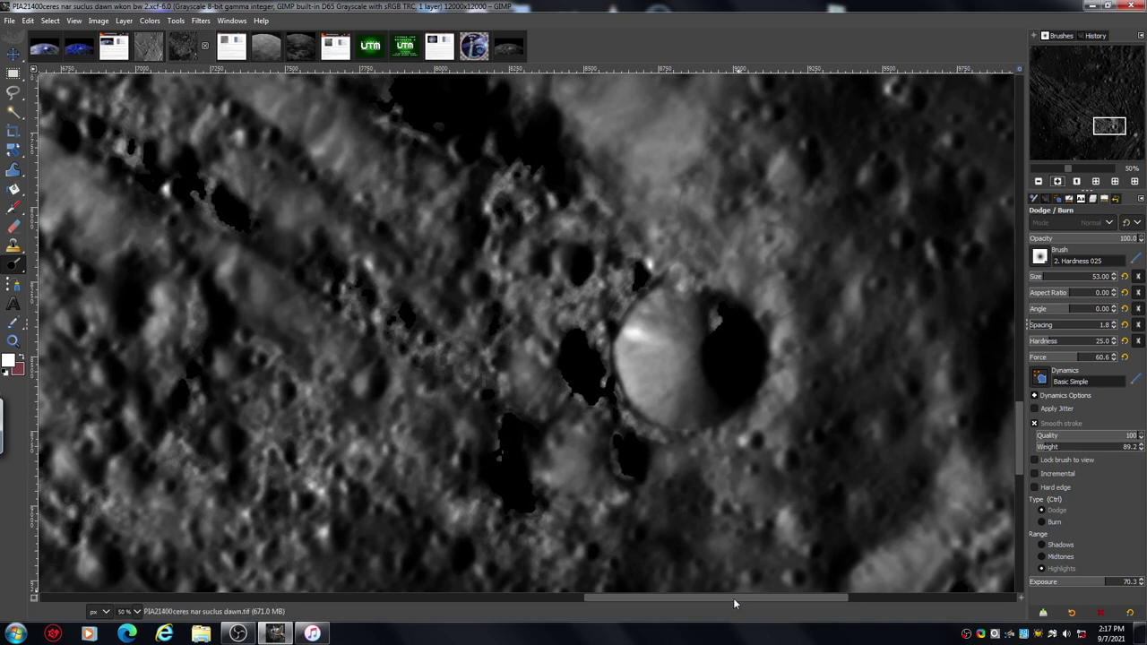
mouse_move(734, 606)
left_mouse_down()
mouse_move(607, 599)
mouse_move(545, 575)
mouse_move(449, 576)
left_mouse_up()
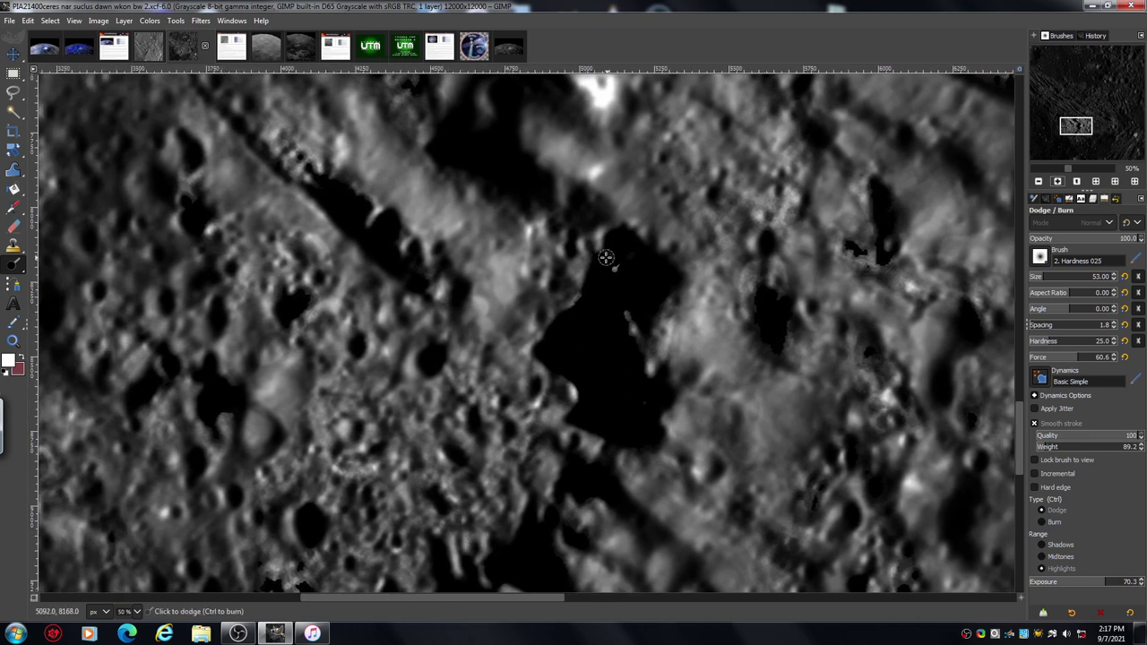
Step: At 50% zoom, dodge the first crater-field specks with Highlights at exposure 70.3
left_click(1040, 182)
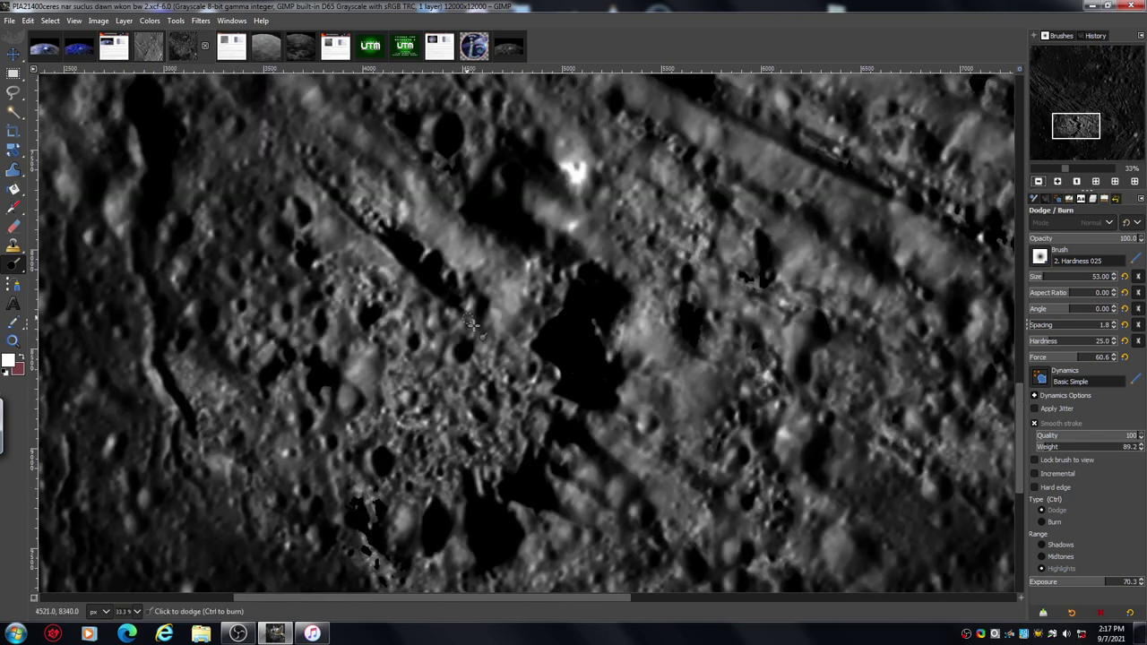
left_click(1058, 182)
left_click_drag(1024, 416, 1020, 440)
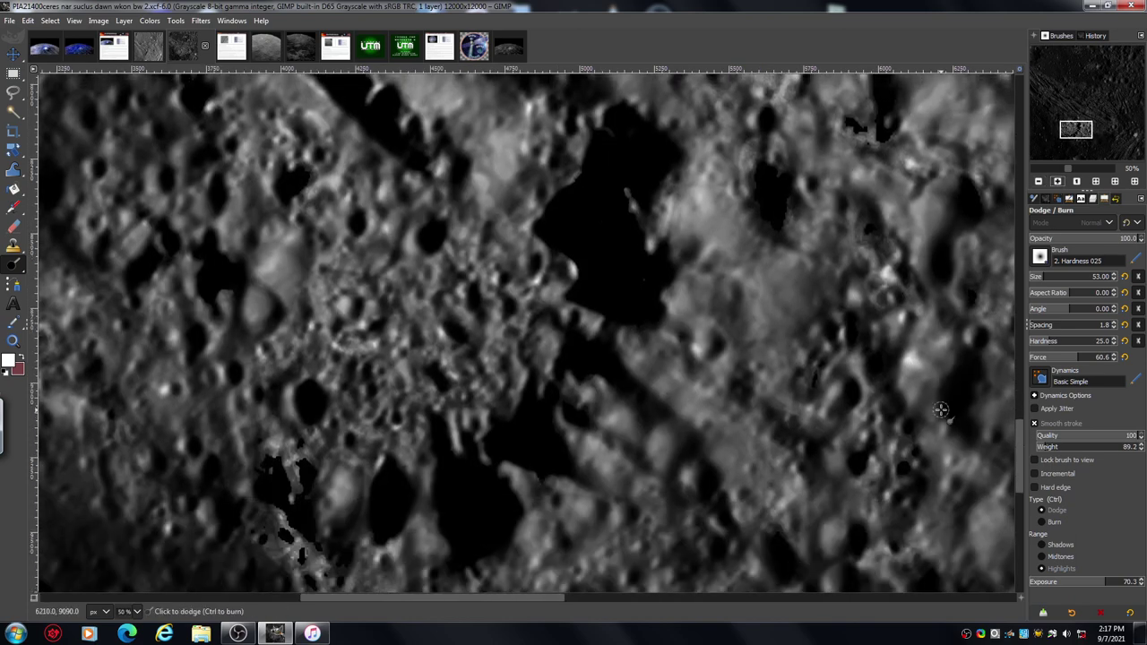
left_click(496, 380)
mouse_move(467, 371)
left_mouse_down()
mouse_move(395, 298)
mouse_move(392, 313)
mouse_move(406, 316)
mouse_move(393, 315)
mouse_move(388, 293)
mouse_move(400, 275)
mouse_move(415, 282)
mouse_move(444, 263)
mouse_move(468, 273)
mouse_move(461, 257)
mouse_move(494, 280)
left_mouse_up()
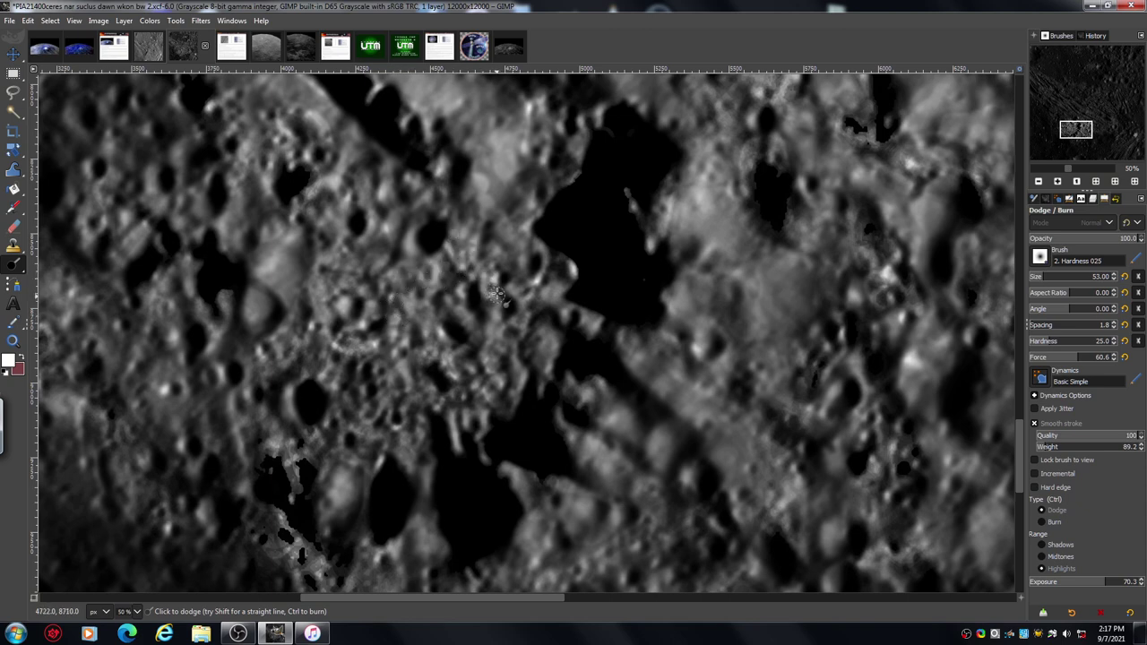
mouse_move(371, 363)
left_mouse_down()
mouse_move(340, 371)
mouse_move(376, 365)
mouse_move(342, 368)
mouse_move(348, 377)
mouse_move(352, 358)
mouse_move(388, 369)
mouse_move(357, 381)
mouse_move(369, 383)
mouse_move(345, 408)
mouse_move(306, 395)
mouse_move(308, 435)
left_mouse_up()
Step: Dodge the remaining dark streaks and specks to the left and lower part of the crater field
left_click_drag(261, 373, 292, 368)
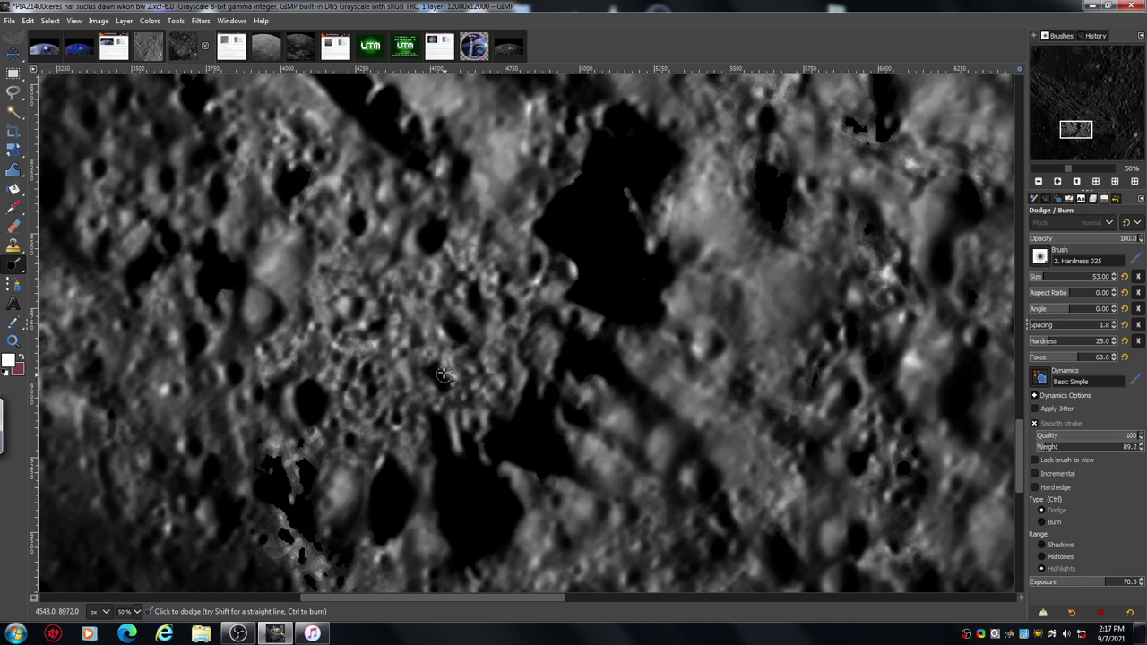
left_click_drag(466, 433, 426, 445)
mouse_move(535, 330)
left_mouse_down()
mouse_move(529, 363)
mouse_move(548, 322)
mouse_move(556, 329)
mouse_move(554, 311)
mouse_move(469, 333)
left_mouse_up()
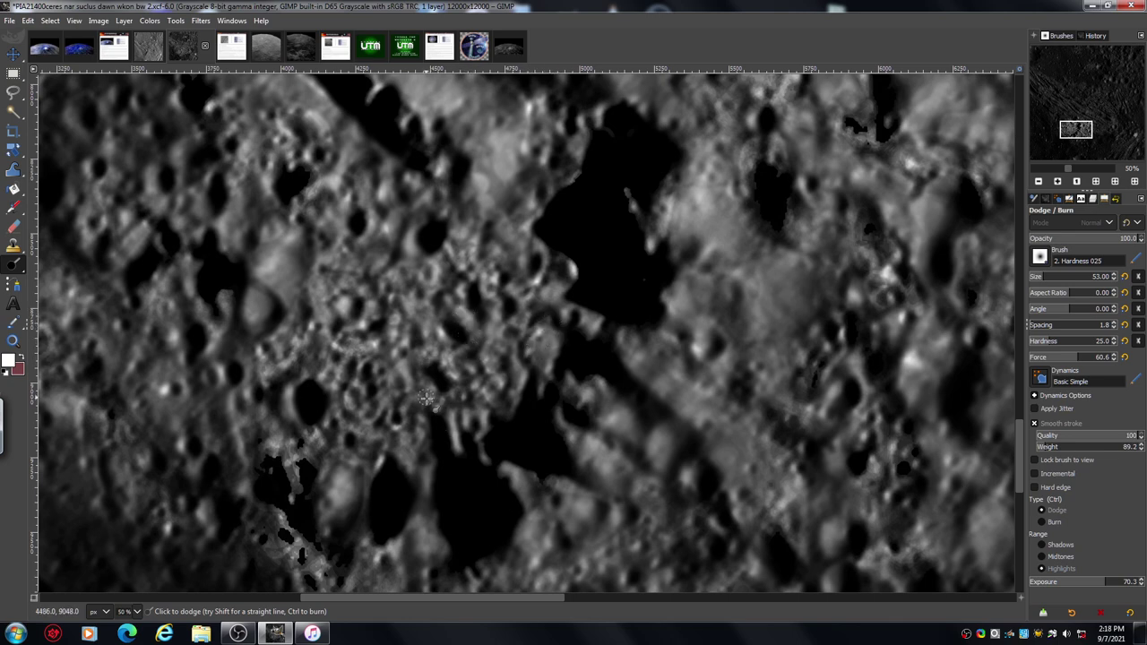
mouse_move(426, 397)
left_mouse_down()
mouse_move(407, 420)
mouse_move(387, 425)
mouse_move(392, 403)
mouse_move(382, 400)
mouse_move(375, 422)
mouse_move(360, 416)
mouse_move(391, 390)
mouse_move(371, 398)
mouse_move(393, 386)
mouse_move(387, 371)
mouse_move(387, 409)
mouse_move(368, 445)
mouse_move(351, 420)
mouse_move(334, 431)
mouse_move(342, 451)
mouse_move(380, 448)
mouse_move(330, 448)
mouse_move(312, 493)
left_mouse_up()
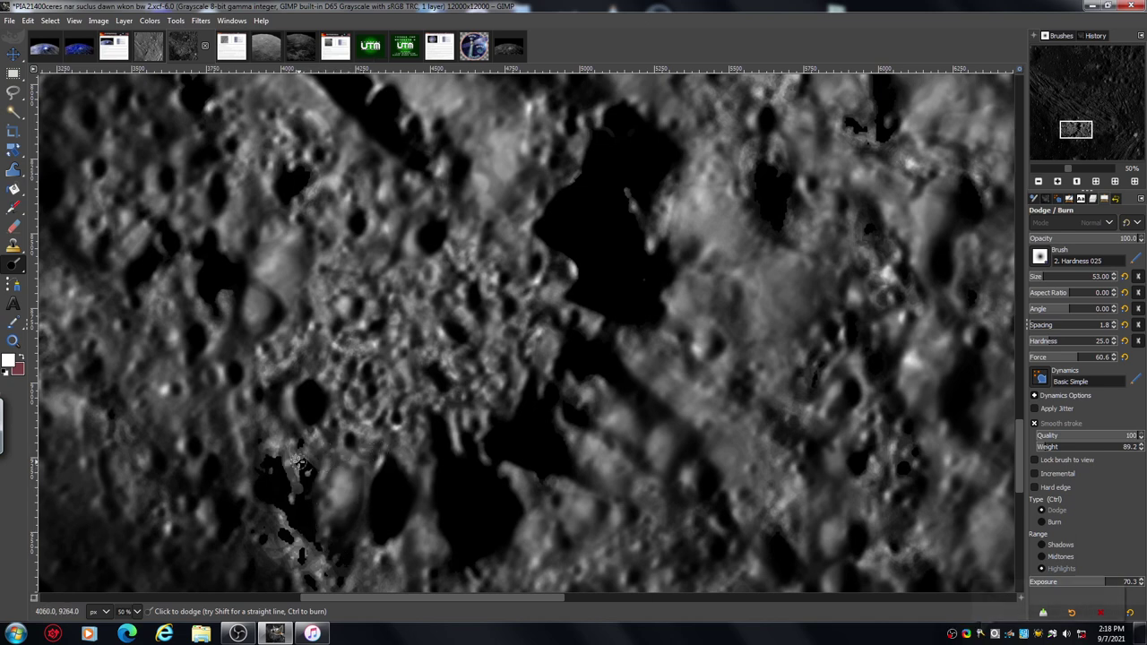
left_click_drag(508, 596, 478, 602)
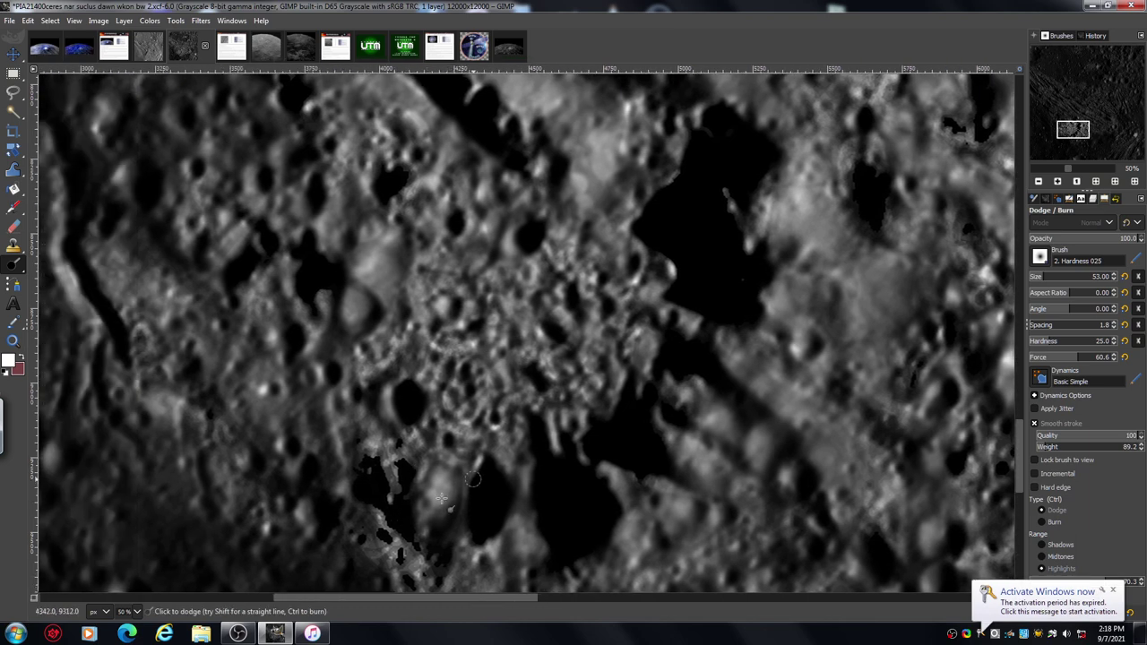
left_click_drag(1021, 444, 1024, 458)
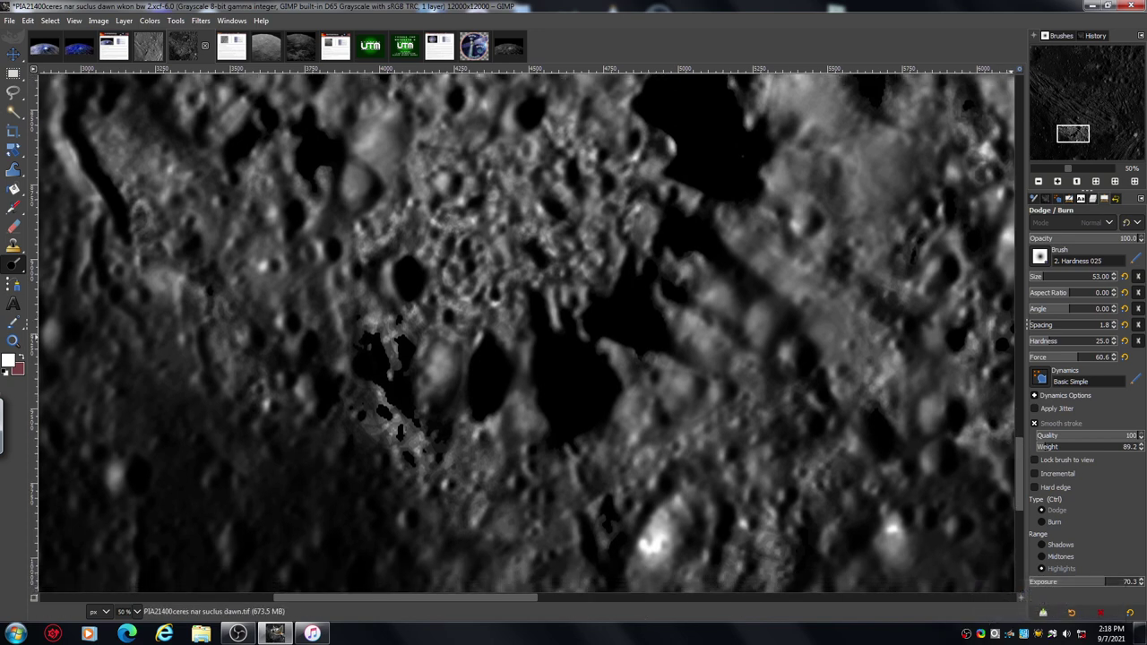
Step: Zoom out to 12.5% over the Nar Sulcus grooves, then back to 25% to inspect the lightened crater field
left_click(1039, 182)
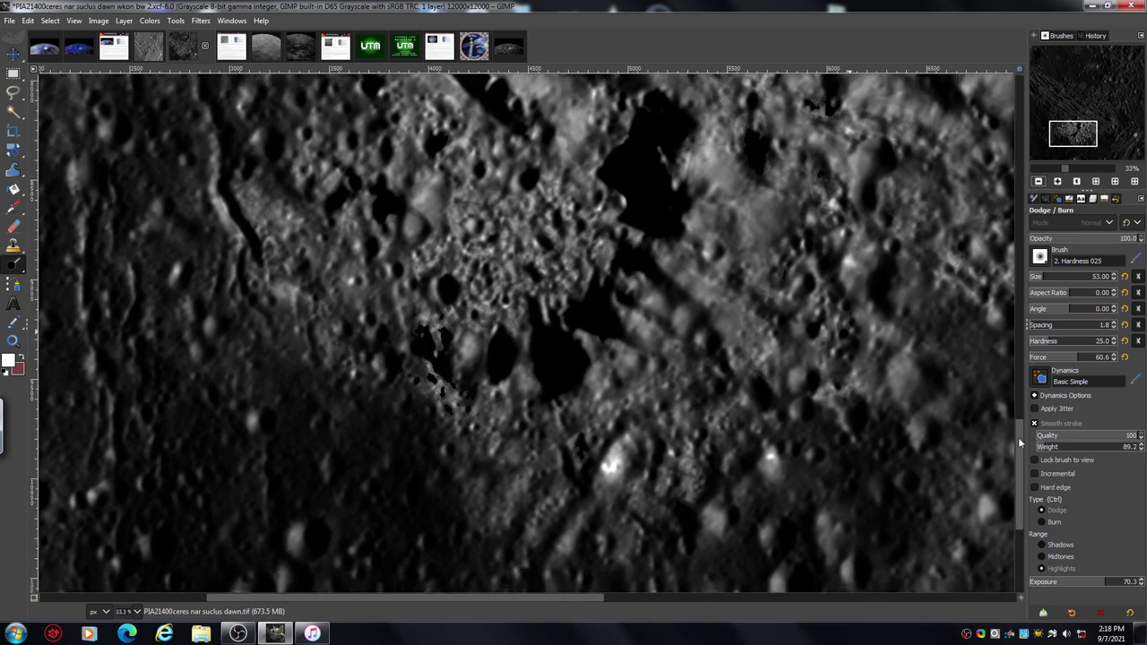
left_click_drag(1018, 437, 1017, 393)
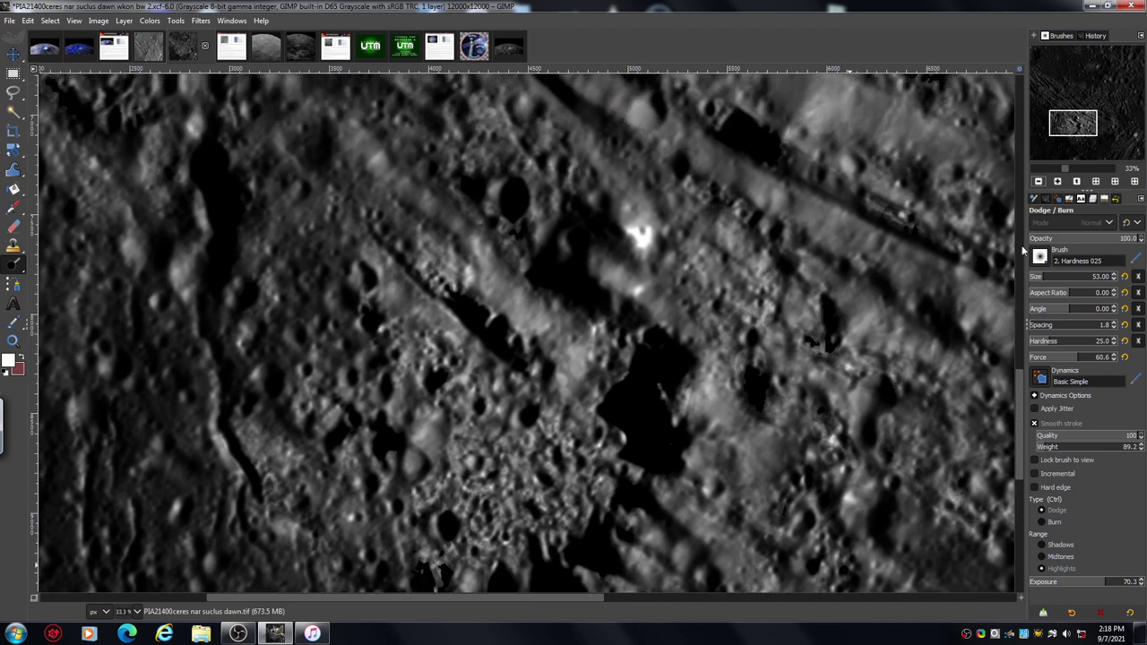
left_click(1040, 182)
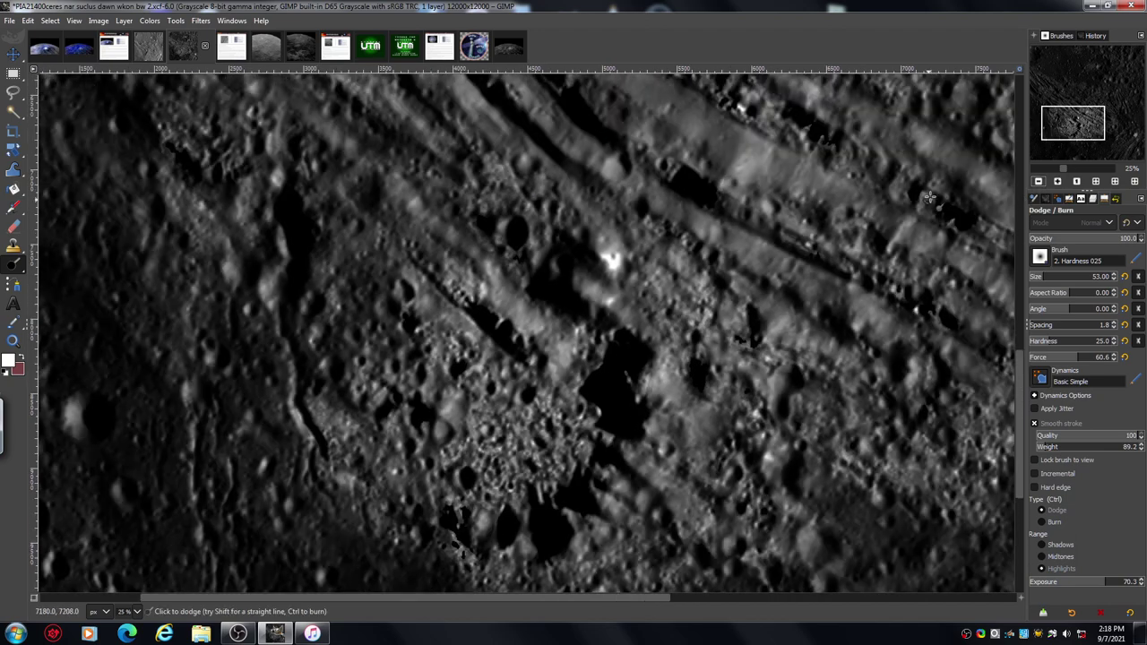
left_click(1040, 182)
left_click_drag(1063, 126, 1036, 101)
left_click(1058, 182)
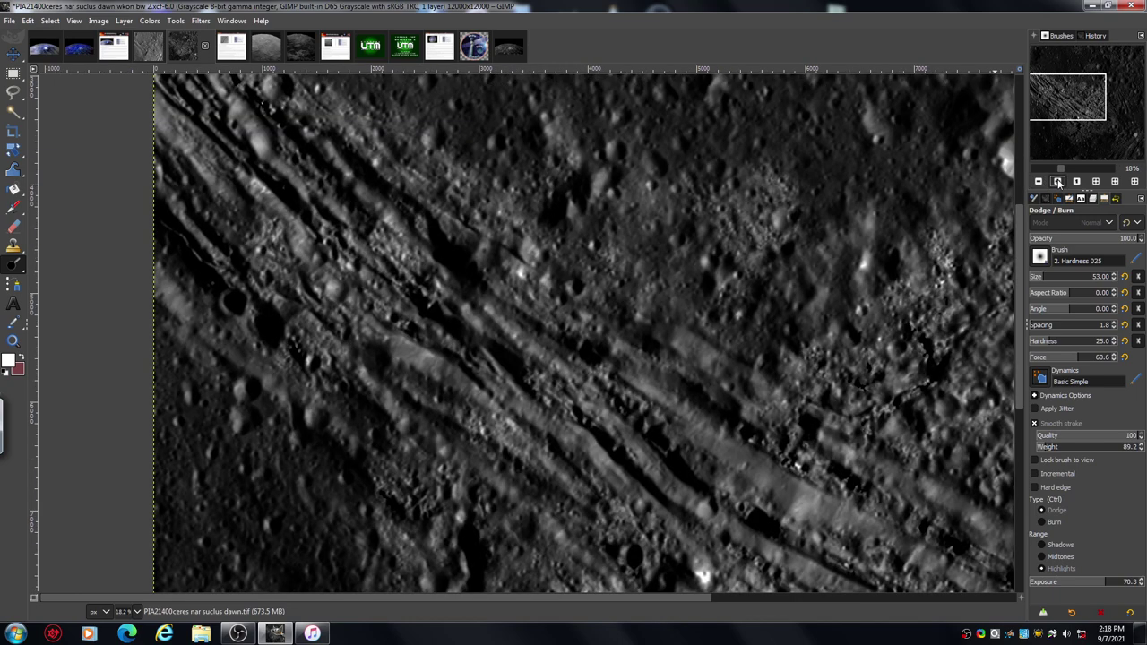
left_click(1058, 182)
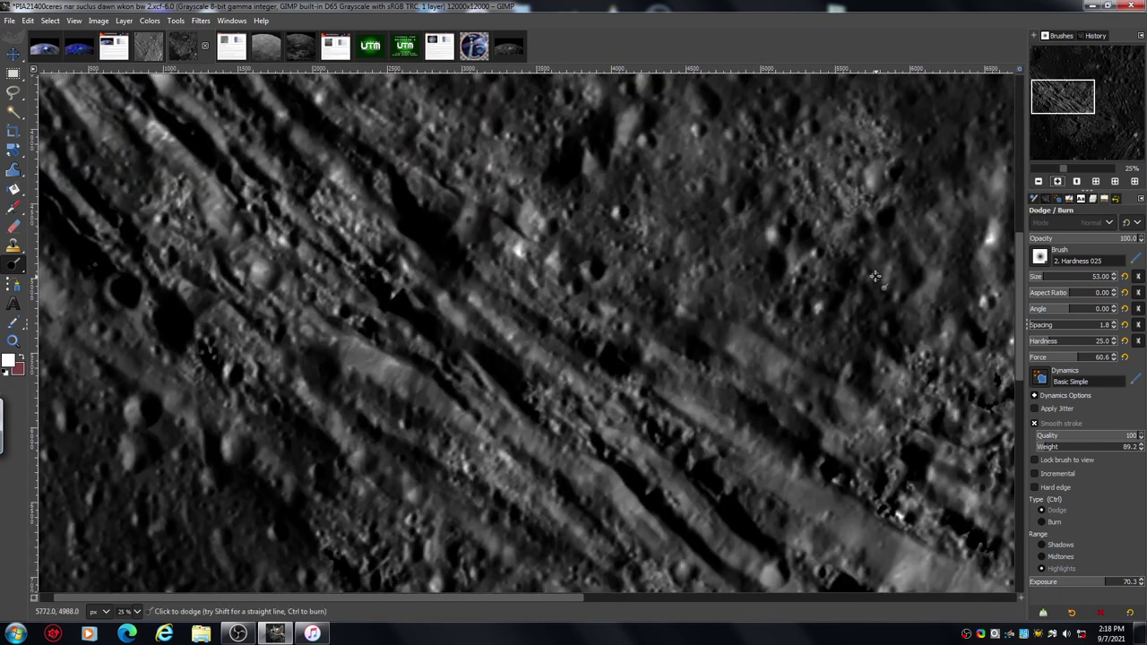
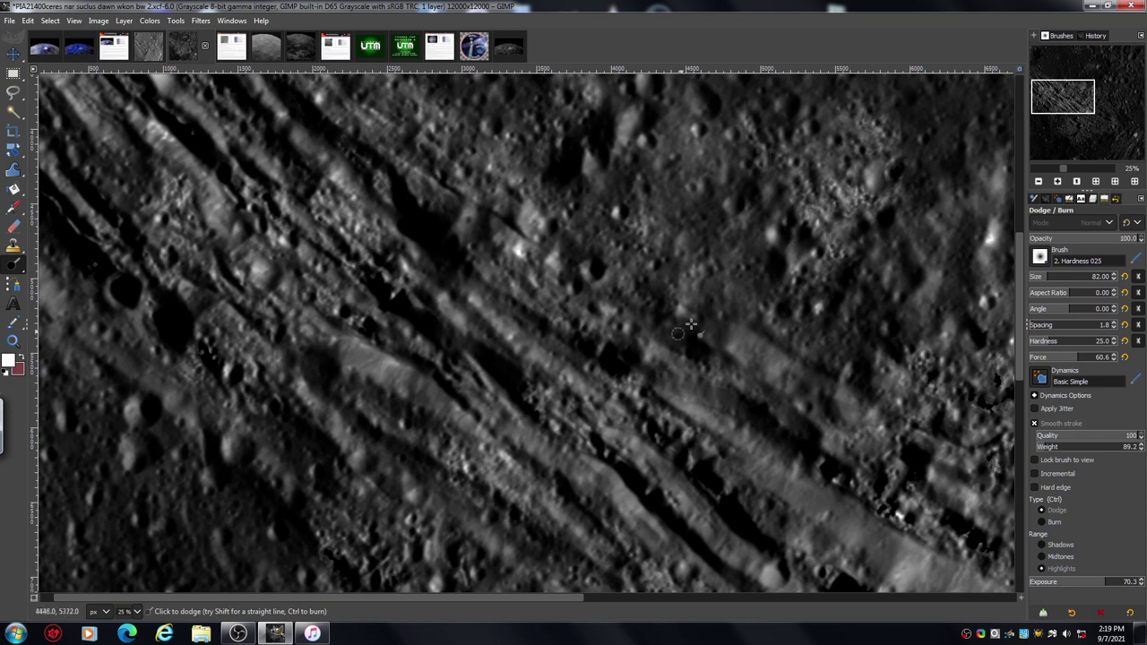
Step: Zoom in on the upper-left dark ridge and dodge-brighten small patches along it
left_click_drag(1019, 303, 1013, 264)
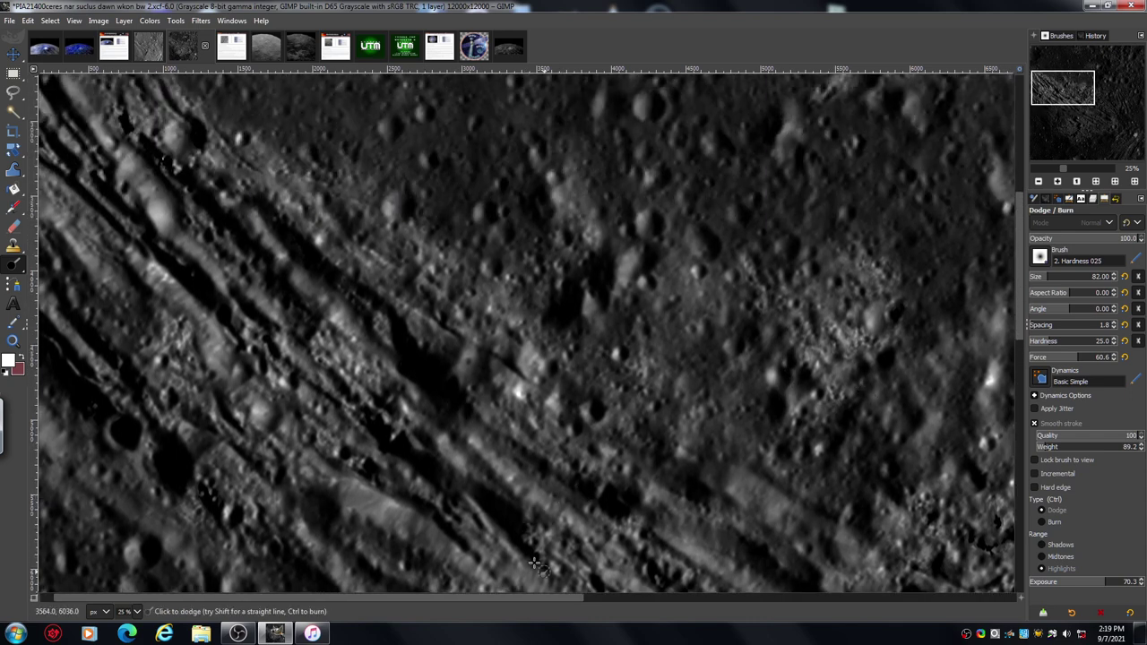
scroll(538, 598, "left", 2)
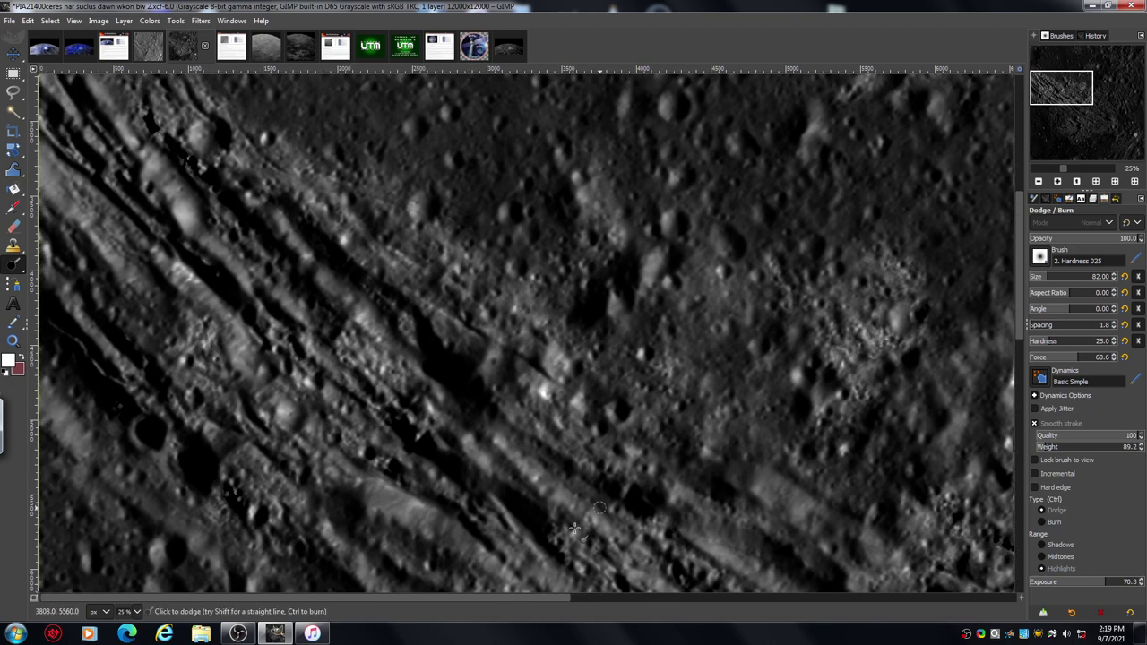
left_click(1058, 181)
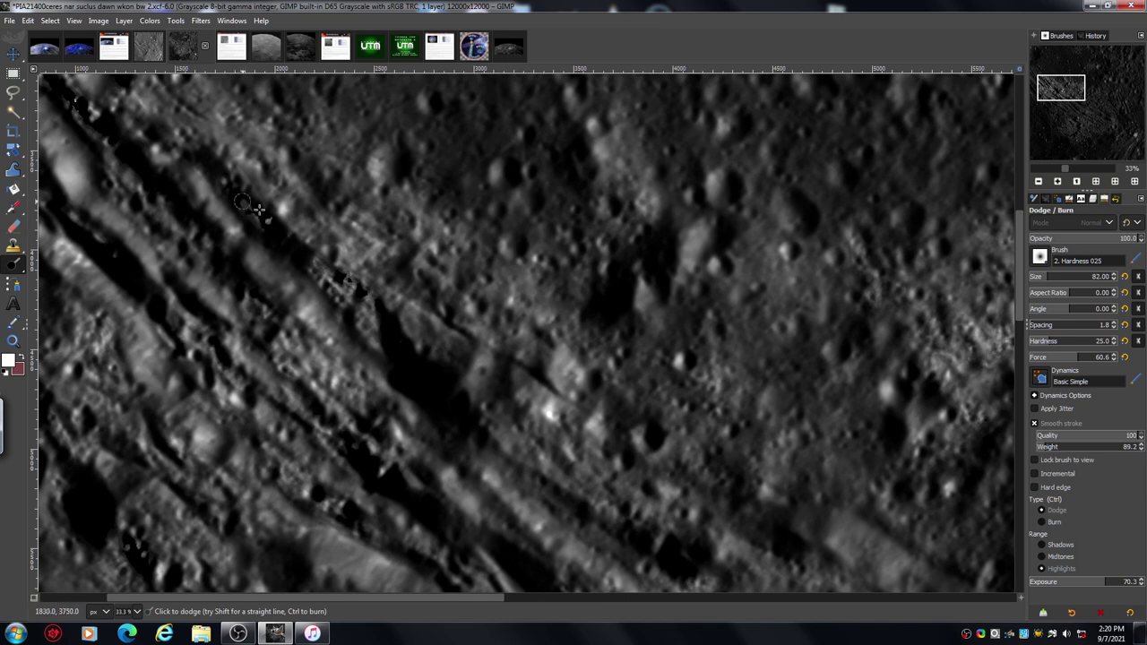
mouse_move(256, 197)
left_mouse_down()
mouse_move(277, 241)
mouse_move(273, 228)
mouse_move(288, 246)
mouse_move(283, 235)
mouse_move(302, 243)
mouse_move(233, 269)
mouse_move(254, 324)
left_mouse_up()
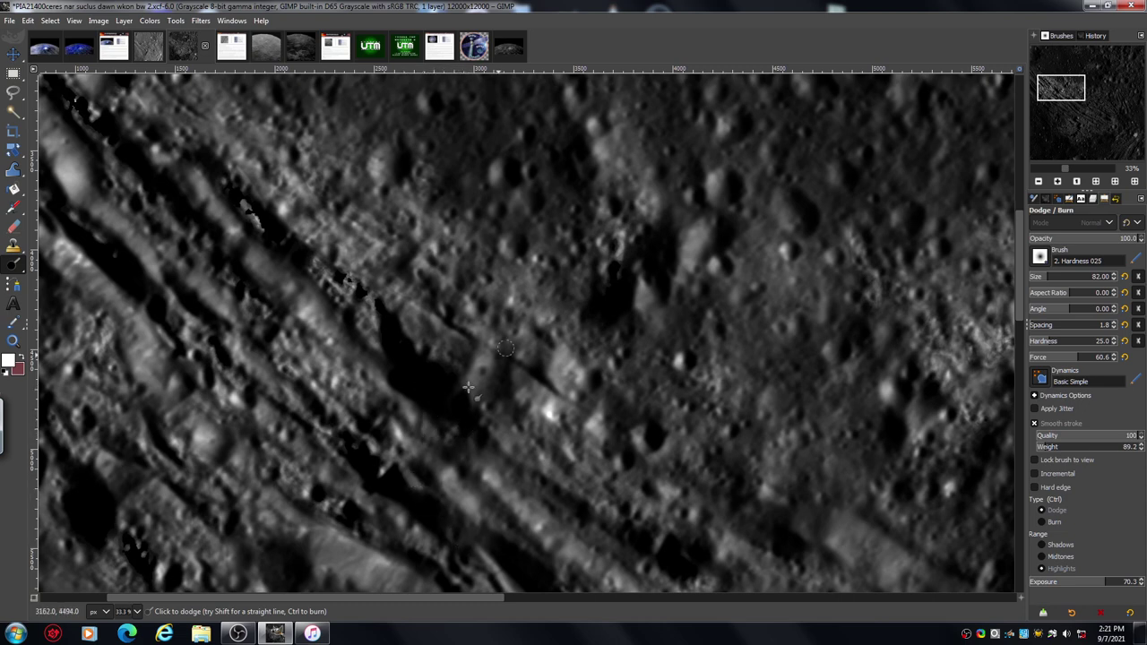
Step: Zoom out to 9.09% to see the whole image and shift the view down
left_click(1039, 182)
left_click(1038, 182)
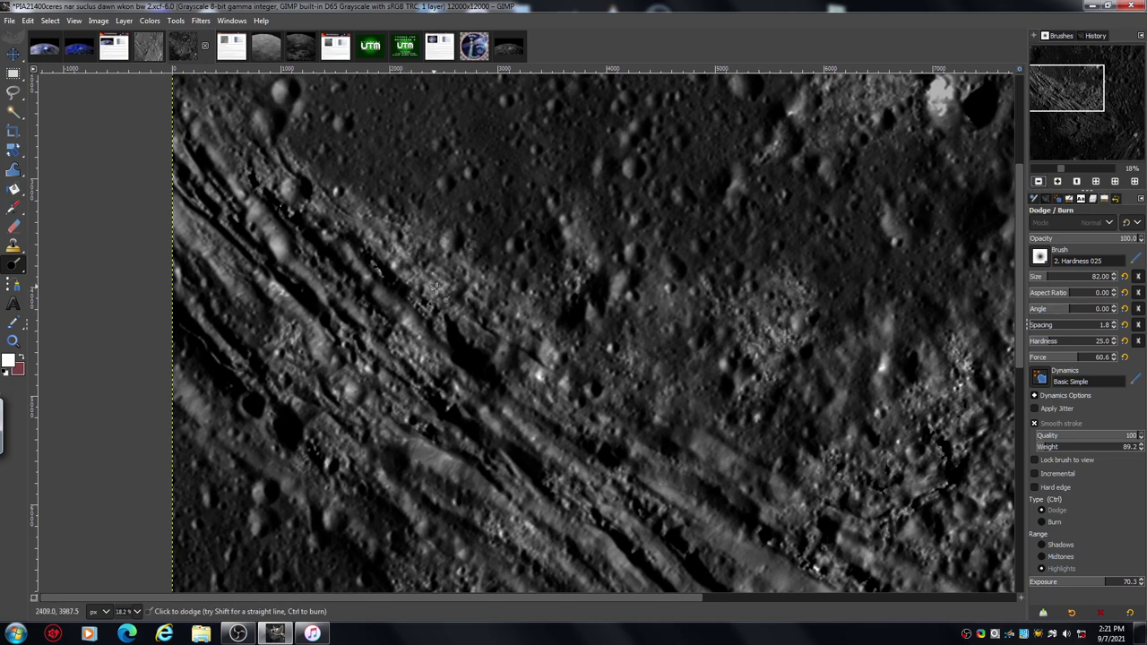
left_click(1039, 182)
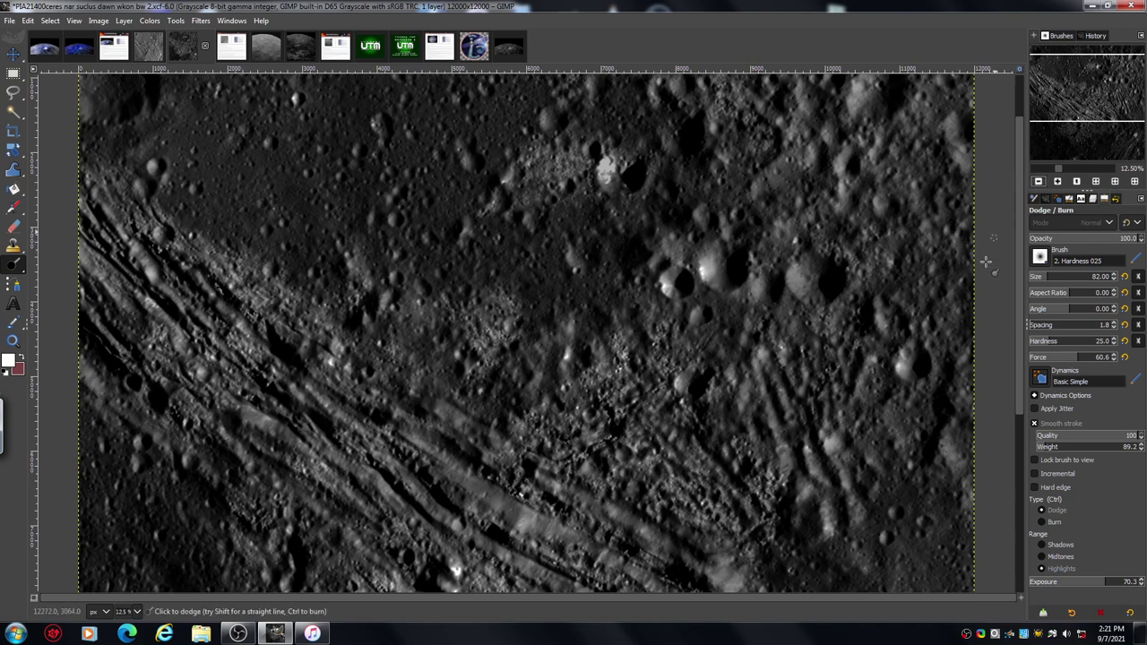
left_click(1040, 182)
left_click_drag(1059, 127, 1061, 150)
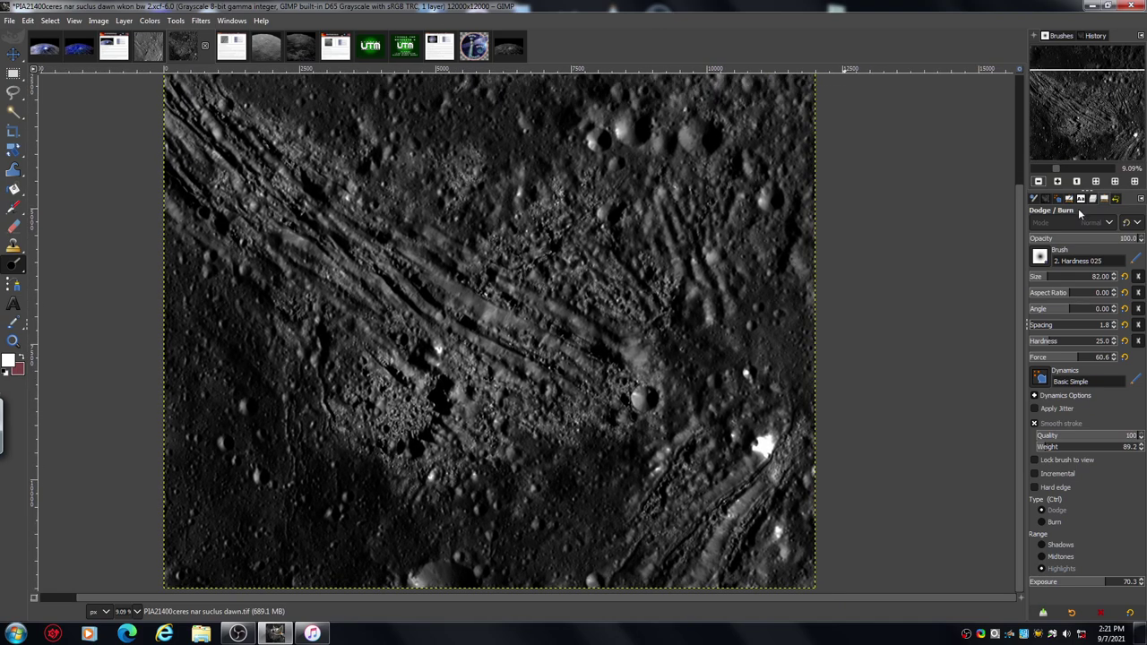
Step: Zoom back in to 25% on the grooved terrain beside the bright-walled crater
left_click(1058, 181)
left_click(1058, 181)
left_click(1058, 181)
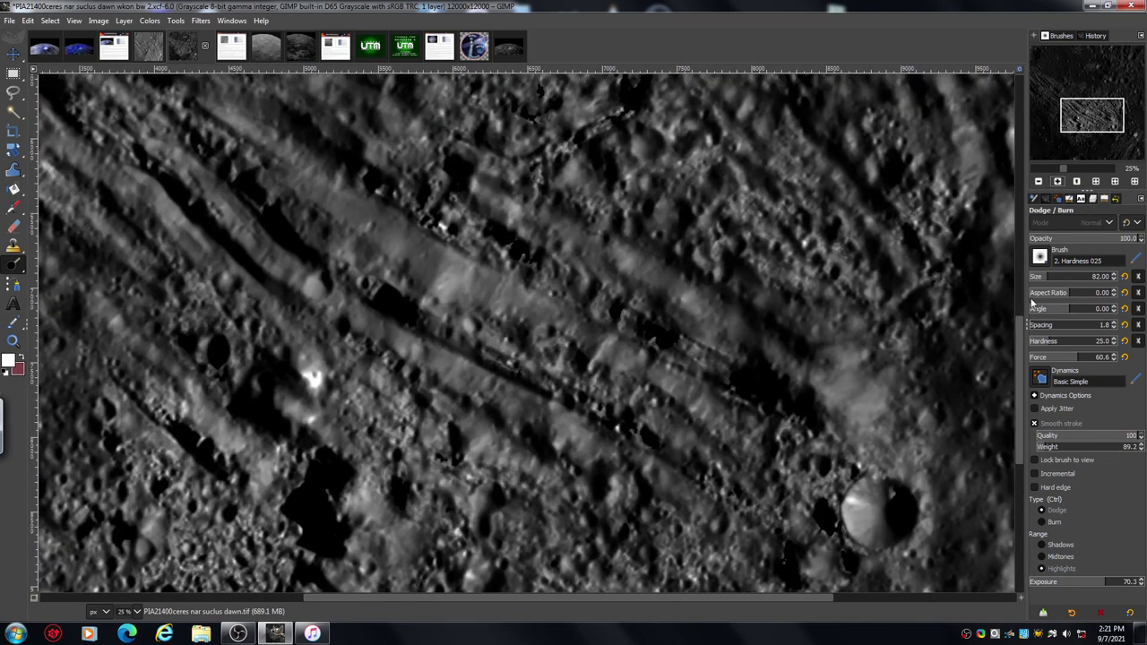
scroll(1016, 346, "down", 2)
Step: Pan right, zoom to 50%, and scrub Dodge strokes along the right-edge ridge
left_click_drag(1016, 346, 1012, 463)
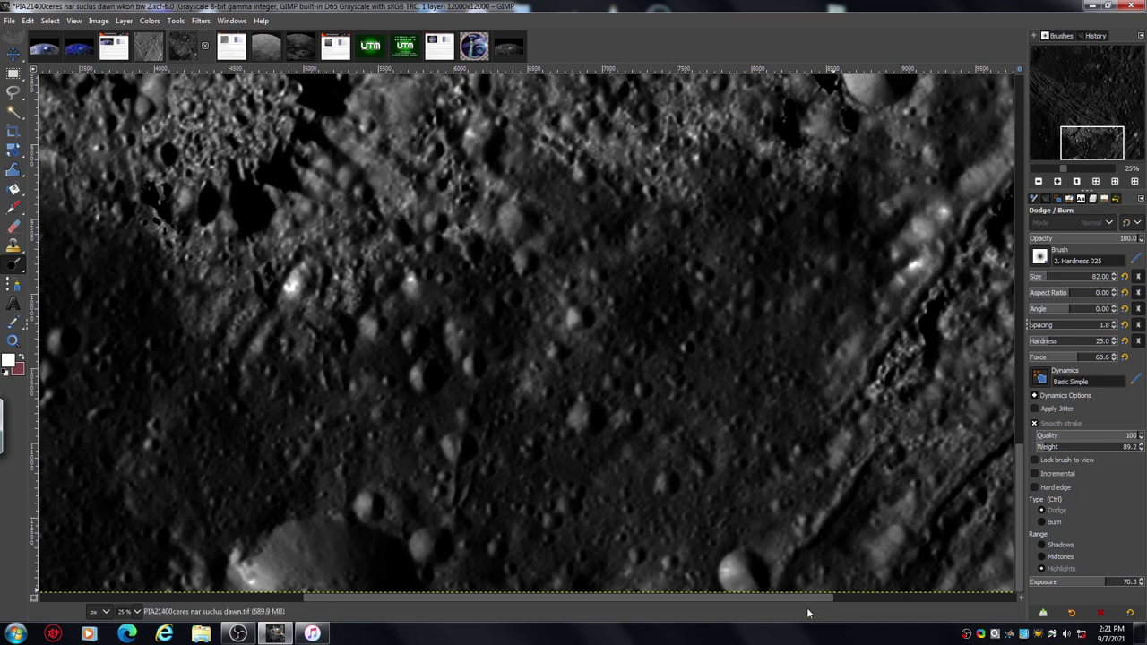
left_click_drag(806, 601, 961, 595)
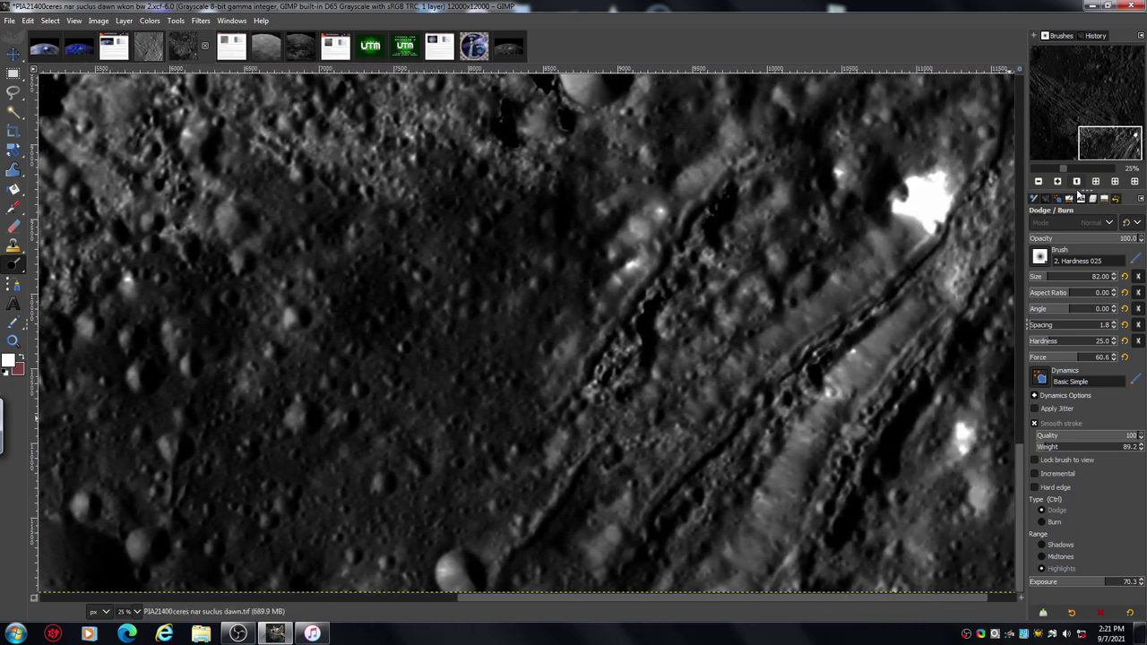
left_click(1057, 181)
left_click(1058, 181)
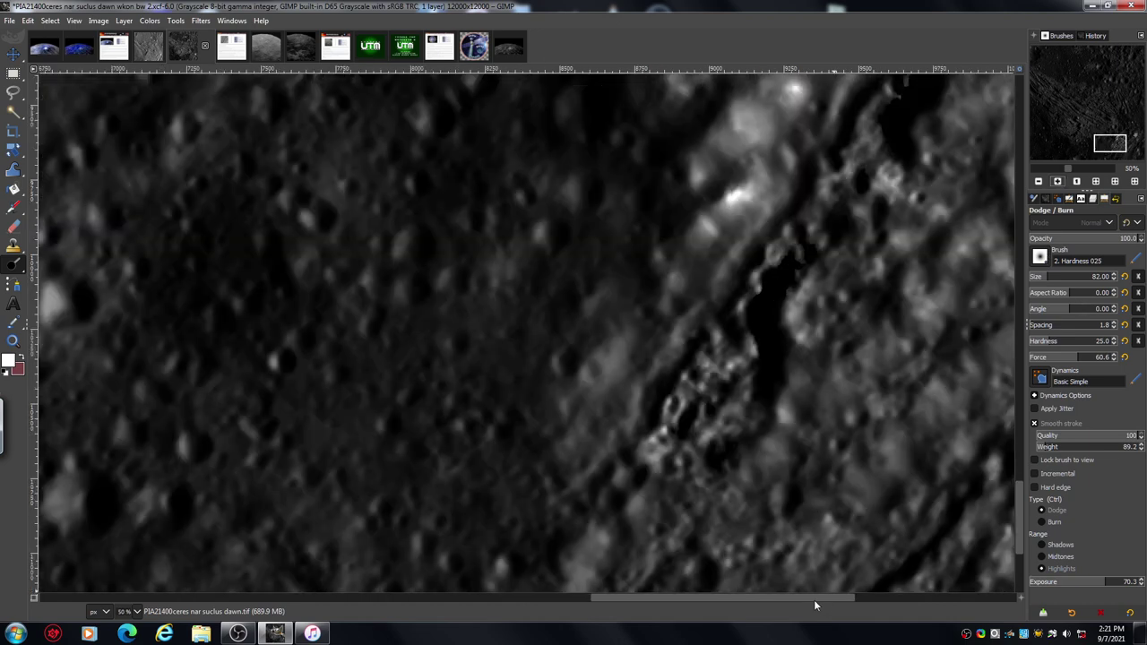
left_click_drag(814, 600, 913, 590)
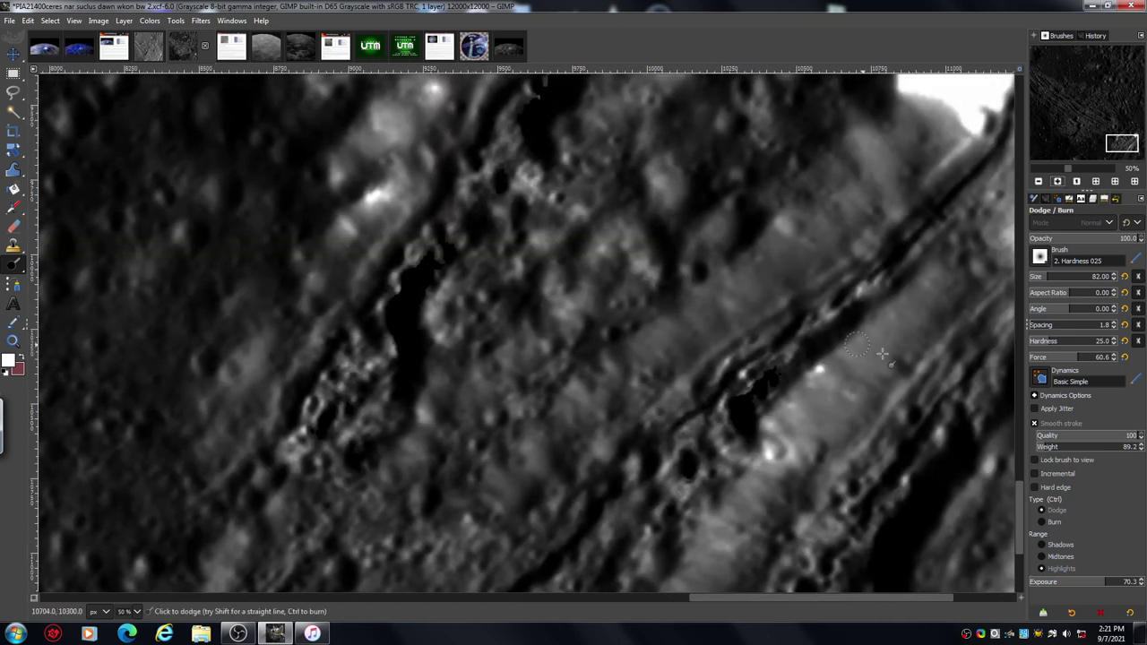
mouse_move(757, 381)
left_mouse_down()
mouse_move(825, 325)
mouse_move(776, 360)
mouse_move(840, 320)
mouse_move(802, 331)
mouse_move(826, 339)
mouse_move(806, 319)
mouse_move(878, 277)
mouse_move(836, 293)
mouse_move(855, 310)
mouse_move(892, 265)
mouse_move(875, 273)
mouse_move(951, 211)
mouse_move(888, 264)
mouse_move(913, 234)
mouse_move(964, 199)
mouse_move(898, 258)
mouse_move(914, 231)
mouse_move(980, 180)
left_mouse_up()
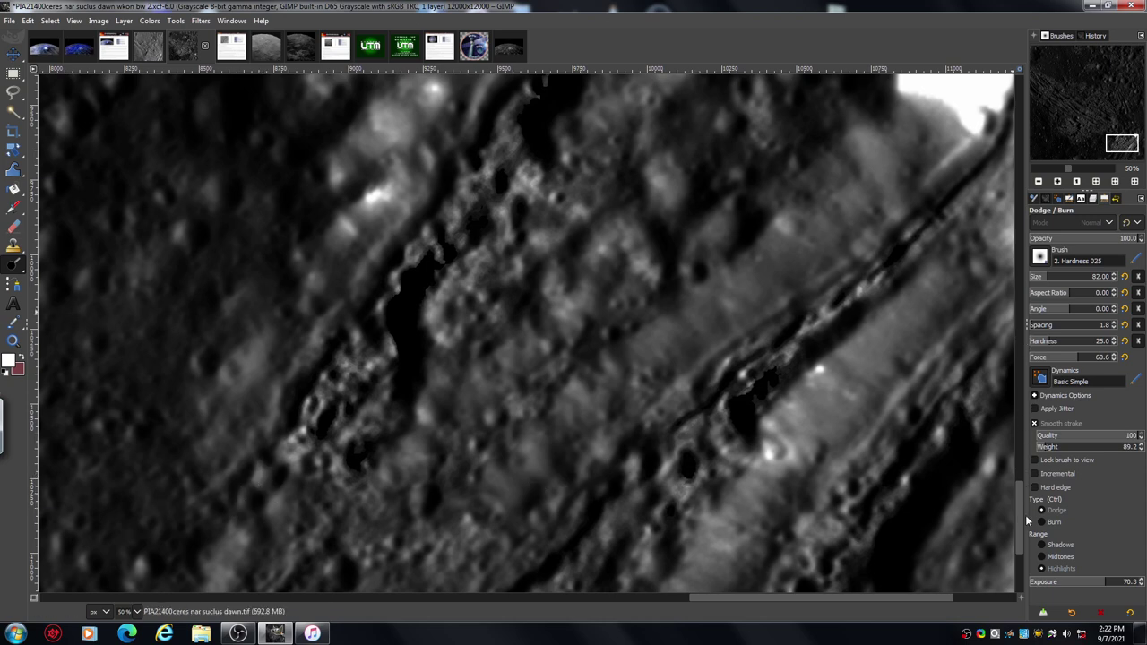
mouse_move(1025, 514)
left_mouse_down()
mouse_move(1010, 432)
mouse_move(1009, 442)
left_mouse_up()
Step: Zoom out to 18.2%, scroll up, then zoom to 33% above the bright crater
left_click(1038, 182)
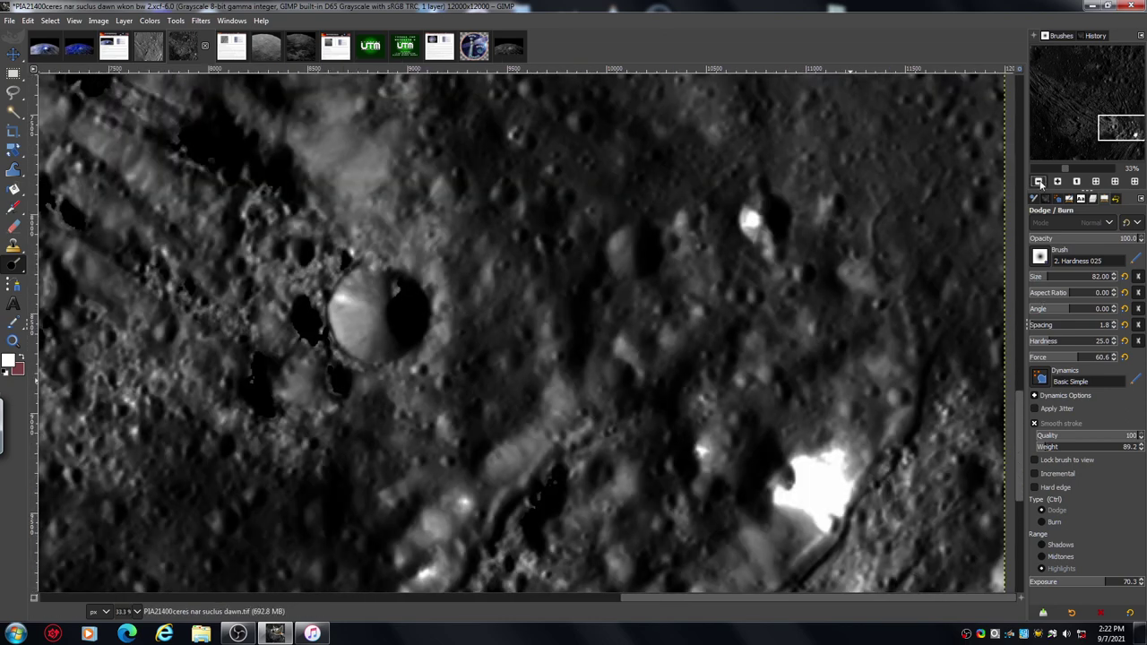
left_click(1038, 182)
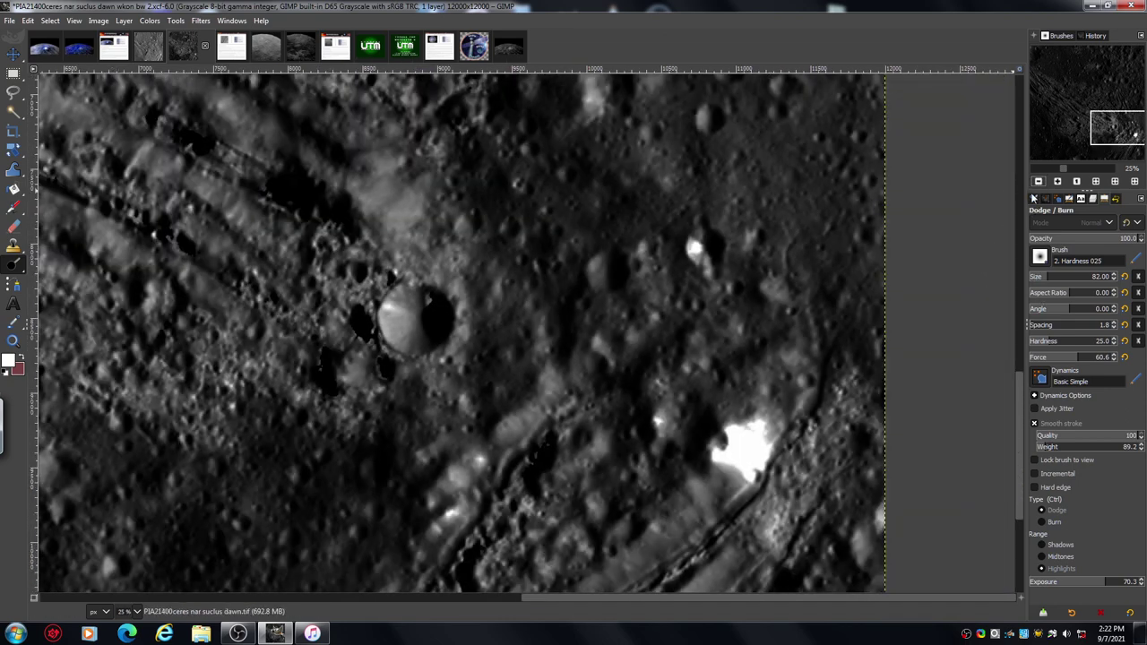
left_click(1038, 182)
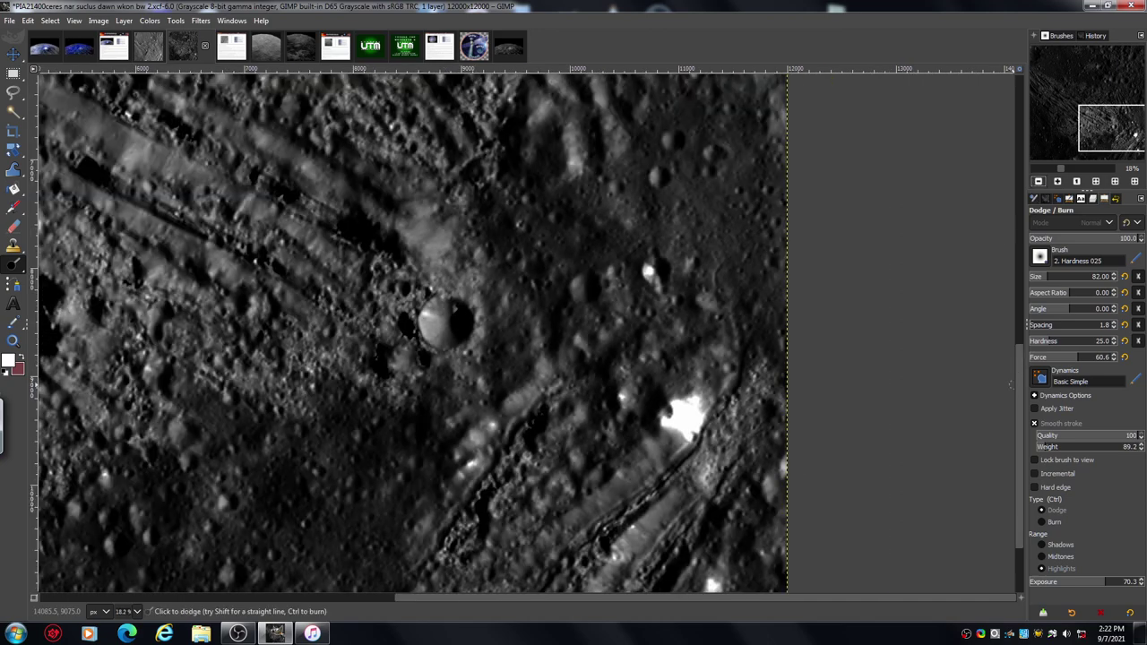
scroll(1015, 362, "up", 5)
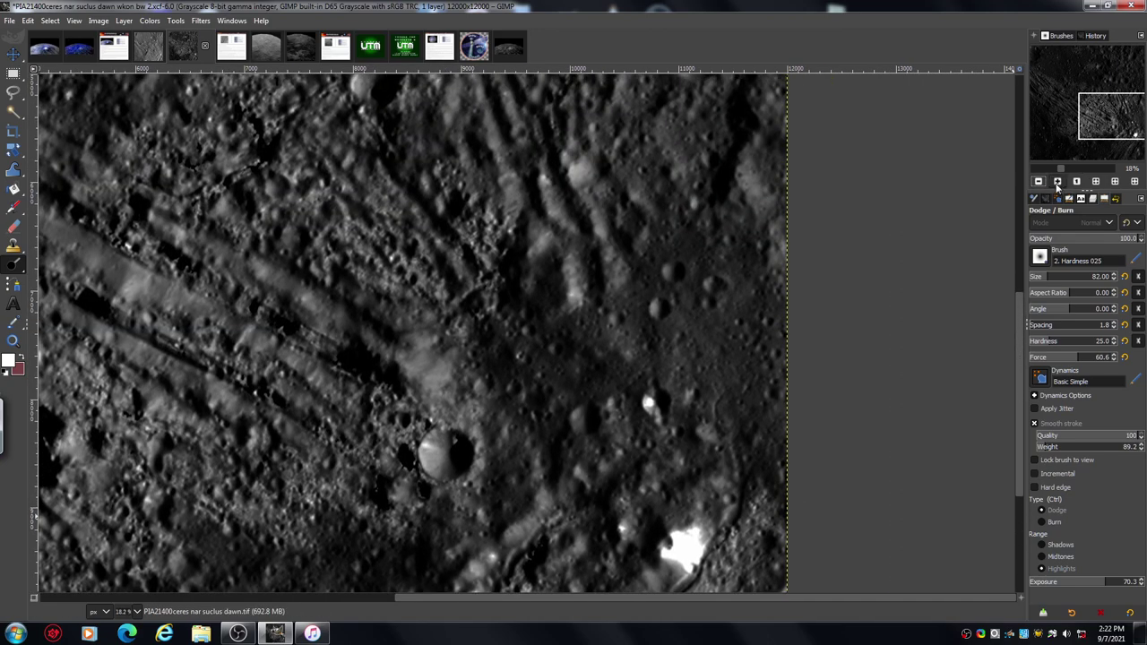
left_click(1058, 182)
left_click(1058, 182)
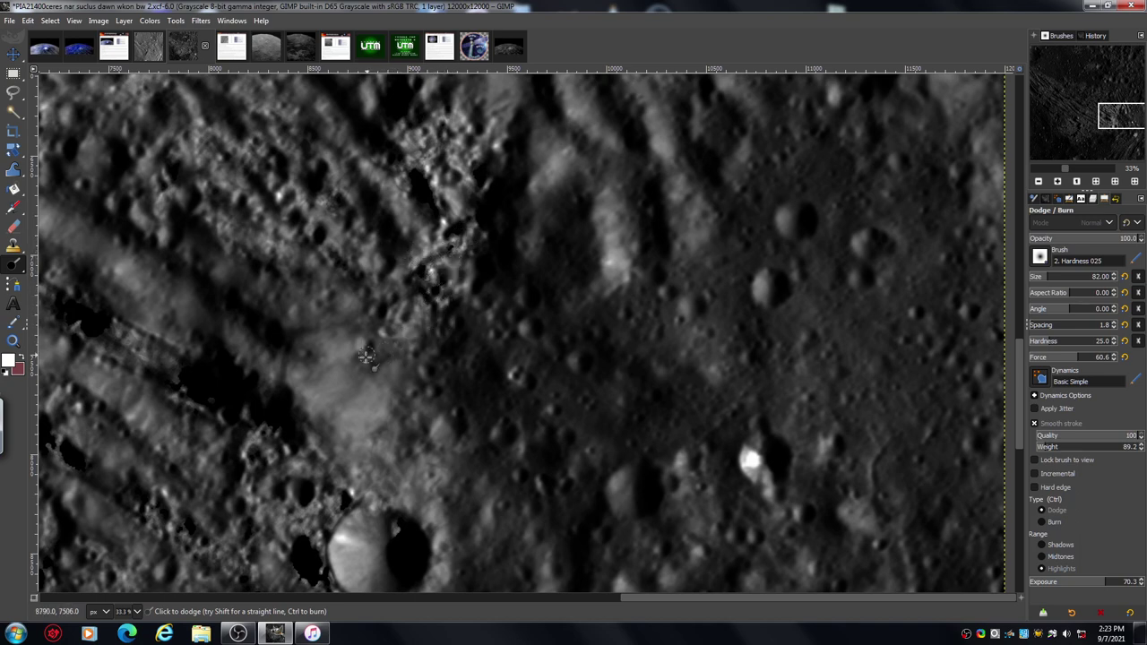
Step: Dodge the rough crater patch upward toward the dark area, then zoom out to 18.2%
mouse_move(374, 349)
left_mouse_down()
mouse_move(419, 338)
mouse_move(371, 341)
mouse_move(444, 346)
mouse_move(385, 320)
mouse_move(406, 318)
mouse_move(384, 326)
mouse_move(392, 303)
mouse_move(364, 290)
mouse_move(407, 287)
mouse_move(439, 329)
mouse_move(428, 356)
mouse_move(450, 331)
mouse_move(428, 317)
mouse_move(447, 321)
mouse_move(418, 285)
mouse_move(385, 292)
mouse_move(421, 285)
mouse_move(394, 300)
mouse_move(400, 308)
mouse_move(418, 276)
mouse_move(469, 265)
mouse_move(452, 269)
mouse_move(478, 202)
mouse_move(484, 215)
mouse_move(477, 191)
mouse_move(494, 209)
mouse_move(471, 192)
mouse_move(496, 210)
mouse_move(471, 197)
mouse_move(483, 188)
mouse_move(498, 226)
mouse_move(490, 145)
mouse_move(478, 159)
mouse_move(493, 150)
mouse_move(482, 171)
mouse_move(475, 336)
left_mouse_up()
mouse_move(380, 275)
left_mouse_down()
mouse_move(487, 238)
mouse_move(446, 140)
left_mouse_up()
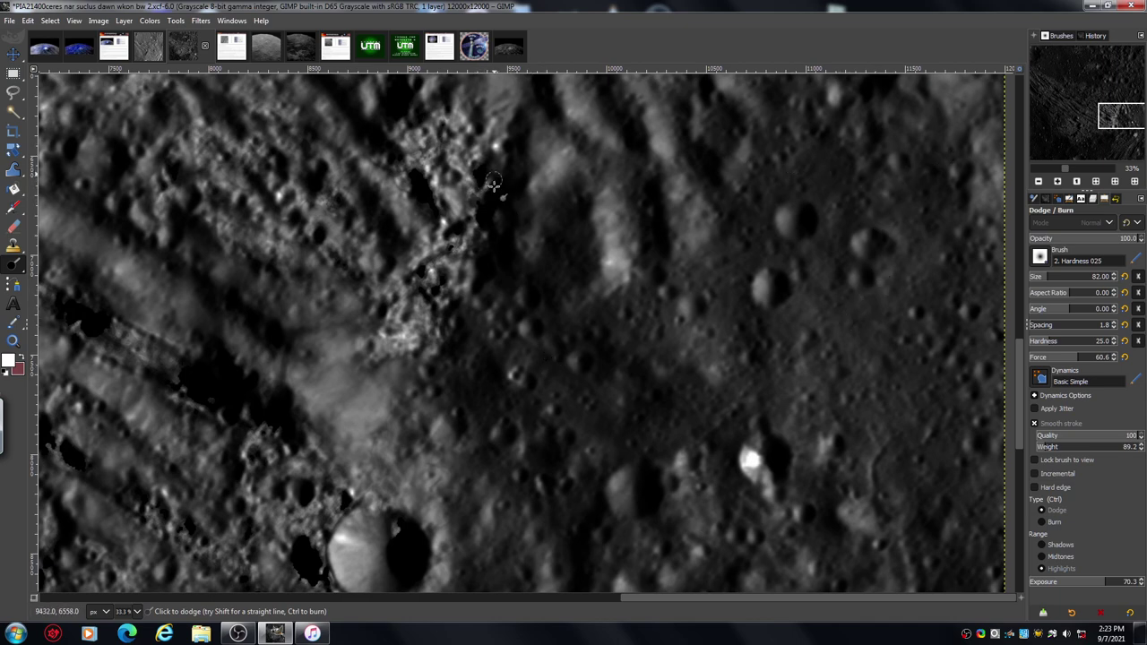
left_click(1039, 181)
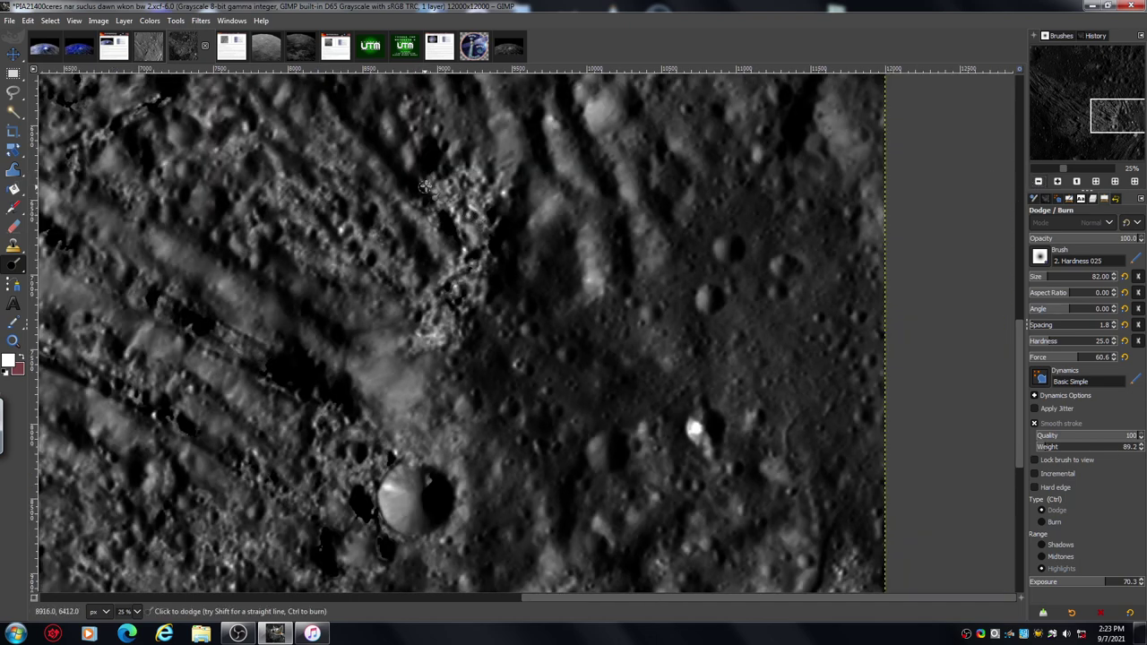
left_click(1039, 181)
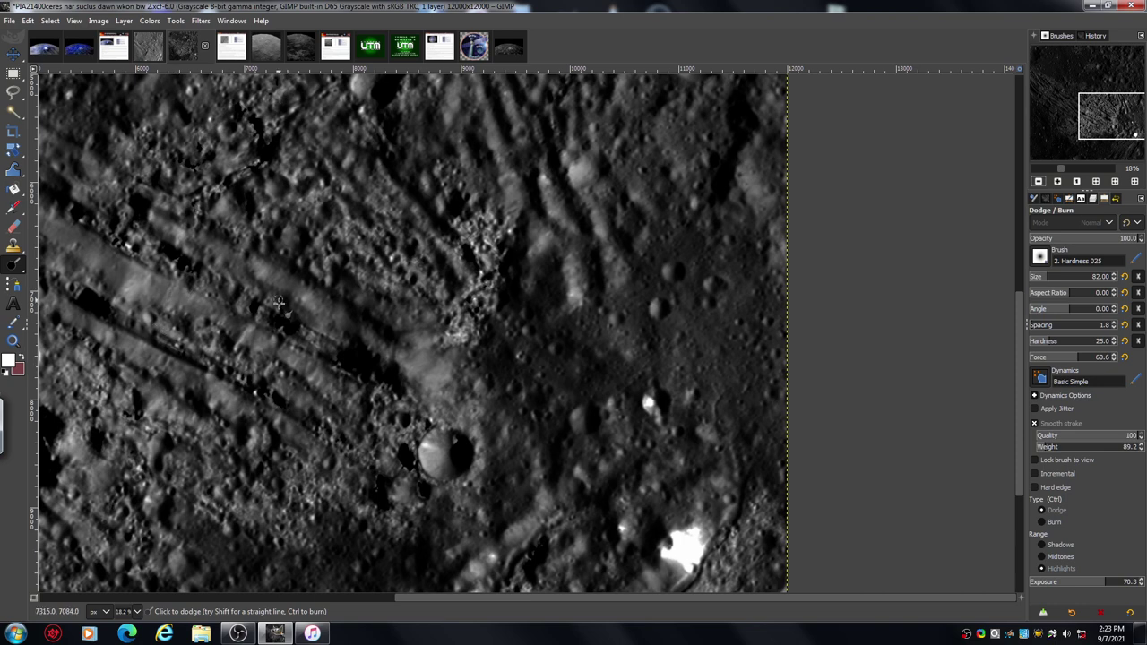
Step: Open PIA19616 ceres wkon.xcf from the File > Open dialog
left_click(11, 21)
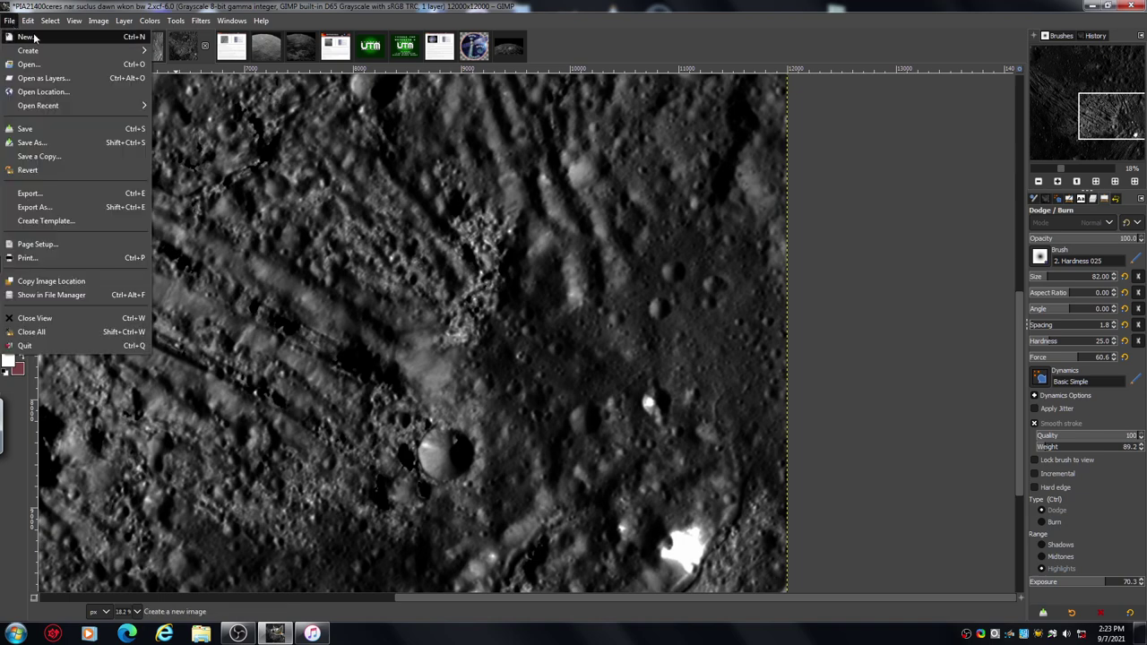
left_click(82, 63)
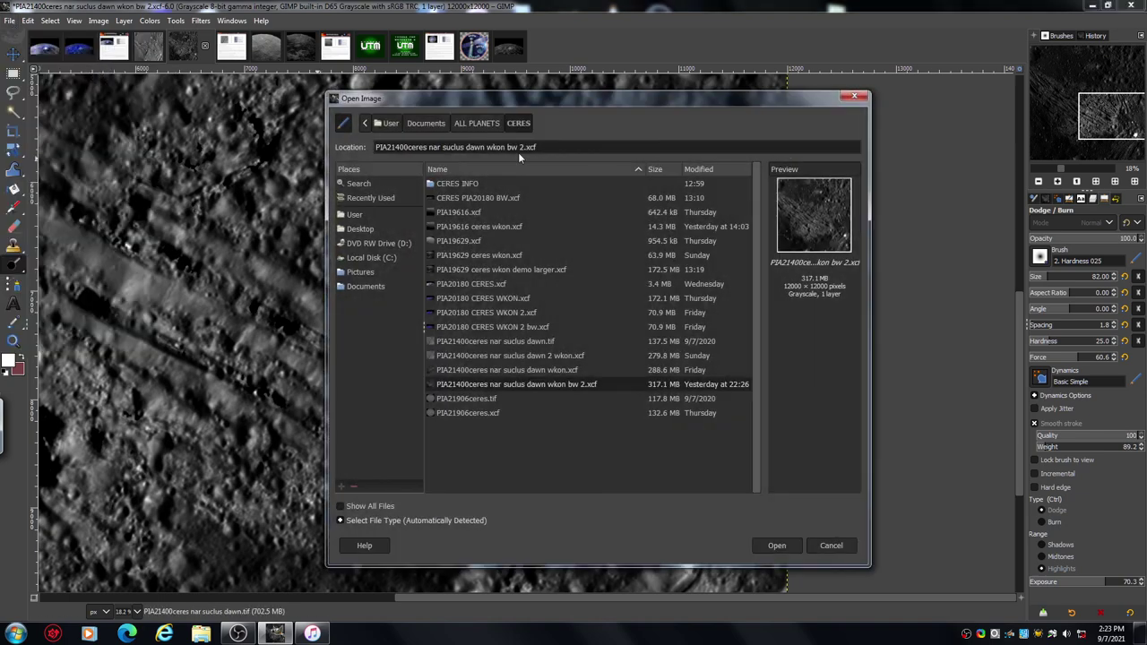
left_click(482, 227)
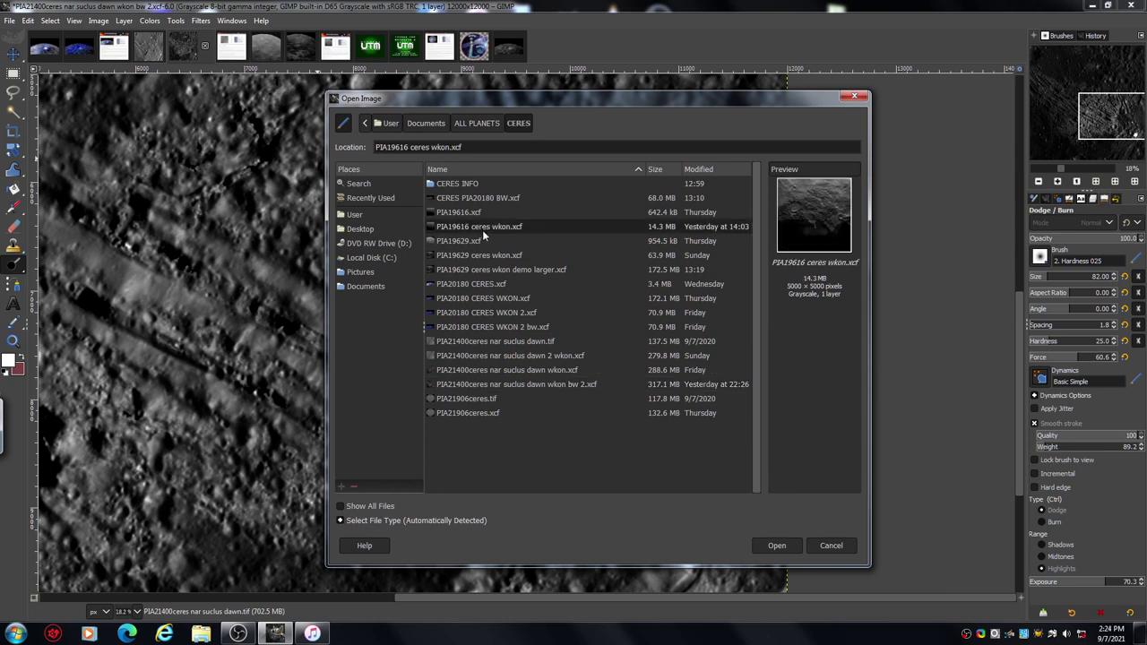
left_click(777, 546)
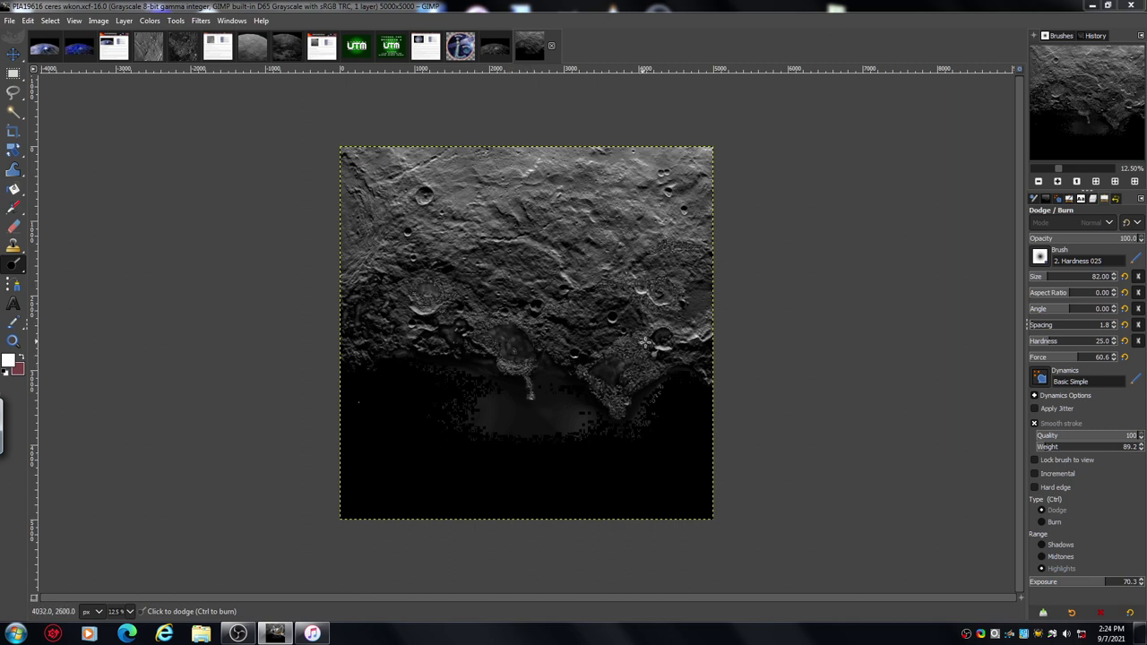
Step: Dab a dodge stroke on the new image, then zoom in toward the crater edge
left_click_drag(604, 360, 624, 373)
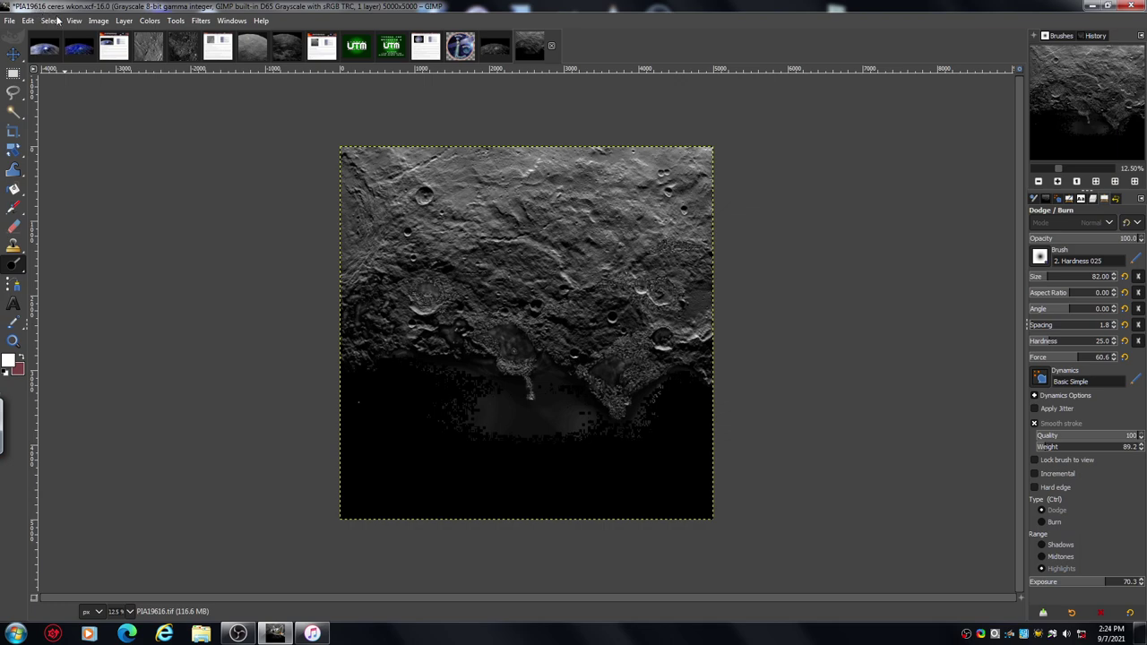
left_click(1058, 182)
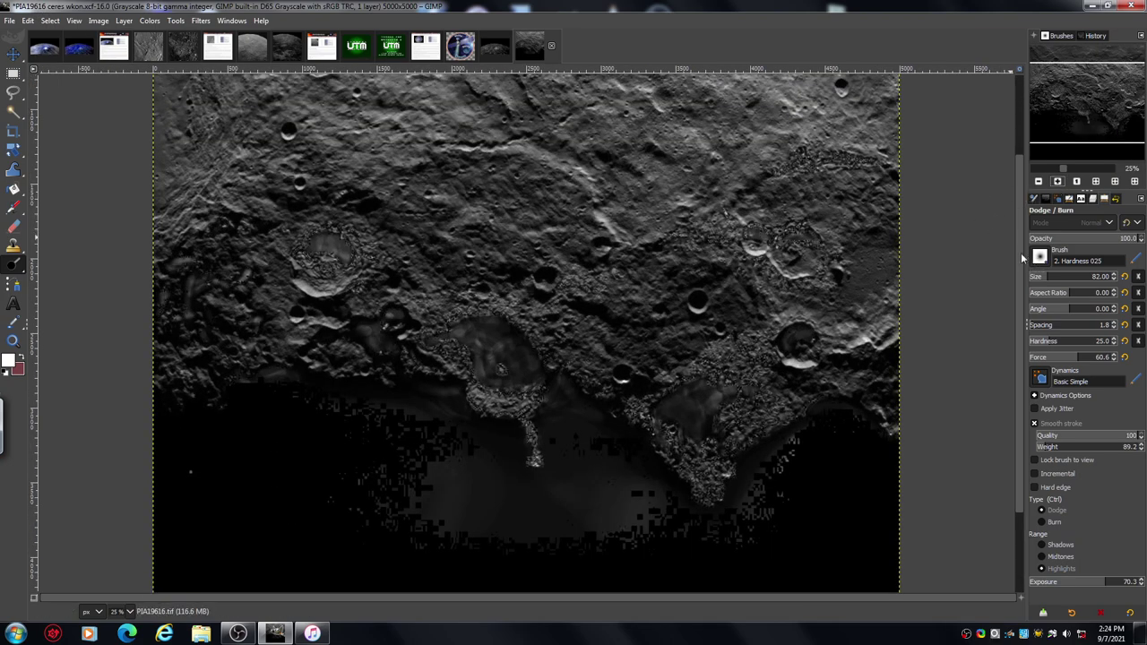
left_click_drag(1021, 253, 1018, 304)
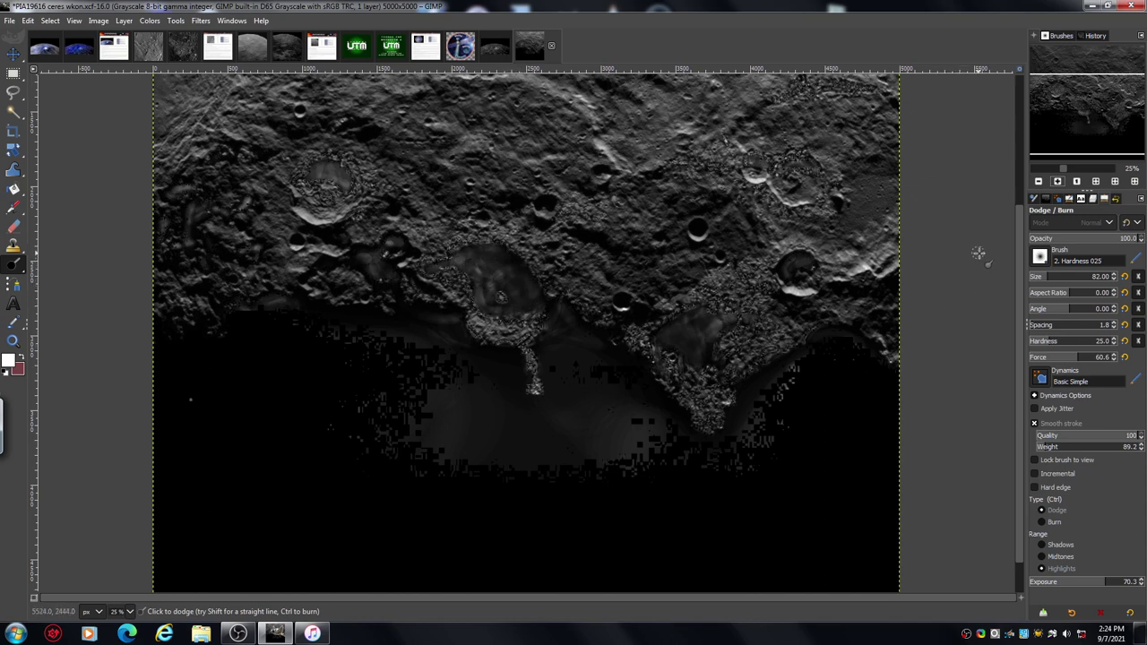
left_click(1058, 182)
left_click(1058, 182)
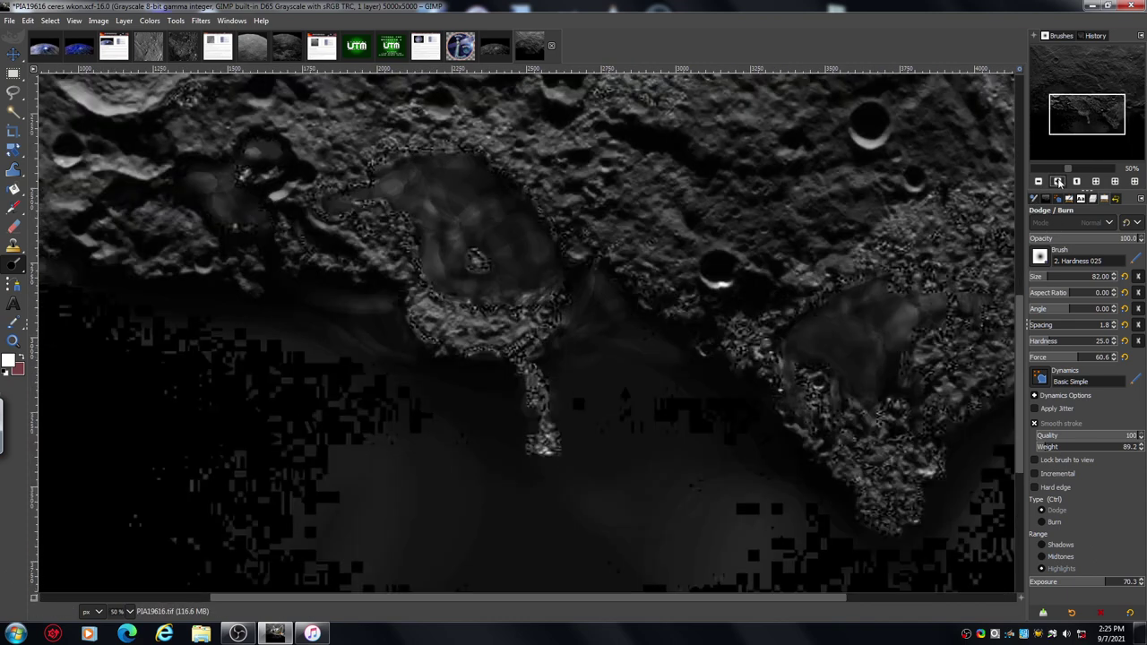
left_click(1058, 182)
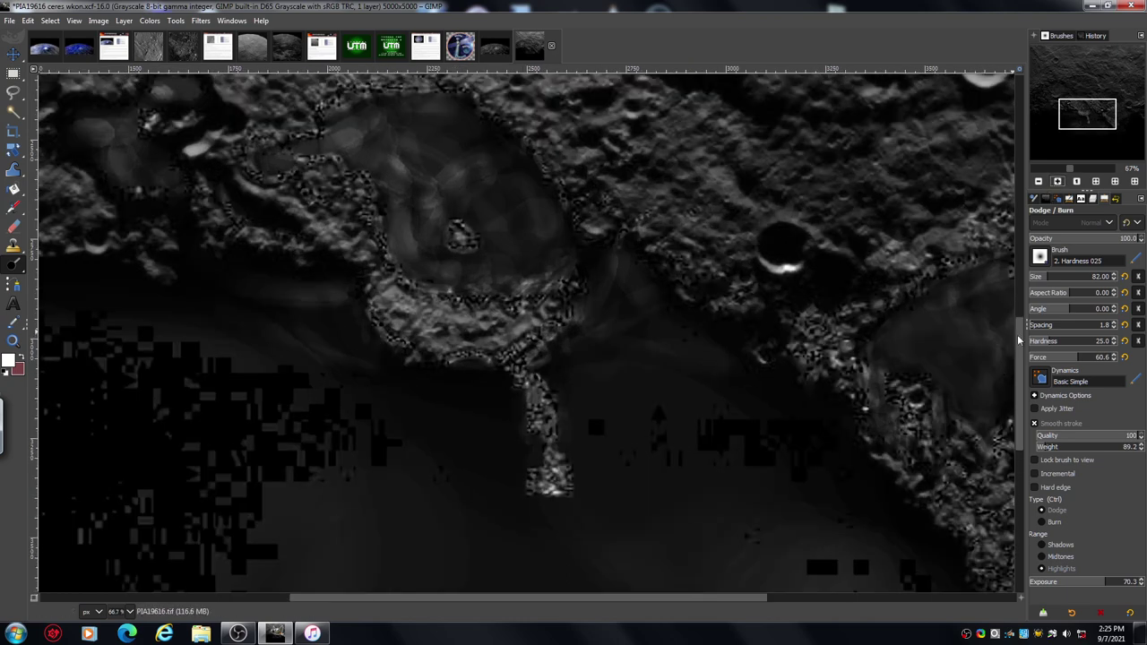
left_click_drag(1020, 339, 1028, 397)
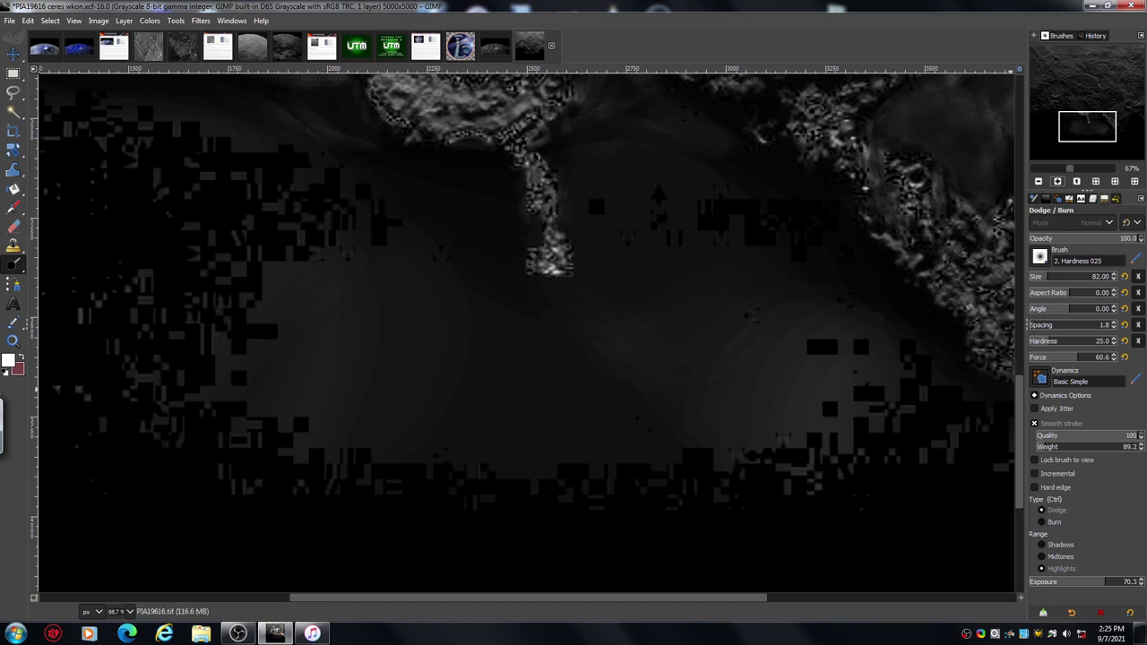
scroll(1037, 278, "up", 3)
mouse_move(751, 598)
left_mouse_down()
mouse_move(767, 598)
mouse_move(754, 598)
left_mouse_up()
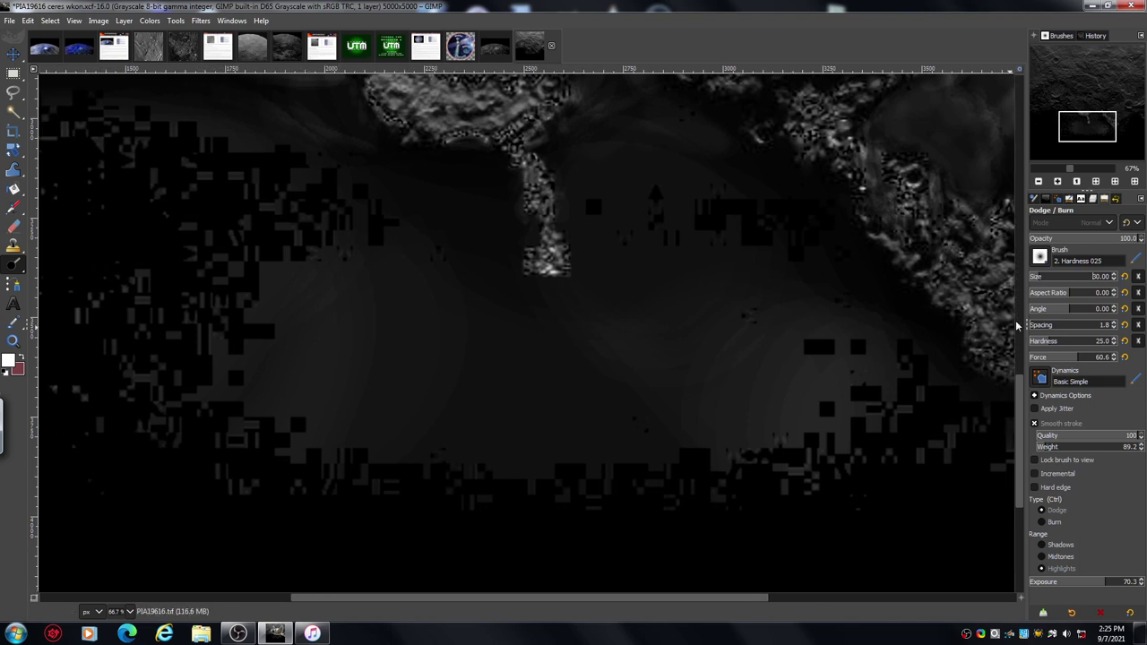
Step: View at 100%, zoom out and back in, and center the view on the large crater
left_click(1058, 182)
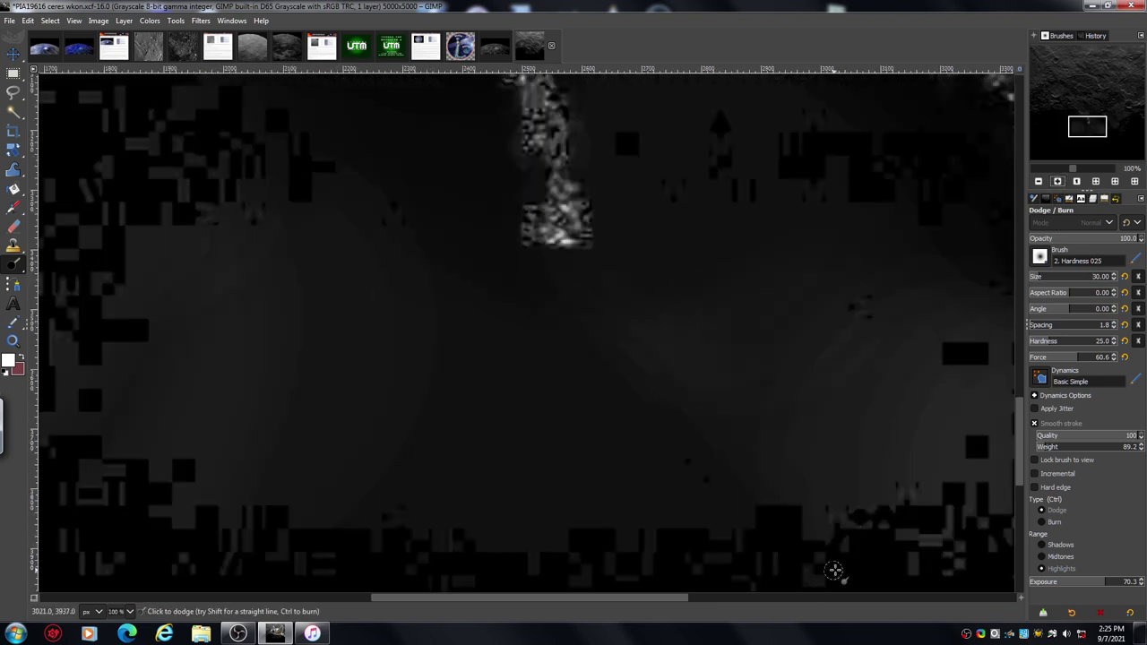
scroll(1017, 439, "up", 1)
left_click_drag(1018, 440, 1018, 415)
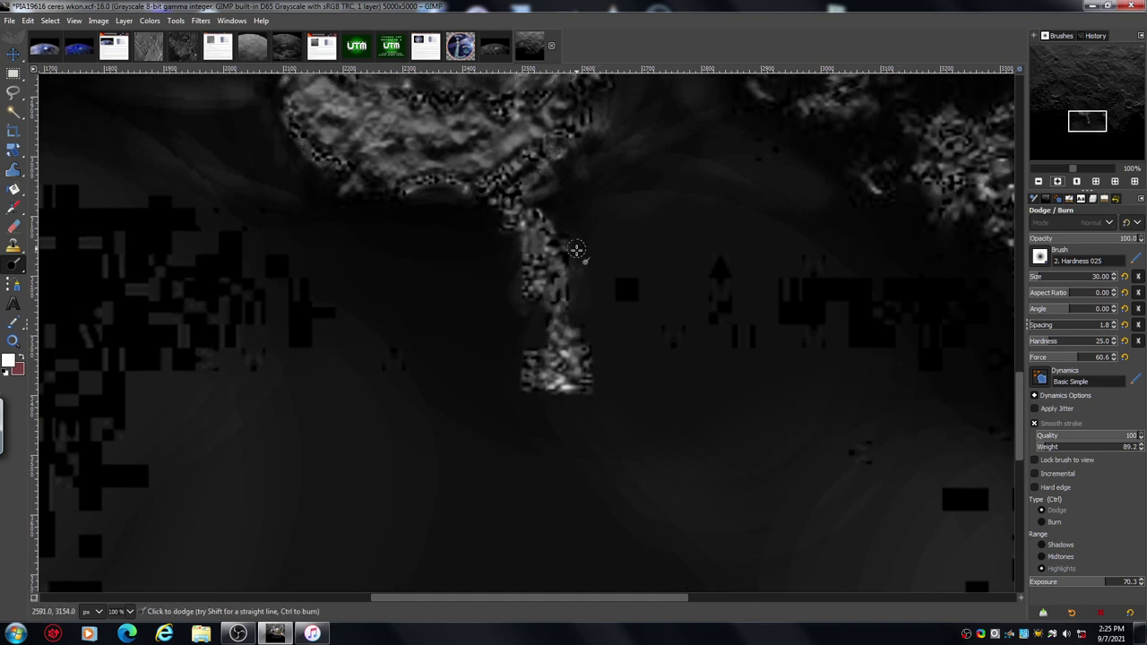
left_click(1038, 182)
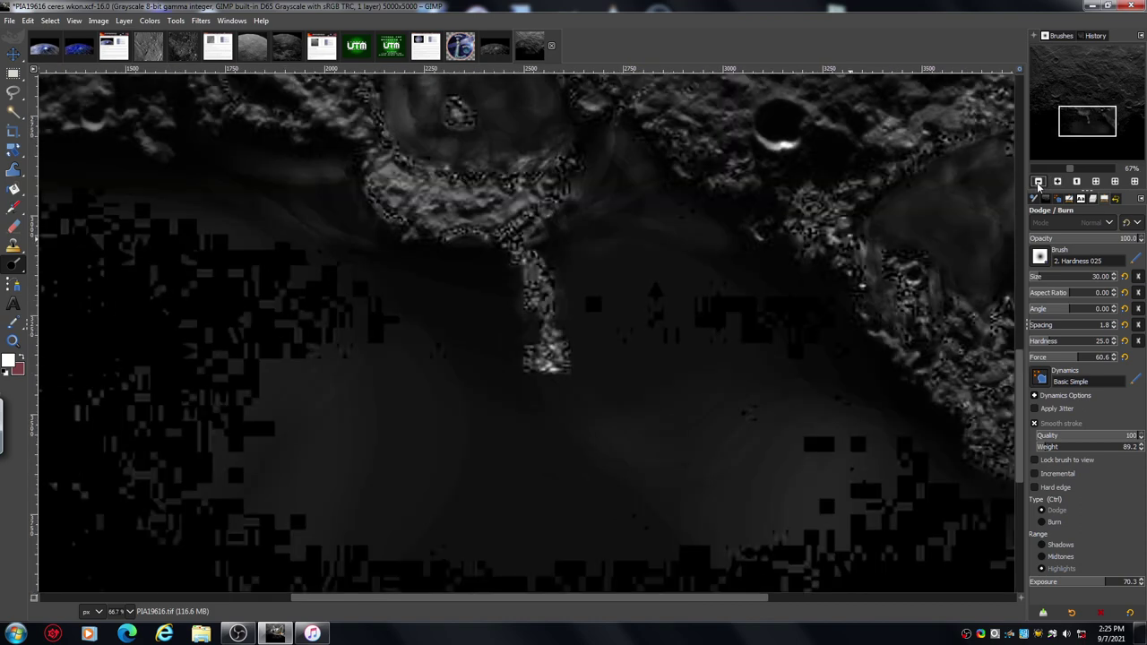
left_click(1038, 182)
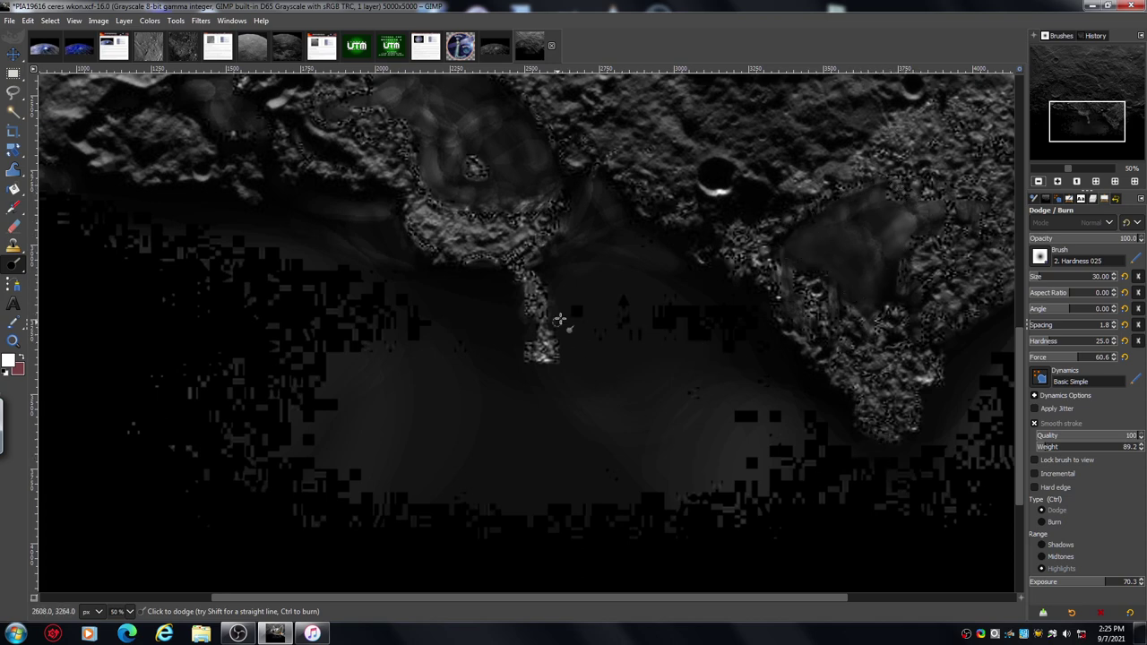
left_click(1059, 181)
left_click(1059, 181)
left_click_drag(1088, 121, 1078, 106)
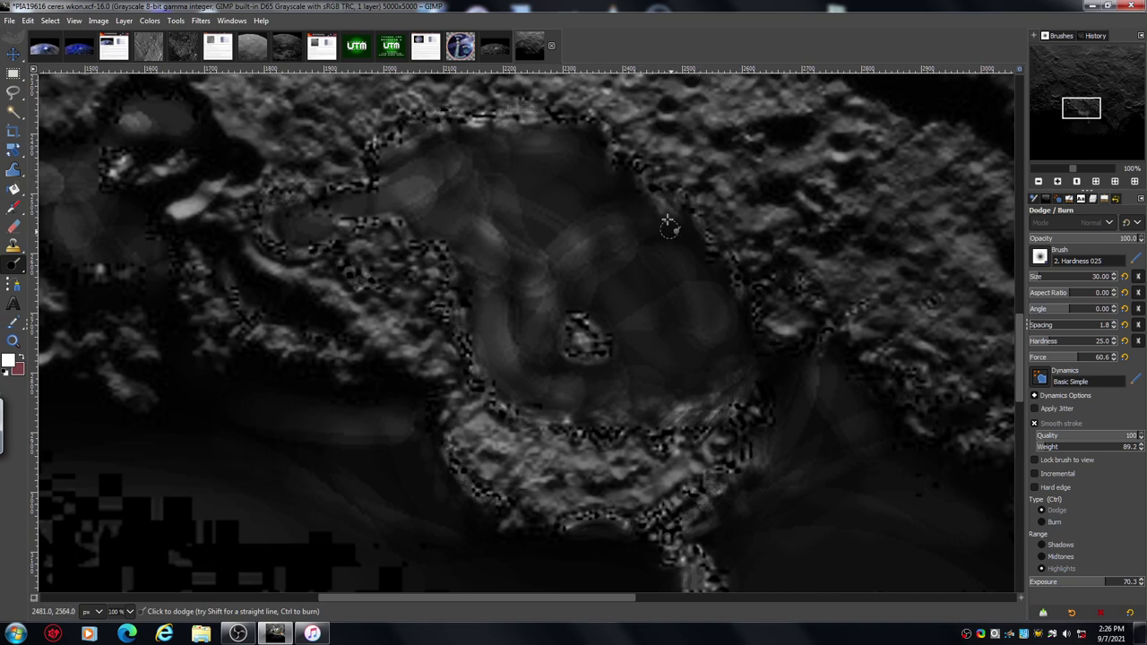
Step: Zoom out to 50%, pan the canvas left and up, and open the File menu
left_click(1039, 181)
left_click(1039, 181)
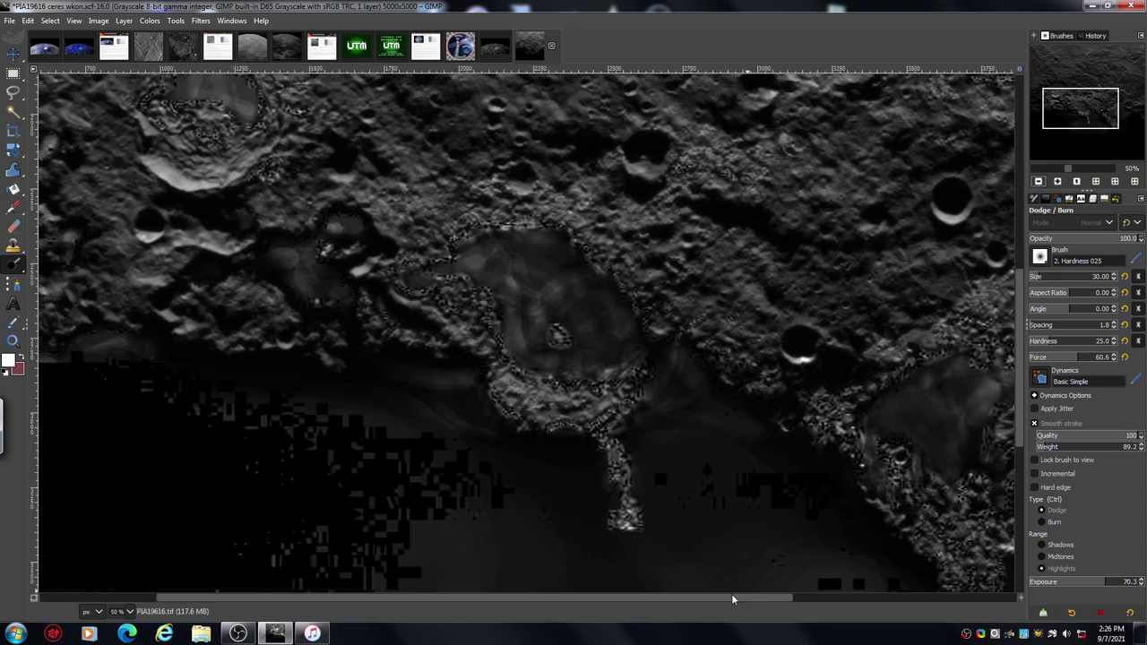
left_click_drag(731, 597, 610, 603)
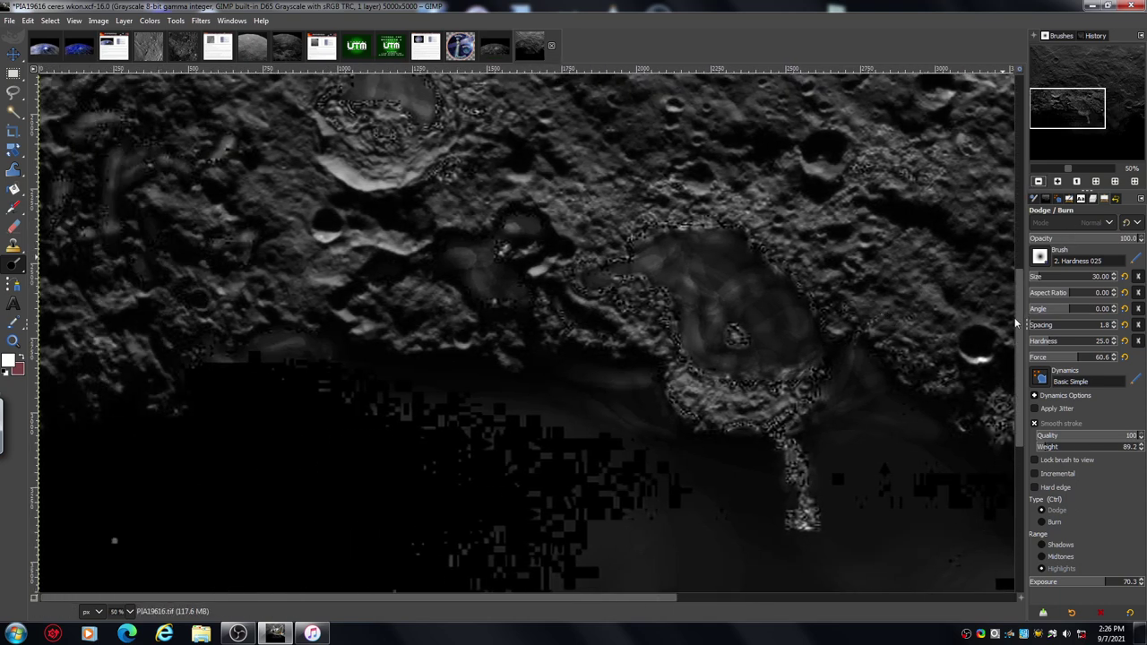
left_click_drag(1021, 328, 1016, 305)
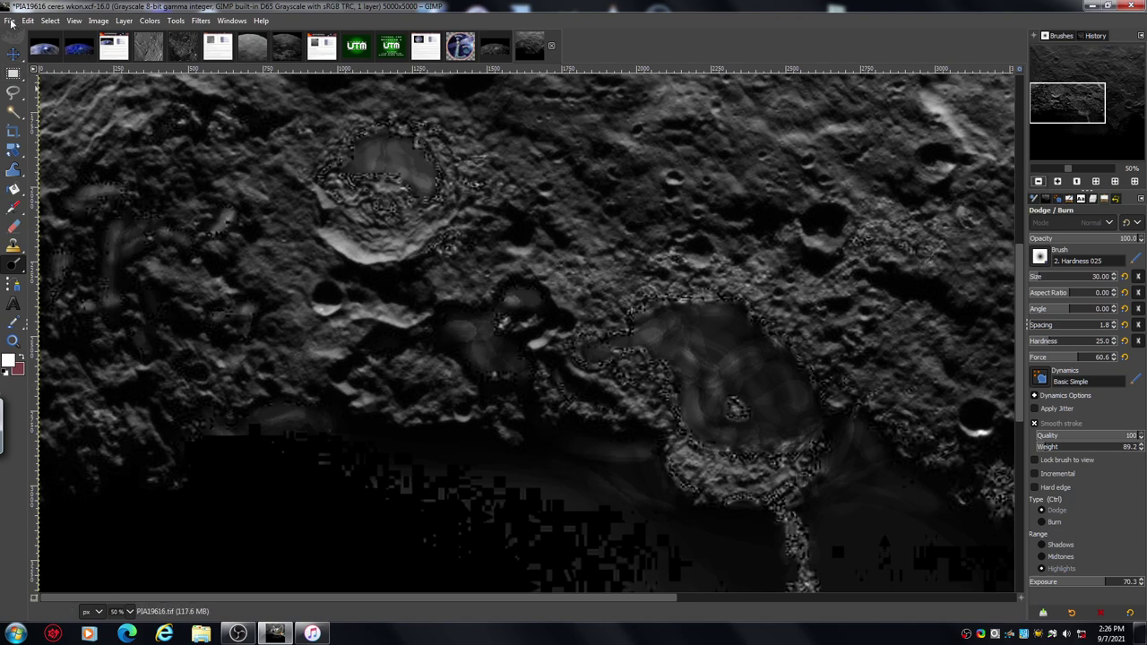
left_click(11, 21)
Step: Open the original 1024×1024 PIA19616.xcf image
left_click(82, 66)
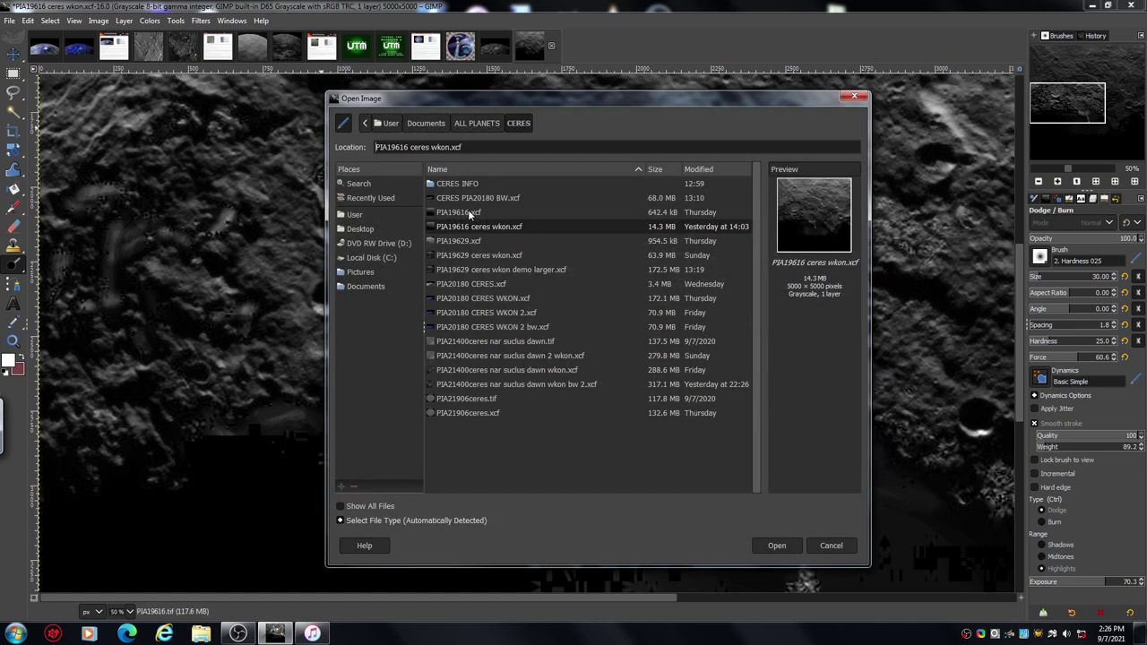
left_click(469, 213)
left_click(780, 550)
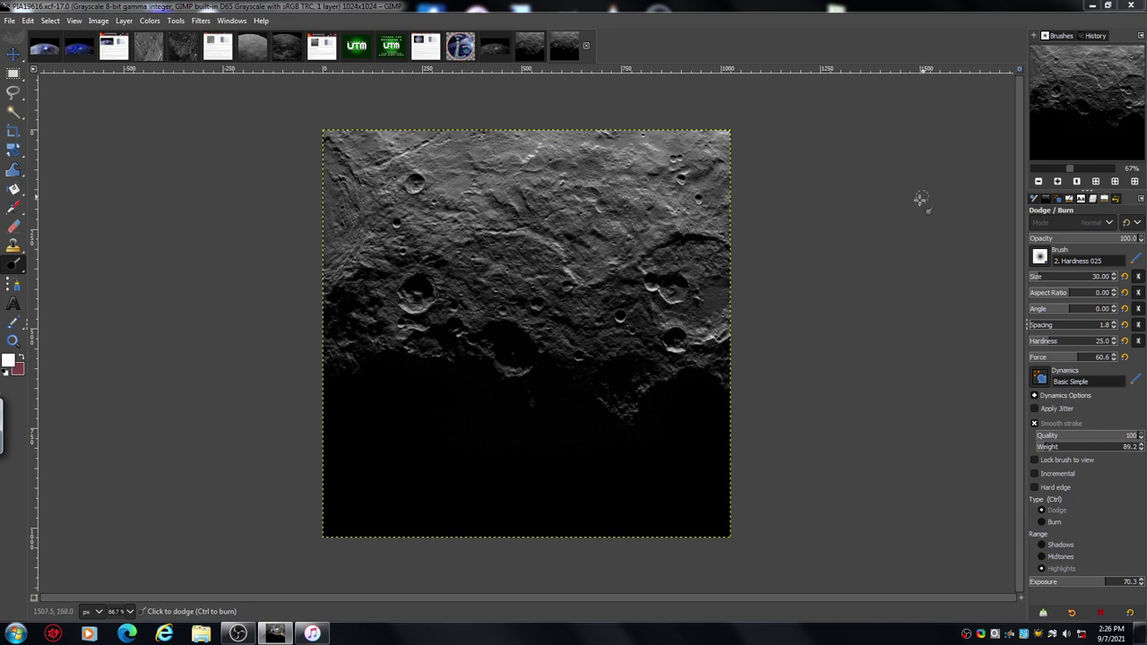
Step: Enlarge it to 150%, scroll through it, then switch back to PIA19616 ceres wkon.xcf
left_click(1057, 182)
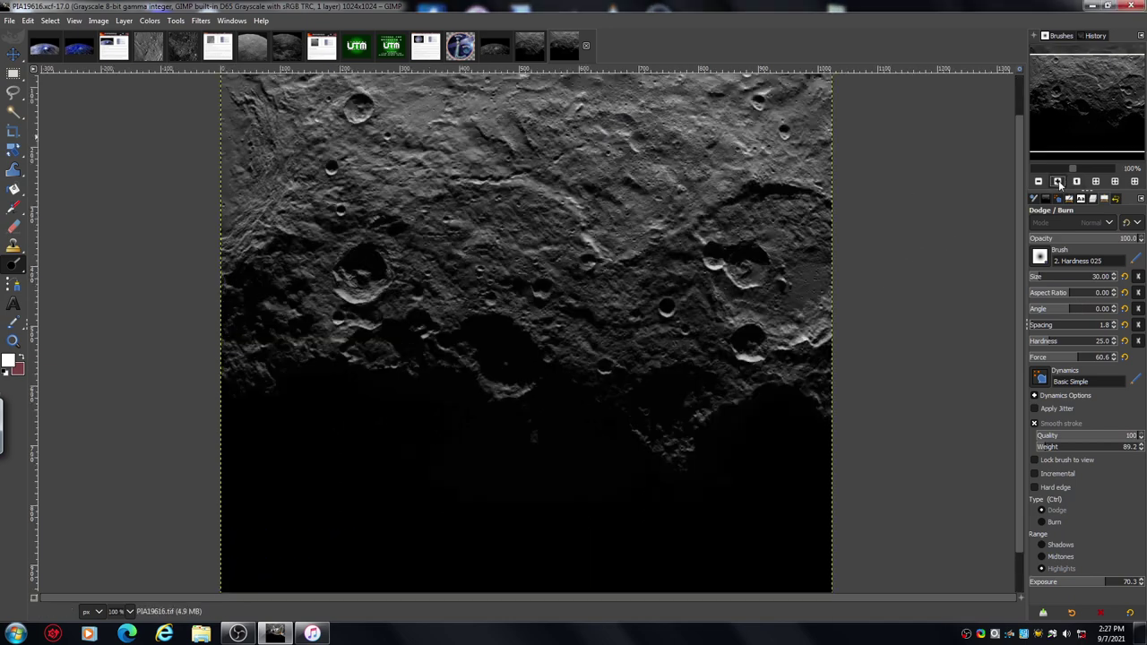
left_click(1058, 182)
scroll(1020, 253, "down", 3)
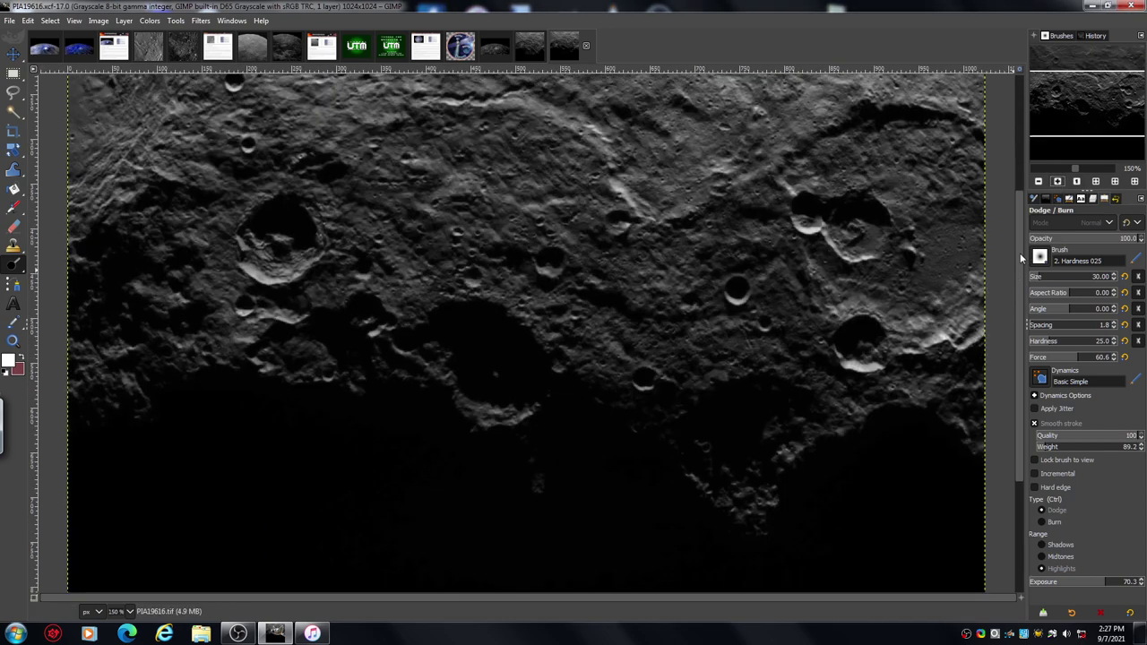
left_click_drag(1019, 312, 1017, 269)
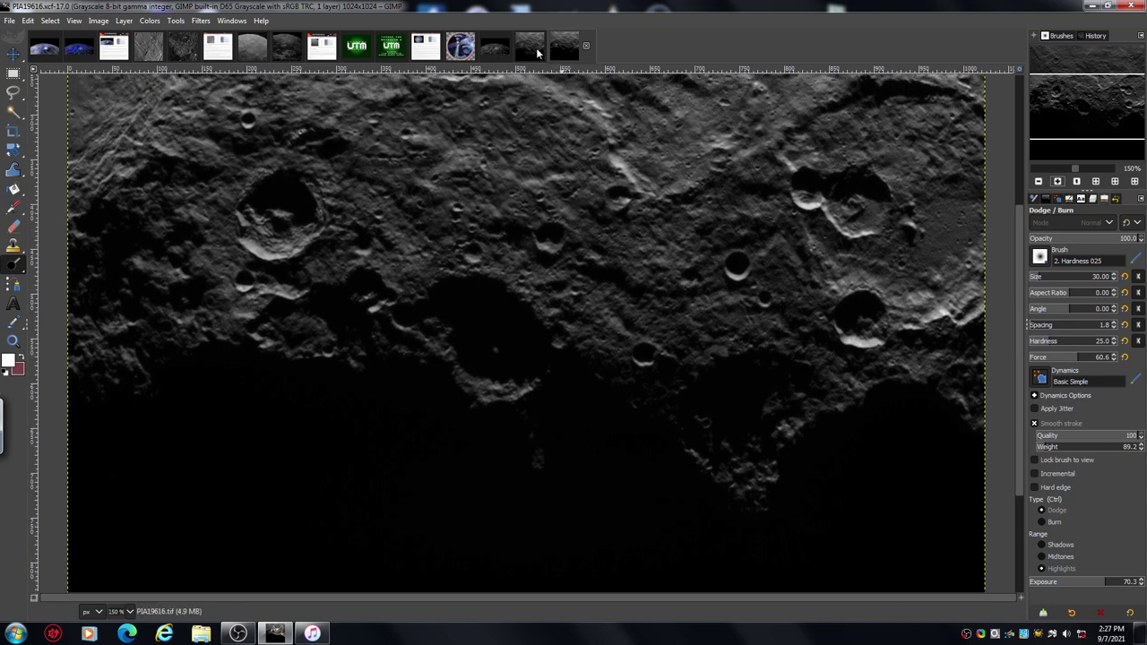
left_click(533, 52)
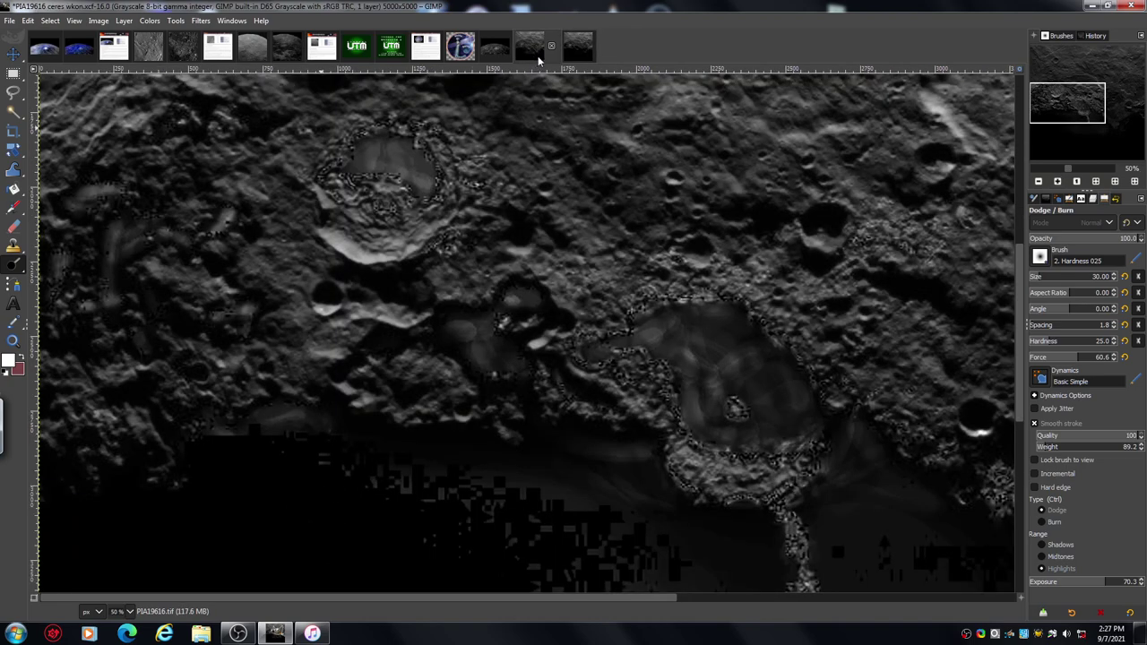
left_click(1058, 182)
left_click(1058, 182)
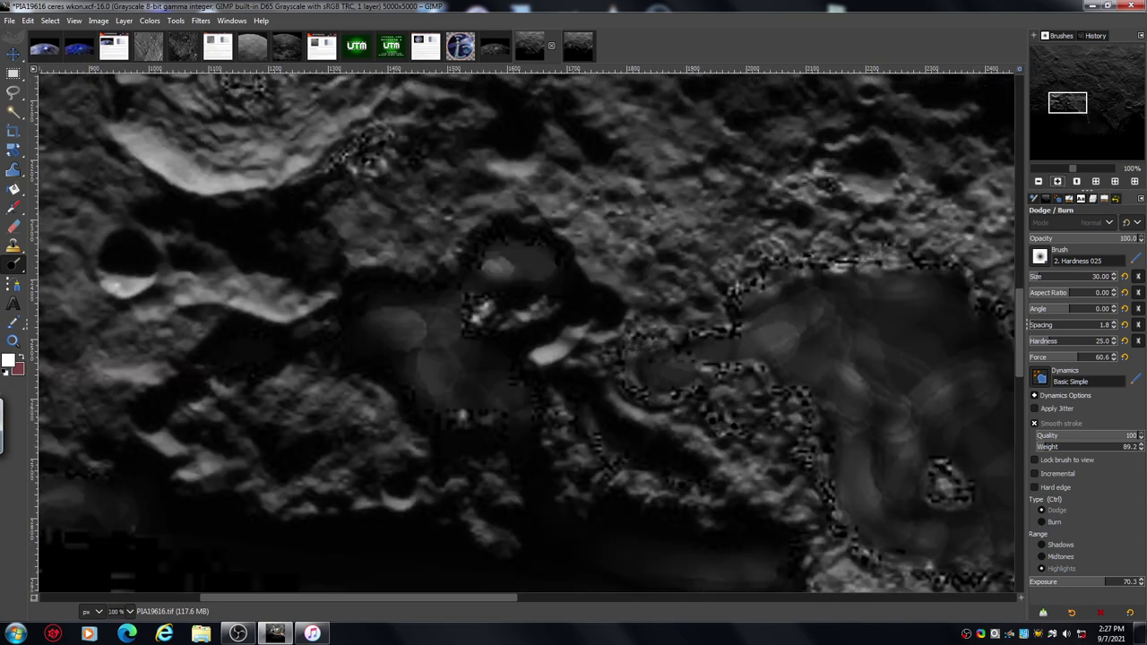
left_click_drag(1069, 106, 1057, 93)
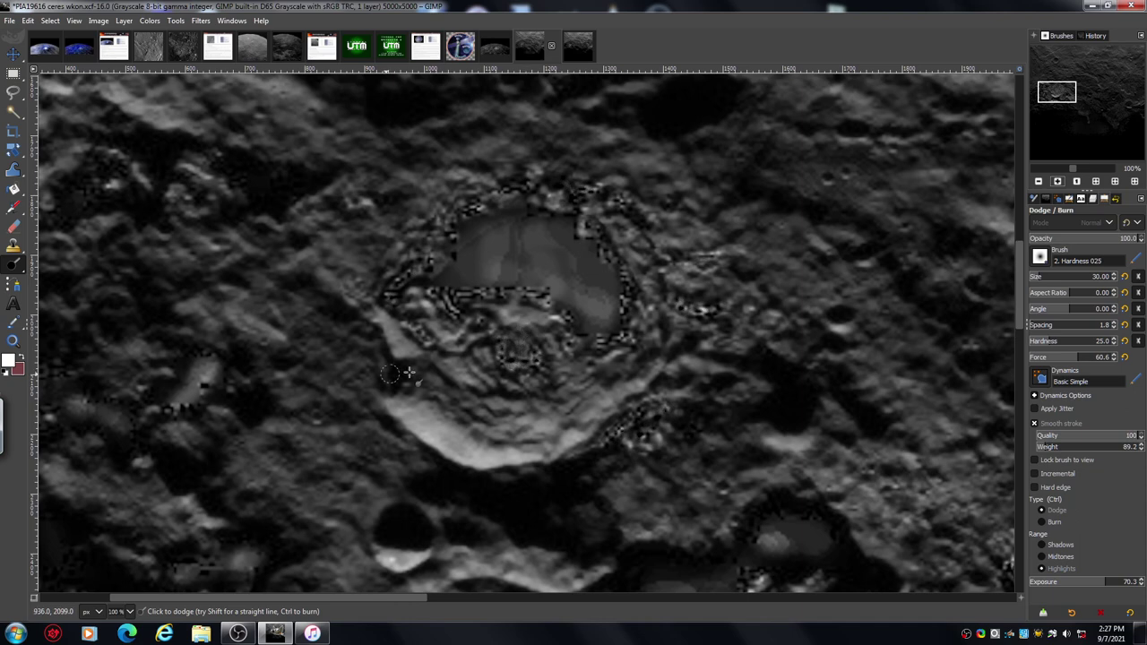
left_click(1039, 181)
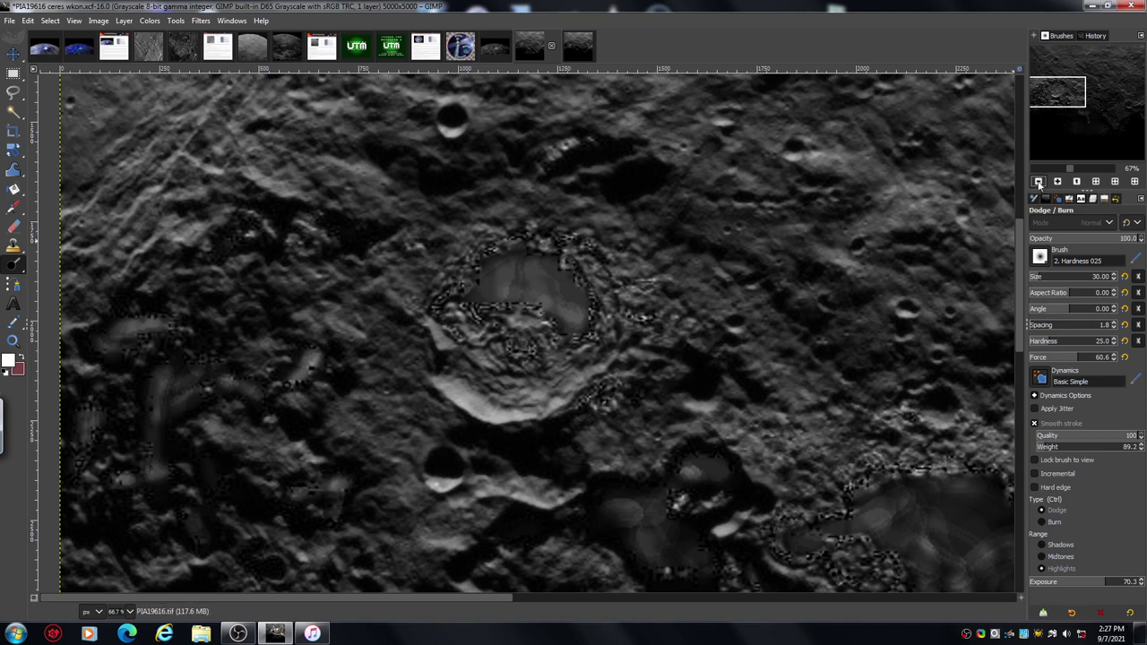
left_click(1038, 182)
left_click_drag(1061, 101, 1110, 107)
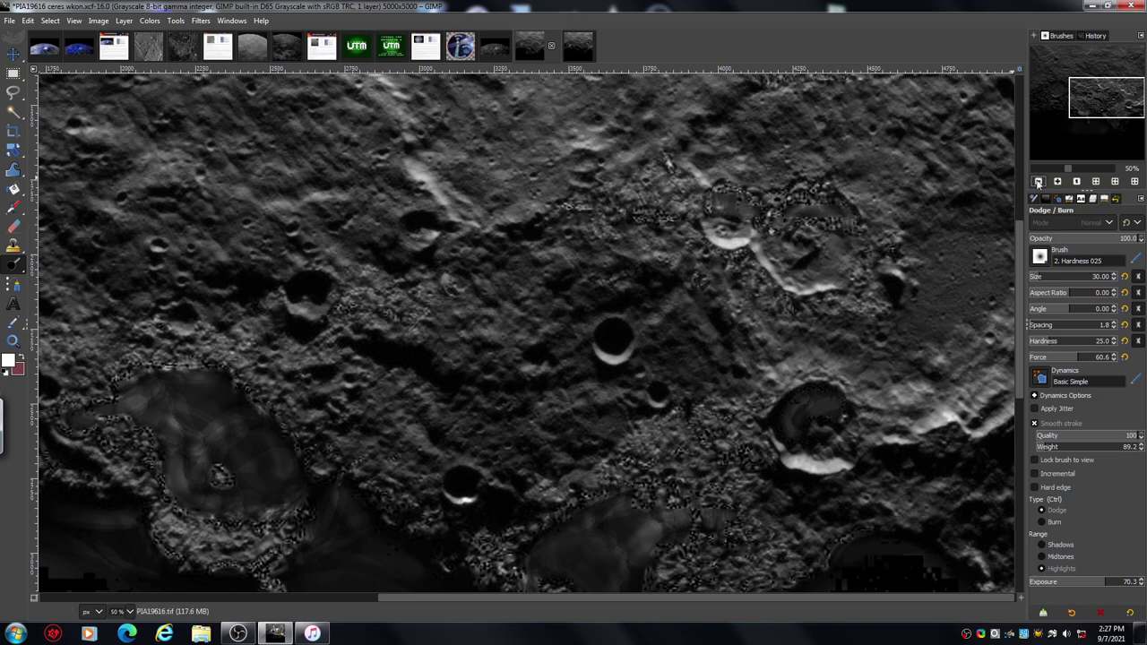
left_click(1038, 182)
left_click(1039, 182)
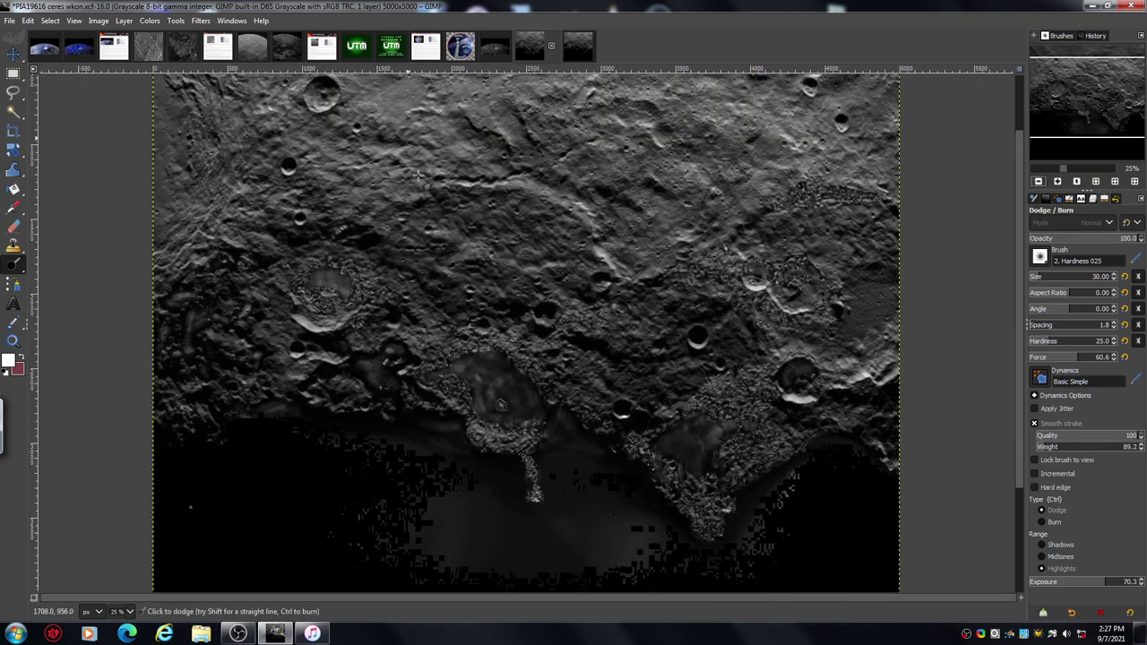
left_click(579, 50)
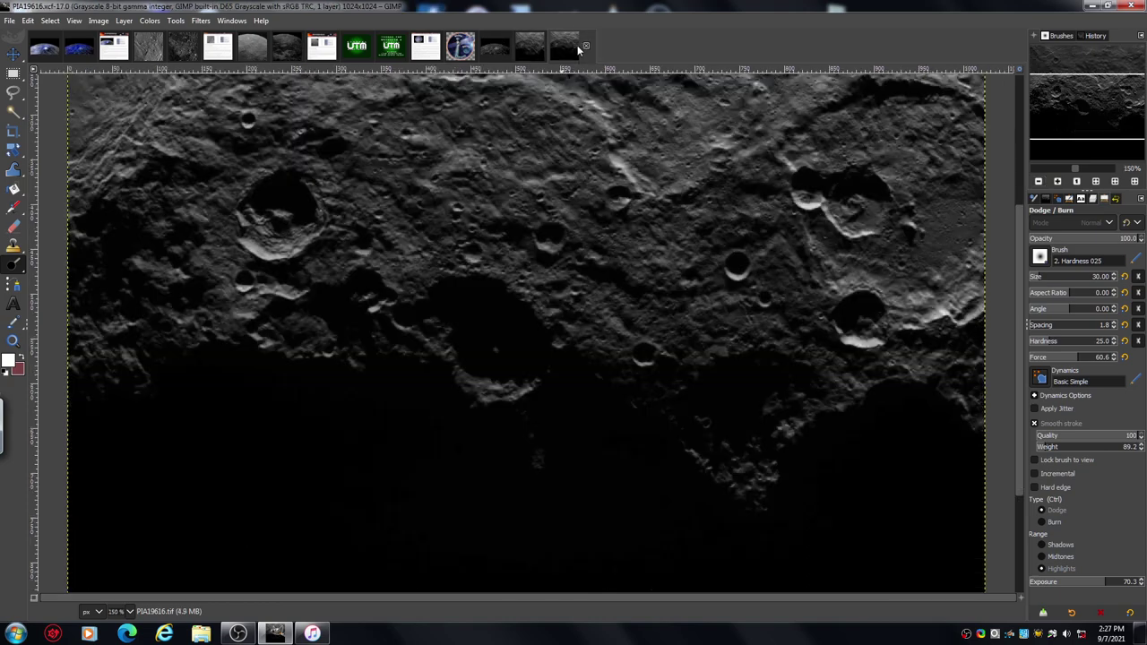
left_click(1038, 182)
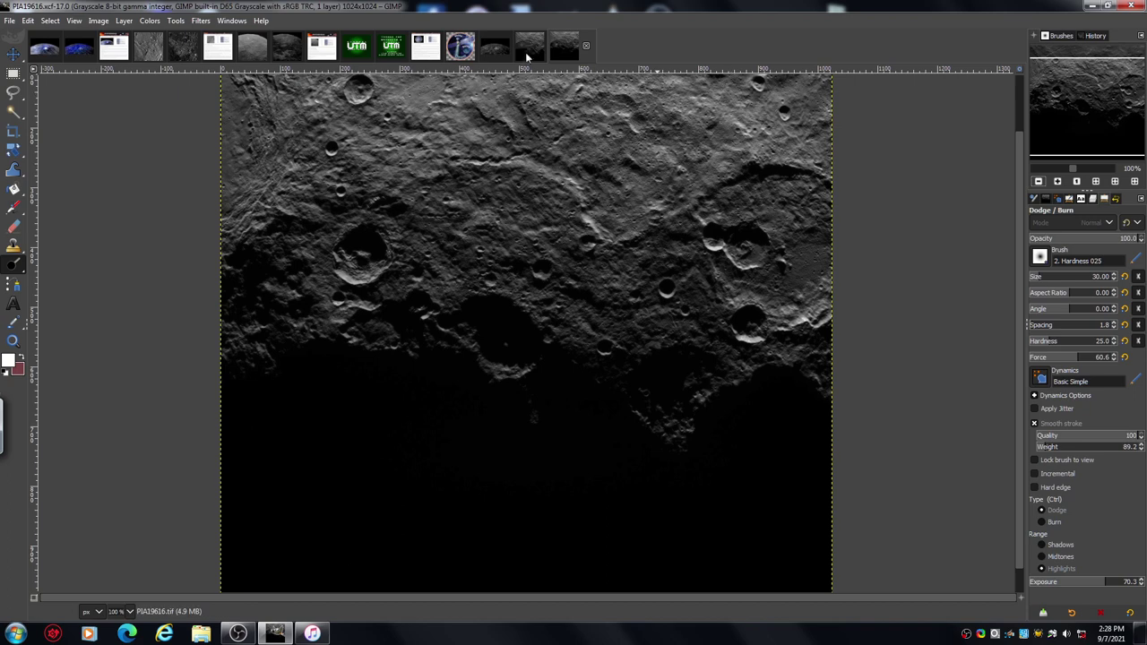
left_click(530, 50)
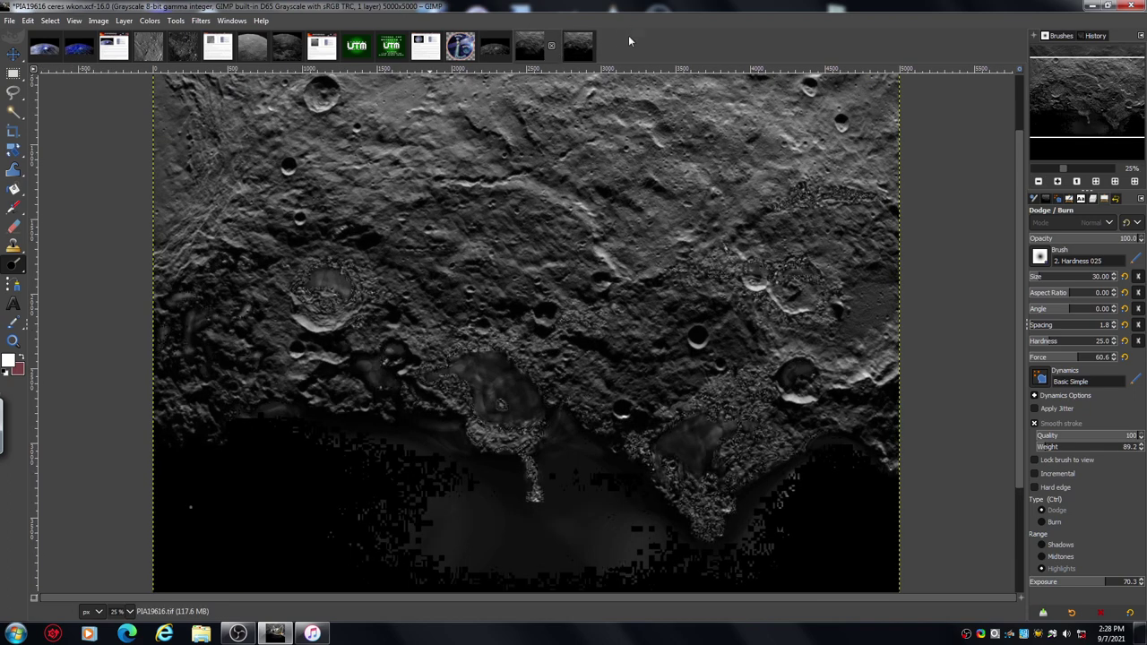
Step: Switch to the PIA19629 CERES INFO.xcf Photojournal page in the image tabs
left_click(321, 50)
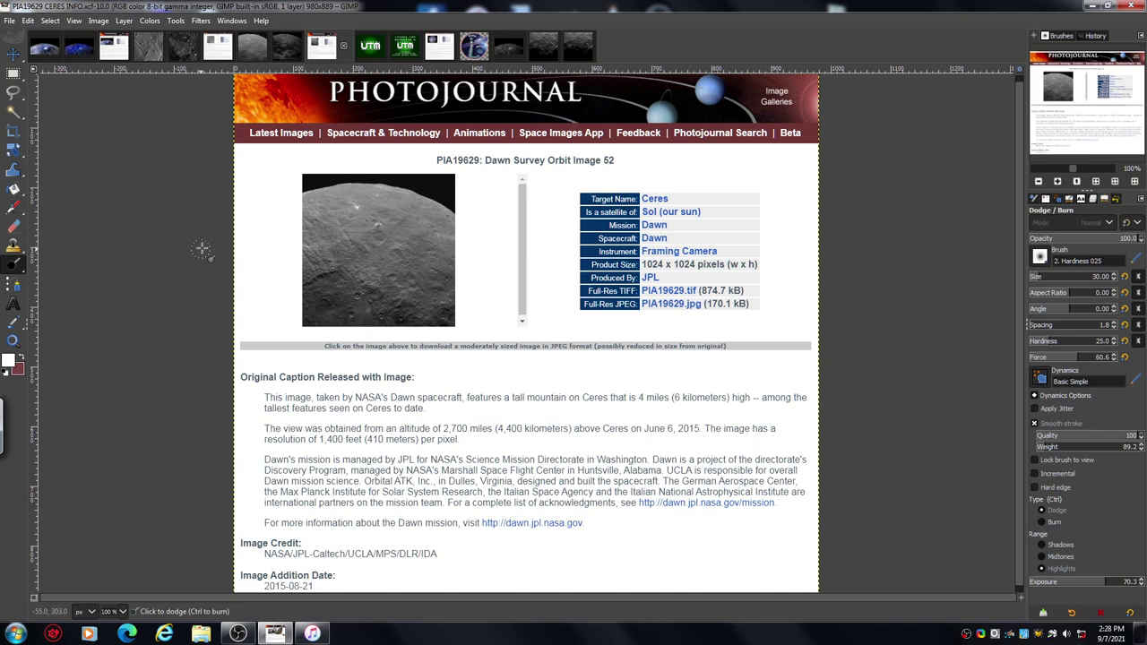
Step: Switch to the 1024px PIA19629 Ceres image, zoom in, and brighten the small bright crater's rim
left_click(255, 52)
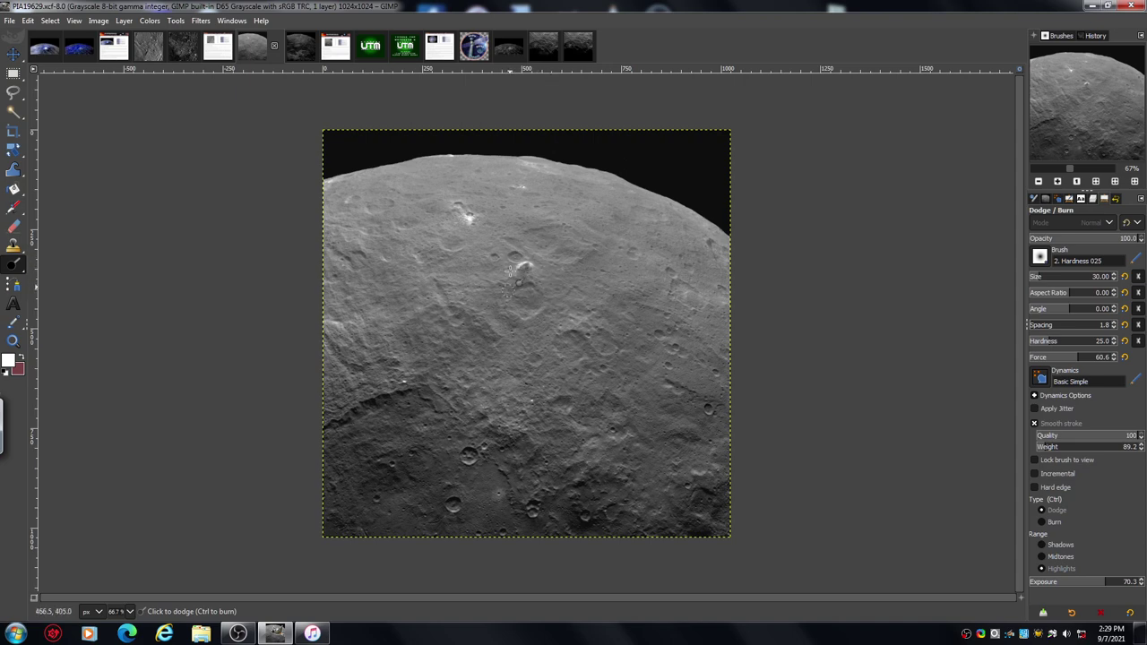
left_click(1058, 181)
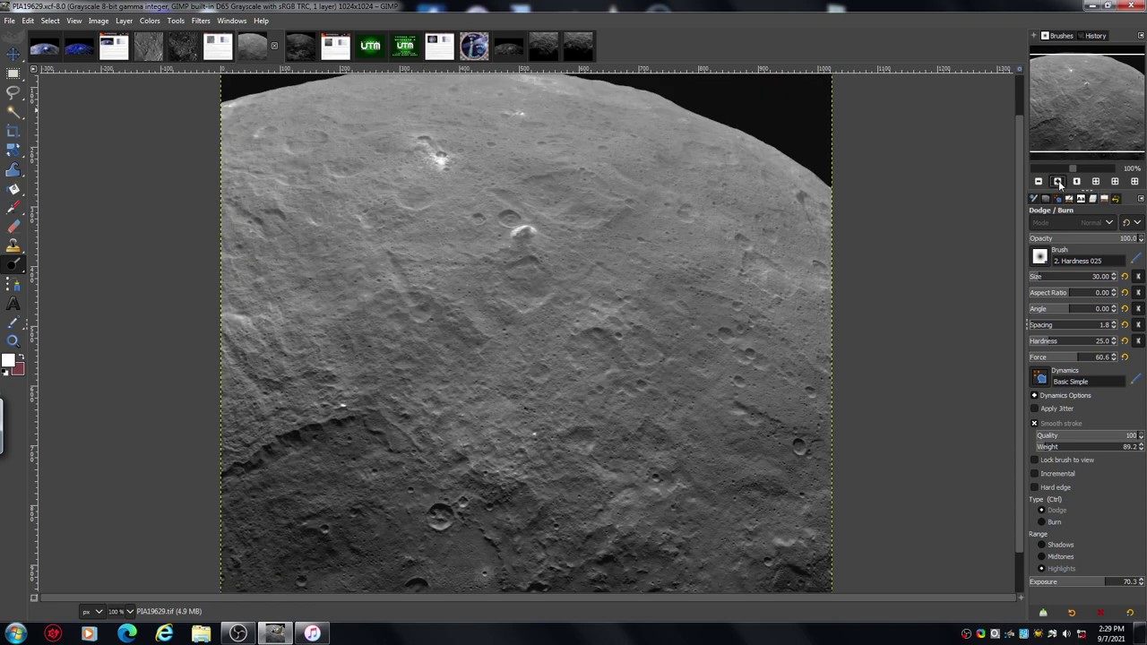
left_click(1058, 181)
left_click_drag(1018, 264, 1022, 185)
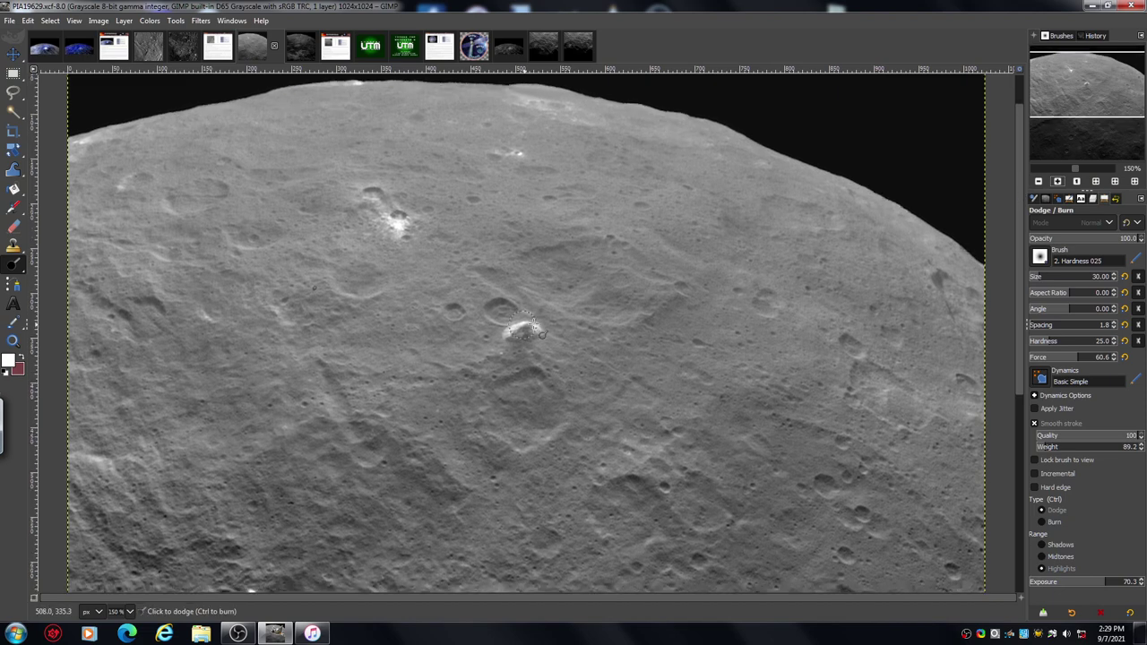
mouse_move(527, 330)
left_mouse_down()
mouse_move(545, 336)
mouse_move(501, 345)
mouse_move(548, 338)
left_mouse_up()
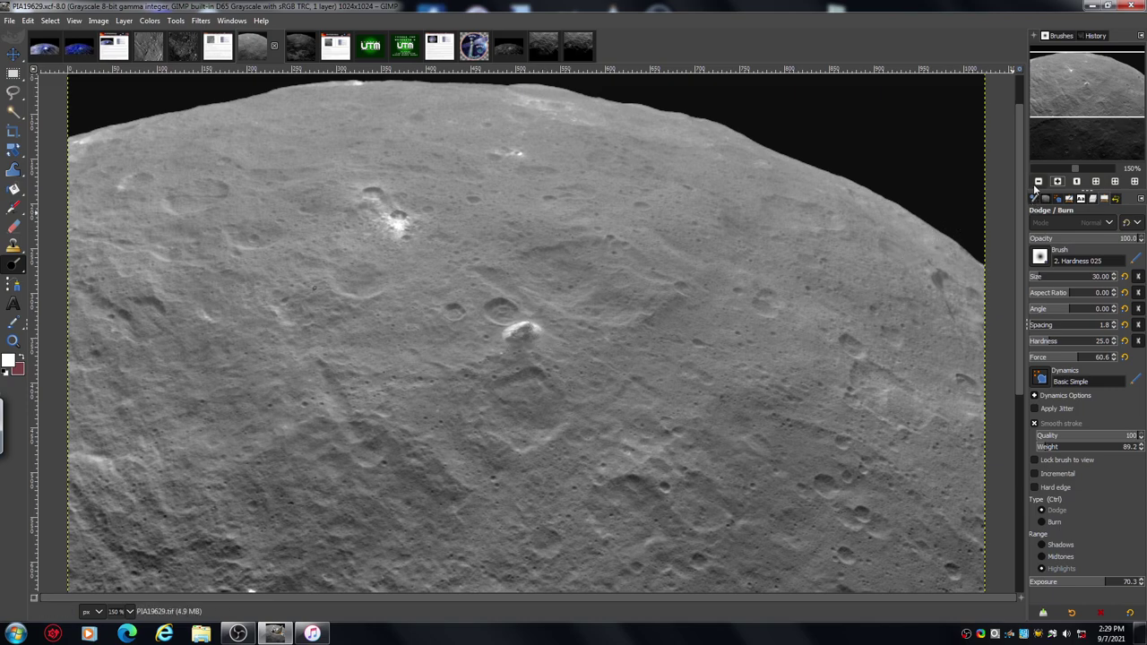
Step: Zoom to 400% on the bright crater, pan right, and bring up the Colors menu
left_click(1058, 182)
left_click(1058, 182)
left_click(1058, 182)
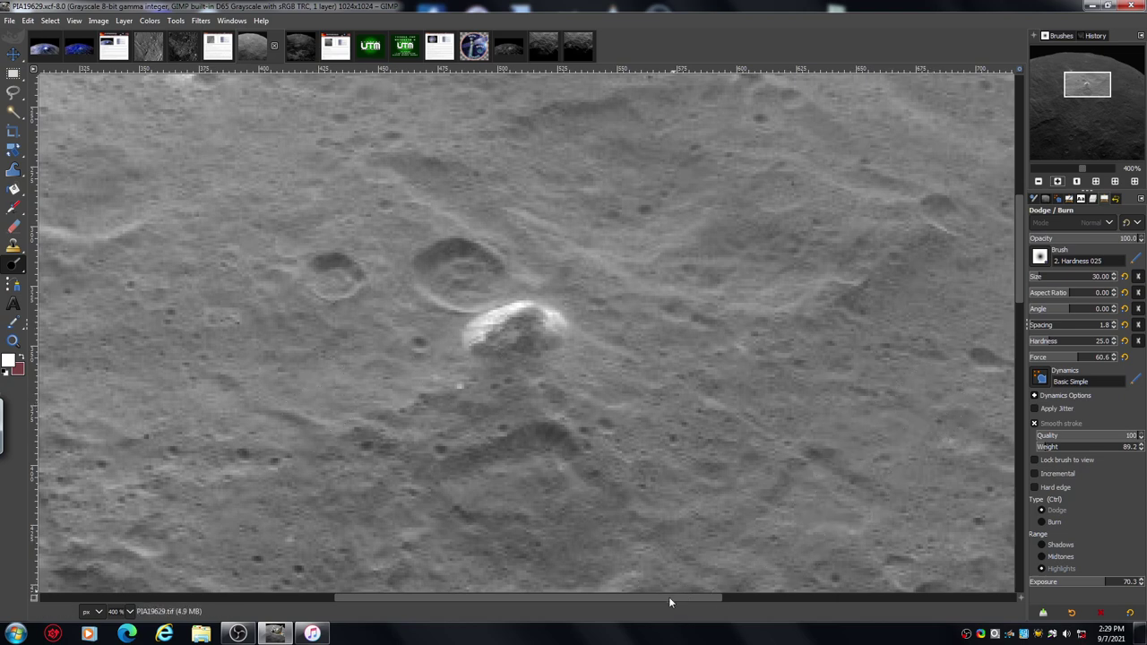
left_click_drag(670, 596, 878, 585)
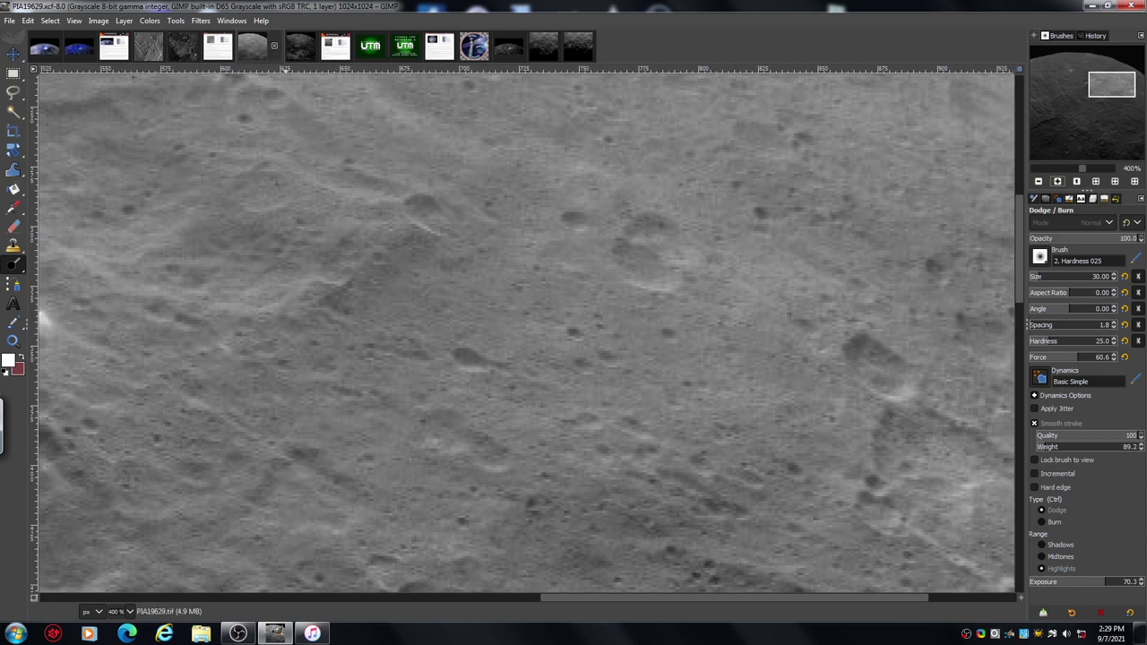
left_click(150, 21)
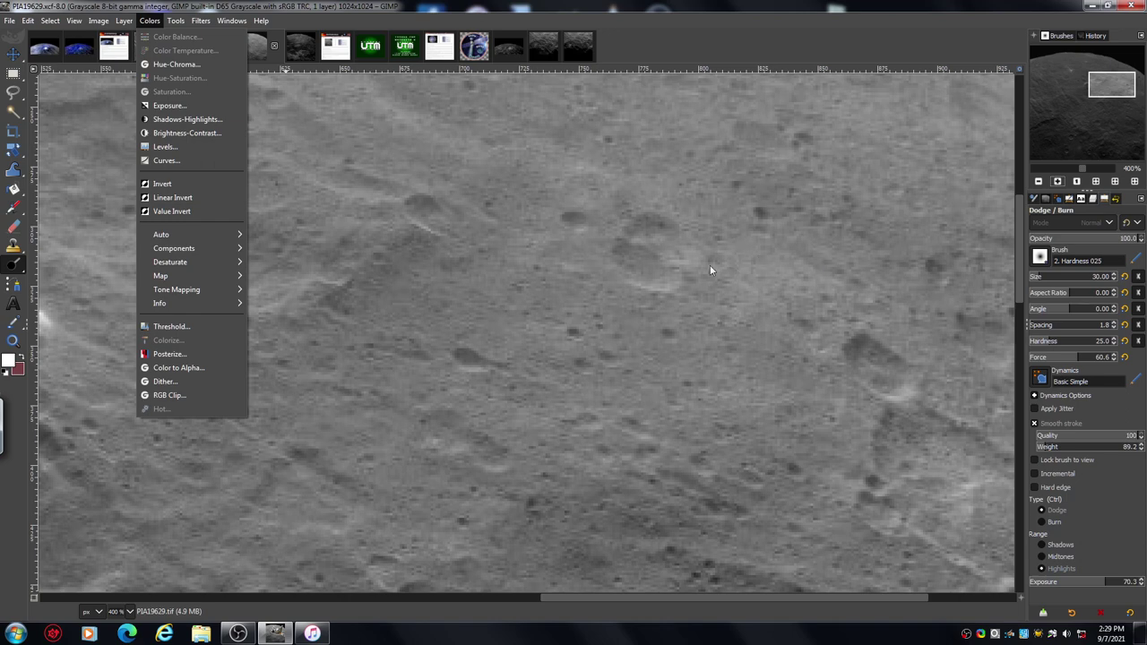
Step: Apply Brightness-Contrast with Contrast raised to 69
left_click(198, 132)
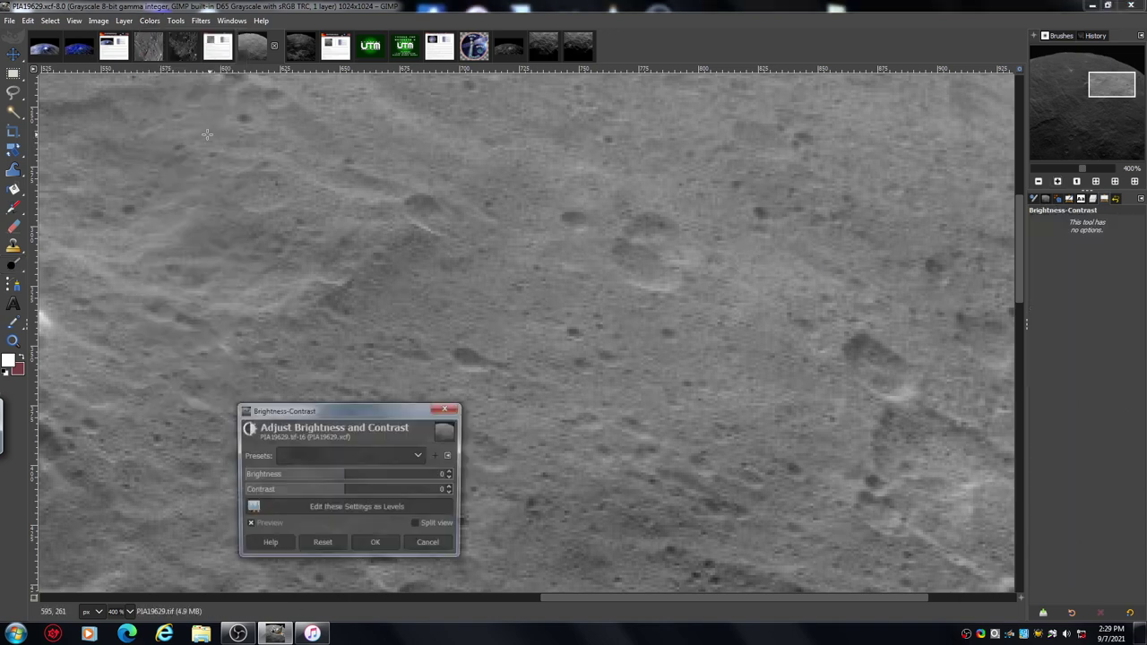
left_click_drag(375, 492, 382, 499)
left_click(400, 492)
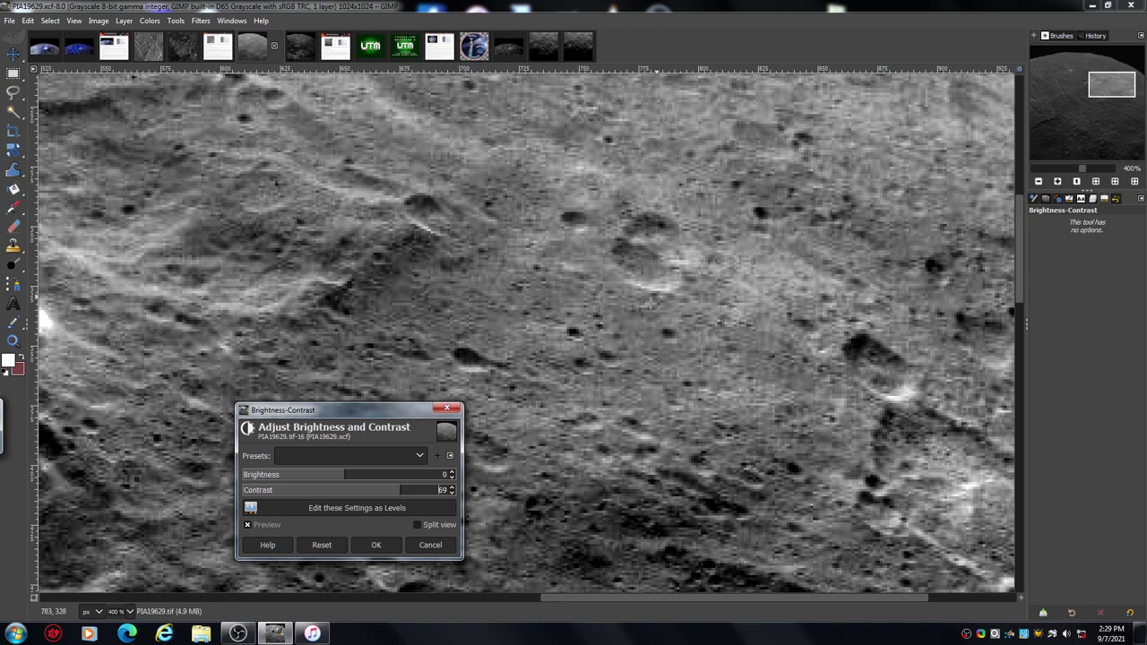
left_click(376, 545)
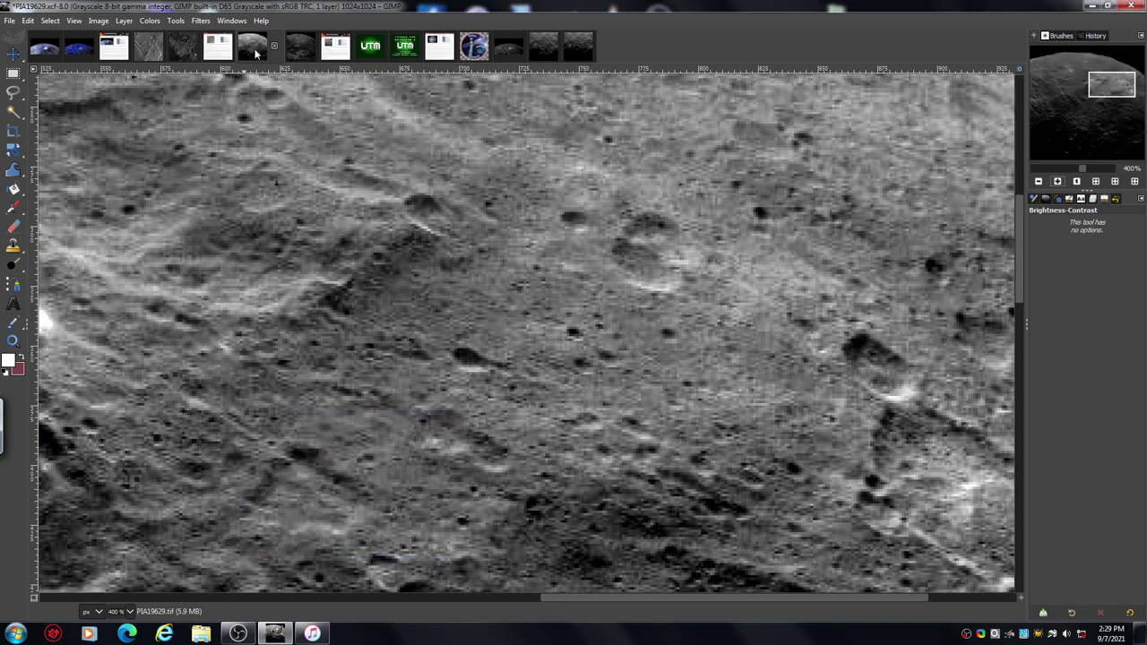
Step: Switch to the 18000px 'PIA19629 ceres wkon demo larger' composite, browse it zoomed in, then zoom out
left_click(305, 56)
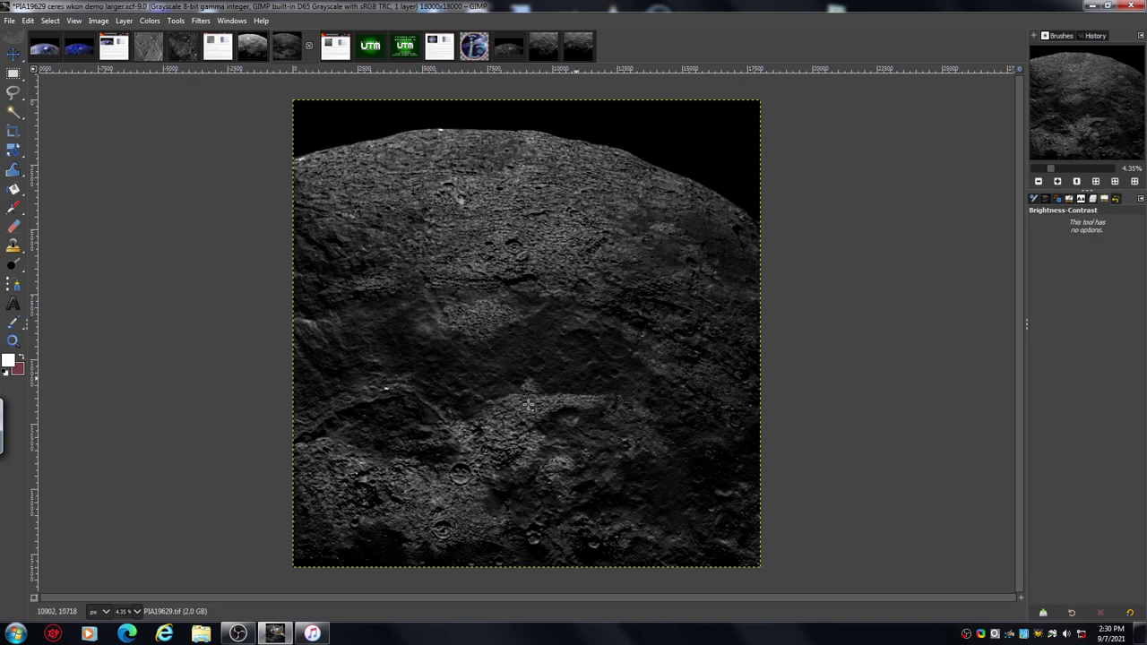
left_click(1059, 181)
left_click(1059, 181)
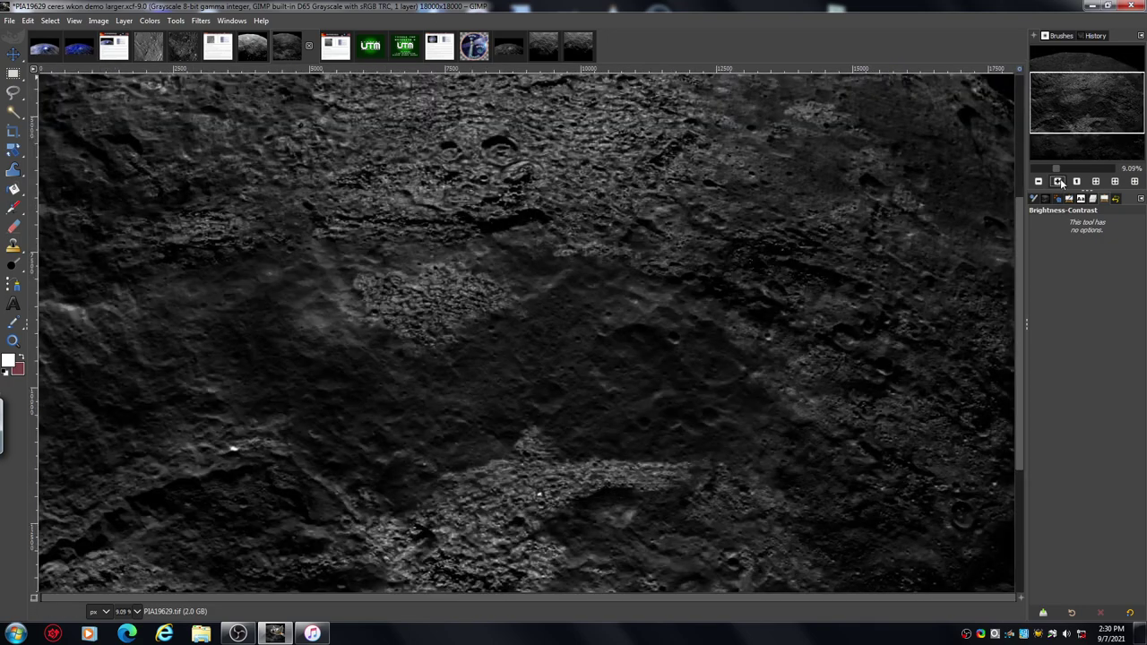
left_click_drag(1018, 233, 1017, 358)
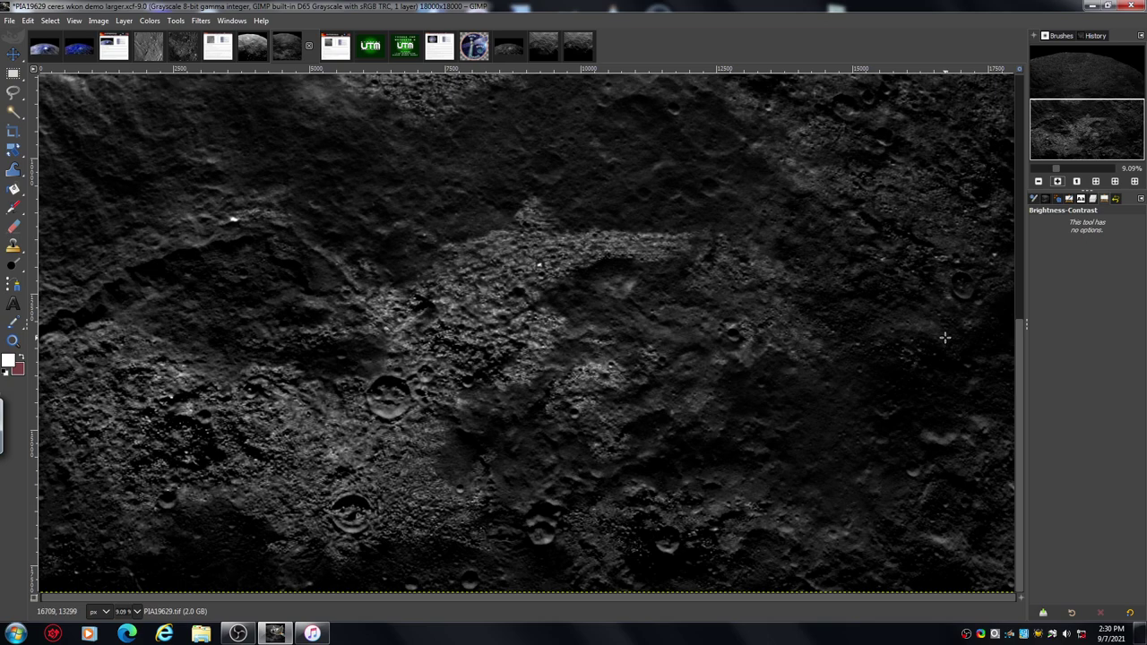
left_click(1038, 182)
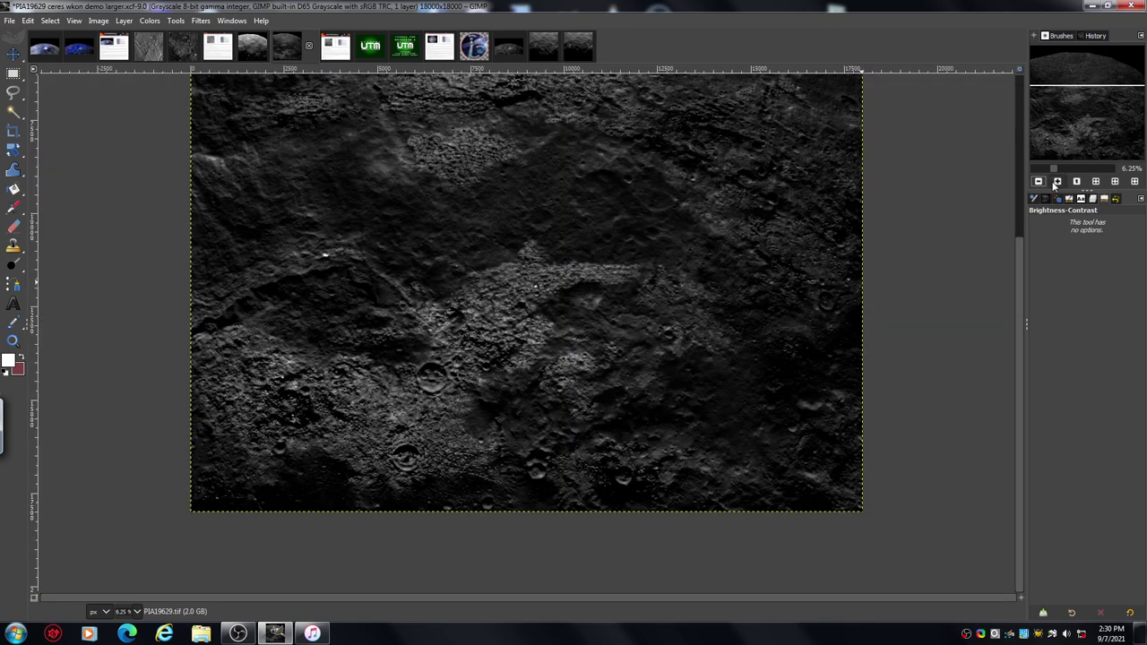
Step: Zoom the large composite to 18.2% and pan across the cratered surface
left_click(1058, 182)
left_click(1058, 182)
left_click(1058, 182)
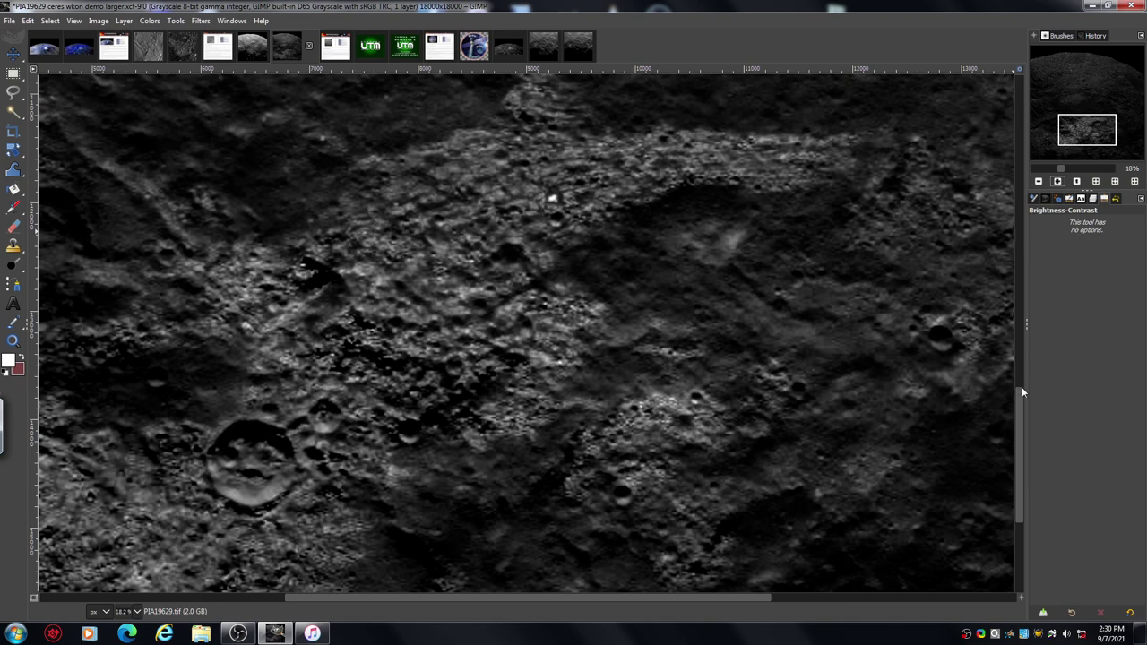
left_click_drag(1018, 405, 1020, 365)
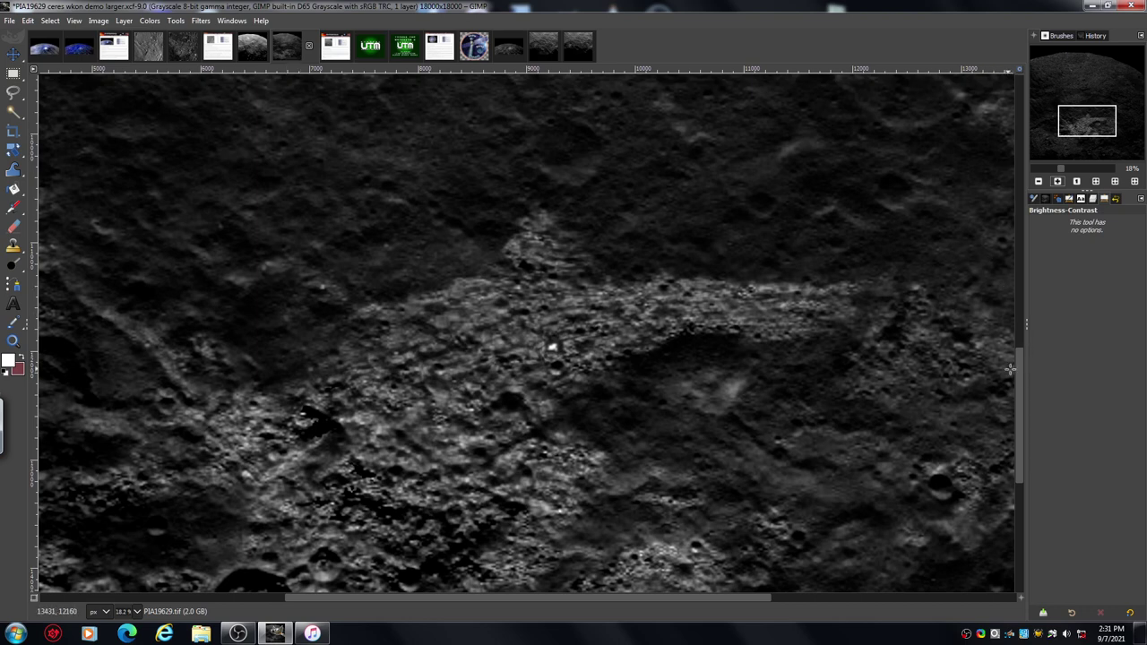
left_click_drag(706, 599, 932, 600)
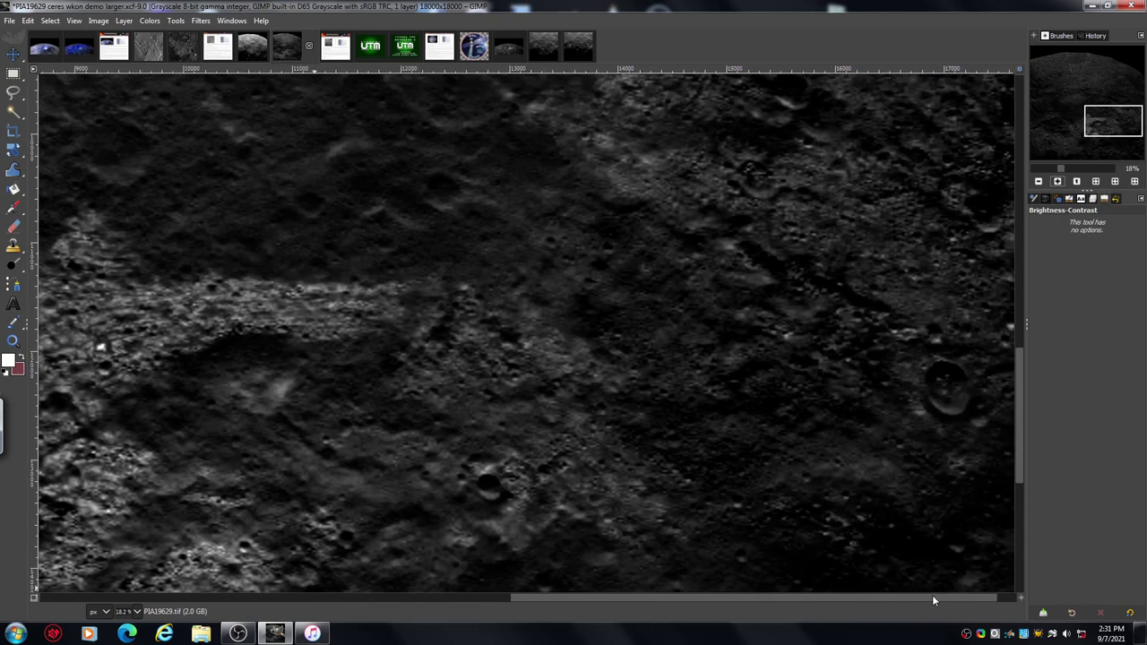
left_click_drag(1018, 417, 1013, 241)
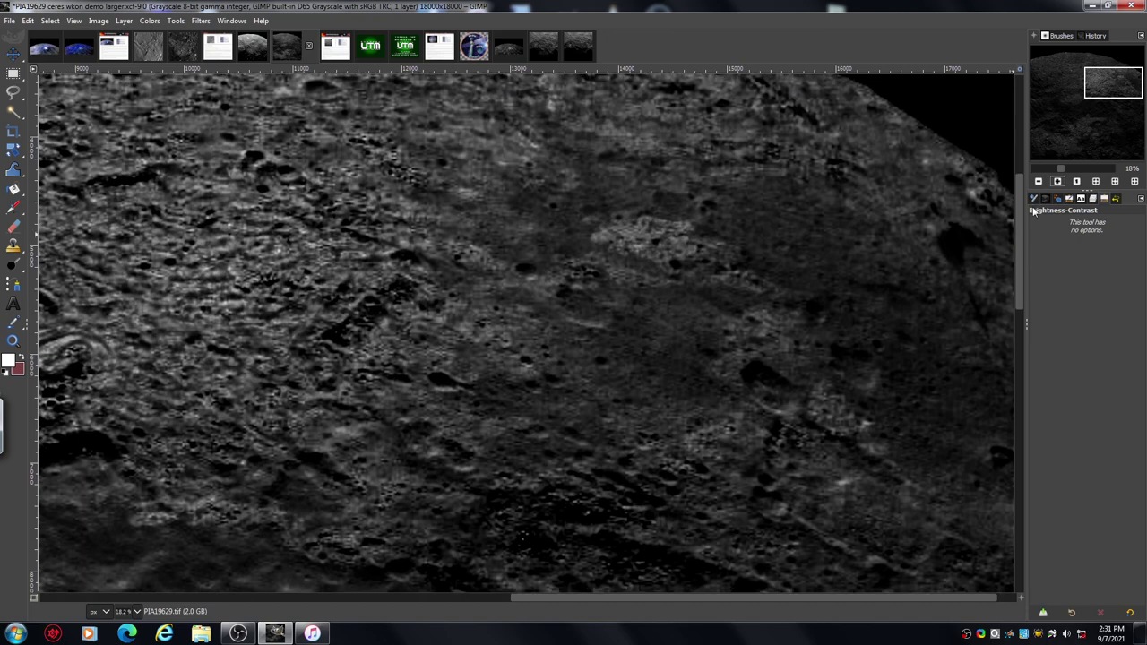
Step: Inspect surface detail at 33.3%, then switch to the PIA19629 CERES INFO image
left_click(1057, 181)
left_click(1057, 181)
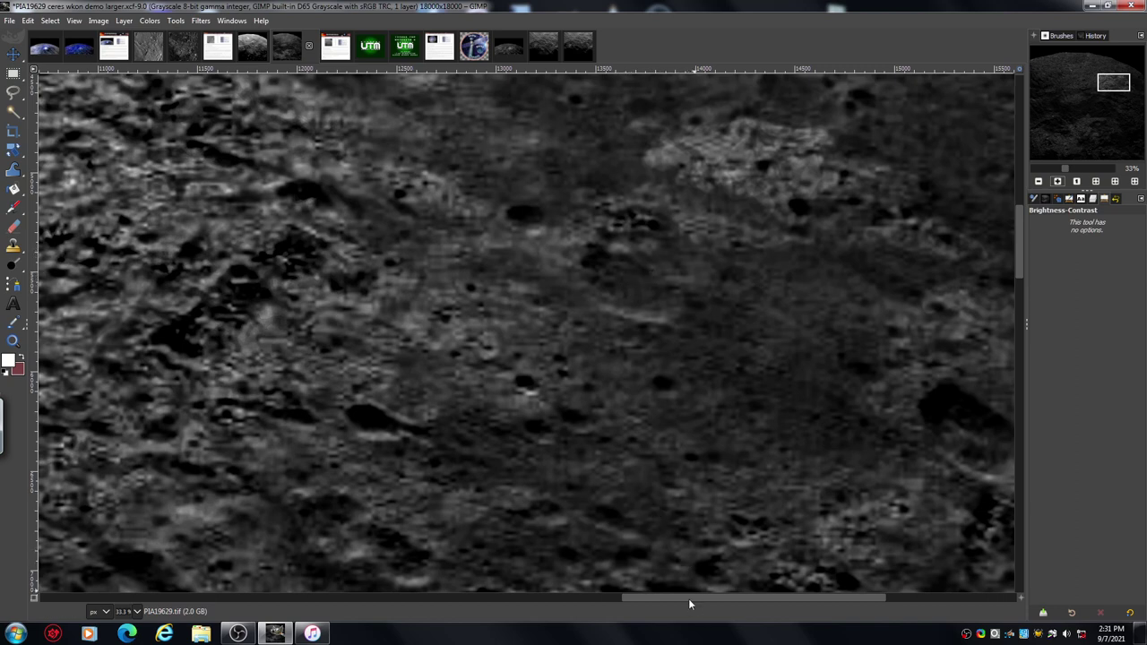
left_click_drag(688, 599, 571, 600)
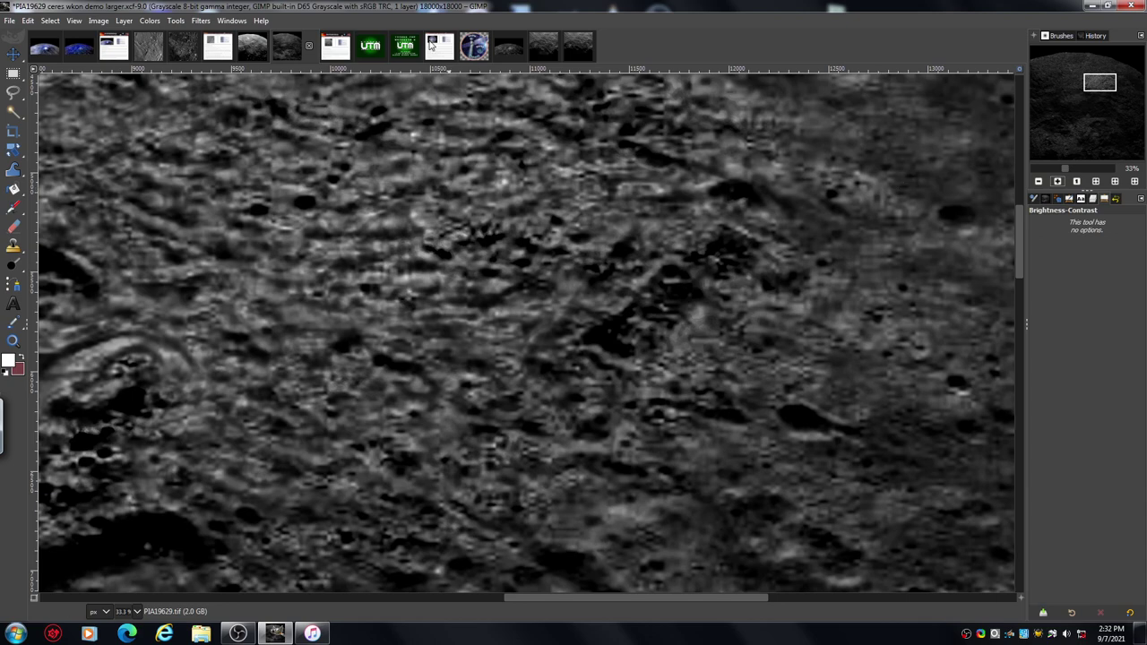
left_click(339, 51)
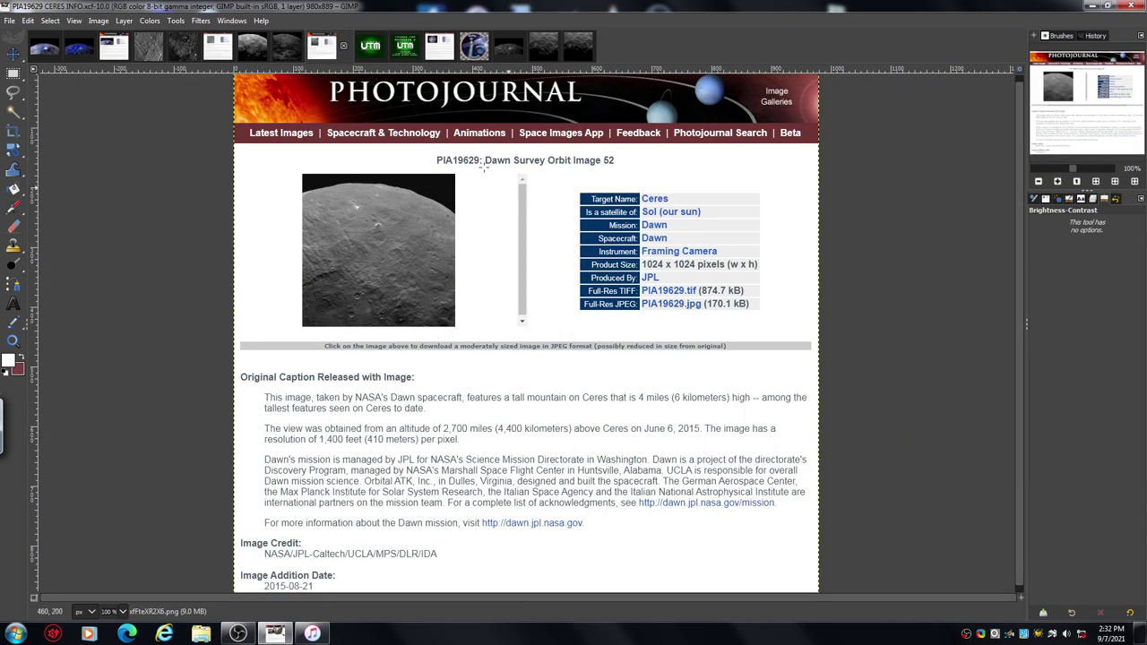
Step: Return to the 'PIA19629 ceres wkon demo larger' composite
left_click(287, 50)
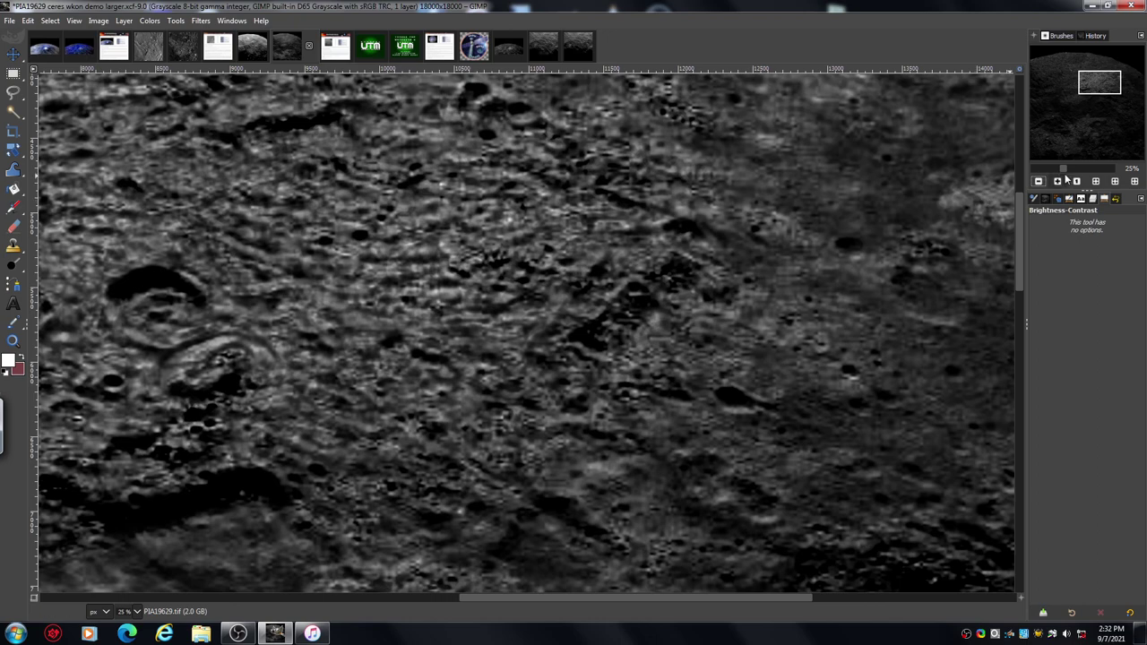
left_click(1039, 182)
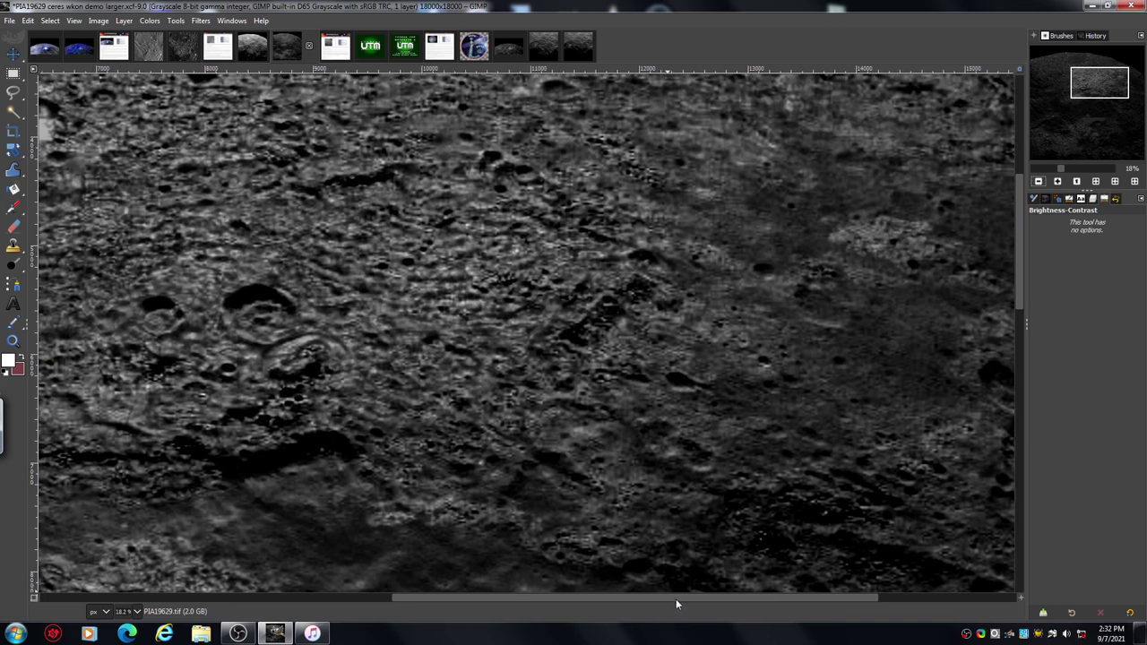
left_click_drag(676, 599, 679, 598)
left_click(1058, 181)
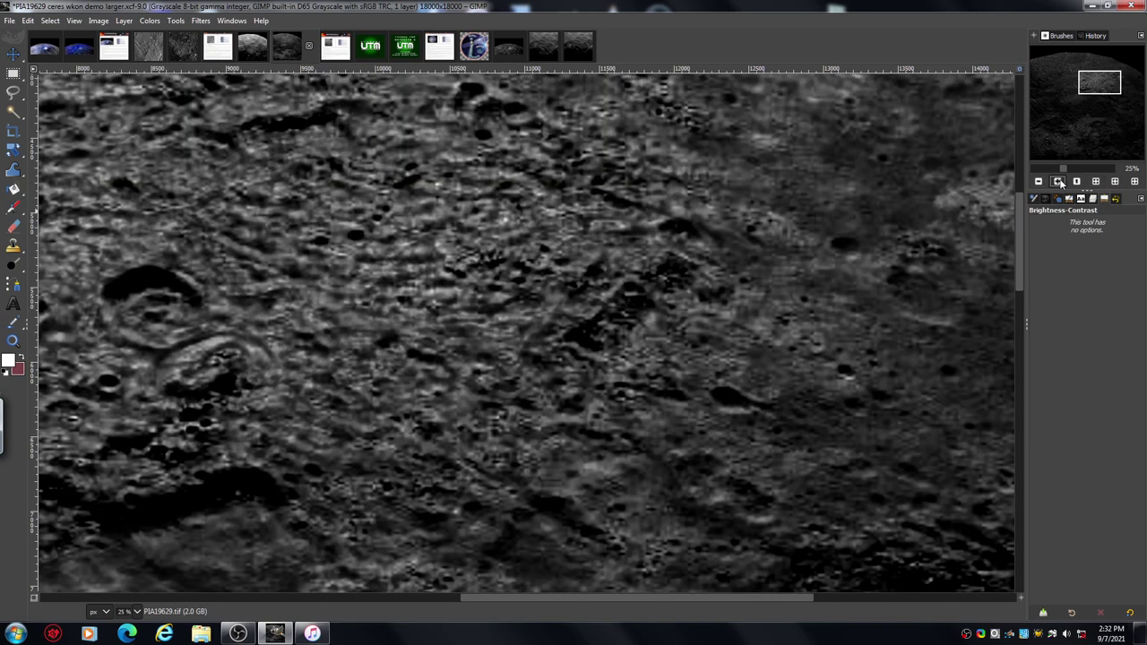
left_click(1058, 182)
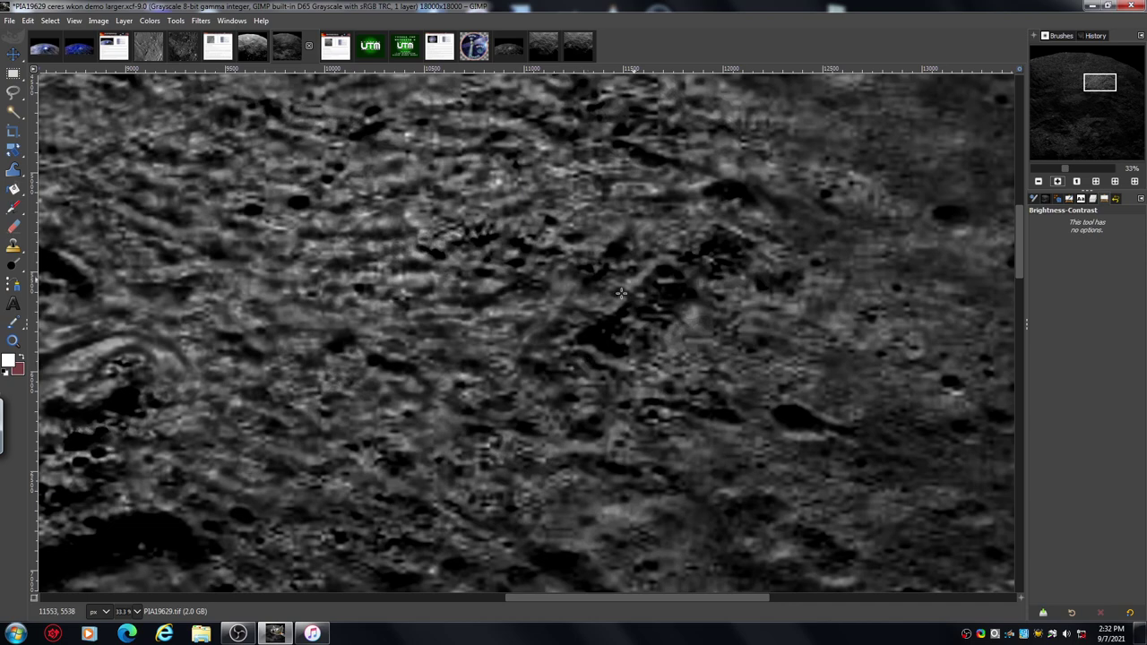
left_click(1040, 182)
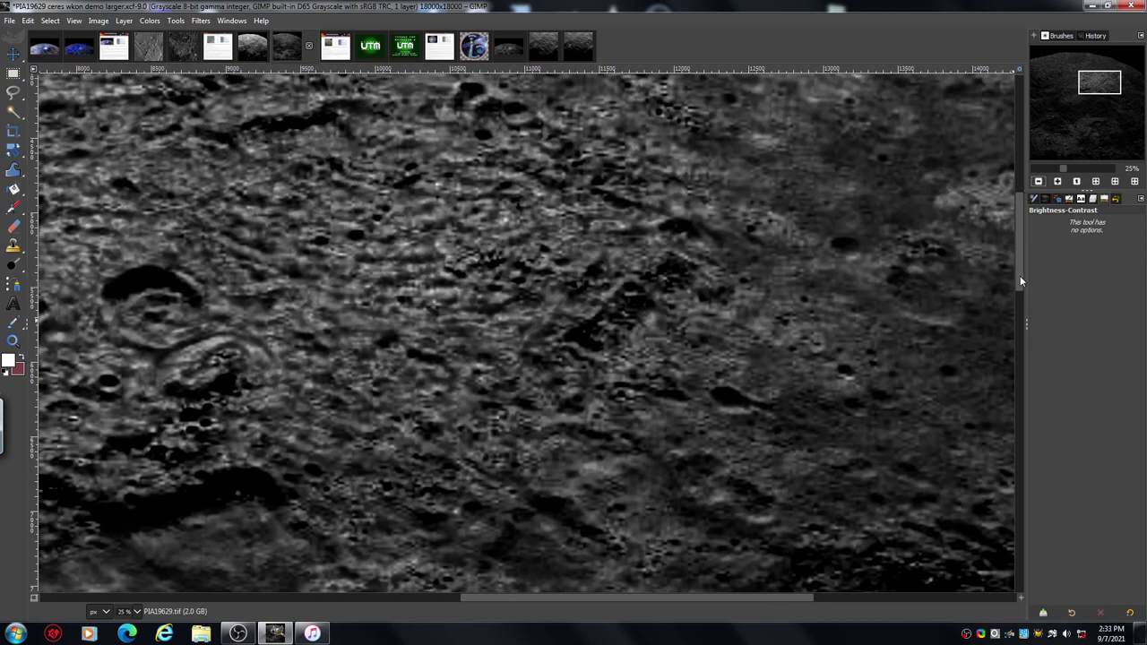
left_click_drag(1021, 275, 1019, 269)
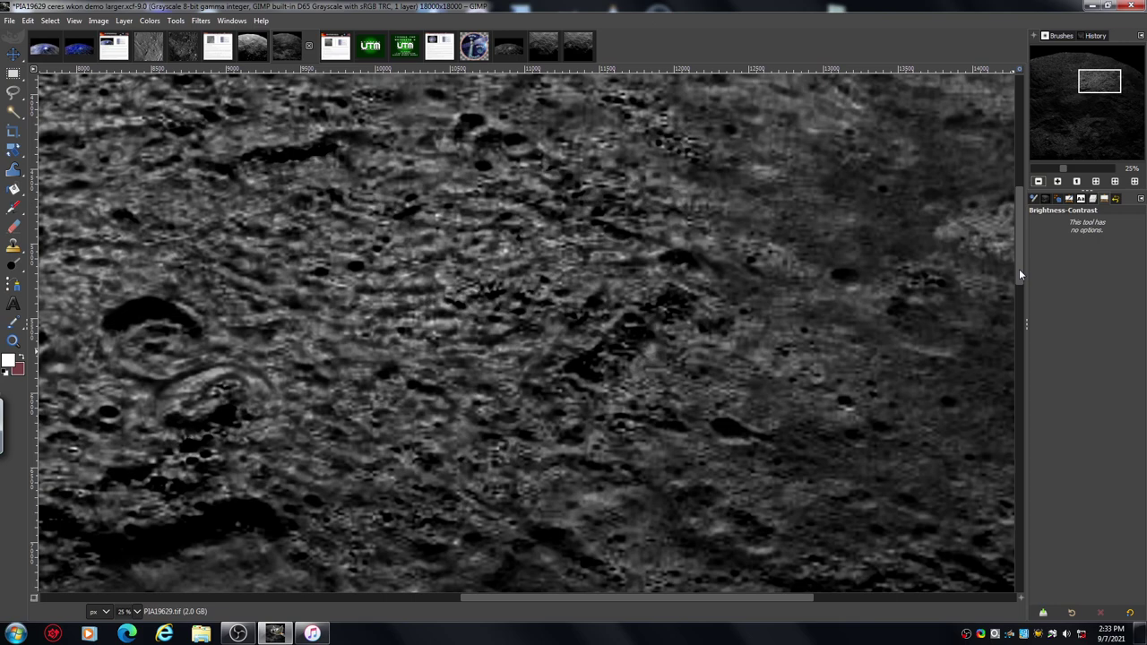
left_click_drag(1020, 269, 1012, 182)
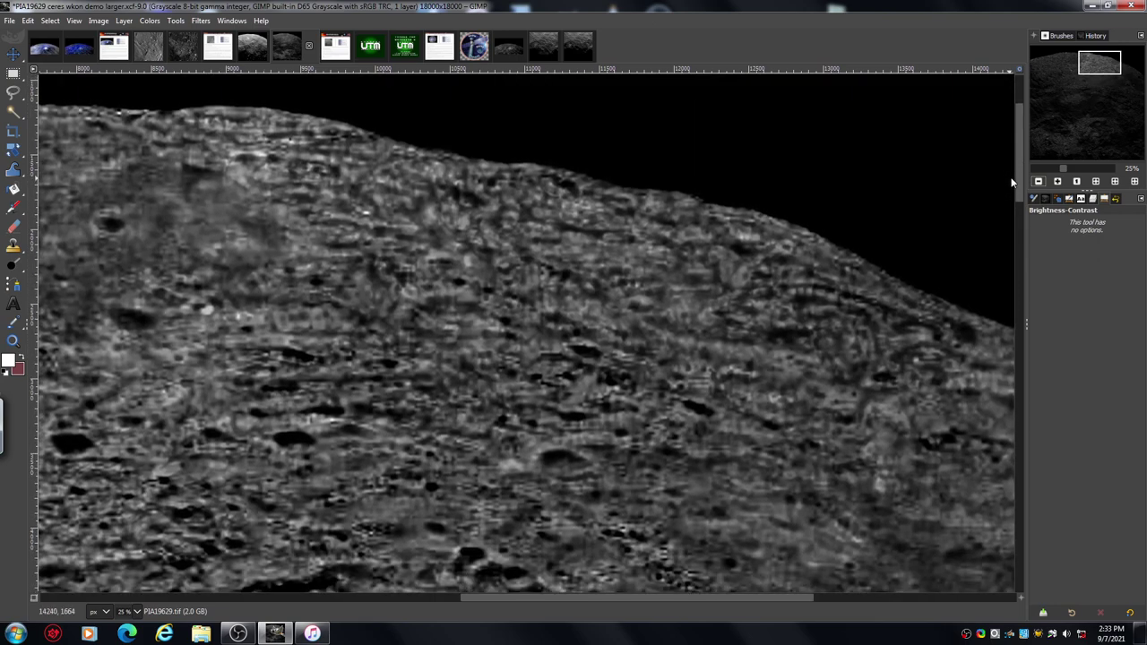
Step: Zoom out to 12.5%, then back in to 25%, navigating toward Ceres' upper terrain
left_click(1039, 182)
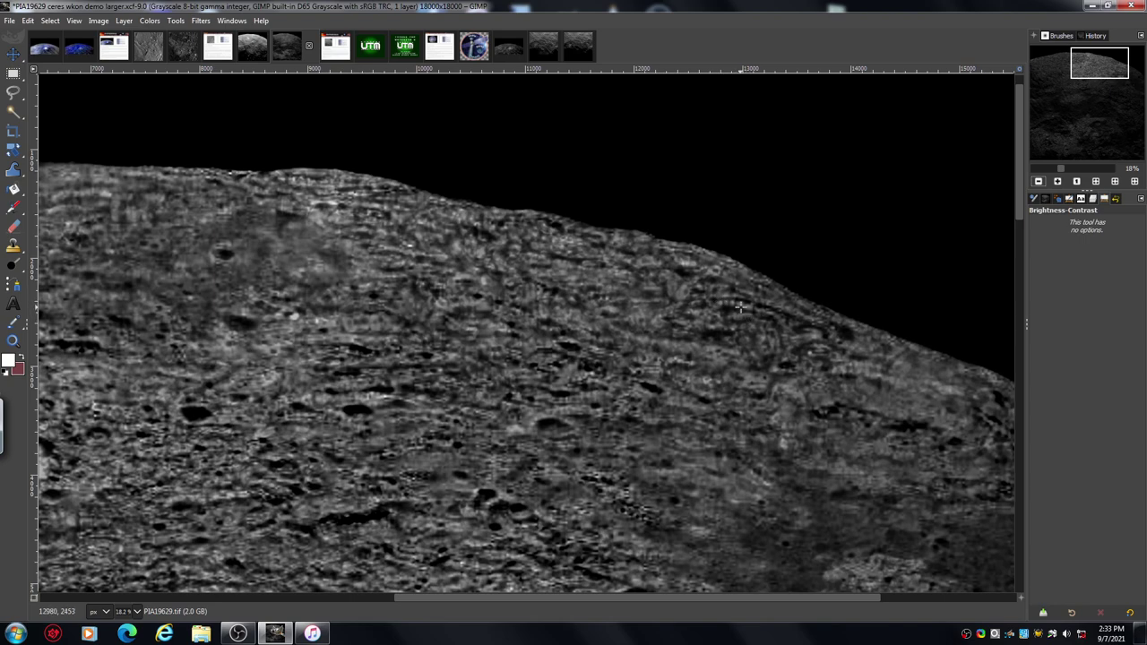
left_click(1040, 182)
left_click_drag(1020, 241, 1016, 252)
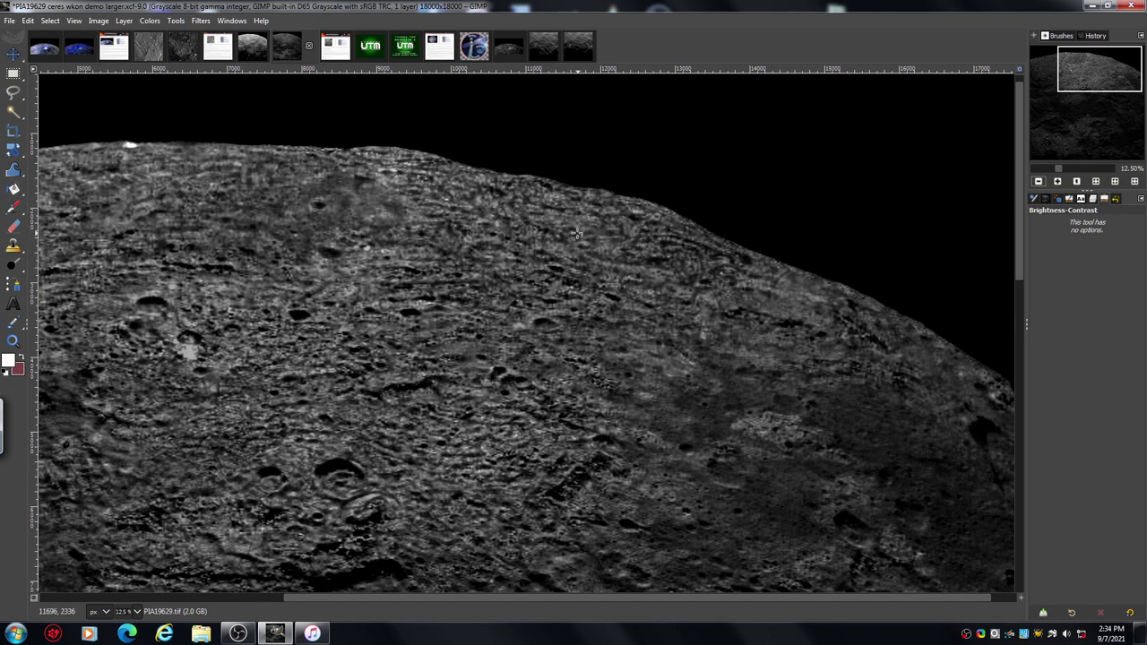
left_click(1058, 182)
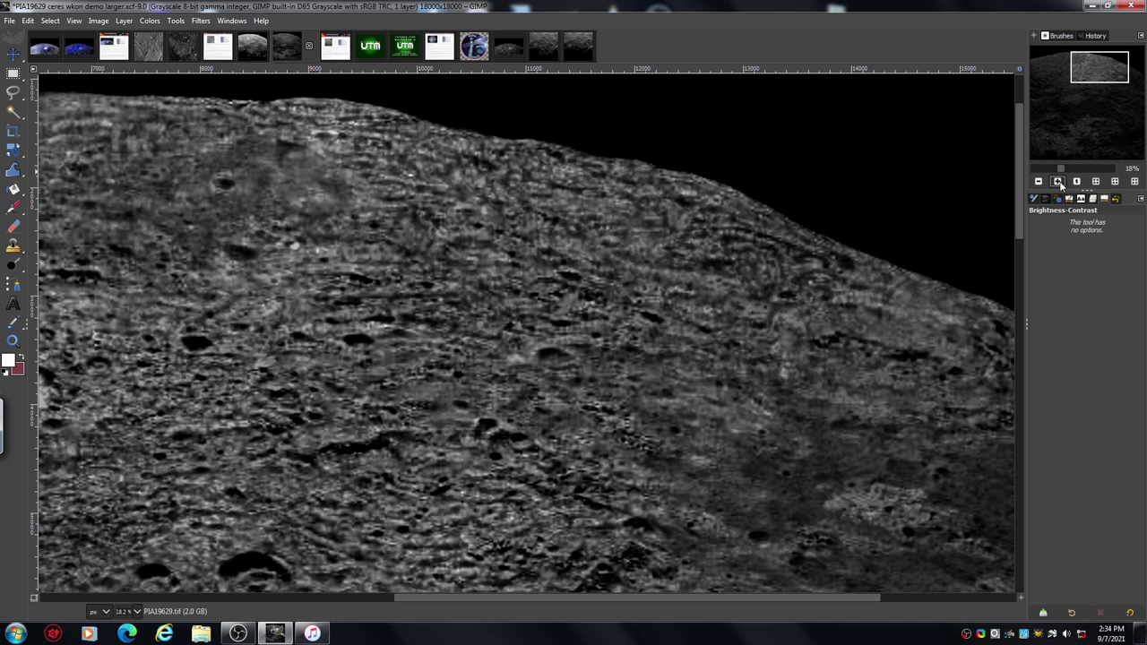
left_click(1057, 182)
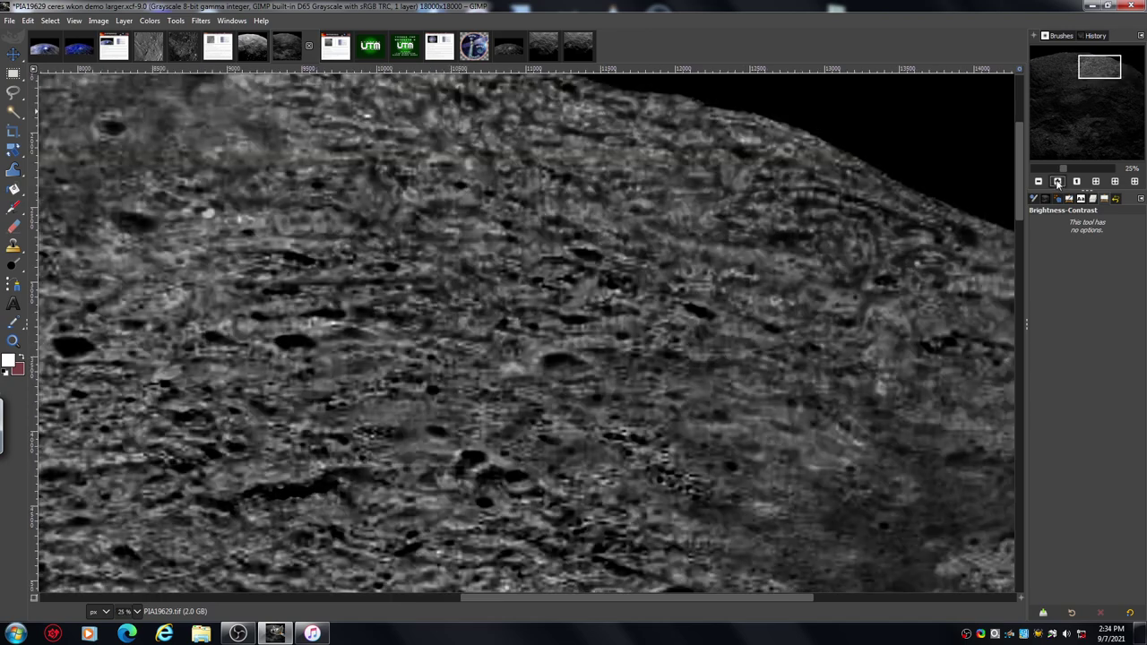
left_click_drag(1020, 210, 1020, 203)
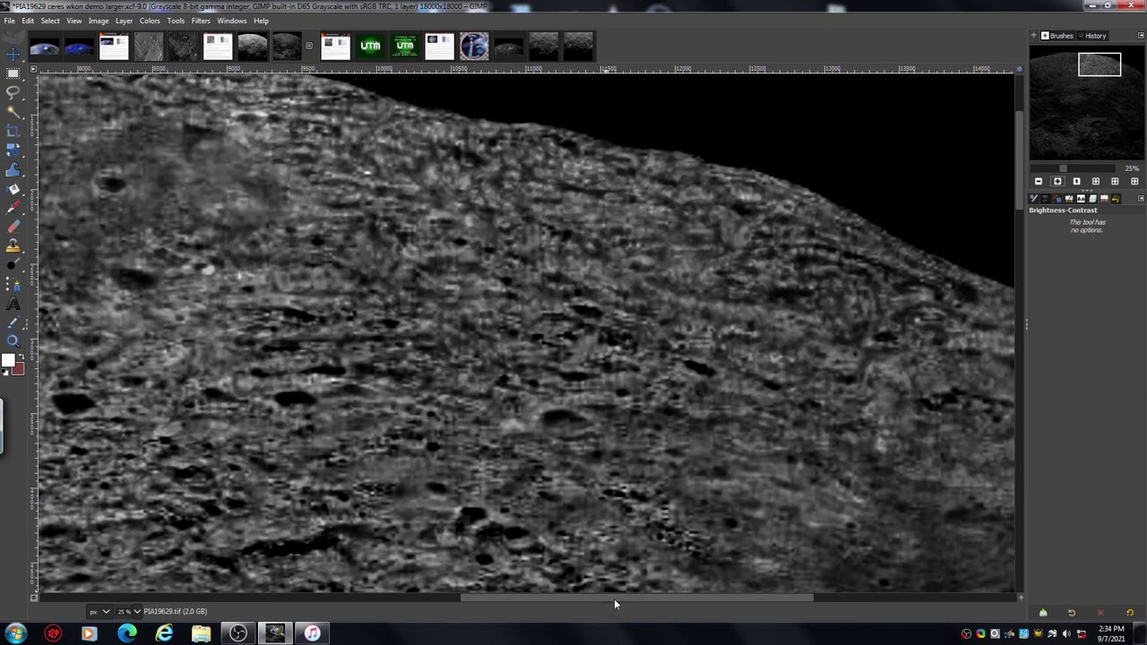
Step: Pan along the surface, zoom out to show the limb against black sky, and select Dodge/Burn (Shift+D)
left_click_drag(614, 599, 544, 603)
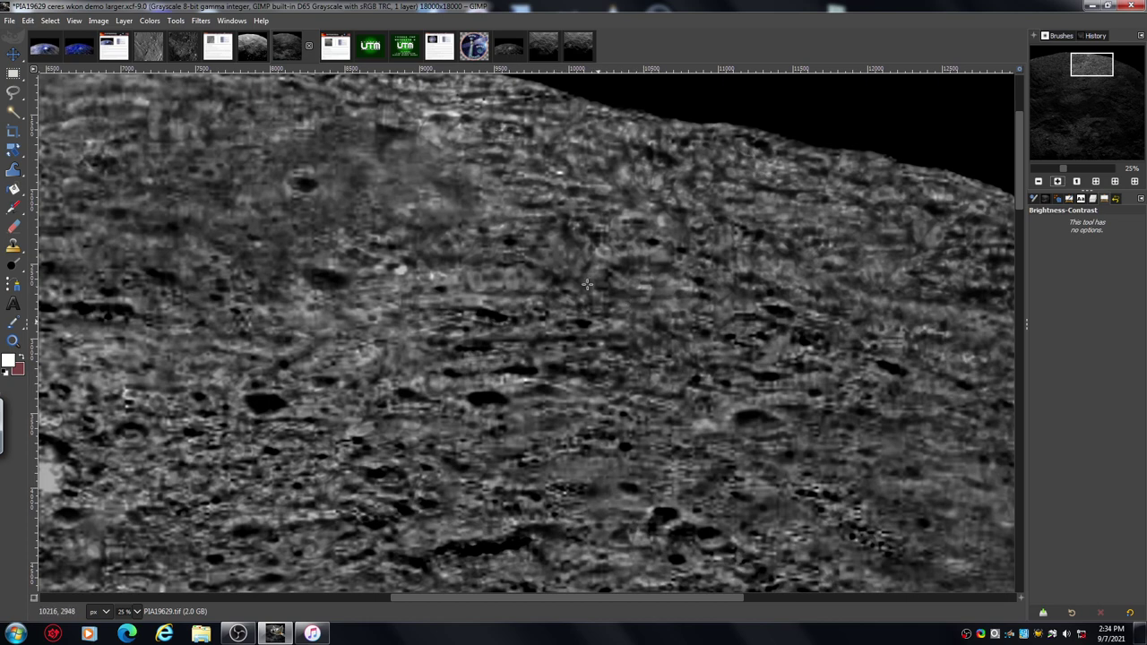
left_click_drag(519, 598, 407, 599)
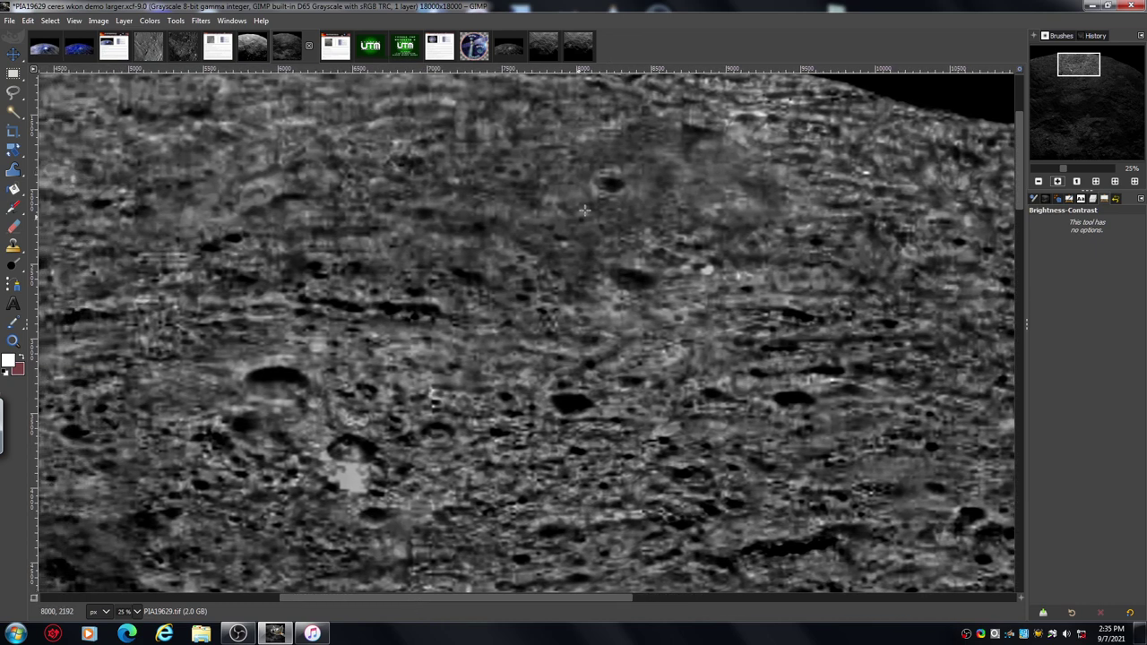
left_click(1040, 182)
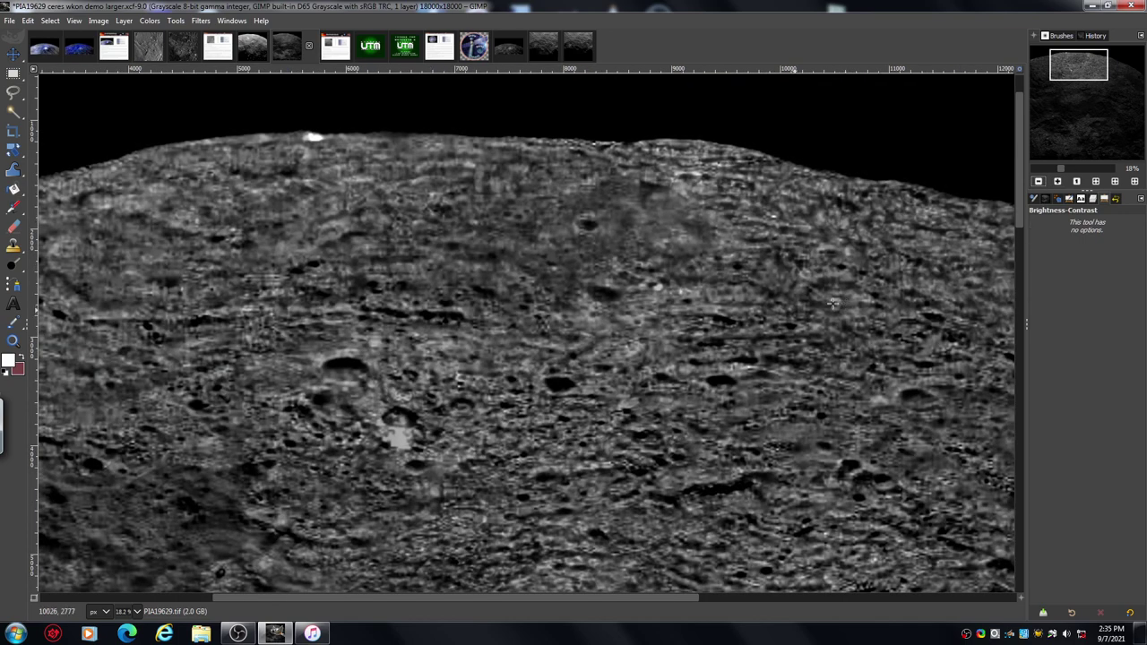
key("shift+d")
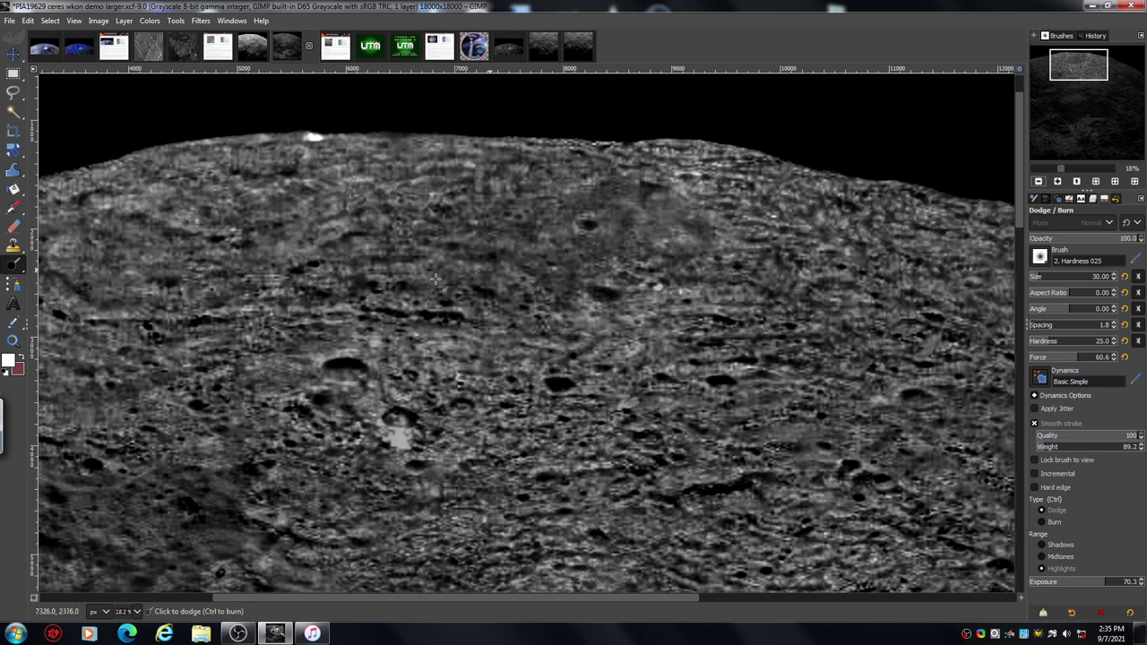
Step: Enlarge the dodge brush to size 110, lighten a patch of upper terrain, and lower Exposure to 62.1
left_click(1045, 278)
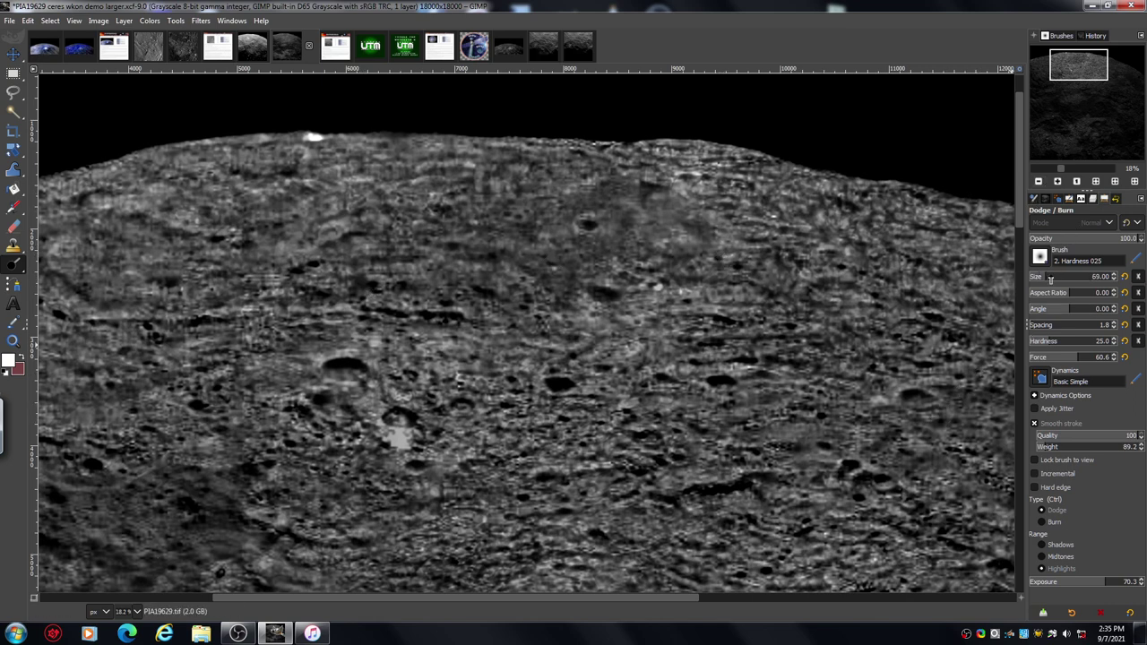
left_click(1051, 279)
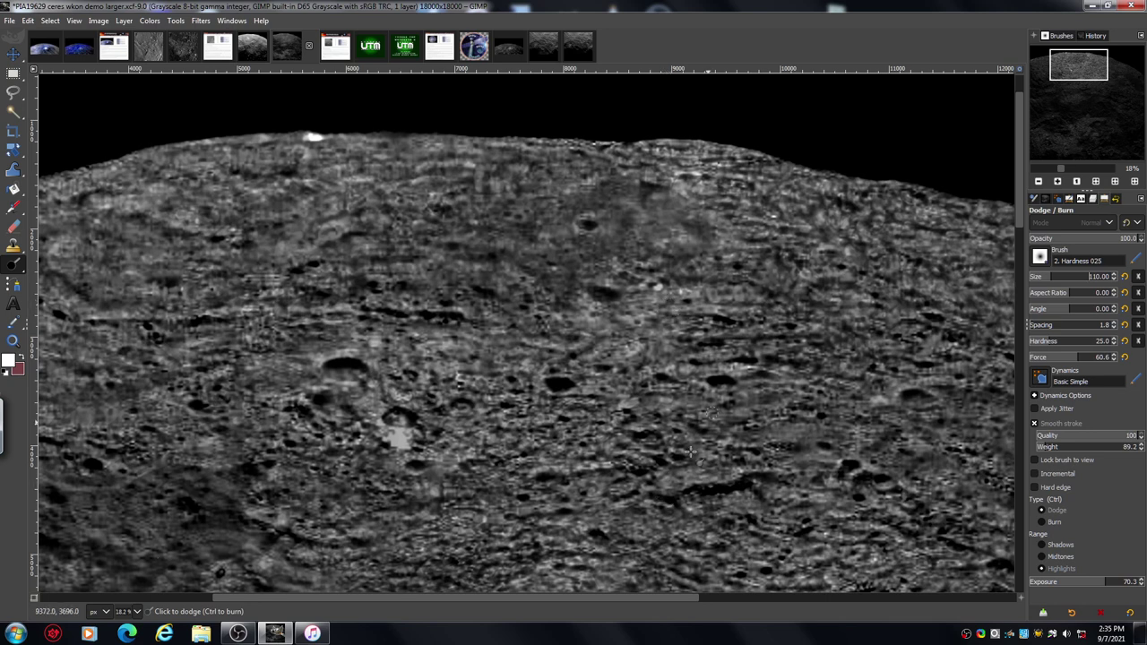
left_click_drag(451, 219, 507, 201)
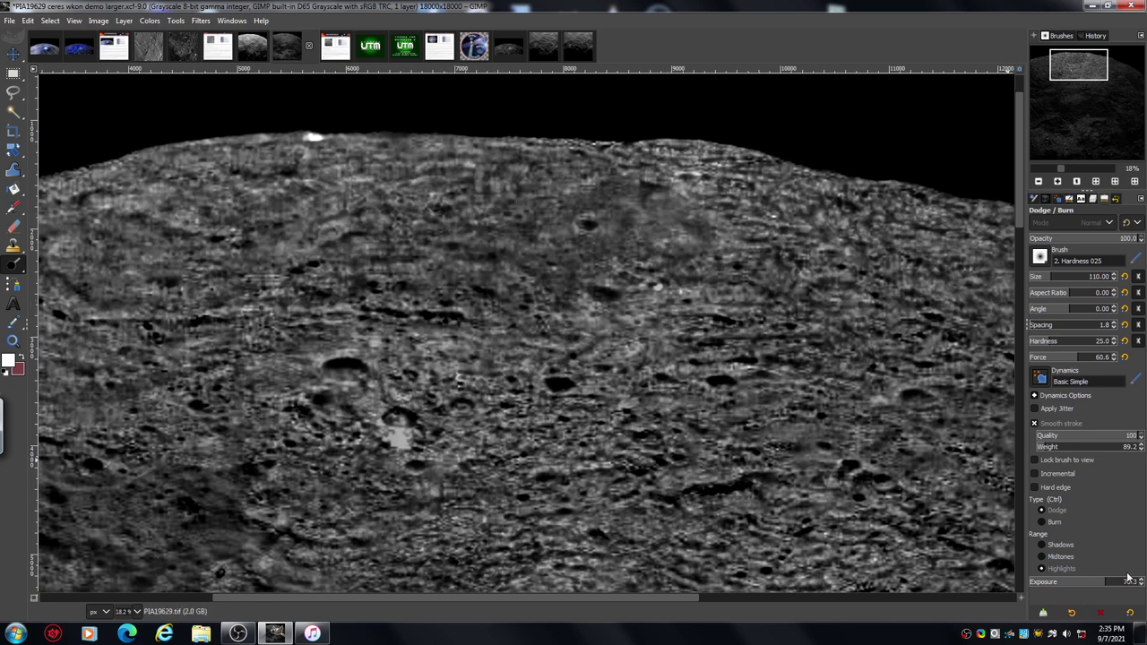
scroll(1127, 581, "down", 3)
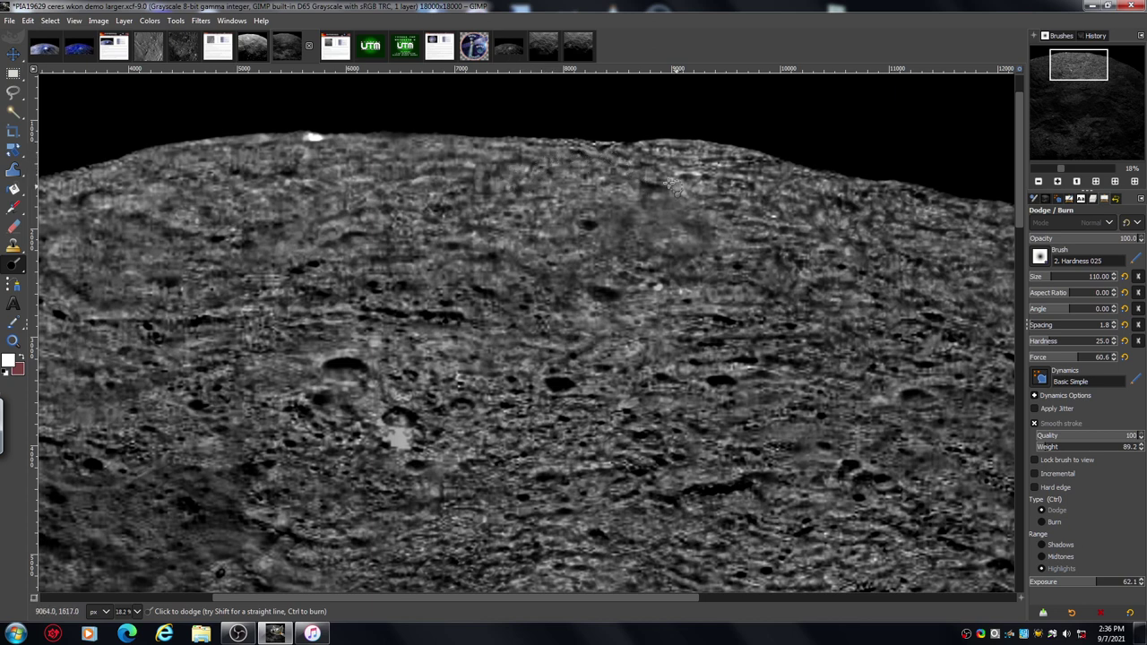
Step: At 33% zoom, dodge broad strokes along the upper surface, then limit Range to Midtones and dodge a patch
left_click(1057, 182)
left_click(1057, 182)
left_click_drag(1019, 187, 1015, 169)
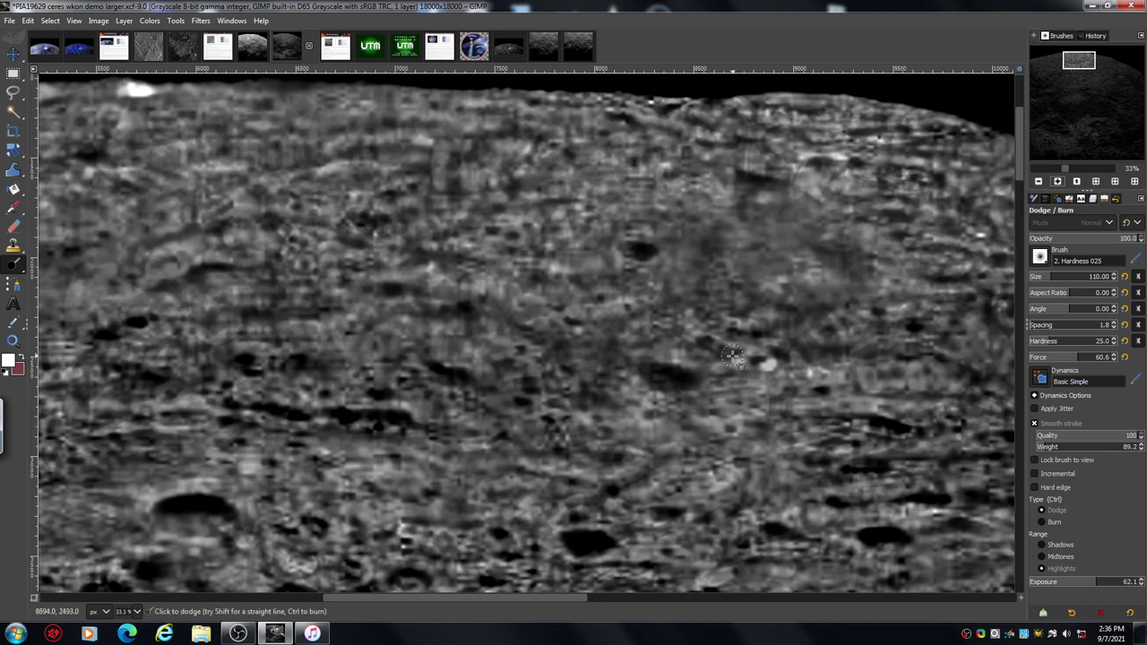
left_click_drag(683, 164, 710, 178)
mouse_move(536, 154)
left_mouse_down()
mouse_move(498, 257)
mouse_move(422, 257)
mouse_move(548, 262)
mouse_move(541, 238)
mouse_move(582, 225)
mouse_move(589, 257)
mouse_move(601, 237)
mouse_move(611, 262)
mouse_move(560, 268)
mouse_move(581, 294)
mouse_move(538, 302)
mouse_move(508, 283)
mouse_move(505, 305)
mouse_move(484, 310)
mouse_move(407, 269)
mouse_move(390, 289)
mouse_move(359, 278)
mouse_move(371, 257)
mouse_move(363, 238)
mouse_move(450, 212)
left_mouse_up()
mouse_move(626, 208)
left_mouse_down()
mouse_move(665, 222)
mouse_move(671, 253)
mouse_move(659, 285)
mouse_move(646, 285)
mouse_move(713, 301)
mouse_move(728, 269)
mouse_move(749, 272)
mouse_move(665, 325)
mouse_move(577, 345)
mouse_move(558, 314)
left_mouse_up()
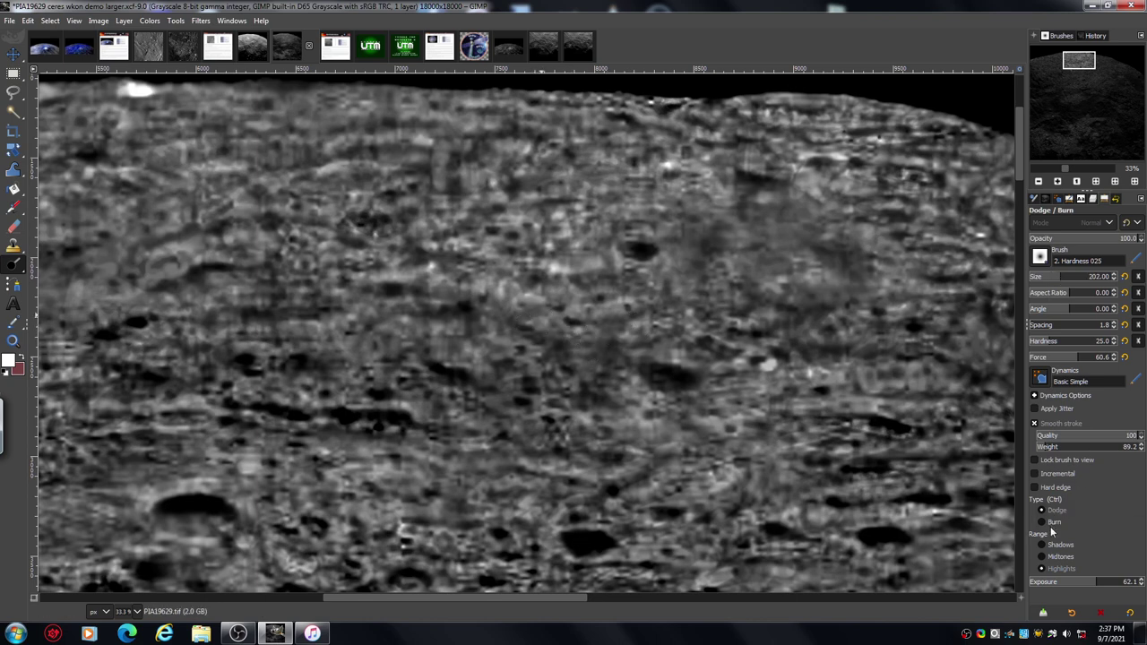
left_click(1043, 557)
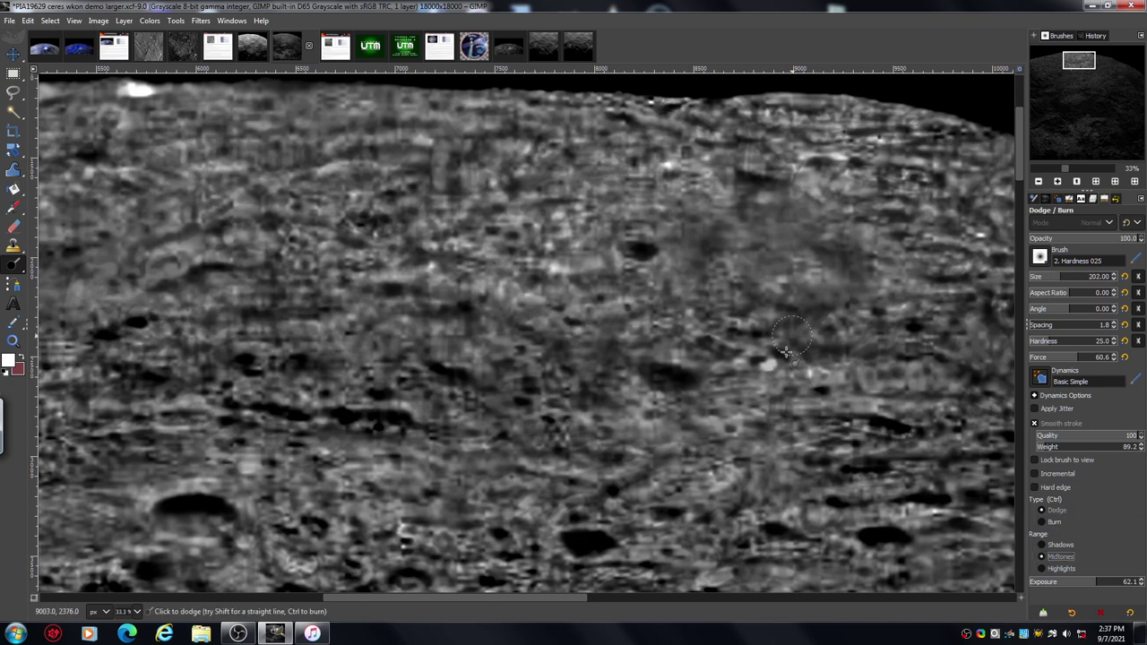
mouse_move(605, 235)
left_mouse_down()
mouse_move(587, 259)
mouse_move(618, 256)
mouse_move(614, 264)
left_mouse_up()
Step: Undo the midtone dodge, switch to Burn at exposure about 90, and darken a band of upper terrain
left_click(27, 20)
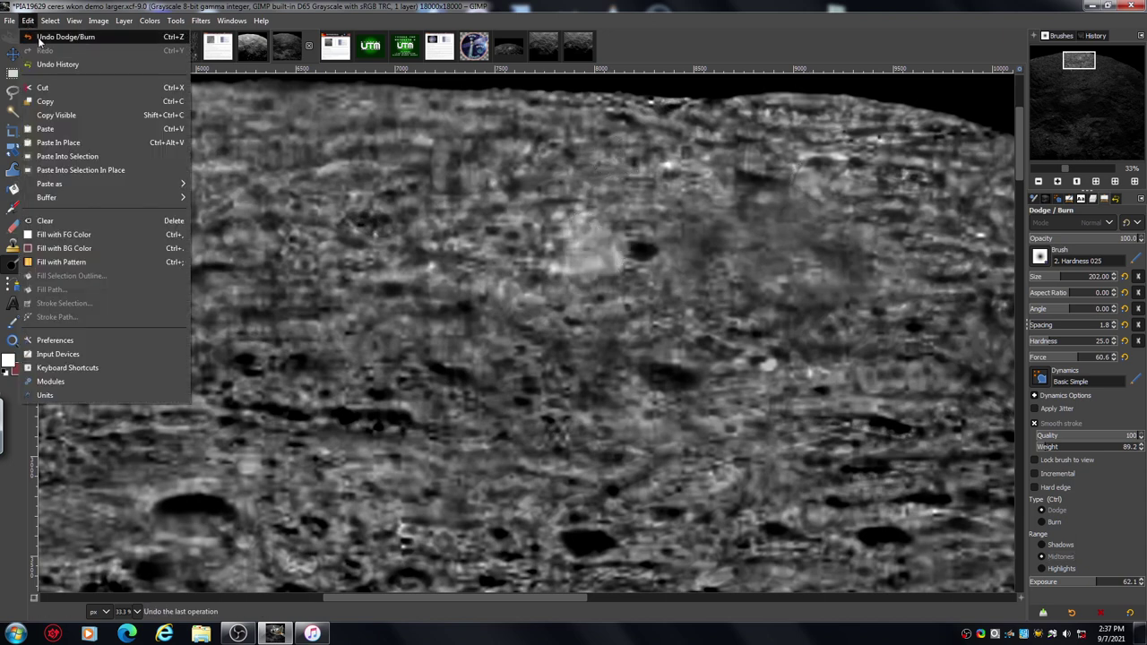
left_click(53, 29)
left_click(1041, 522)
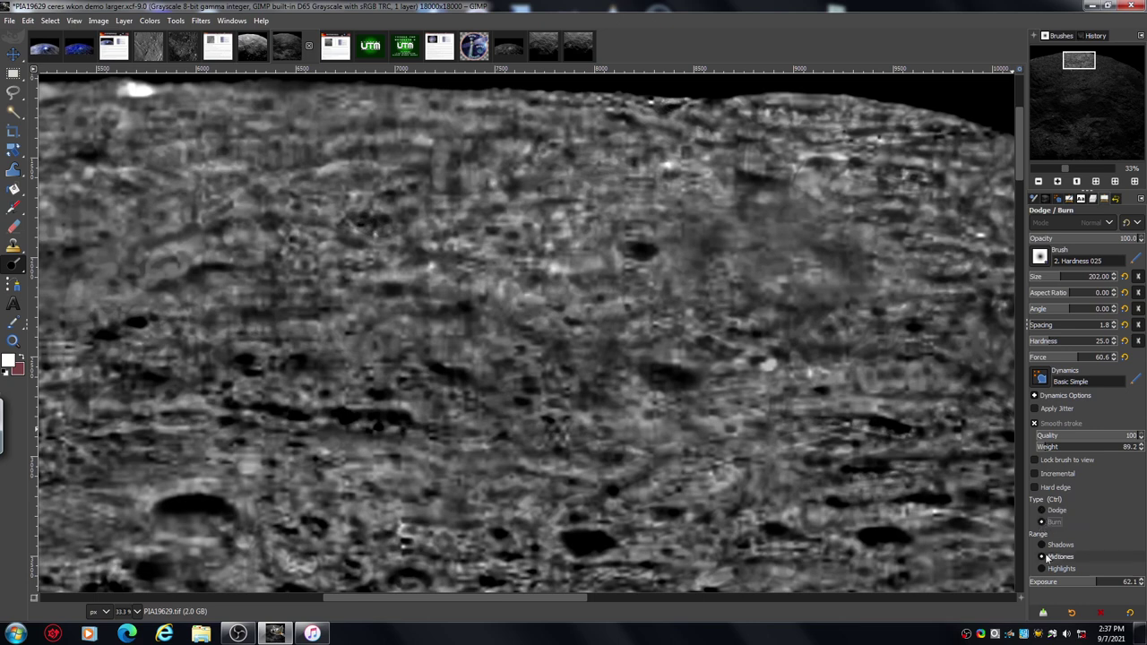
left_click(1126, 582)
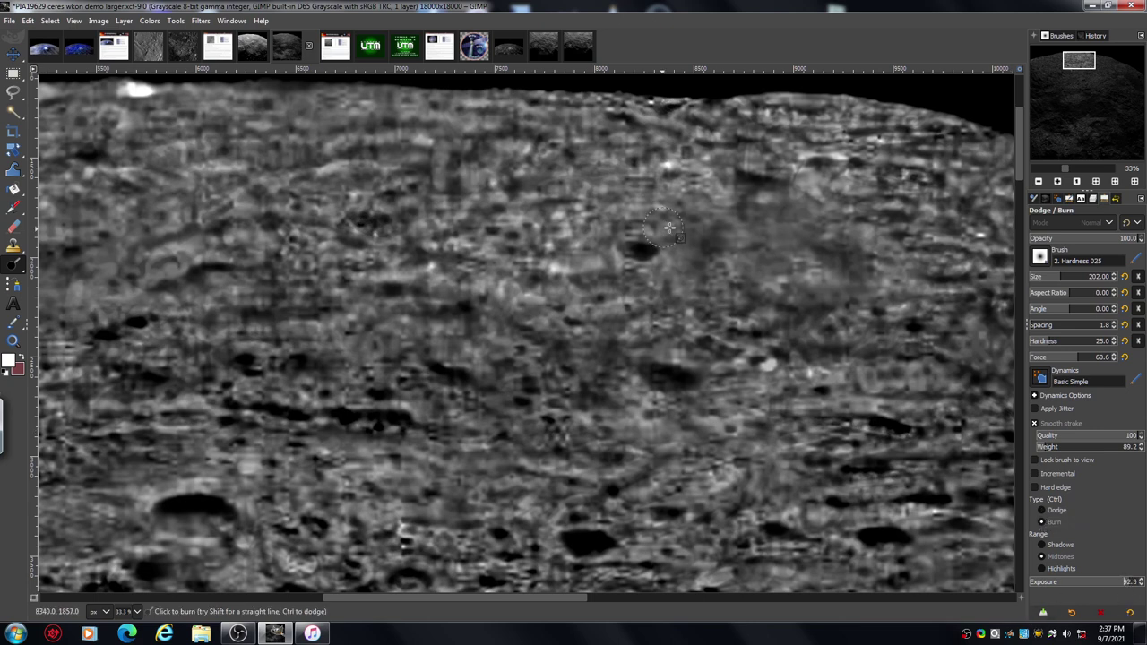
mouse_move(659, 284)
left_mouse_down()
mouse_move(641, 301)
mouse_move(603, 231)
mouse_move(661, 220)
mouse_move(628, 199)
mouse_move(574, 226)
mouse_move(435, 235)
mouse_move(580, 269)
mouse_move(404, 275)
mouse_move(584, 286)
mouse_move(605, 305)
mouse_move(533, 309)
mouse_move(417, 287)
mouse_move(404, 314)
mouse_move(622, 307)
mouse_move(594, 286)
mouse_move(502, 303)
mouse_move(639, 260)
mouse_move(646, 197)
mouse_move(730, 184)
mouse_move(690, 162)
mouse_move(409, 221)
mouse_move(393, 242)
mouse_move(323, 265)
mouse_move(373, 277)
mouse_move(405, 314)
mouse_move(355, 312)
mouse_move(453, 307)
mouse_move(385, 340)
mouse_move(439, 328)
mouse_move(502, 350)
mouse_move(466, 363)
mouse_move(503, 336)
mouse_move(551, 342)
mouse_move(610, 211)
mouse_move(603, 183)
mouse_move(543, 224)
mouse_move(439, 231)
mouse_move(362, 211)
mouse_move(645, 166)
mouse_move(381, 220)
mouse_move(266, 215)
mouse_move(225, 235)
mouse_move(323, 255)
mouse_move(283, 269)
mouse_move(336, 294)
mouse_move(313, 307)
mouse_move(457, 296)
mouse_move(585, 321)
mouse_move(623, 310)
mouse_move(632, 292)
mouse_move(820, 170)
left_mouse_up()
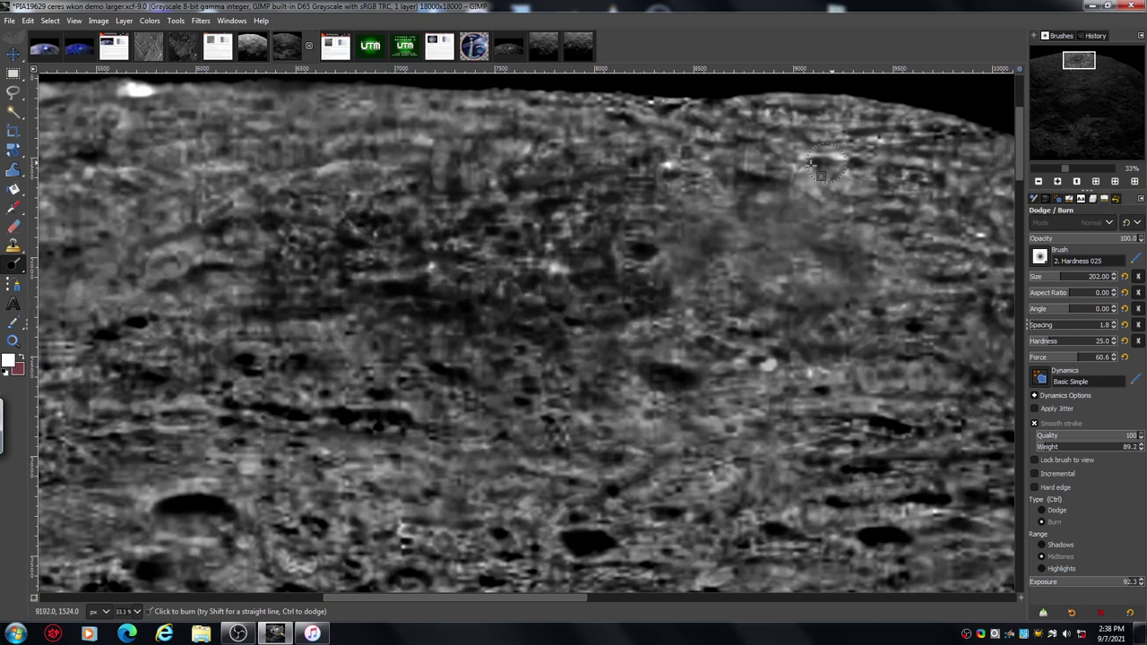
Step: Switch back to Dodge with a size 65 brush, zoom to 50%, and paint bright streaks across the dark terrain
left_click(1040, 181)
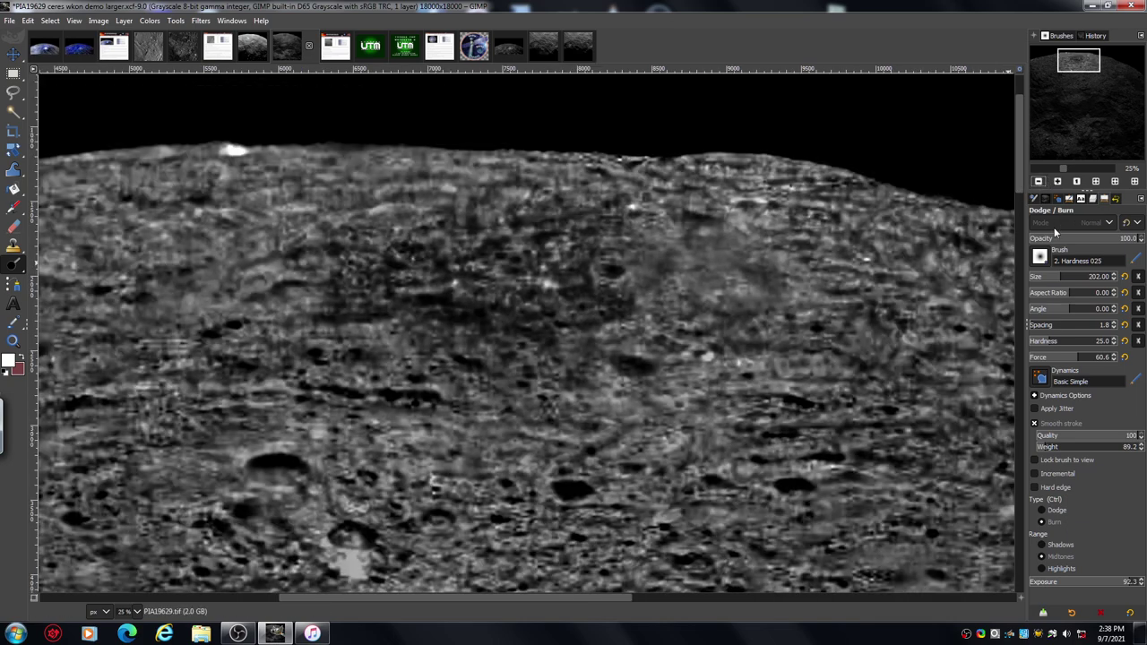
left_click(1047, 278)
left_click(1041, 510)
left_click(1058, 182)
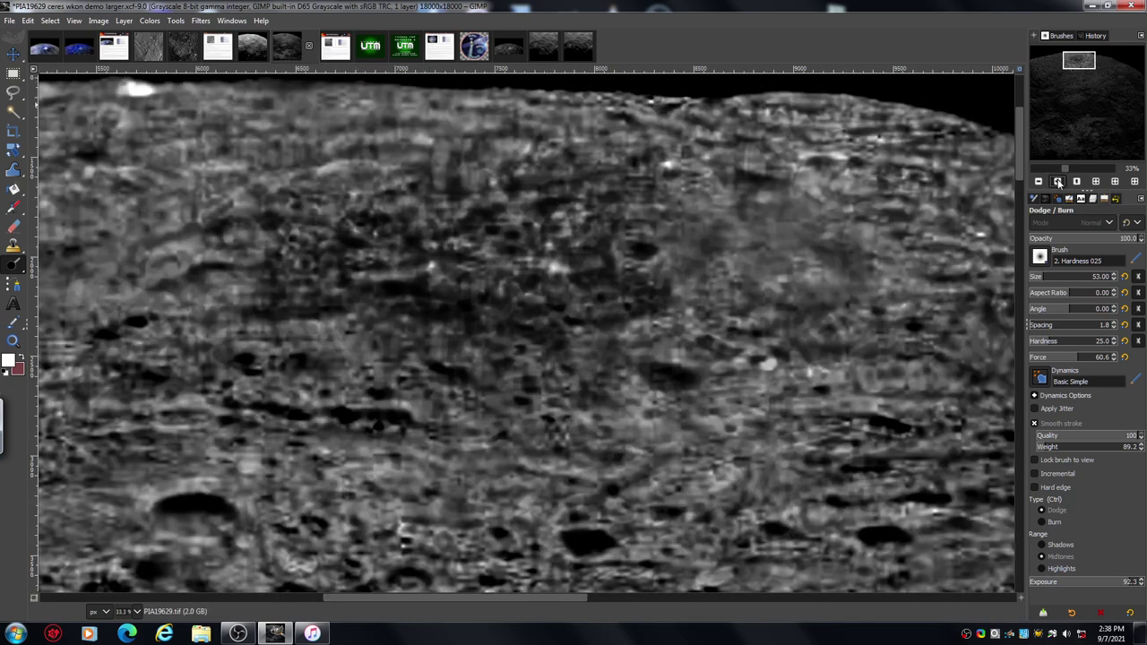
left_click(1058, 182)
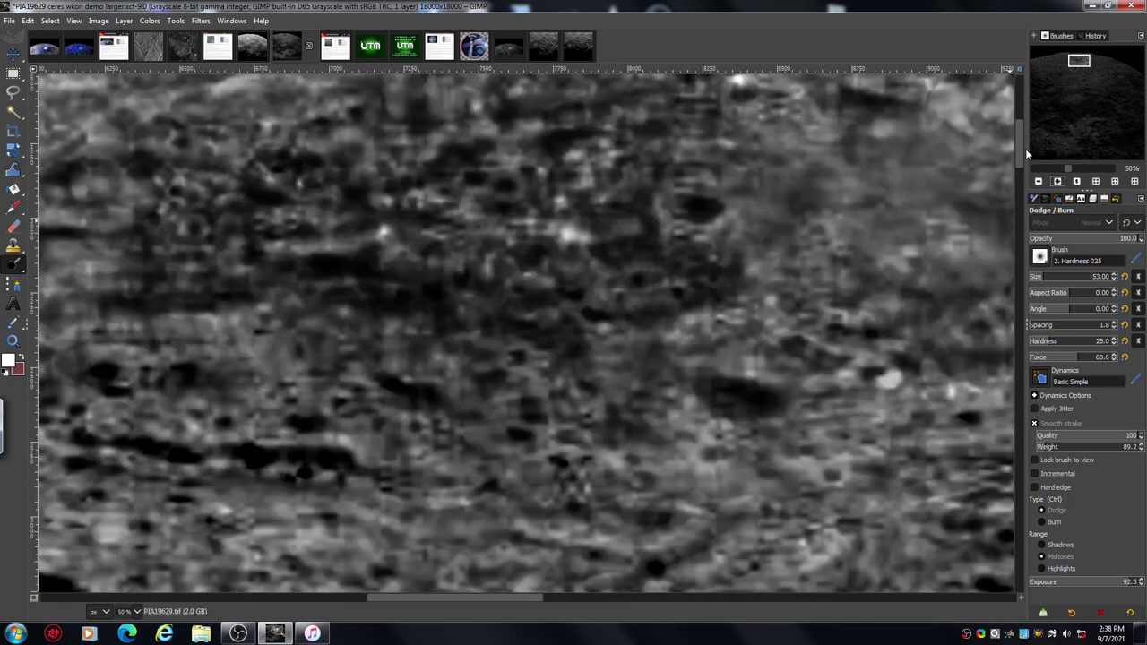
left_click_drag(1018, 150, 1017, 138)
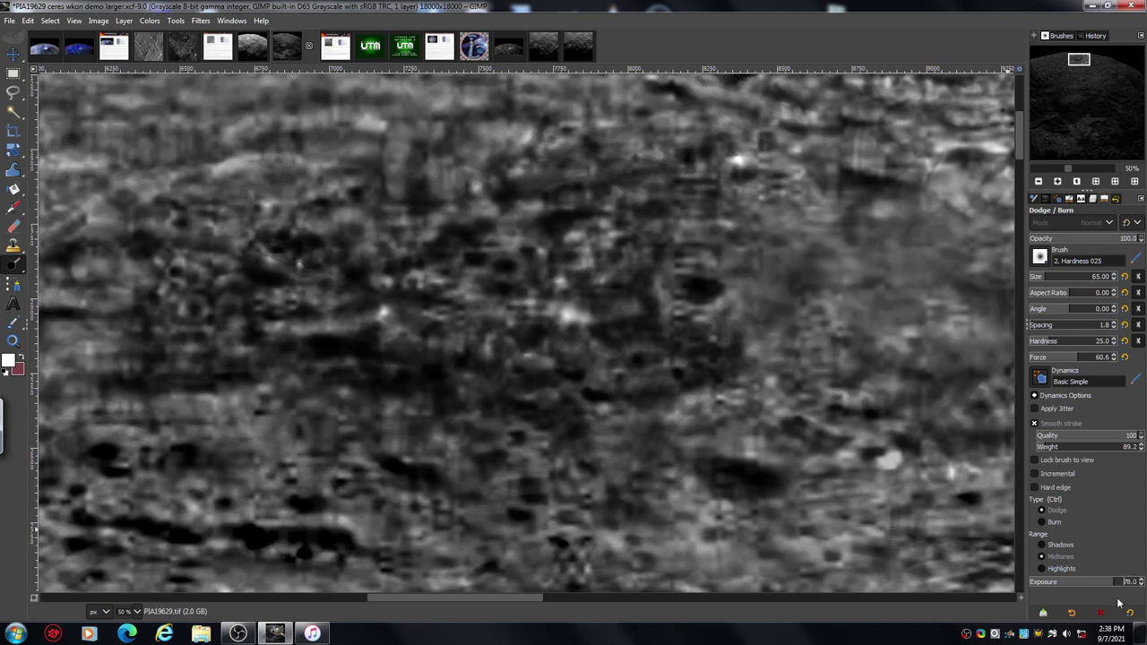
mouse_move(574, 197)
left_mouse_down()
mouse_move(563, 199)
mouse_move(600, 197)
left_mouse_up()
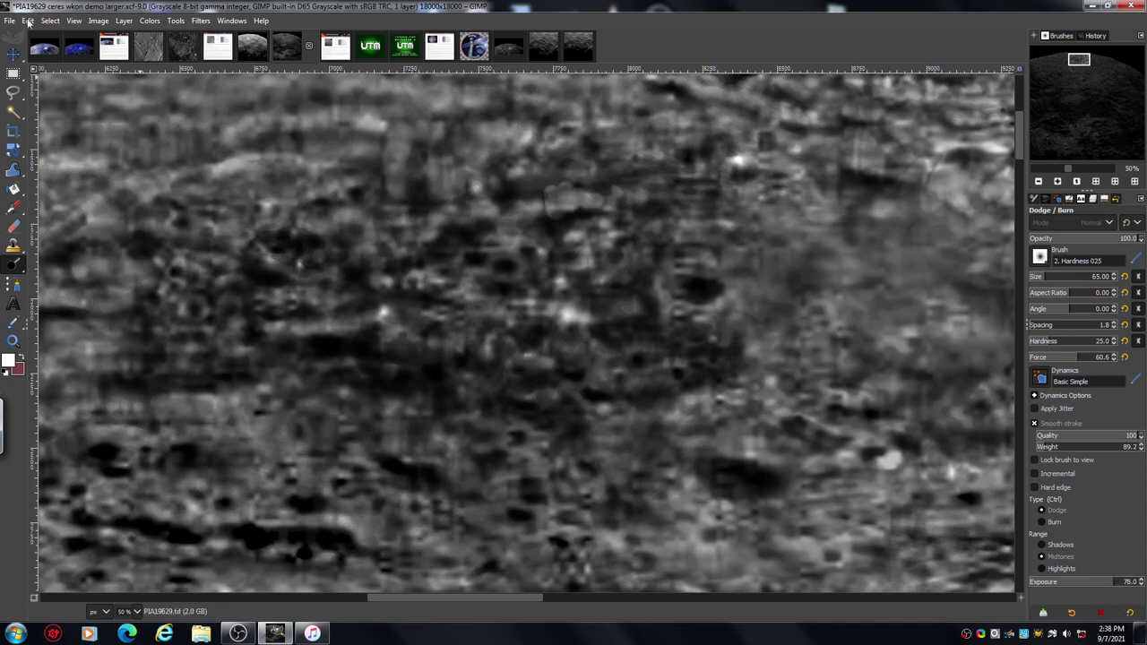
mouse_move(577, 168)
left_mouse_down()
mouse_move(595, 224)
mouse_move(597, 180)
mouse_move(610, 233)
mouse_move(632, 203)
mouse_move(623, 244)
mouse_move(655, 220)
mouse_move(639, 276)
mouse_move(606, 267)
mouse_move(589, 235)
mouse_move(556, 247)
mouse_move(504, 218)
mouse_move(447, 381)
mouse_move(467, 381)
mouse_move(510, 260)
mouse_move(543, 246)
mouse_move(522, 268)
mouse_move(560, 177)
mouse_move(515, 195)
mouse_move(577, 240)
mouse_move(537, 179)
mouse_move(526, 220)
mouse_move(583, 177)
mouse_move(552, 235)
mouse_move(593, 243)
mouse_move(609, 218)
mouse_move(638, 234)
mouse_move(728, 234)
left_mouse_up()
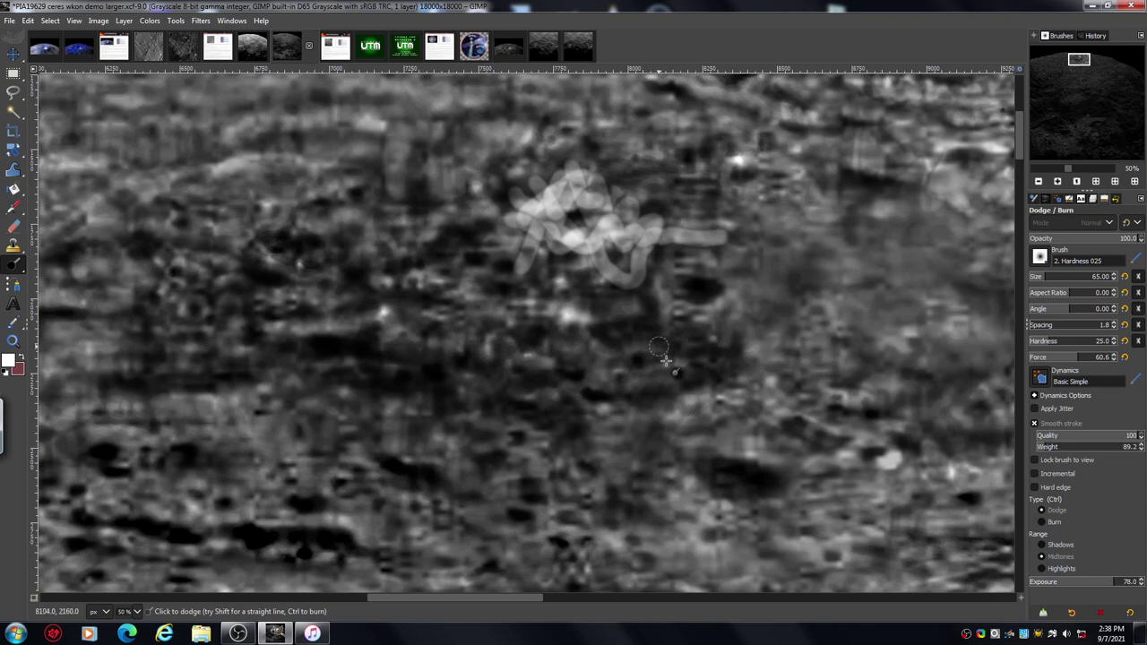
Step: After two more bright strokes, undo six Dodge/Burn history steps to clear the looping strokes
left_click_drag(635, 280, 642, 309)
left_click_drag(613, 311, 444, 296)
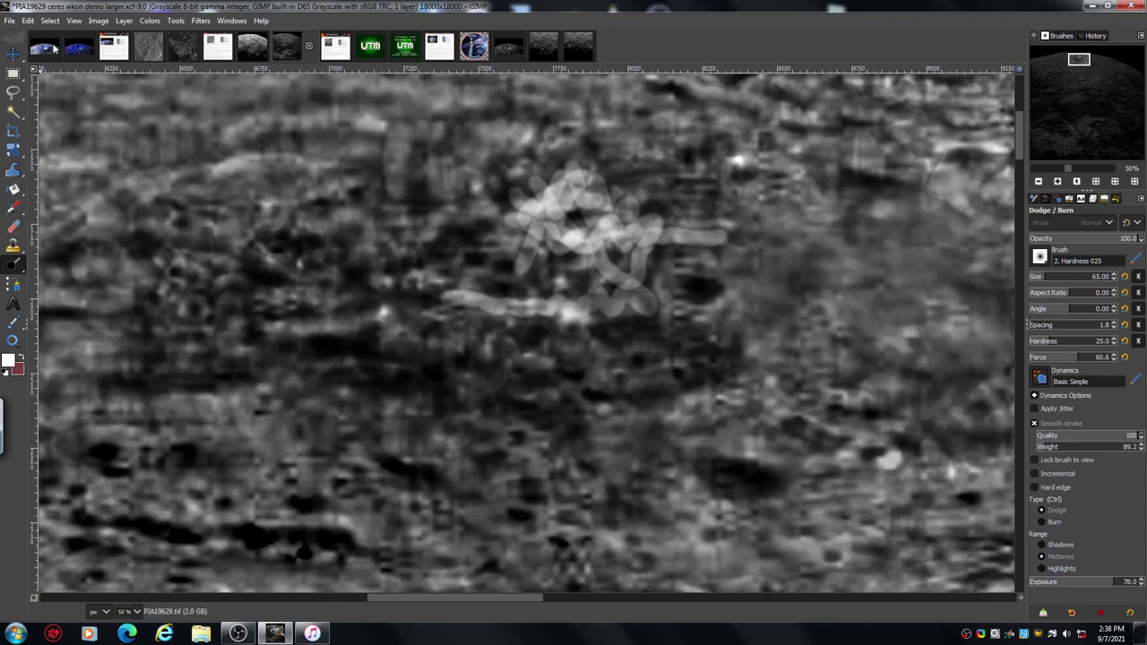
left_click(1116, 199)
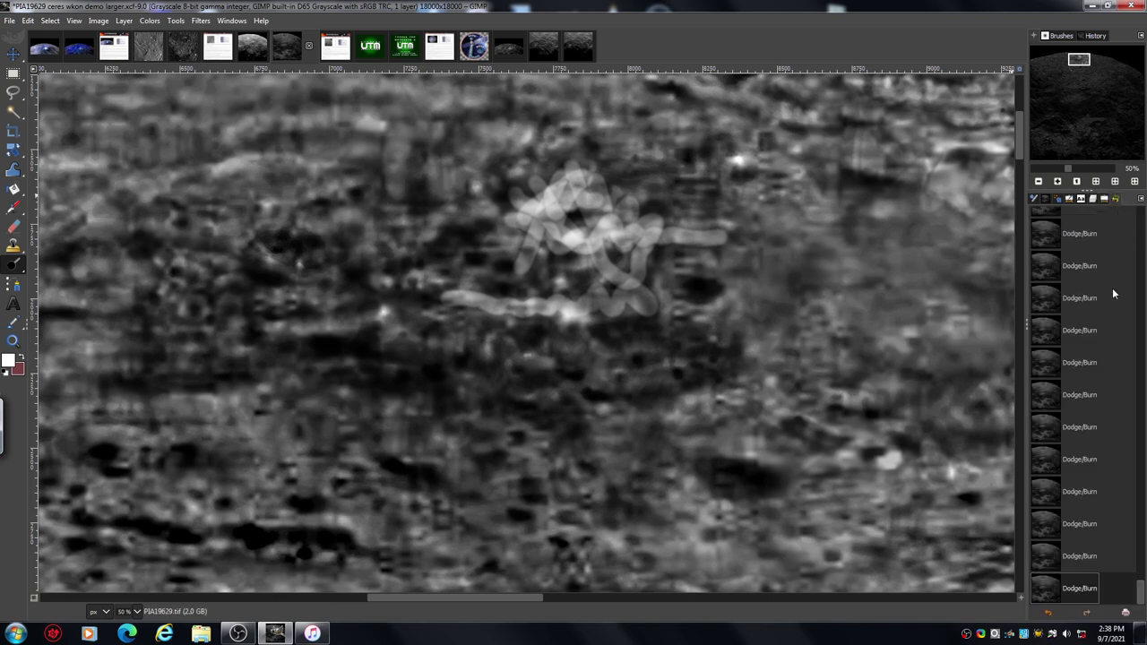
left_click(1045, 555)
left_click(1043, 524)
left_click(1042, 491)
left_click(1040, 459)
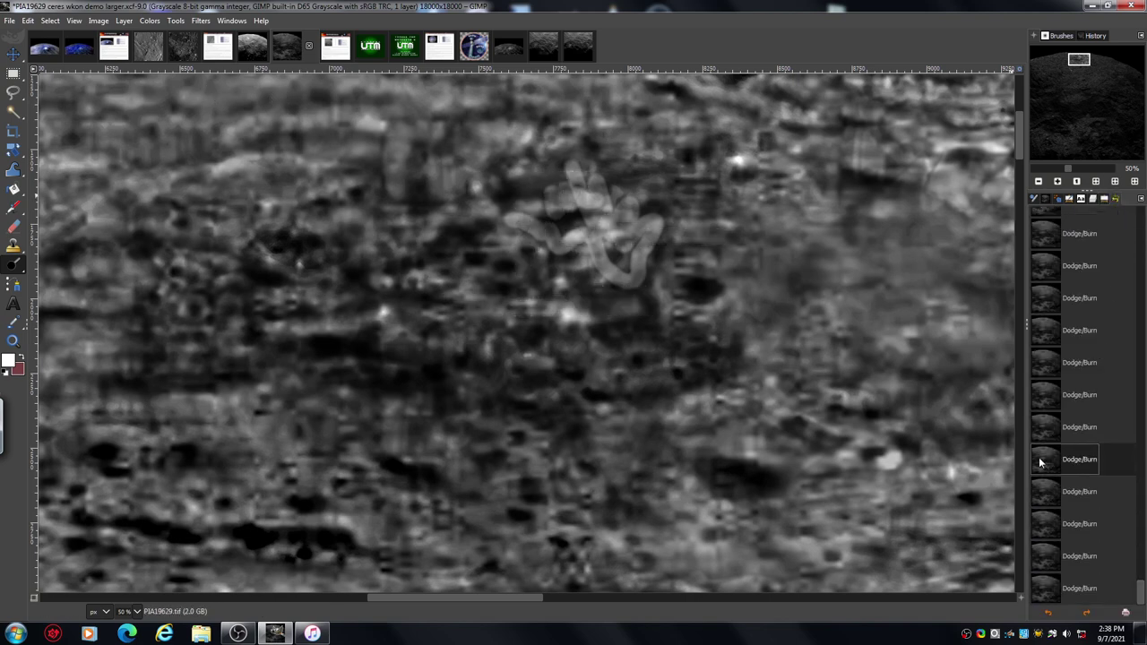
left_click(1044, 426)
left_click(1046, 399)
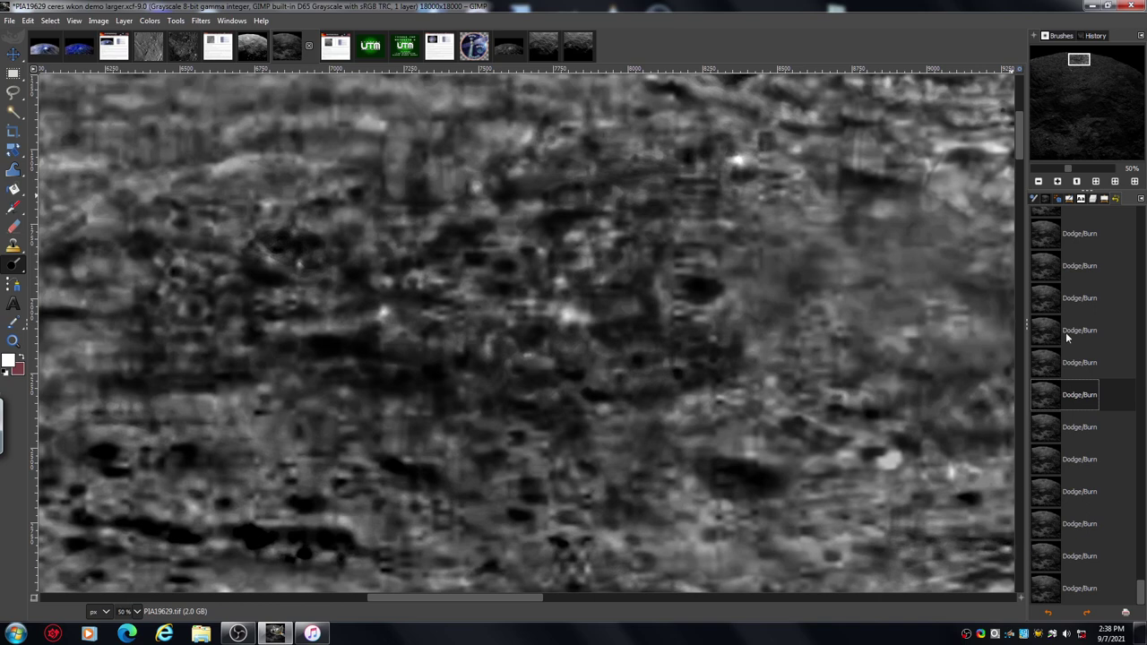
left_click(1103, 199)
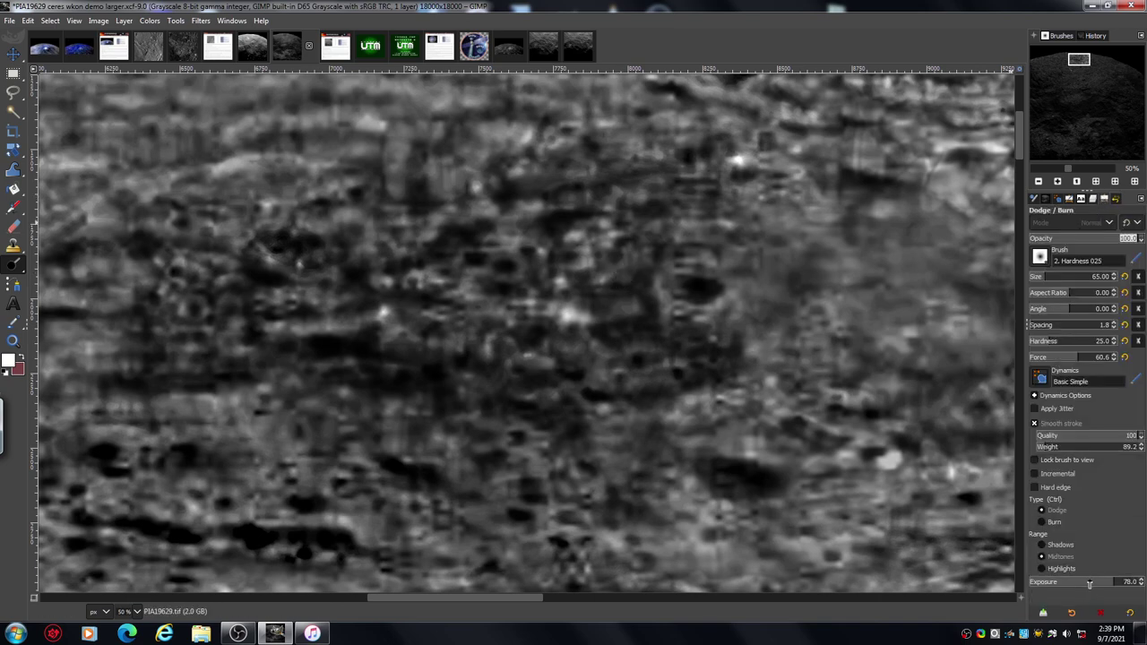
Step: Set dodge exposure to 61.5 and range to Highlights, then lightly dodge the upper-middle terrain
left_click(1086, 582)
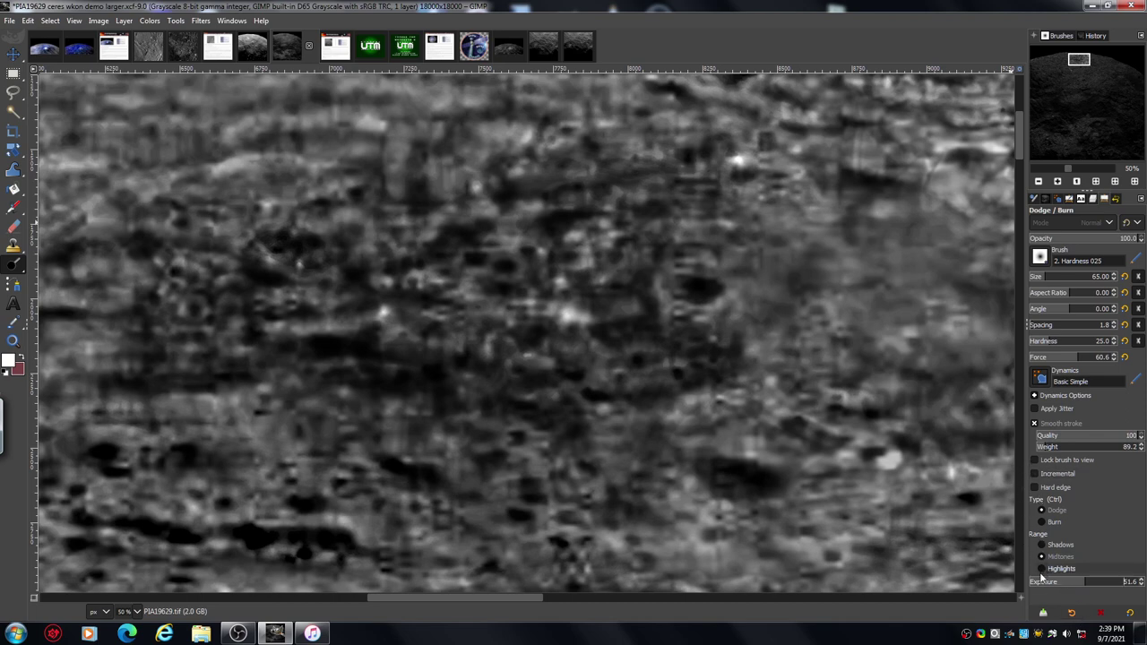
left_click(1042, 570)
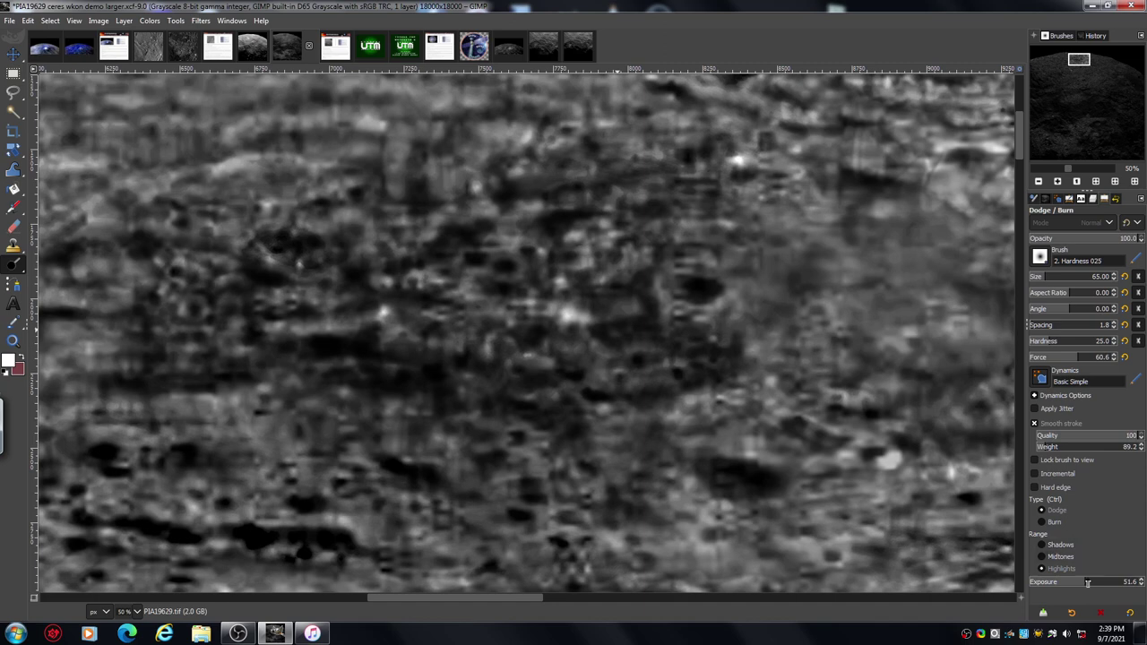
mouse_move(558, 172)
left_mouse_down()
mouse_move(532, 187)
mouse_move(577, 179)
mouse_move(534, 173)
mouse_move(596, 181)
mouse_move(535, 167)
mouse_move(540, 179)
mouse_move(501, 190)
mouse_move(551, 171)
mouse_move(584, 189)
mouse_move(558, 185)
mouse_move(560, 206)
mouse_move(608, 196)
mouse_move(561, 187)
mouse_move(585, 204)
mouse_move(630, 164)
mouse_move(604, 159)
mouse_move(649, 178)
mouse_move(612, 160)
mouse_move(606, 171)
mouse_move(589, 156)
mouse_move(565, 159)
mouse_move(609, 151)
mouse_move(574, 162)
mouse_move(597, 146)
left_mouse_up()
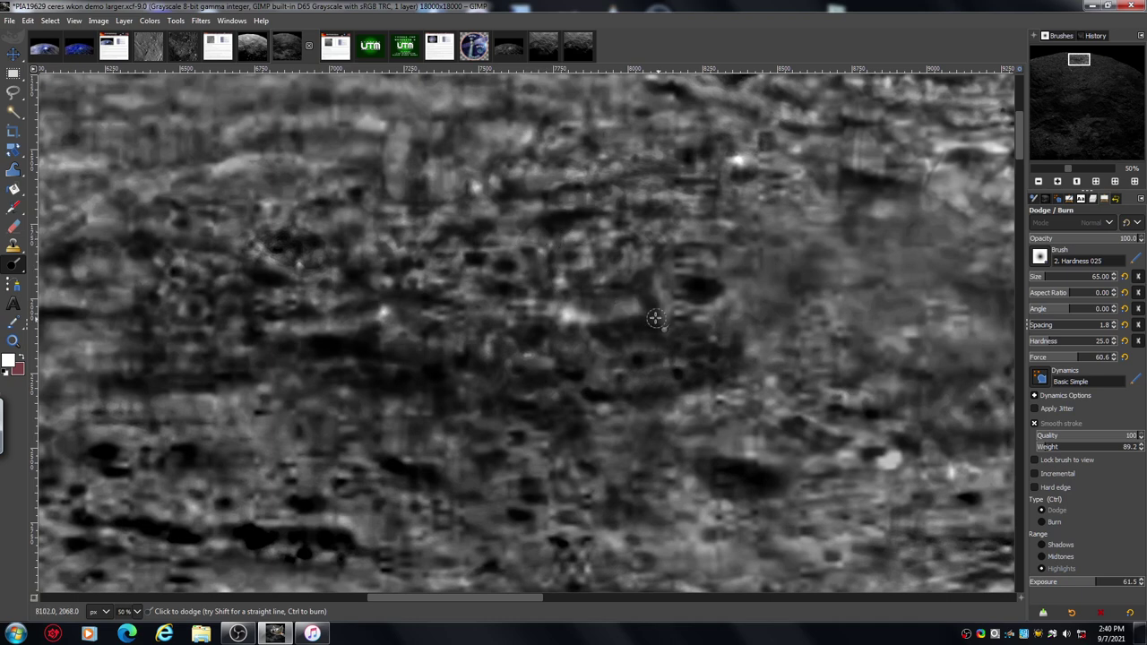
Step: Dodge one small terrain patch, then zoom the canvas out to about 18%
mouse_move(608, 324)
left_mouse_down()
mouse_move(636, 310)
mouse_move(642, 283)
mouse_move(605, 260)
mouse_move(636, 266)
mouse_move(606, 254)
mouse_move(637, 253)
mouse_move(644, 219)
mouse_move(629, 210)
mouse_move(646, 204)
mouse_move(601, 194)
mouse_move(634, 174)
mouse_move(653, 181)
mouse_move(623, 167)
mouse_move(661, 159)
mouse_move(597, 140)
mouse_move(635, 133)
mouse_move(694, 146)
mouse_move(671, 176)
mouse_move(729, 178)
mouse_move(706, 161)
mouse_move(714, 197)
mouse_move(657, 168)
mouse_move(740, 178)
mouse_move(715, 190)
mouse_move(682, 261)
mouse_move(709, 262)
mouse_move(723, 278)
mouse_move(668, 259)
mouse_move(658, 277)
mouse_move(665, 299)
mouse_move(717, 292)
left_mouse_up()
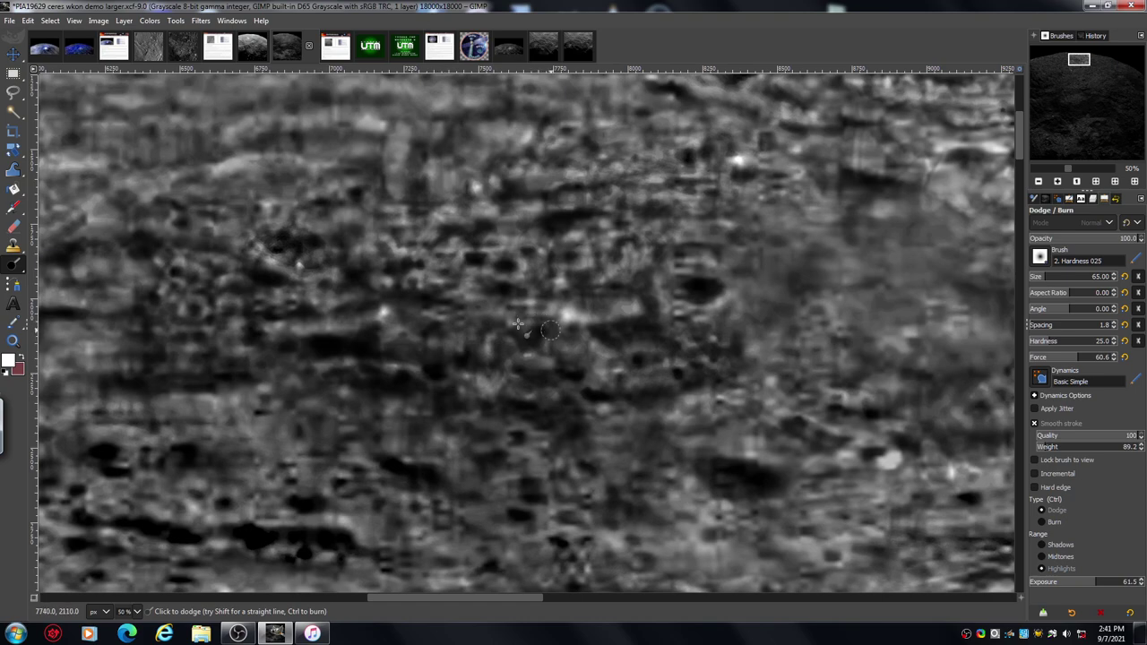
left_click(1039, 182)
left_click(1040, 182)
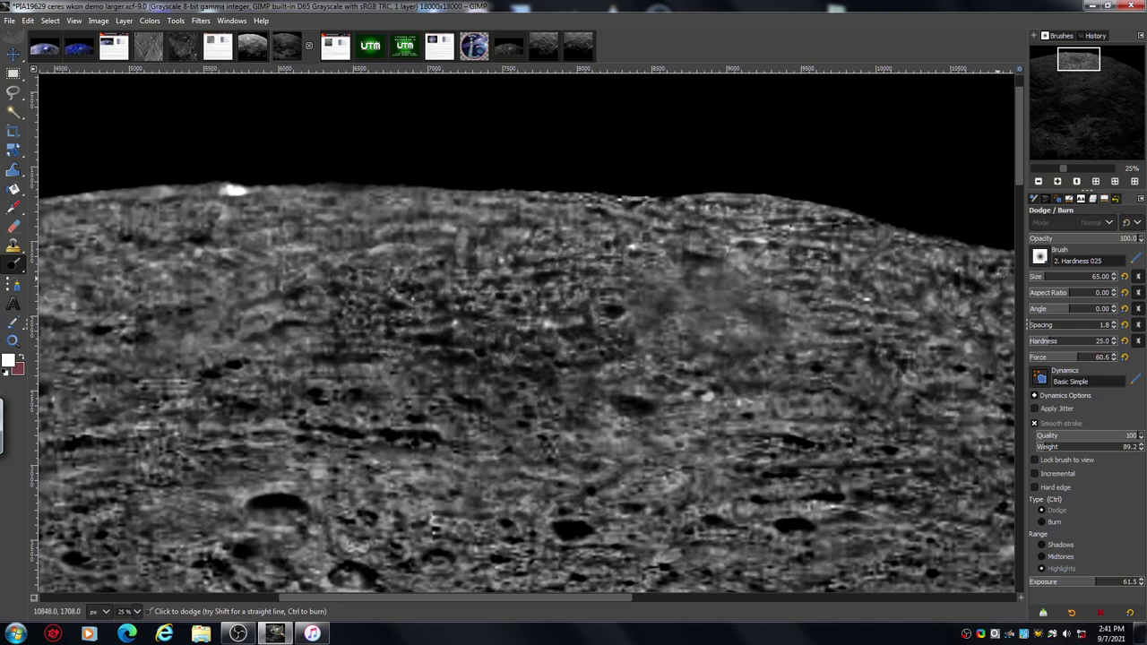
left_click(1040, 182)
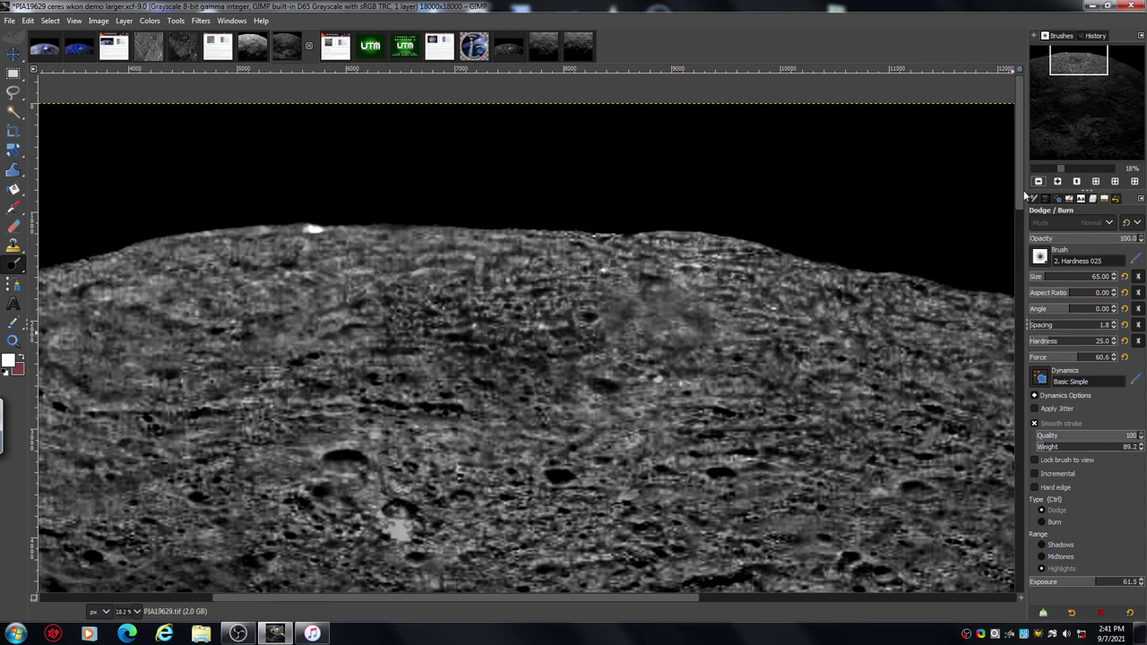
Step: Pan the 18000px image down and left to show the cratered left-hand surface
left_click_drag(1020, 191, 1018, 212)
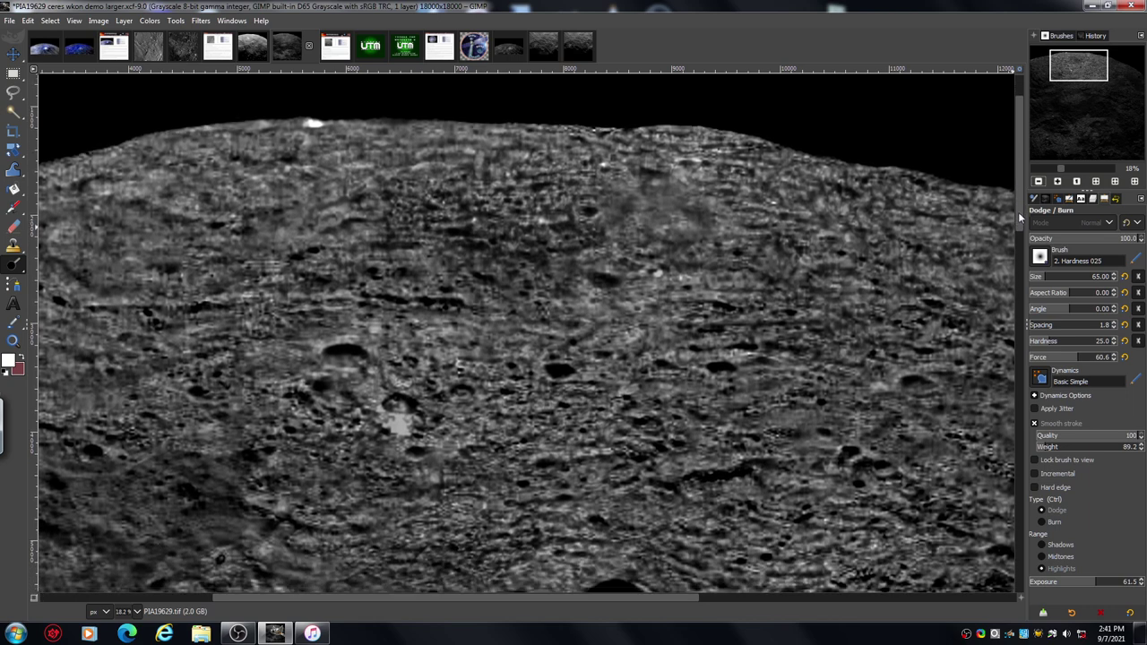
left_click_drag(1018, 212, 1023, 232)
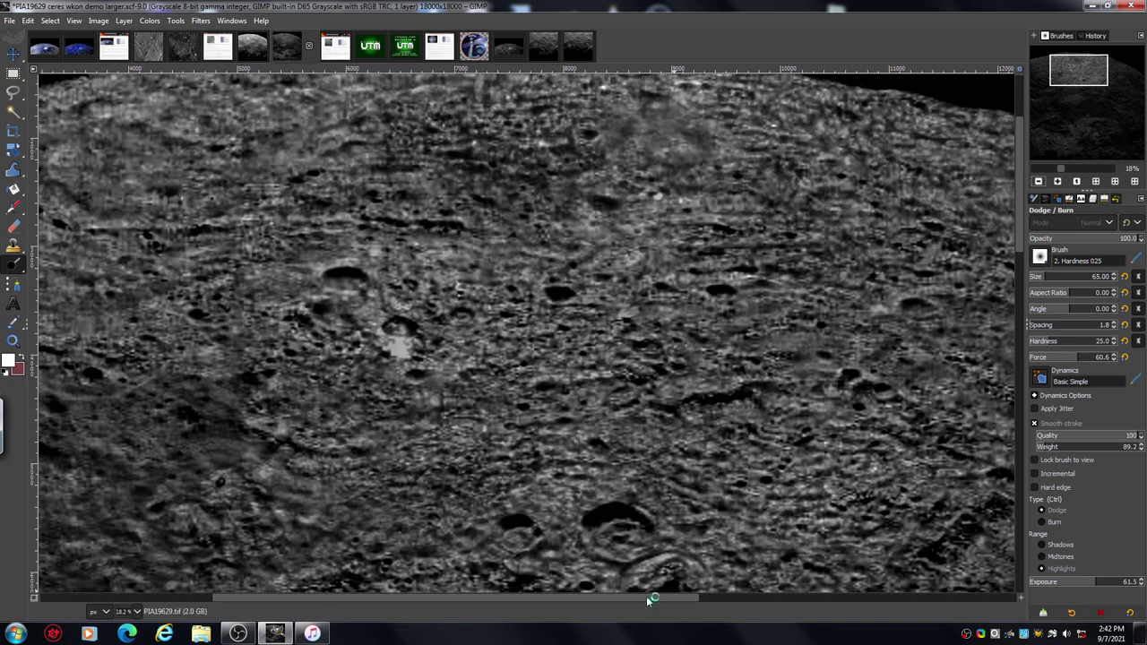
left_click_drag(645, 597, 590, 617)
left_click_drag(580, 620, 470, 638)
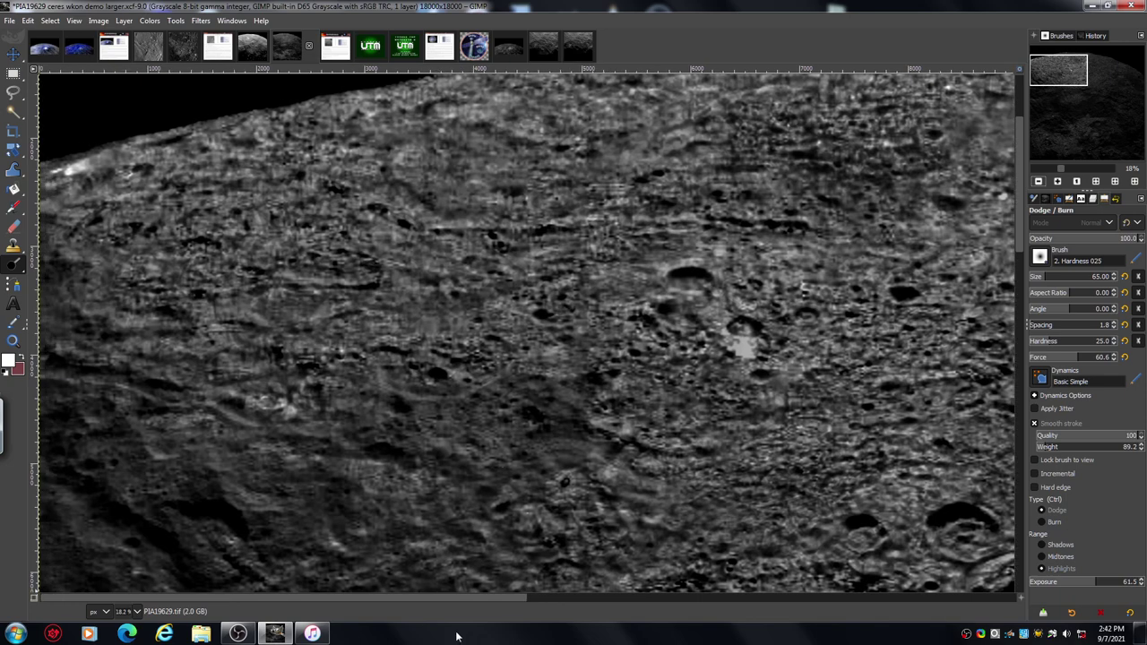
Step: Switch to the original 1024px PIA19629.xcf image and zoom it out to 100%
left_click(258, 45)
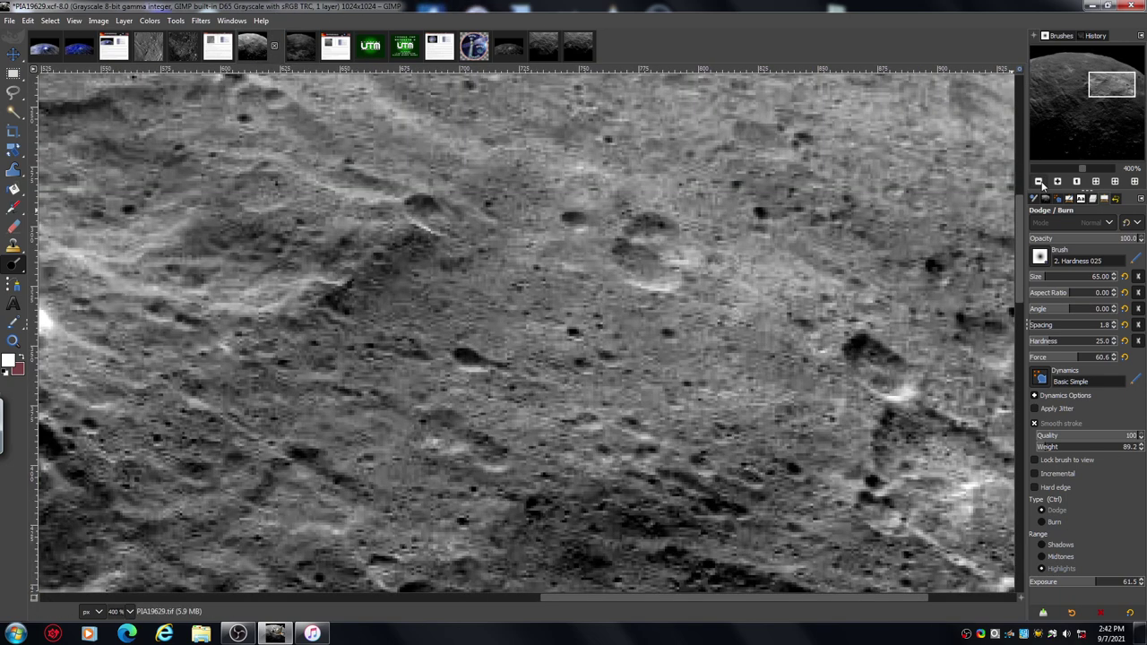
left_click(1039, 182)
left_click(1039, 182)
left_click(1039, 182)
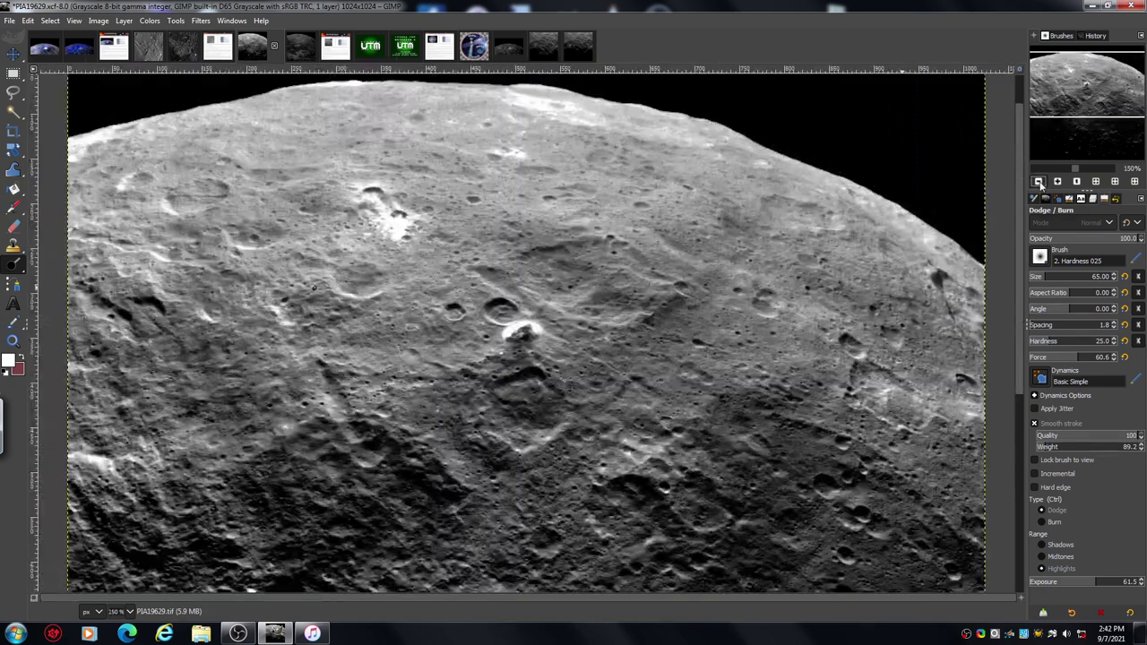
left_click(1039, 182)
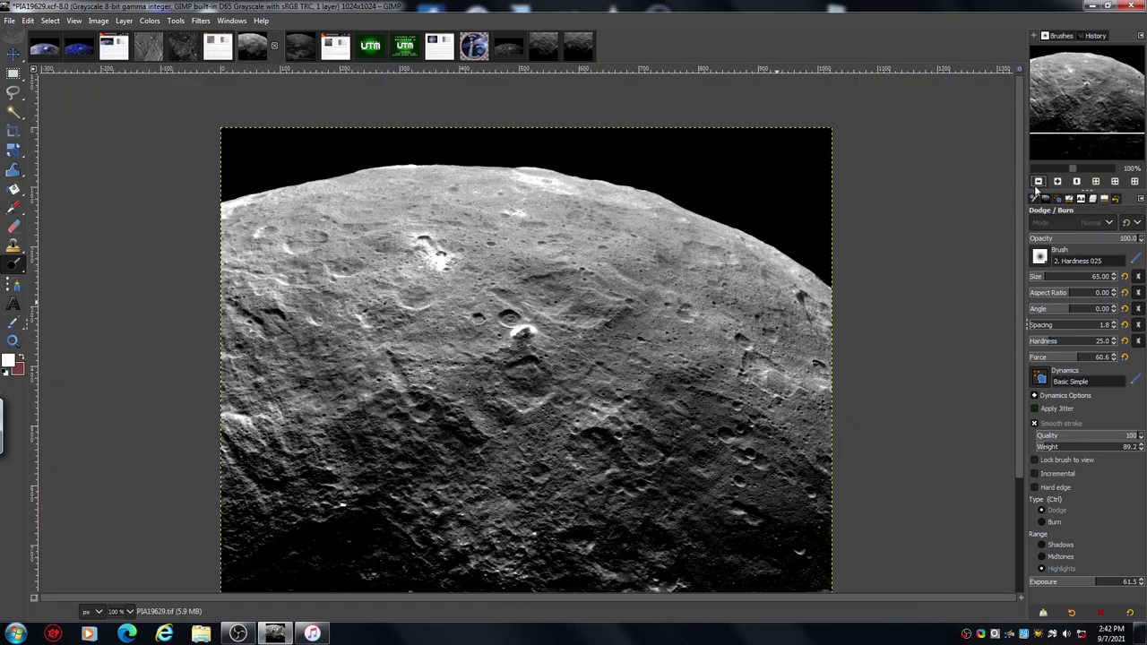
Step: Undo Brightness-Contrast on the original, then return to the large 18000px image
left_click(28, 20)
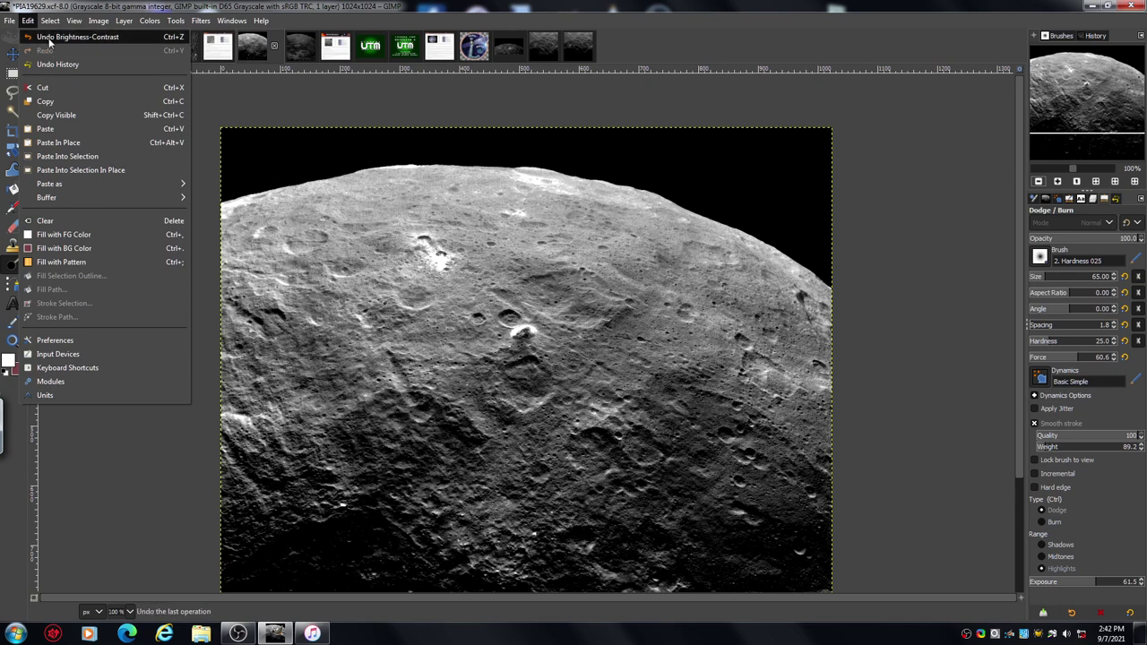
left_click(49, 37)
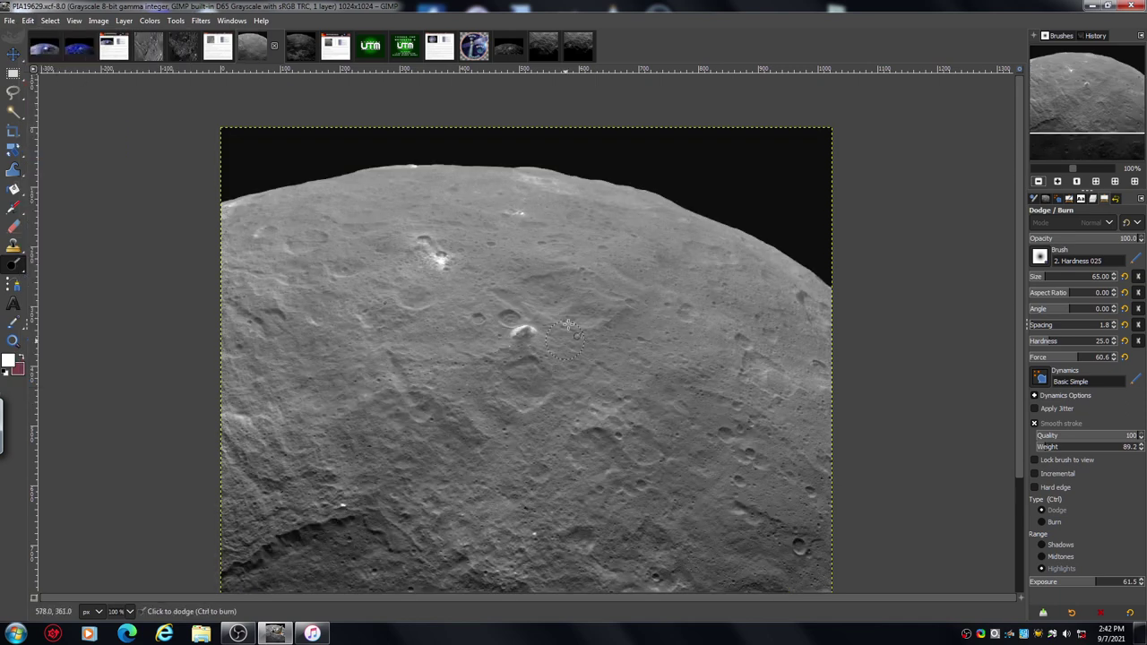
left_click_drag(1022, 214, 1023, 248)
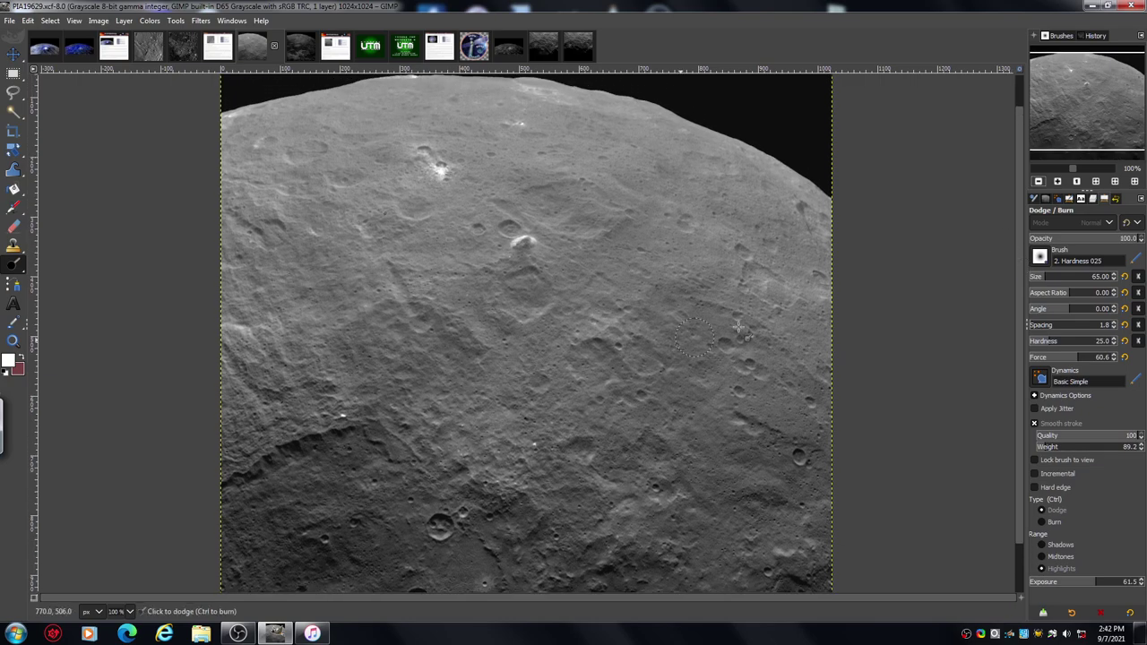
left_click(303, 48)
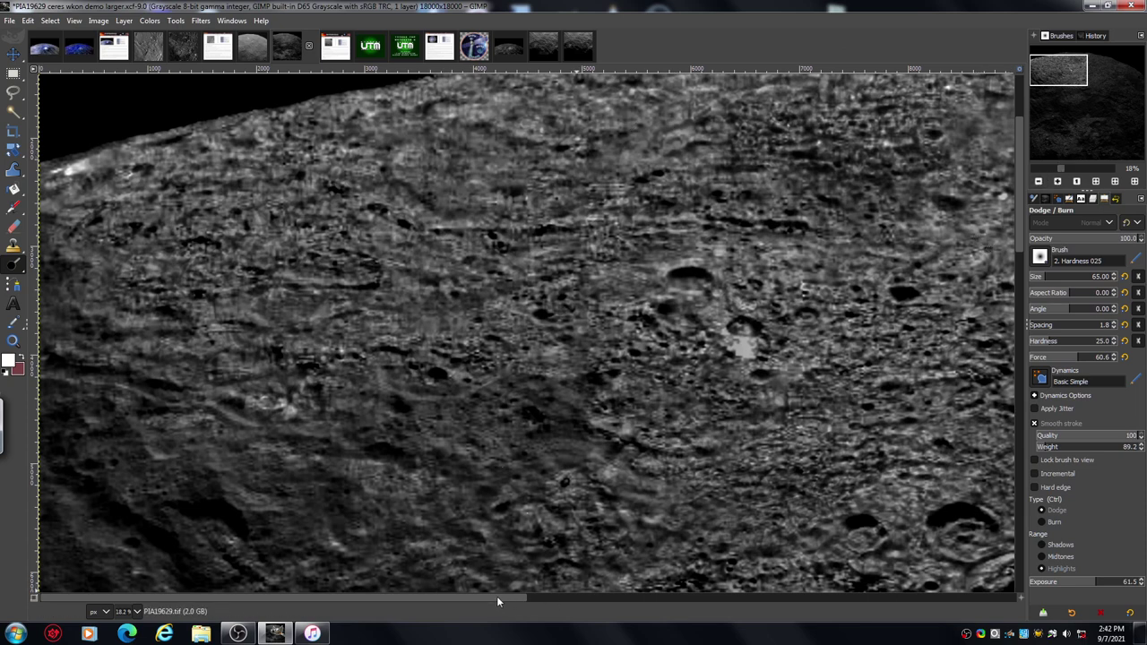
Step: Zoom the large image from 18% to 50%, panning slightly down along the way
left_click(1058, 182)
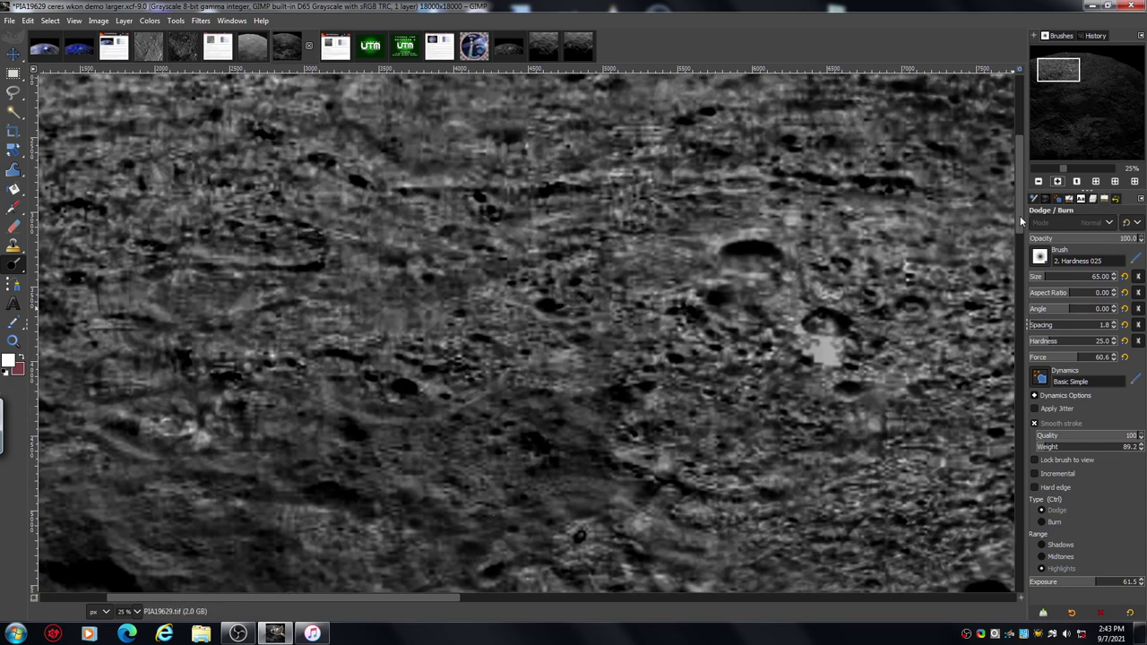
mouse_move(1020, 215)
left_mouse_down()
mouse_move(1021, 234)
mouse_move(1022, 224)
left_mouse_up()
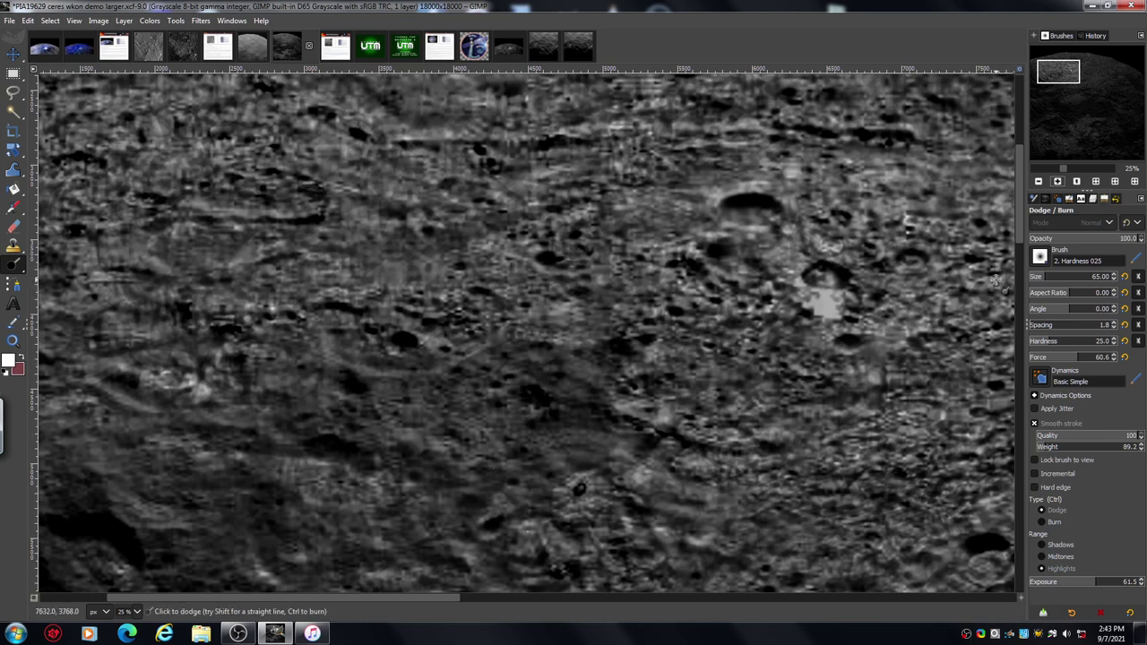
left_click(1058, 182)
left_click(1058, 182)
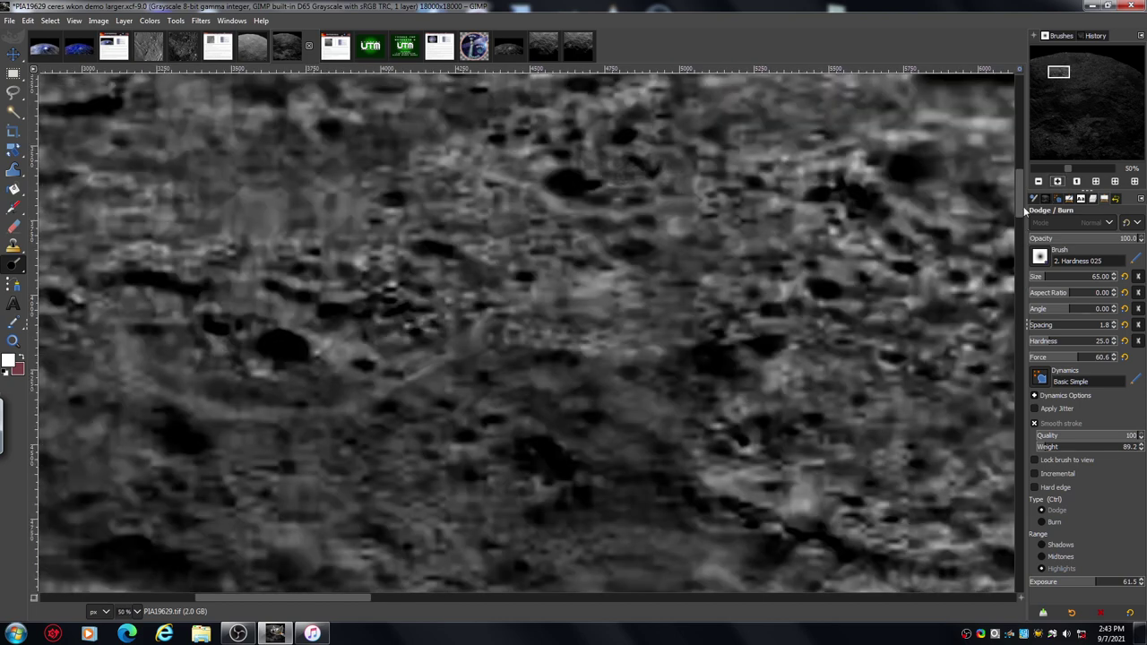
Step: Dodge-lighten several patches around the small dark mid-image crater at exposure 64.3, then zoom to 33.3%
left_click_drag(1024, 206, 1022, 220)
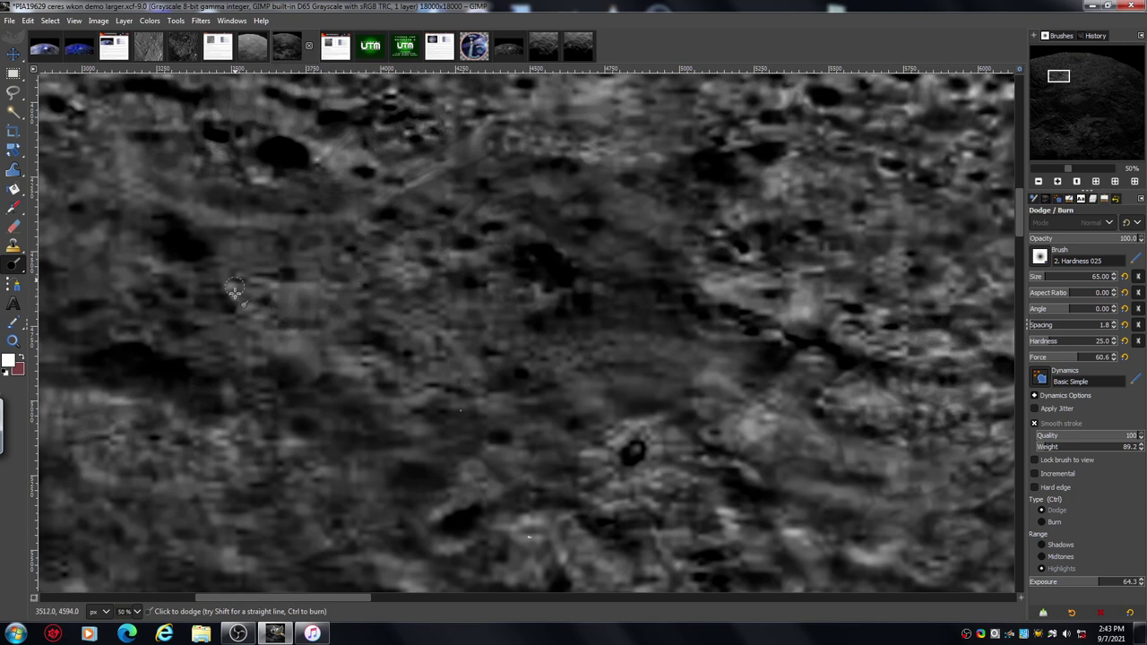
mouse_move(266, 331)
left_mouse_down()
mouse_move(279, 357)
mouse_move(295, 336)
mouse_move(307, 369)
mouse_move(320, 354)
mouse_move(337, 385)
left_mouse_up()
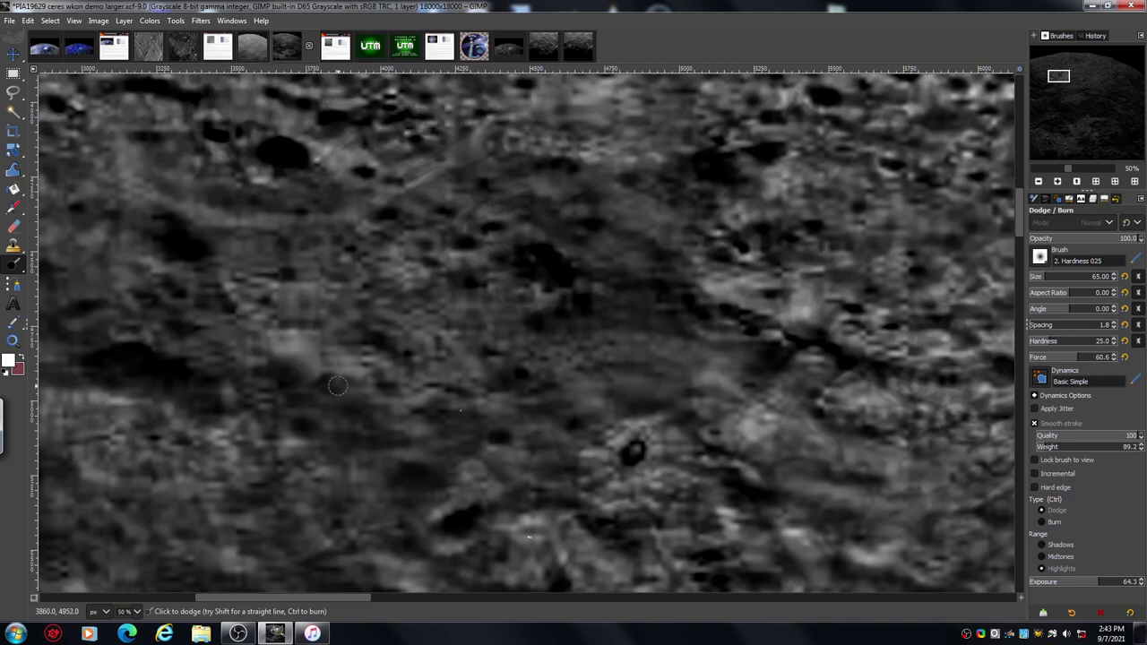
mouse_move(328, 292)
left_mouse_down()
mouse_move(345, 339)
mouse_move(361, 297)
mouse_move(369, 306)
mouse_move(333, 317)
mouse_move(312, 289)
mouse_move(296, 309)
mouse_move(277, 310)
mouse_move(234, 281)
mouse_move(220, 291)
mouse_move(179, 285)
mouse_move(228, 356)
mouse_move(258, 345)
mouse_move(193, 366)
mouse_move(183, 331)
mouse_move(215, 344)
mouse_move(199, 365)
mouse_move(237, 358)
mouse_move(168, 339)
mouse_move(191, 338)
mouse_move(239, 383)
mouse_move(252, 370)
mouse_move(280, 395)
mouse_move(247, 386)
mouse_move(288, 394)
mouse_move(257, 387)
mouse_move(246, 397)
mouse_move(285, 395)
mouse_move(192, 387)
mouse_move(177, 268)
mouse_move(167, 295)
mouse_move(200, 266)
mouse_move(148, 301)
mouse_move(169, 267)
mouse_move(167, 312)
mouse_move(195, 279)
mouse_move(190, 248)
left_mouse_up()
mouse_move(276, 239)
left_mouse_down()
mouse_move(232, 248)
mouse_move(243, 253)
mouse_move(258, 235)
mouse_move(292, 261)
mouse_move(306, 235)
mouse_move(339, 256)
mouse_move(312, 248)
mouse_move(316, 238)
mouse_move(285, 264)
mouse_move(251, 243)
mouse_move(233, 261)
mouse_move(189, 225)
mouse_move(183, 203)
mouse_move(194, 218)
mouse_move(225, 199)
mouse_move(242, 221)
mouse_move(262, 210)
mouse_move(301, 228)
mouse_move(328, 210)
mouse_move(306, 189)
mouse_move(284, 208)
mouse_move(205, 198)
mouse_move(200, 179)
mouse_move(214, 178)
mouse_move(228, 192)
mouse_move(312, 201)
mouse_move(286, 182)
mouse_move(304, 207)
mouse_move(320, 193)
mouse_move(334, 199)
mouse_move(267, 173)
mouse_move(255, 154)
mouse_move(237, 160)
mouse_move(279, 154)
mouse_move(243, 159)
mouse_move(236, 132)
mouse_move(213, 130)
mouse_move(252, 141)
left_mouse_up()
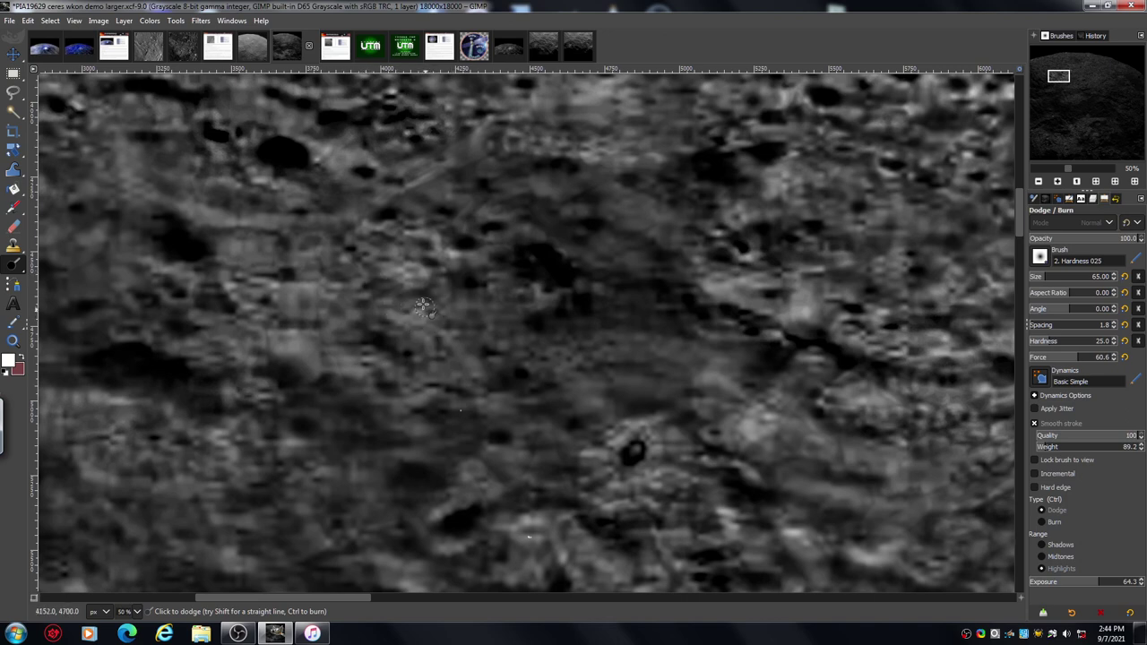
mouse_move(446, 286)
left_mouse_down()
mouse_move(455, 335)
mouse_move(433, 322)
mouse_move(418, 342)
mouse_move(369, 322)
mouse_move(418, 328)
mouse_move(408, 336)
mouse_move(458, 355)
mouse_move(468, 334)
mouse_move(452, 315)
mouse_move(460, 300)
mouse_move(495, 294)
left_mouse_up()
mouse_move(284, 230)
left_mouse_down()
mouse_move(252, 256)
mouse_move(204, 263)
mouse_move(209, 297)
mouse_move(209, 253)
mouse_move(216, 298)
mouse_move(201, 257)
mouse_move(183, 296)
mouse_move(147, 290)
mouse_move(212, 295)
mouse_move(200, 310)
mouse_move(213, 319)
mouse_move(233, 308)
mouse_move(225, 371)
mouse_move(190, 336)
mouse_move(181, 360)
mouse_move(157, 340)
mouse_move(129, 357)
mouse_move(193, 388)
mouse_move(222, 382)
mouse_move(190, 379)
mouse_move(221, 405)
mouse_move(212, 381)
mouse_move(207, 402)
mouse_move(194, 382)
mouse_move(178, 390)
mouse_move(210, 384)
mouse_move(160, 370)
mouse_move(210, 398)
mouse_move(181, 392)
mouse_move(241, 352)
mouse_move(301, 404)
mouse_move(294, 415)
mouse_move(315, 395)
mouse_move(350, 414)
mouse_move(295, 394)
mouse_move(311, 419)
left_mouse_up()
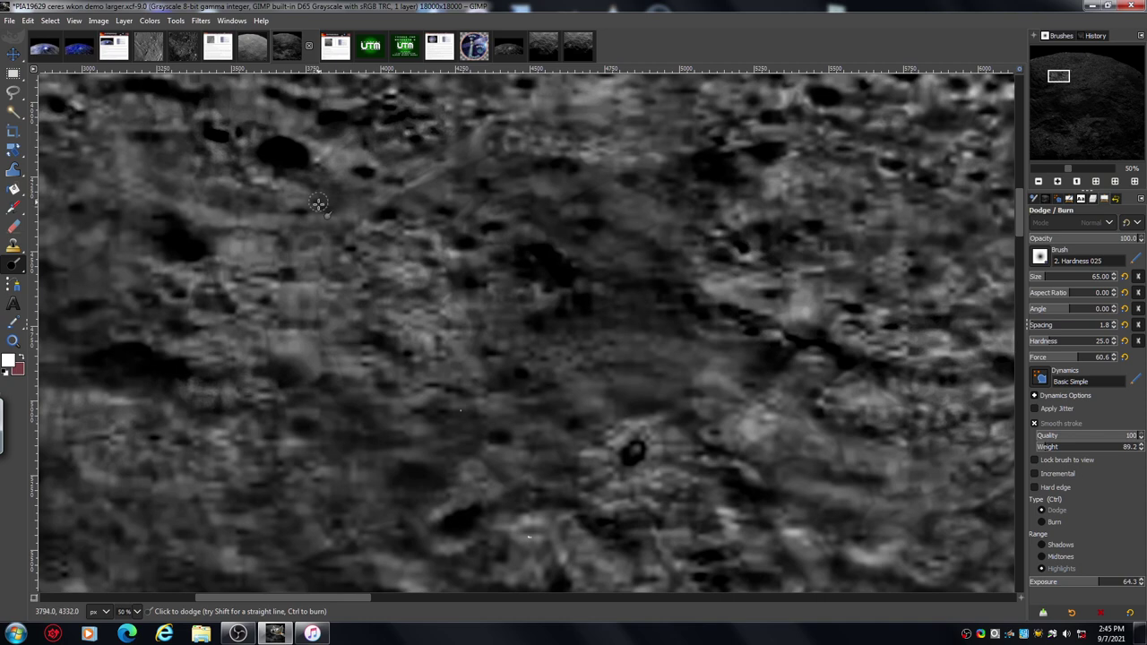
mouse_move(299, 265)
left_mouse_down()
mouse_move(304, 227)
mouse_move(321, 240)
mouse_move(339, 212)
mouse_move(315, 227)
mouse_move(299, 214)
mouse_move(237, 211)
mouse_move(205, 230)
mouse_move(191, 202)
mouse_move(159, 215)
mouse_move(166, 204)
mouse_move(139, 183)
mouse_move(115, 205)
mouse_move(92, 159)
left_mouse_up()
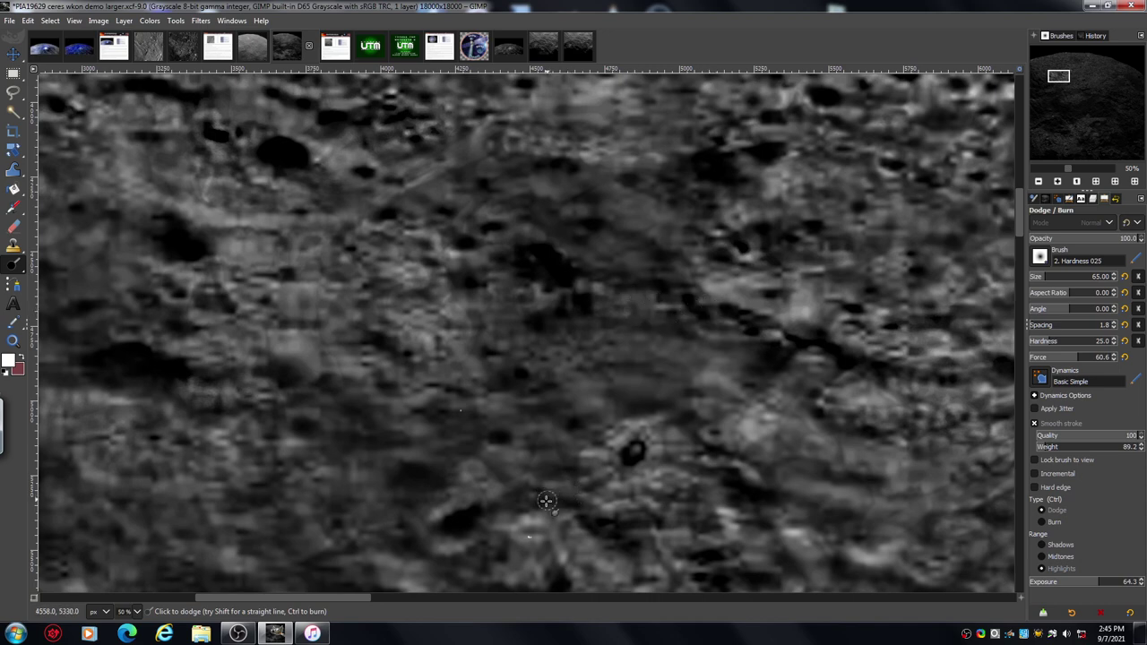
left_click(1038, 181)
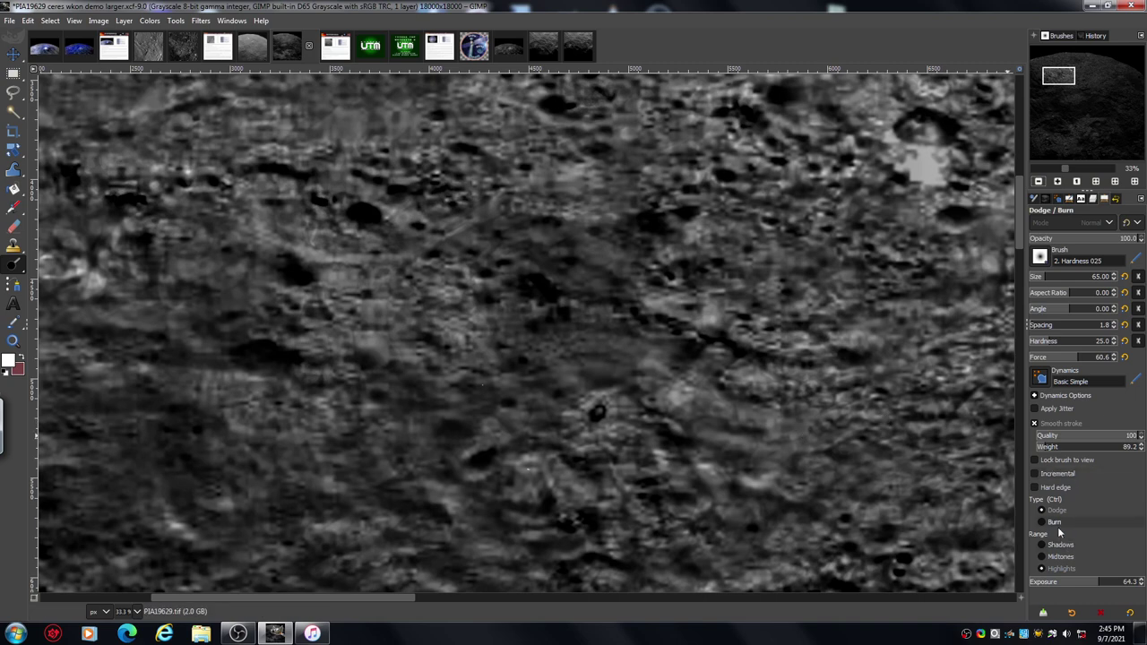
Step: Set Dodge/Burn to burn Midtones at exposure 89.6
left_click(1041, 556)
left_click(1041, 521)
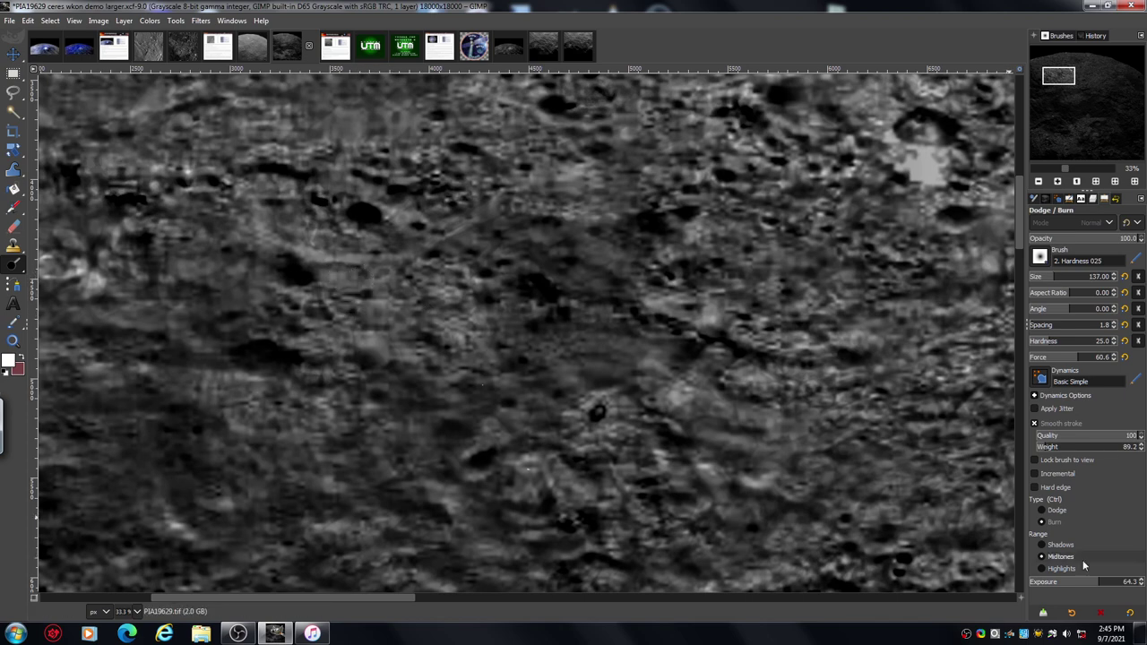
left_click(1126, 582)
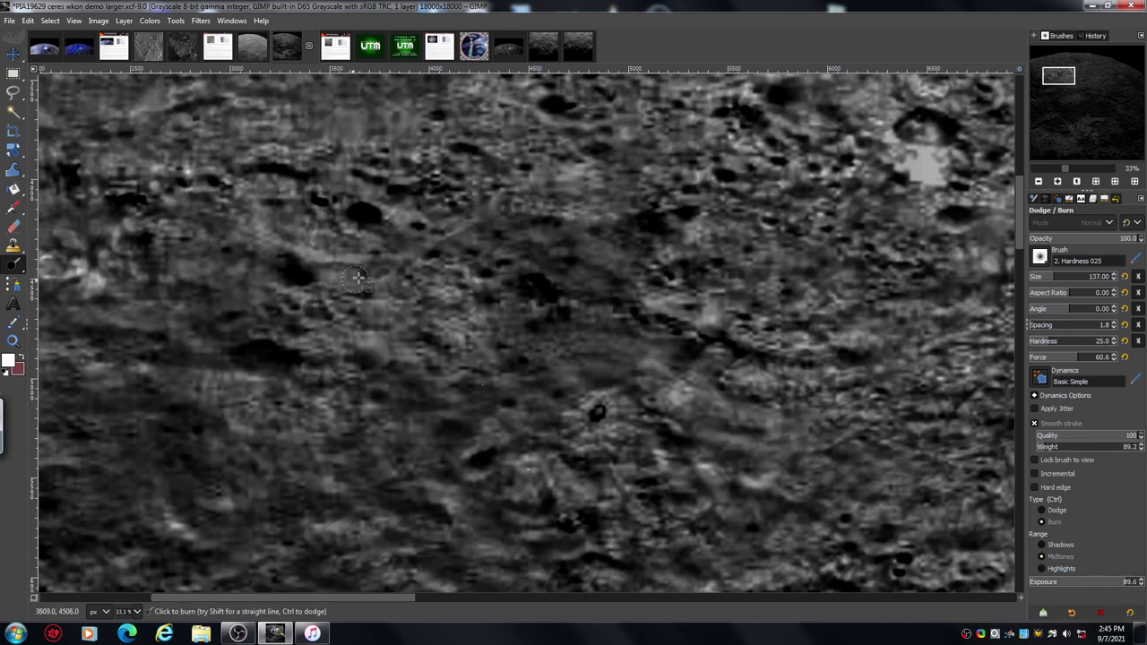
Step: Burn three darkening strokes around the craters left of centre
mouse_move(358, 278)
left_mouse_down()
mouse_move(414, 287)
mouse_move(371, 282)
mouse_move(382, 317)
mouse_move(361, 312)
mouse_move(404, 311)
mouse_move(344, 309)
mouse_move(408, 320)
mouse_move(375, 350)
mouse_move(338, 334)
mouse_move(395, 347)
mouse_move(318, 336)
mouse_move(434, 356)
mouse_move(454, 326)
mouse_move(435, 320)
mouse_move(432, 271)
mouse_move(469, 343)
mouse_move(428, 266)
left_mouse_up()
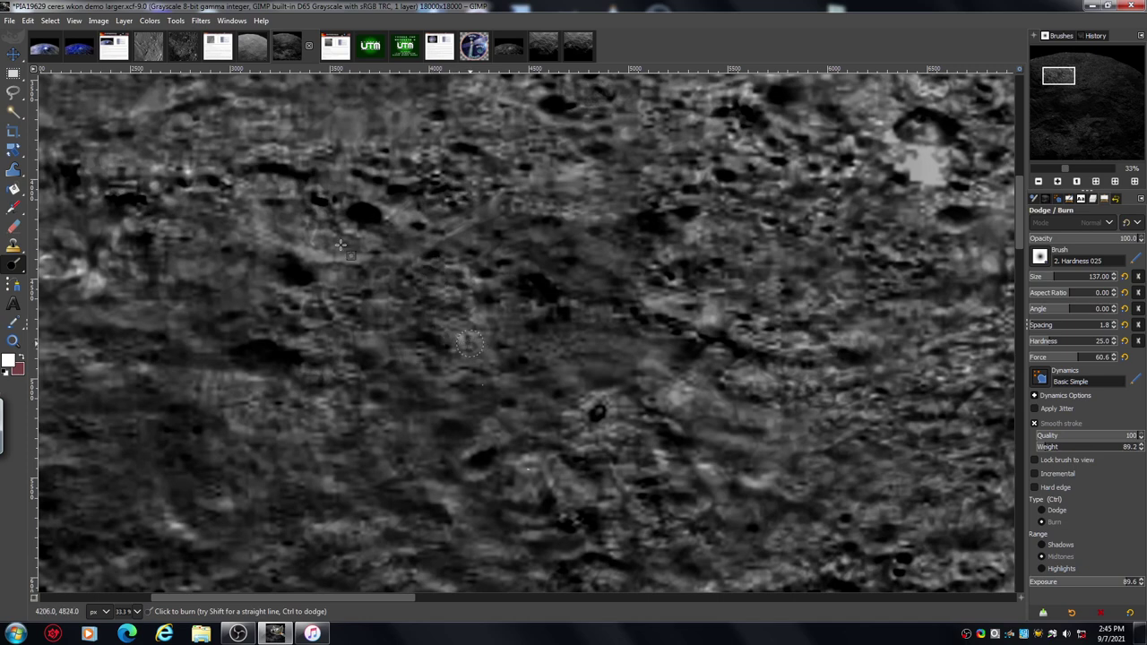
mouse_move(341, 243)
left_mouse_down()
mouse_move(321, 258)
mouse_move(300, 253)
mouse_move(336, 248)
mouse_move(305, 253)
mouse_move(269, 235)
mouse_move(272, 251)
left_mouse_up()
mouse_move(275, 293)
left_mouse_down()
mouse_move(360, 330)
mouse_move(307, 348)
mouse_move(387, 352)
mouse_move(397, 324)
mouse_move(341, 299)
mouse_move(332, 280)
mouse_move(384, 284)
mouse_move(407, 267)
mouse_move(358, 247)
mouse_move(433, 234)
mouse_move(399, 215)
mouse_move(440, 239)
mouse_move(493, 229)
mouse_move(465, 279)
mouse_move(484, 324)
mouse_move(451, 357)
mouse_move(457, 365)
mouse_move(429, 375)
mouse_move(392, 363)
mouse_move(338, 386)
mouse_move(330, 371)
mouse_move(292, 384)
mouse_move(380, 378)
mouse_move(380, 405)
left_mouse_up()
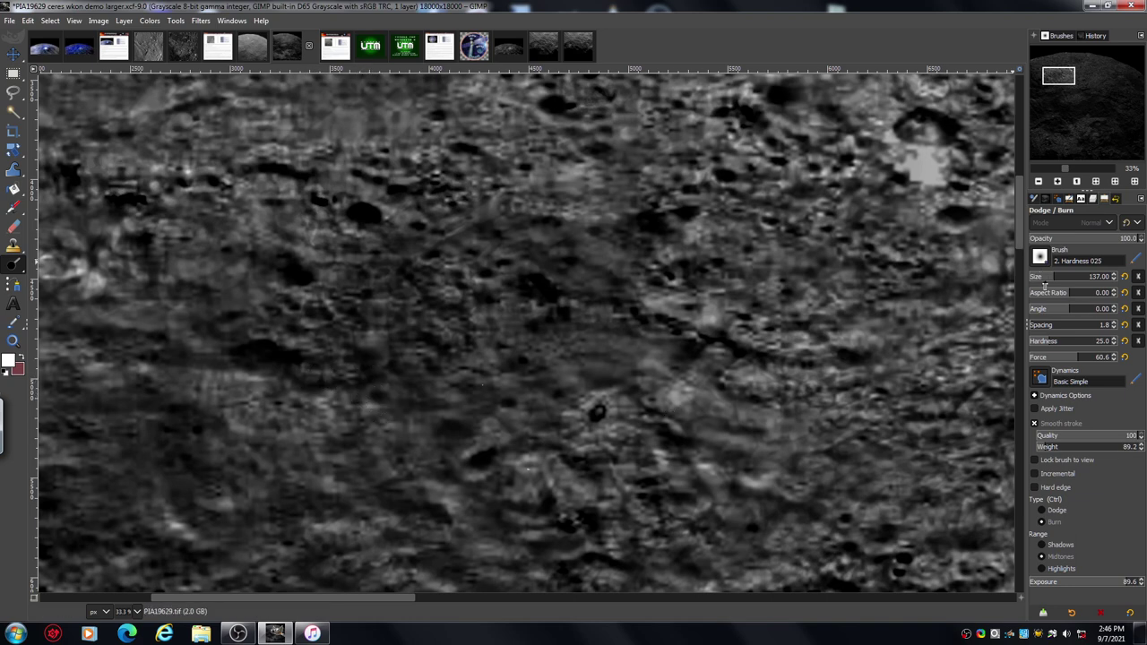
Step: Switch back to dodging Highlights at exposure 73.1 and zoom in to 50%
left_click(1042, 510)
left_click(1048, 568)
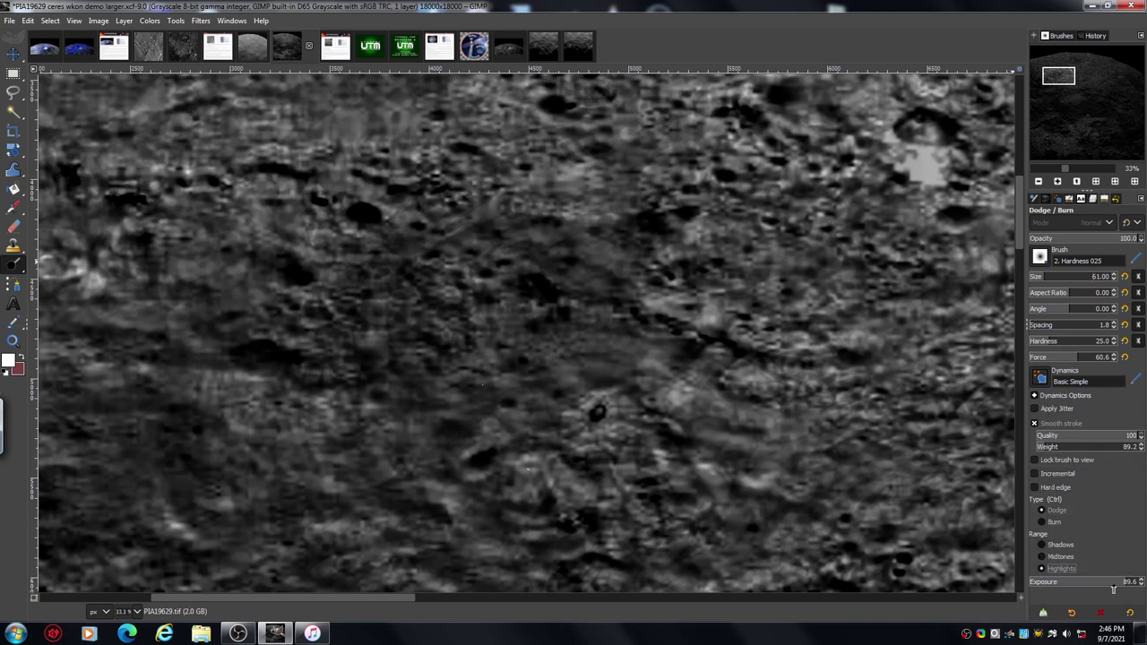
scroll(1020, 247, "down", 2)
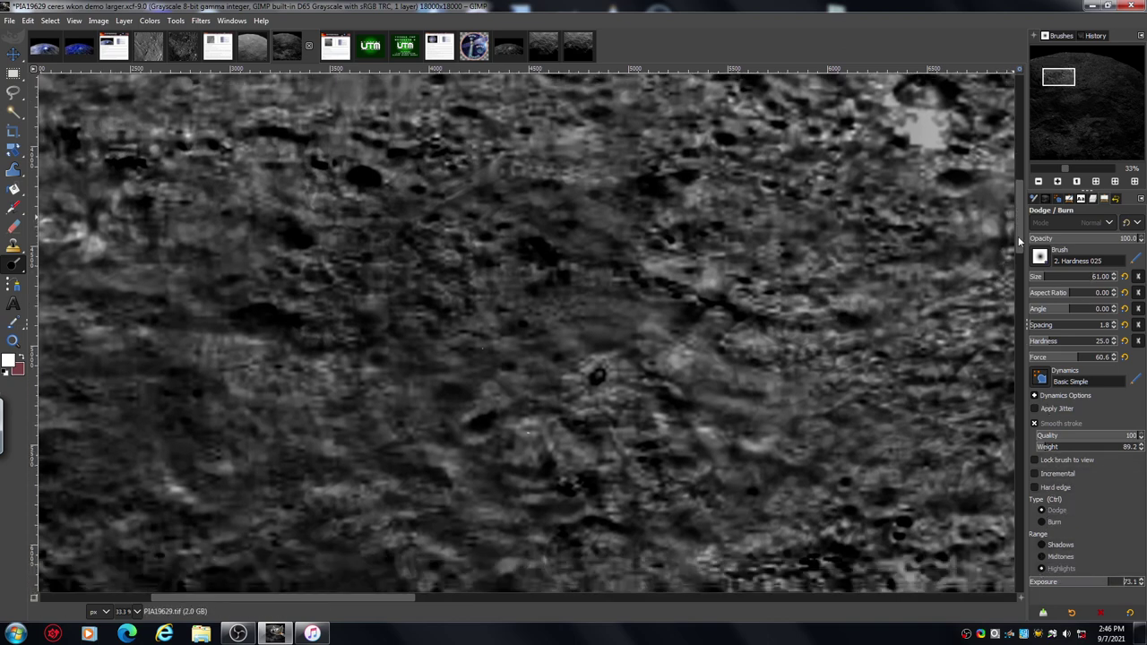
left_click(1058, 182)
left_click_drag(1021, 239, 1016, 223)
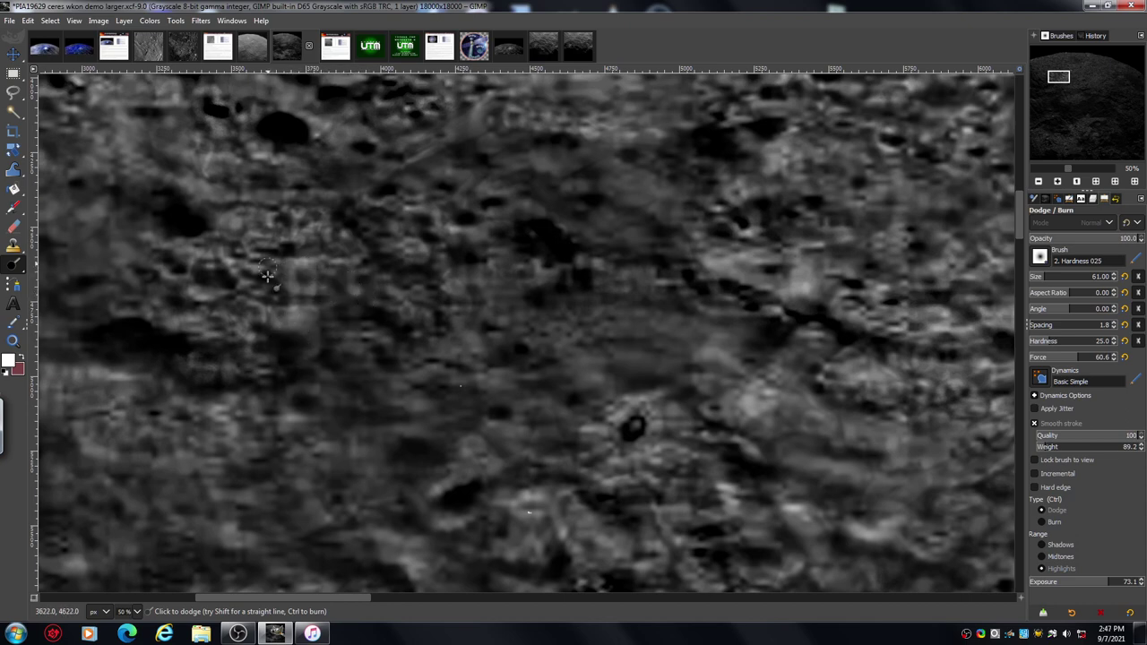
Step: Dodge two patches on the upper-left surface, zoom out to 25%, and set brush size to 100
mouse_move(304, 330)
left_mouse_down()
mouse_move(269, 311)
mouse_move(279, 332)
mouse_move(291, 314)
mouse_move(341, 341)
mouse_move(273, 369)
mouse_move(292, 378)
mouse_move(274, 348)
mouse_move(272, 358)
mouse_move(199, 374)
mouse_move(167, 361)
left_mouse_up()
mouse_move(321, 312)
left_mouse_down()
mouse_move(368, 357)
mouse_move(342, 310)
mouse_move(324, 351)
mouse_move(357, 338)
mouse_move(337, 362)
mouse_move(315, 351)
mouse_move(306, 317)
mouse_move(288, 330)
mouse_move(270, 311)
mouse_move(324, 242)
mouse_move(339, 288)
mouse_move(369, 285)
mouse_move(325, 267)
mouse_move(370, 271)
mouse_move(354, 268)
mouse_move(356, 252)
mouse_move(373, 251)
mouse_move(387, 215)
mouse_move(358, 216)
mouse_move(385, 223)
mouse_move(405, 262)
mouse_move(421, 257)
mouse_move(373, 260)
mouse_move(406, 257)
mouse_move(389, 262)
mouse_move(378, 230)
mouse_move(342, 208)
mouse_move(411, 230)
mouse_move(399, 196)
mouse_move(386, 193)
mouse_move(451, 250)
mouse_move(405, 275)
mouse_move(438, 277)
mouse_move(398, 281)
mouse_move(437, 286)
mouse_move(413, 276)
mouse_move(431, 290)
mouse_move(416, 292)
mouse_move(452, 300)
mouse_move(408, 296)
mouse_move(457, 303)
mouse_move(384, 300)
mouse_move(364, 320)
mouse_move(369, 285)
mouse_move(355, 314)
mouse_move(410, 344)
mouse_move(284, 344)
mouse_move(249, 361)
mouse_move(214, 335)
mouse_move(261, 269)
mouse_move(245, 219)
mouse_move(178, 213)
mouse_move(234, 190)
mouse_move(292, 192)
mouse_move(230, 179)
mouse_move(307, 180)
mouse_move(269, 190)
mouse_move(334, 169)
mouse_move(358, 242)
mouse_move(376, 197)
left_mouse_up()
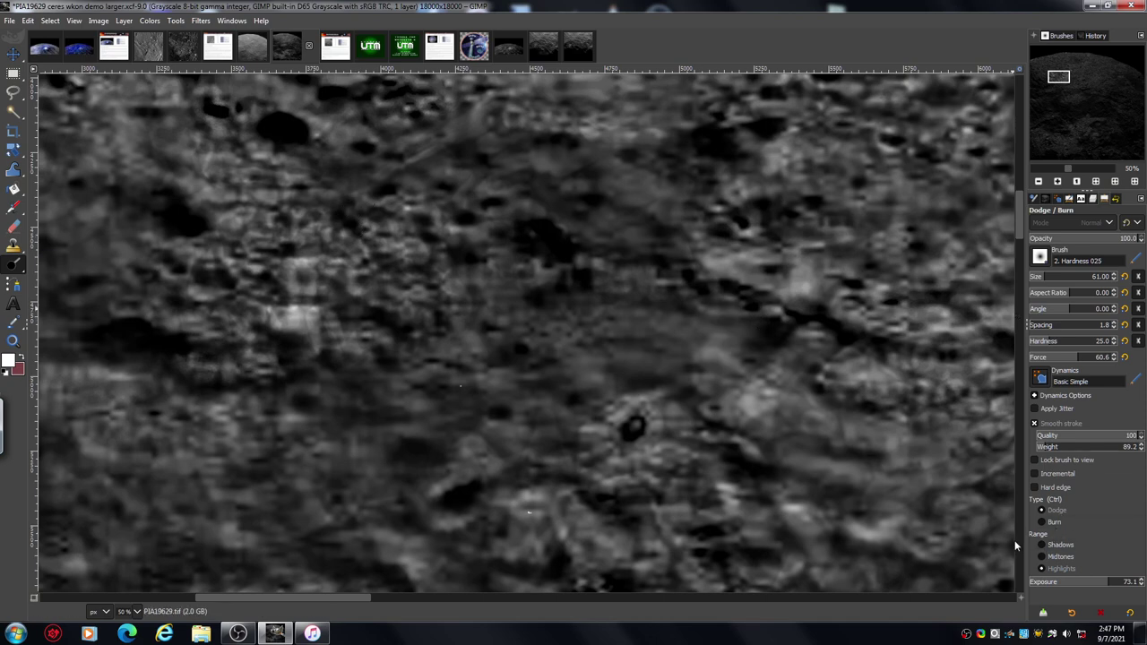
left_click(1038, 182)
left_click(1038, 182)
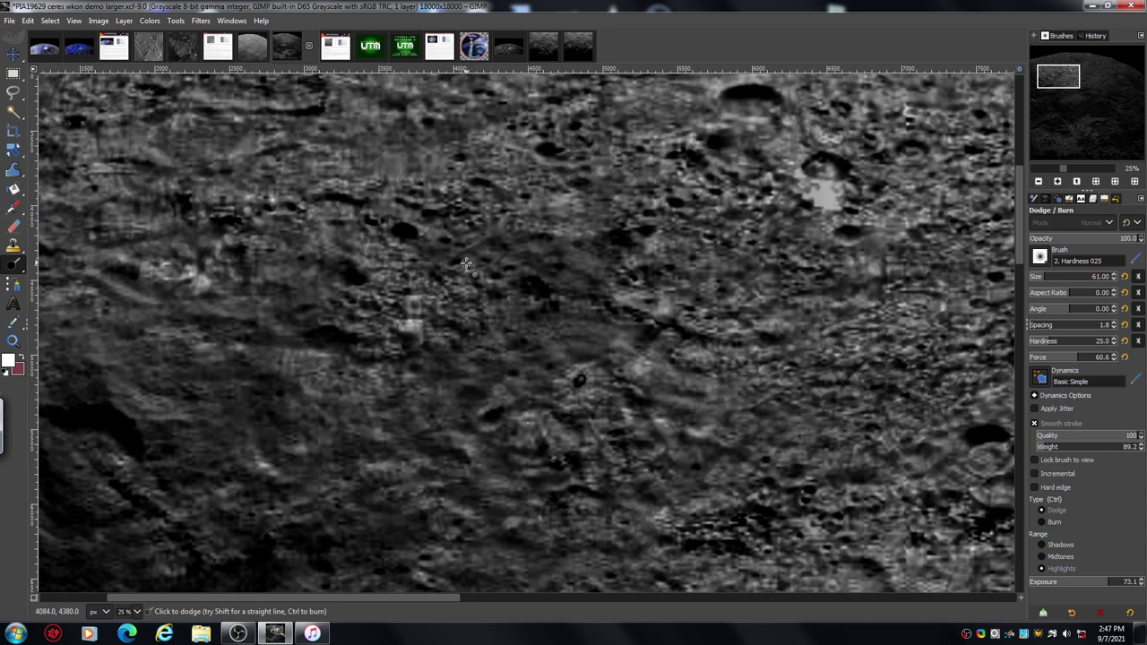
left_click(1050, 279)
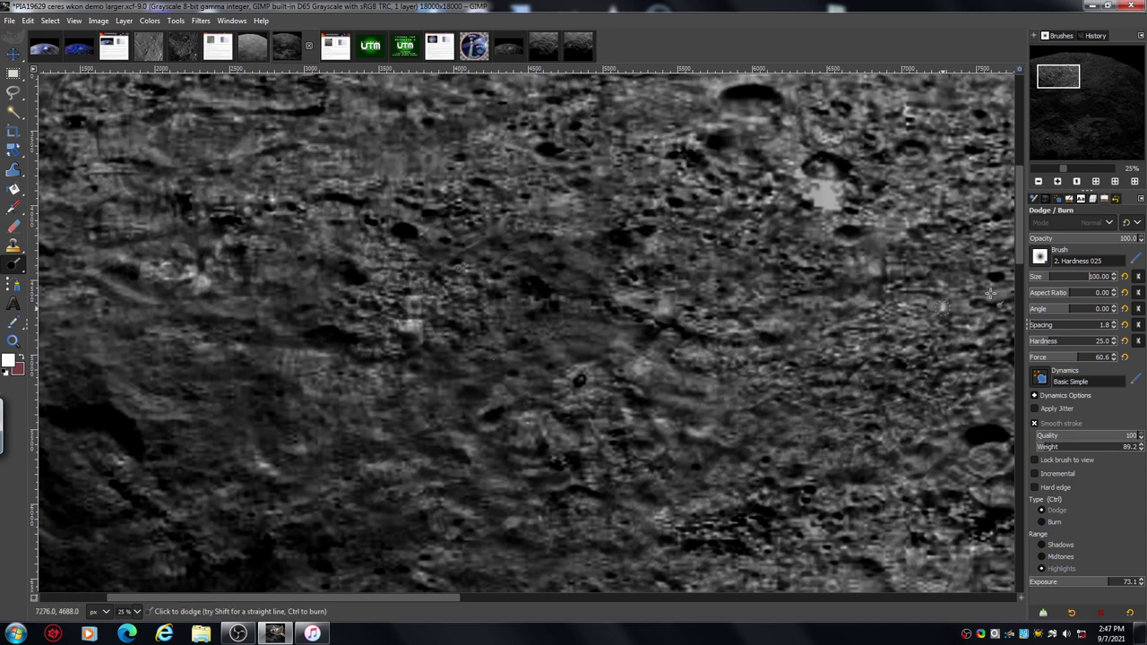
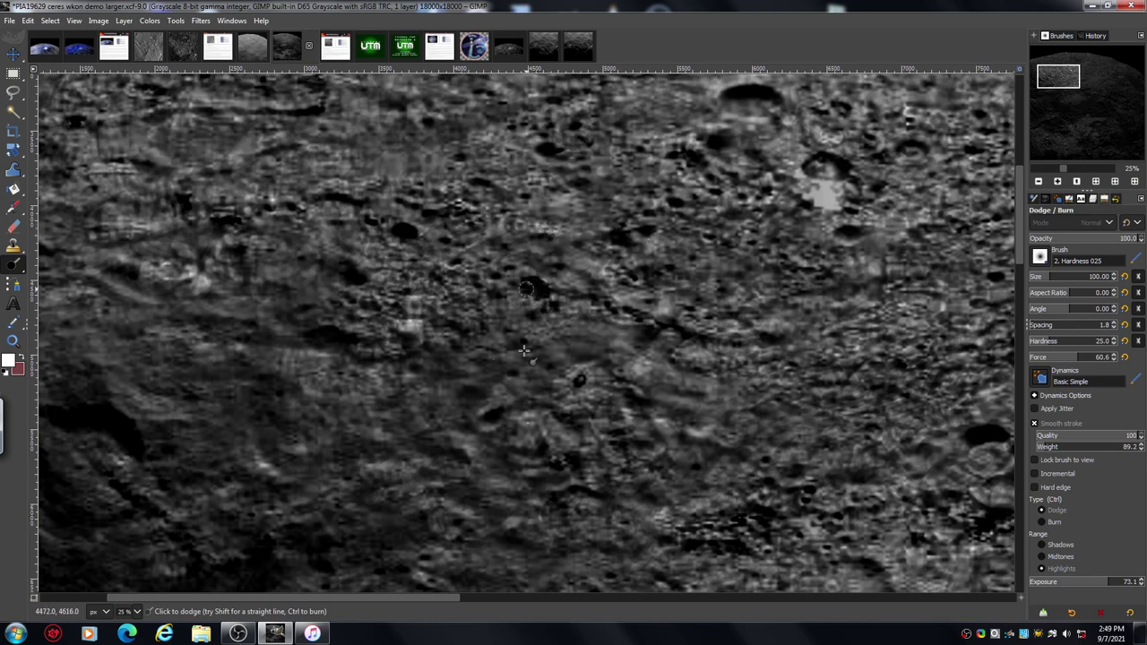
Step: Zoom in and dodge the left edge of the central dark crater with a 46 px brush
left_click(1058, 182)
left_click(1058, 182)
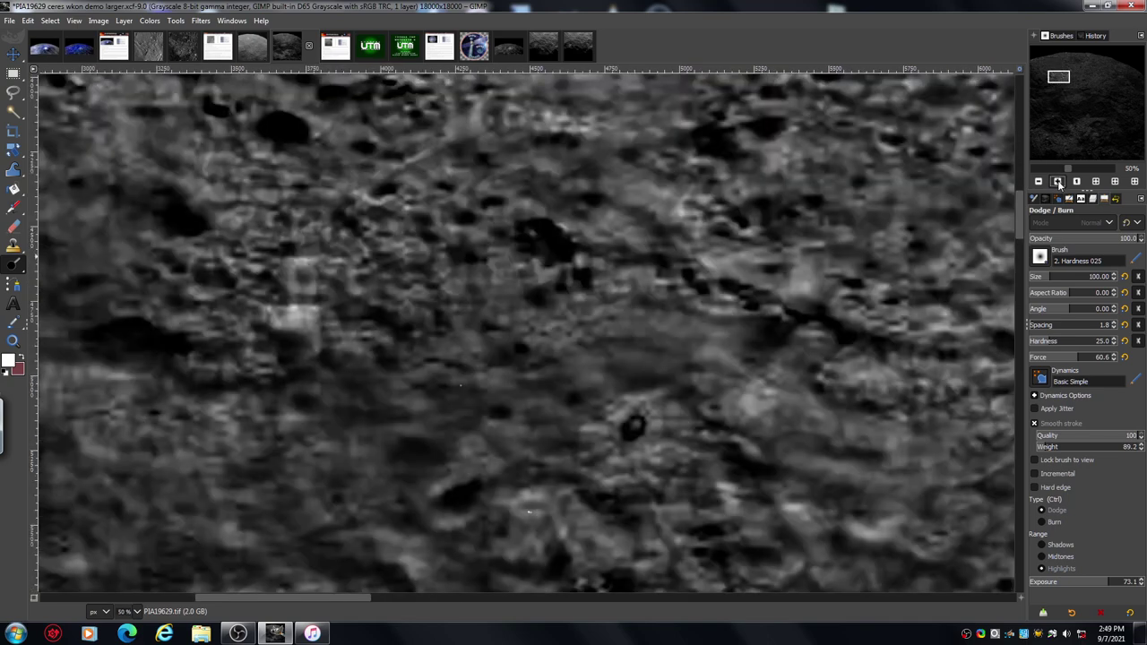
left_click(1058, 182)
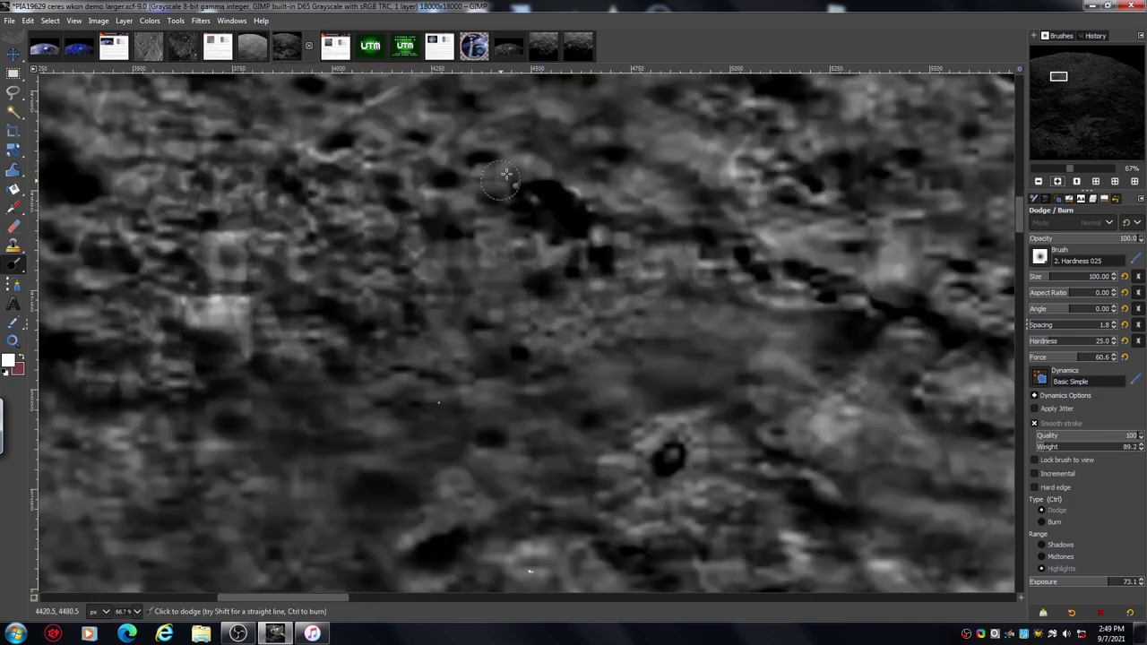
left_click(1045, 278)
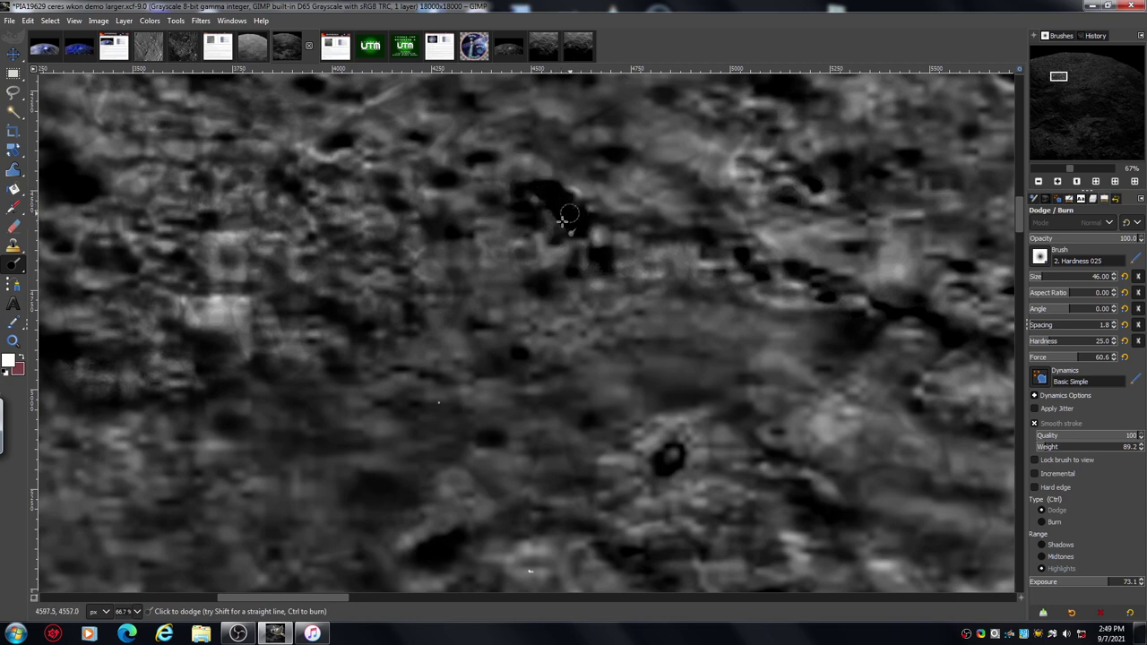
mouse_move(565, 203)
left_mouse_down()
mouse_move(517, 204)
mouse_move(524, 222)
mouse_move(516, 191)
mouse_move(519, 206)
mouse_move(506, 188)
mouse_move(494, 204)
mouse_move(487, 180)
mouse_move(467, 193)
mouse_move(459, 174)
mouse_move(512, 182)
mouse_move(534, 156)
mouse_move(540, 182)
mouse_move(554, 167)
mouse_move(593, 211)
mouse_move(658, 217)
mouse_move(597, 215)
mouse_move(690, 236)
mouse_move(646, 250)
mouse_move(727, 243)
mouse_move(709, 212)
mouse_move(538, 134)
mouse_move(508, 140)
mouse_move(528, 129)
mouse_move(566, 158)
mouse_move(515, 127)
mouse_move(490, 135)
mouse_move(522, 121)
mouse_move(531, 138)
mouse_move(602, 158)
left_mouse_up()
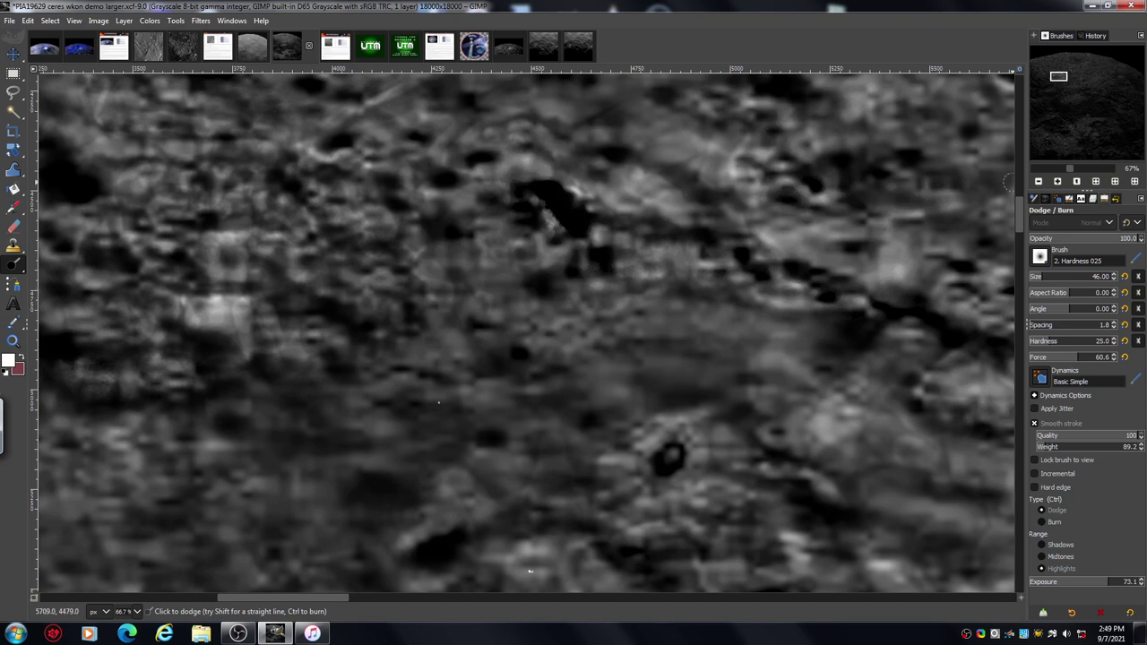
left_click(1038, 181)
left_click(1038, 181)
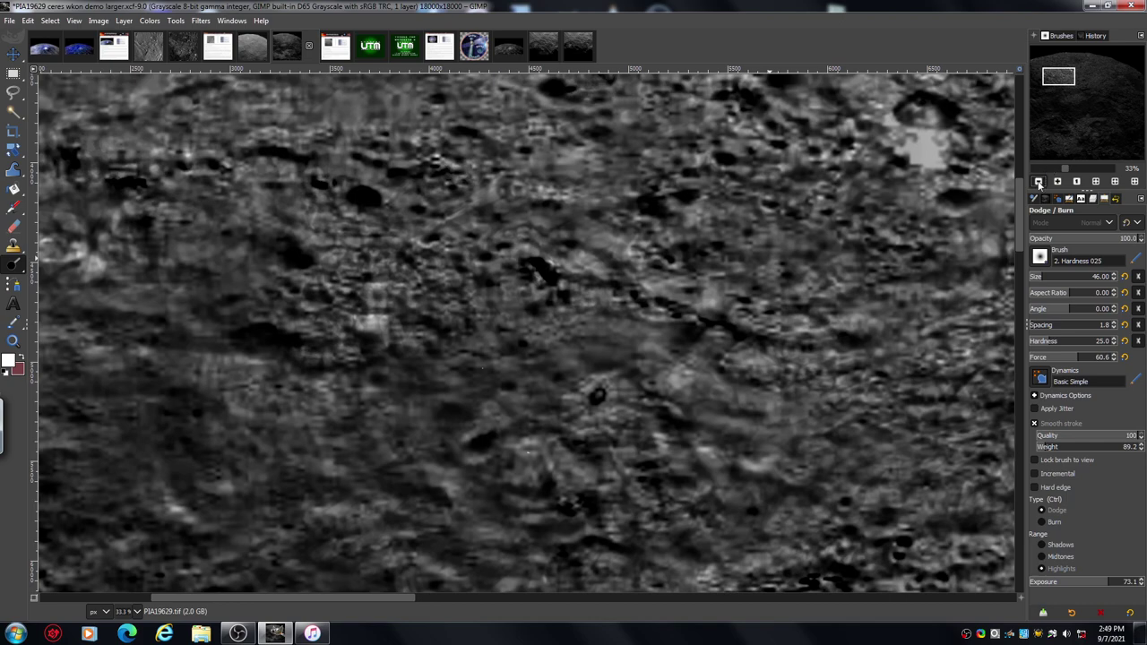
Step: Survey the wider surface, return to 33% zoom and raise the dodge brush size to 69
left_click(1039, 181)
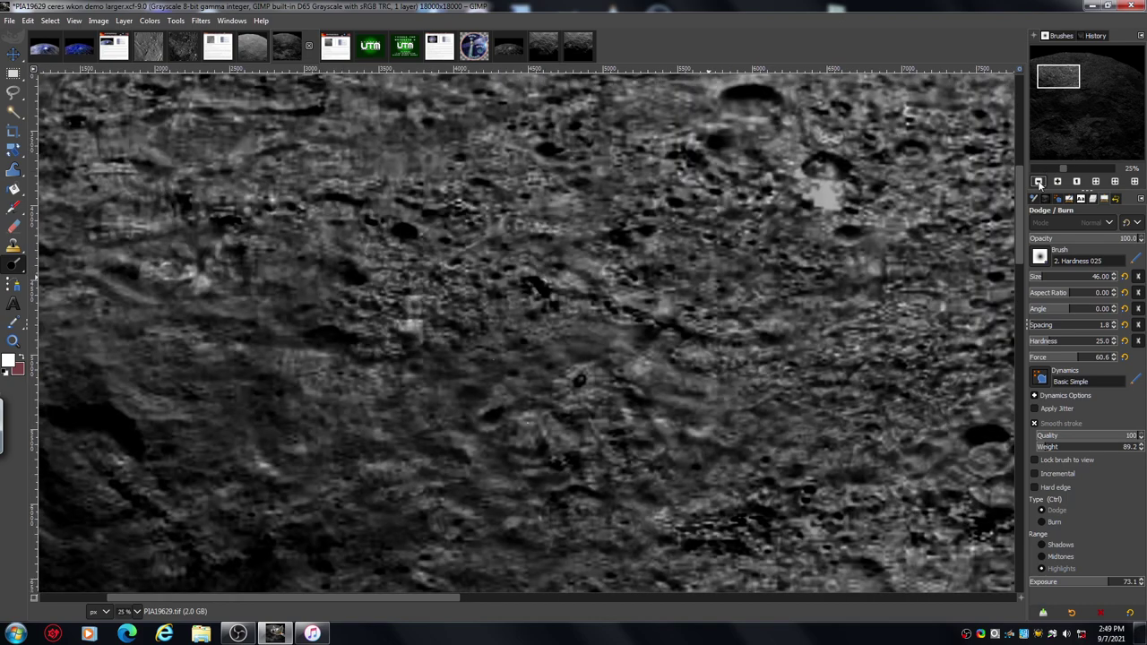
left_click(1039, 181)
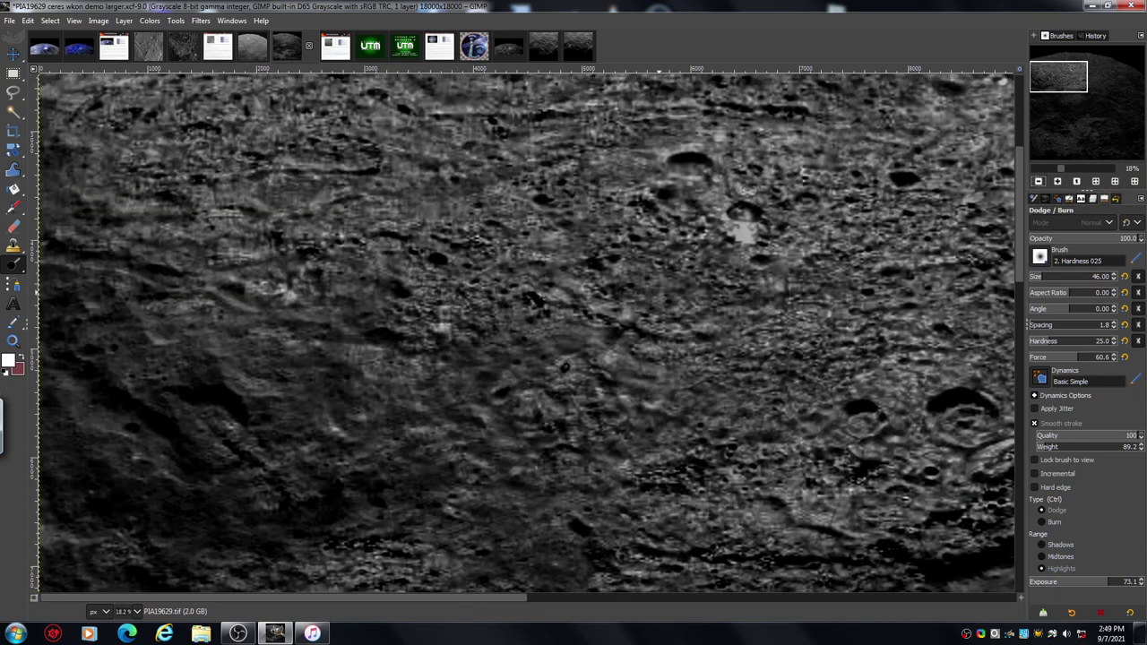
left_click_drag(1018, 222, 1017, 243)
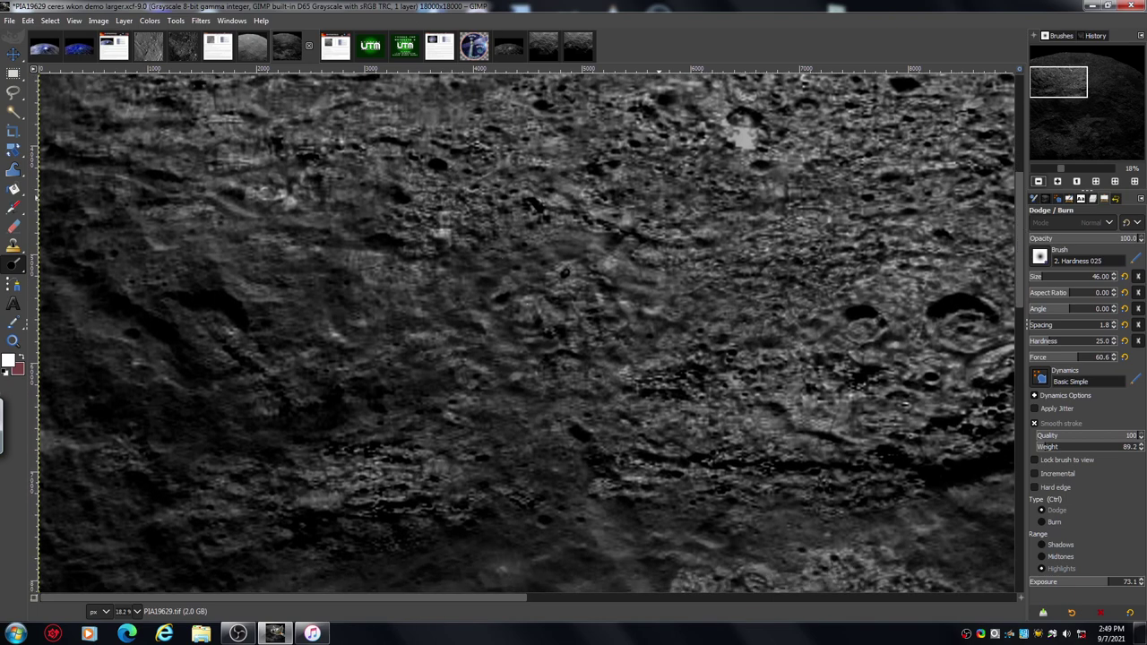
left_click(1057, 182)
left_click(1057, 182)
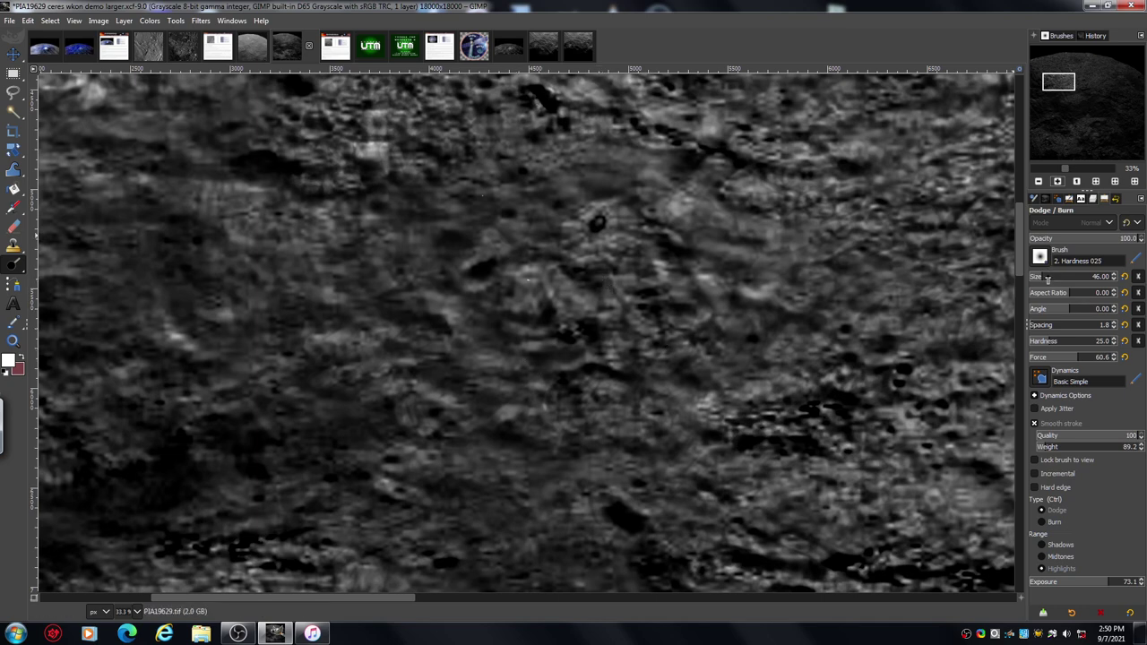
scroll(1047, 278, "up", 13)
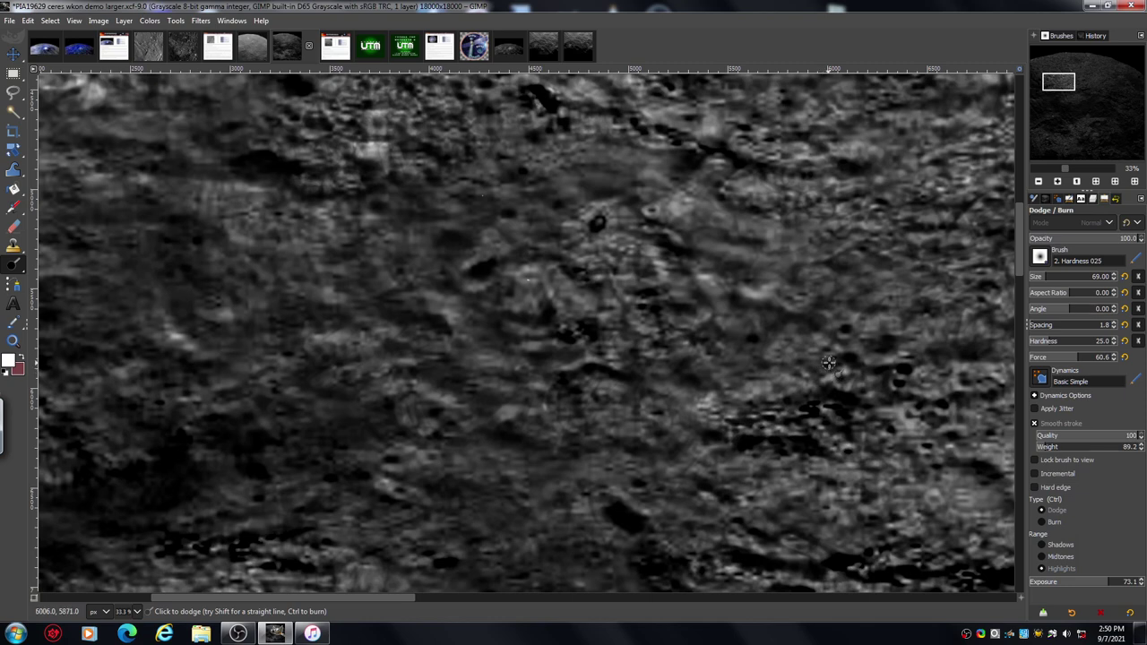
Step: Zoom out to 25% and pan left and down to the large rimmed craters
left_click(1040, 181)
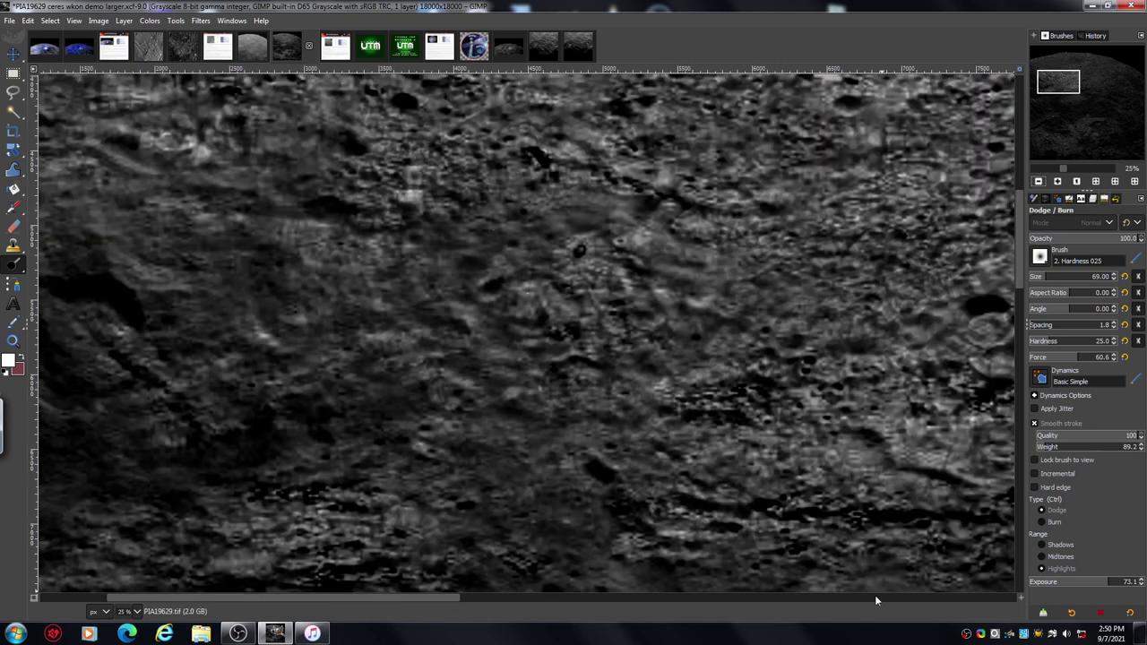
left_click_drag(439, 597, 366, 601)
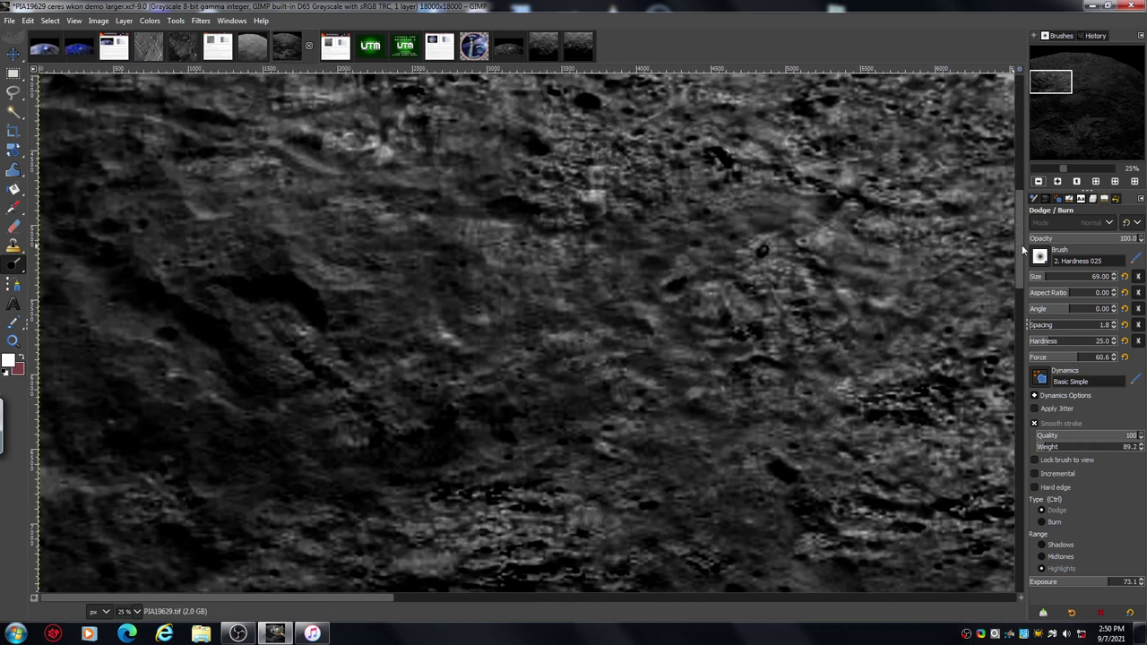
left_click_drag(1020, 250, 1021, 298)
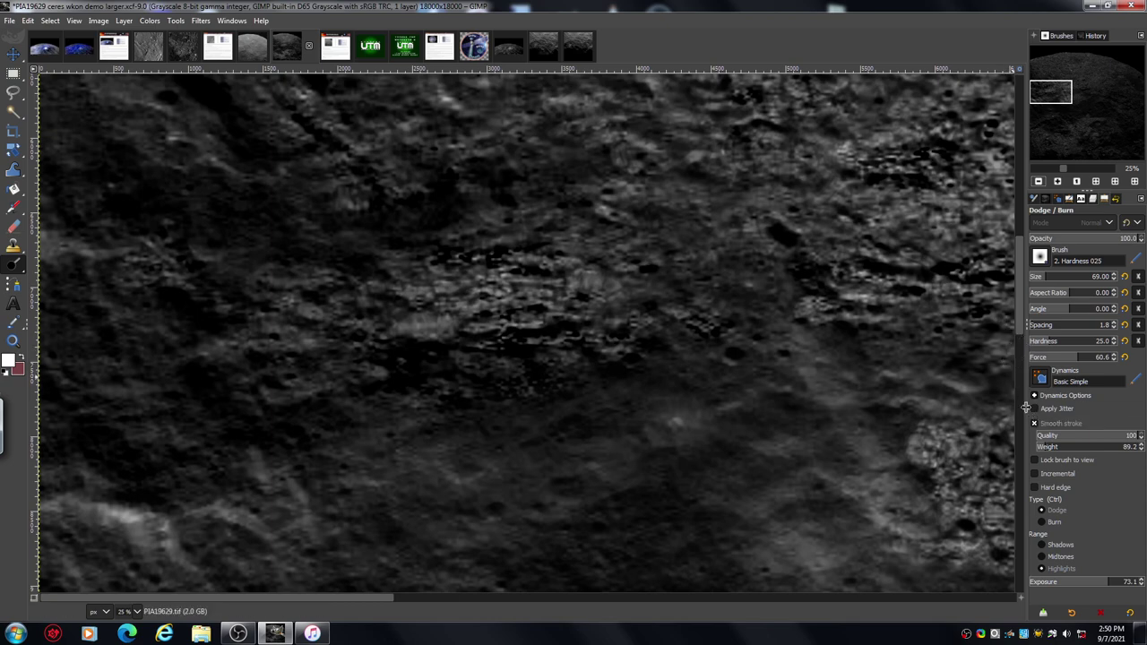
left_click_drag(1020, 283, 1020, 520)
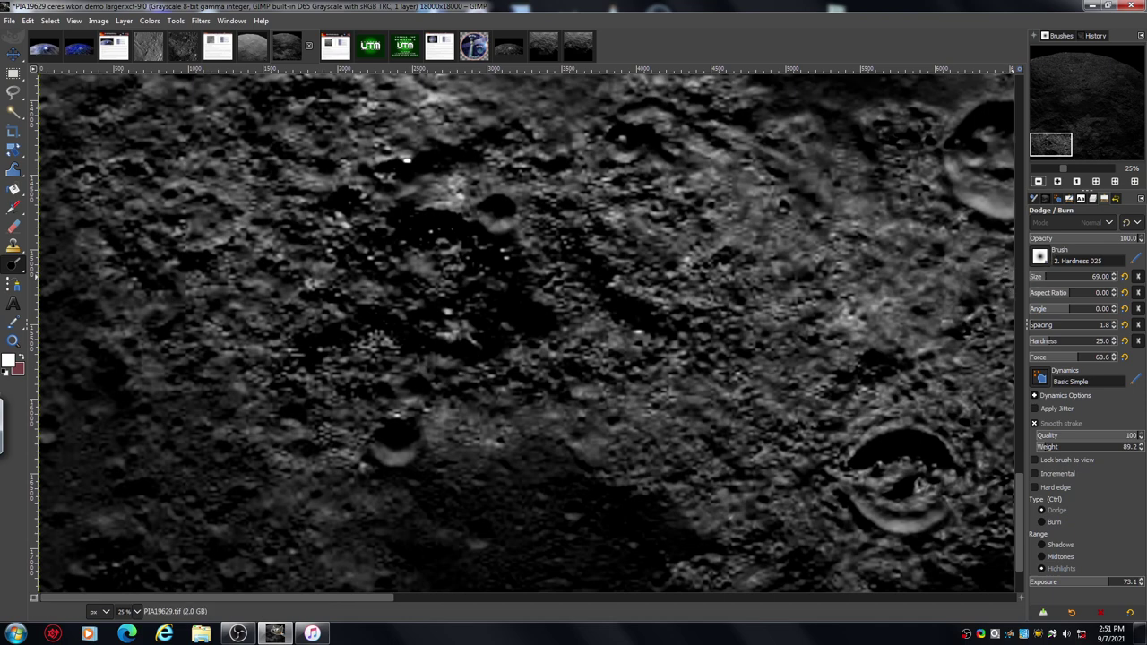
Step: At 33%, pan left and down to the left edge, then zoom out to 25%
left_click(1058, 182)
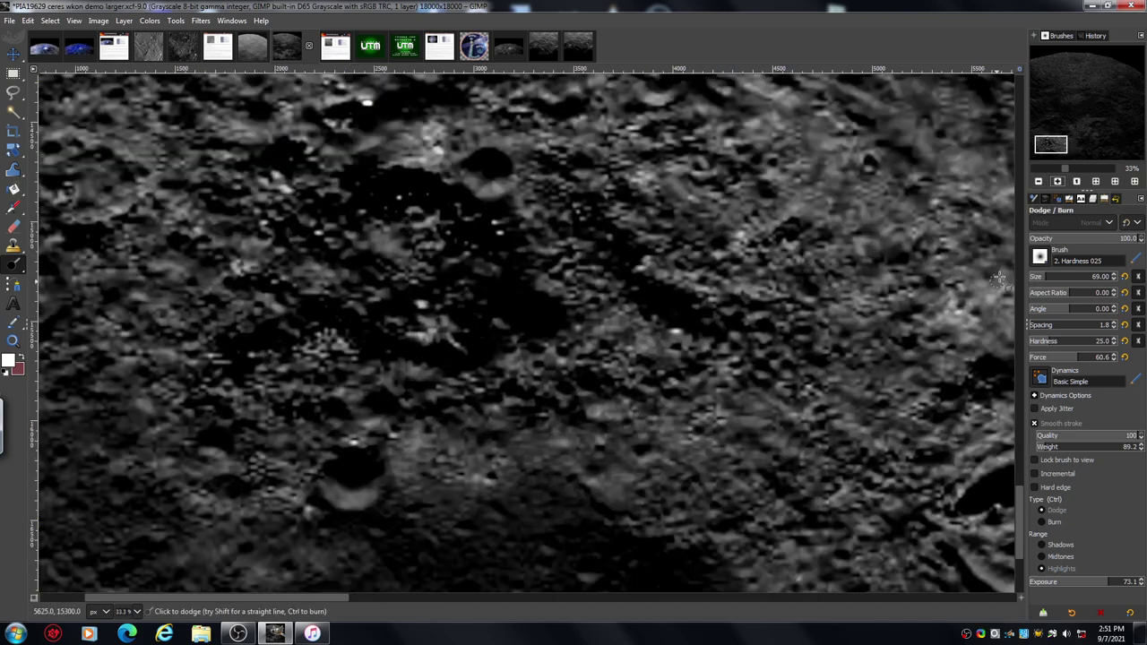
left_click_drag(317, 598, 274, 620)
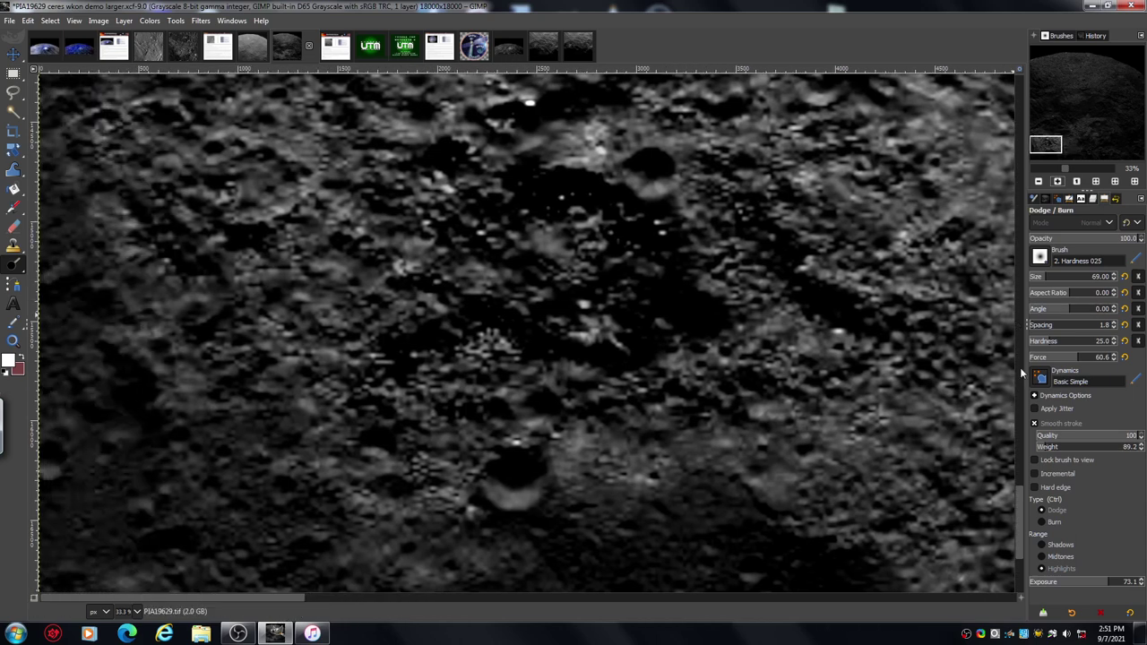
left_click_drag(1018, 496, 1013, 507)
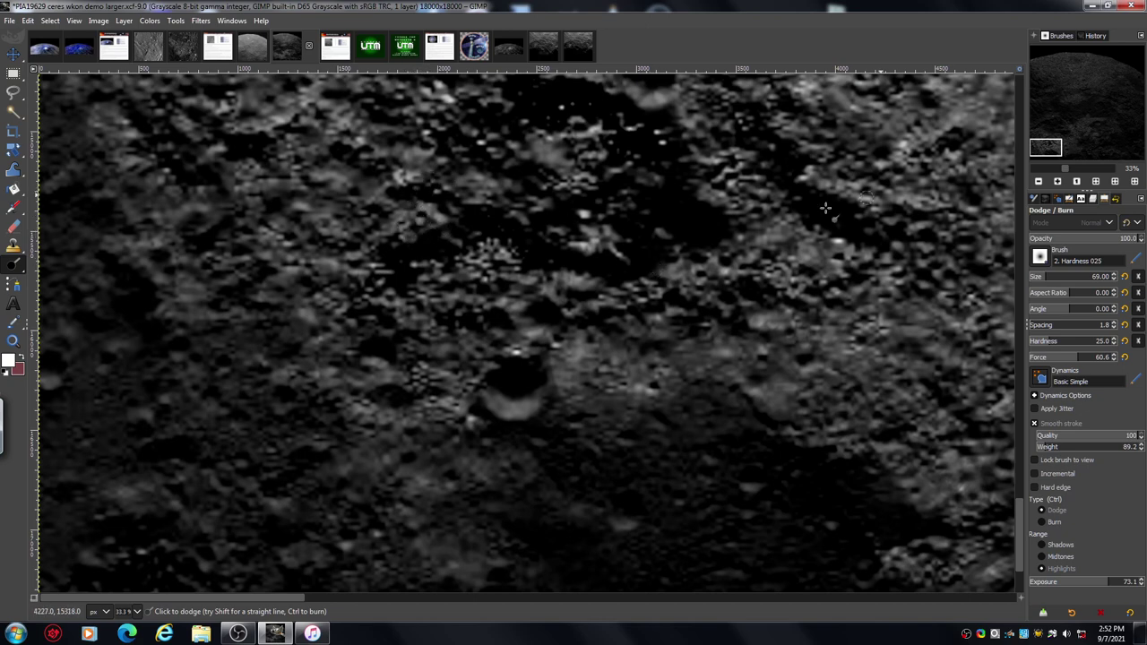
left_click(1039, 182)
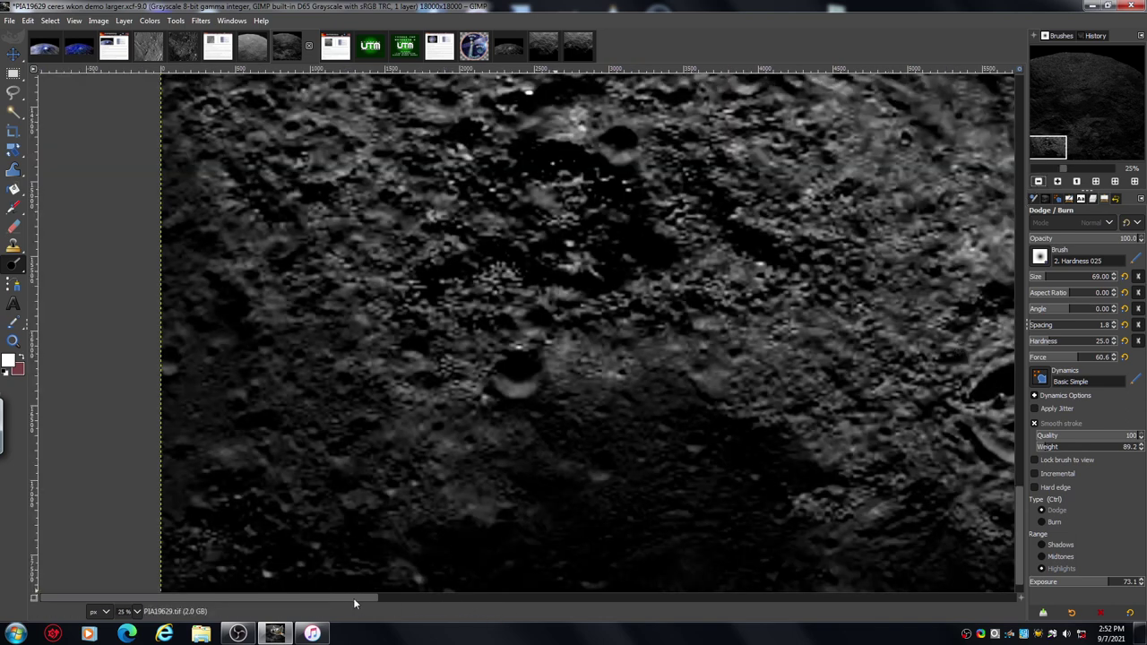
Step: Zoom to 33% and pan down and right to frame the large dark-floored crater
left_click_drag(354, 598, 466, 616)
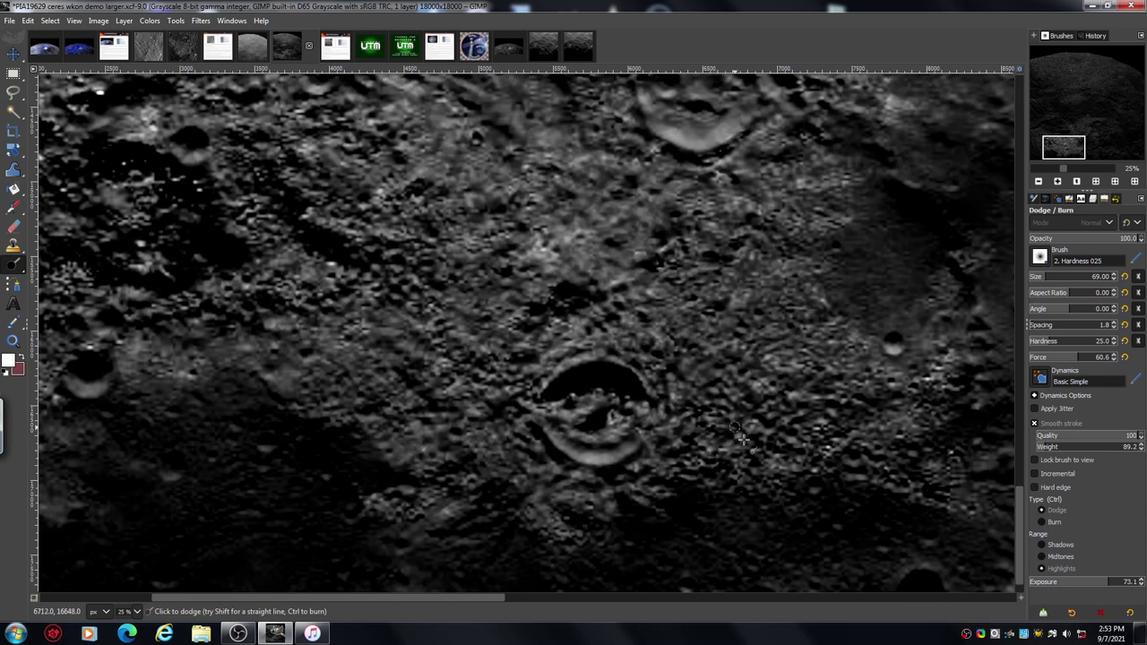
scroll(1020, 509, "down", 2)
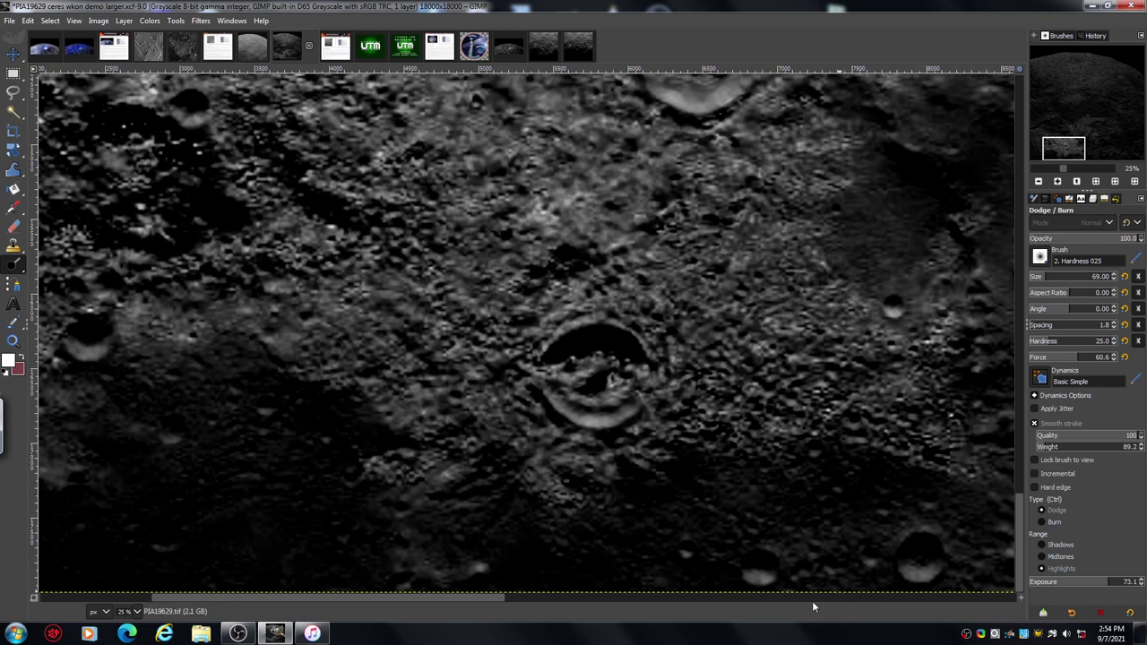
left_click(1040, 181)
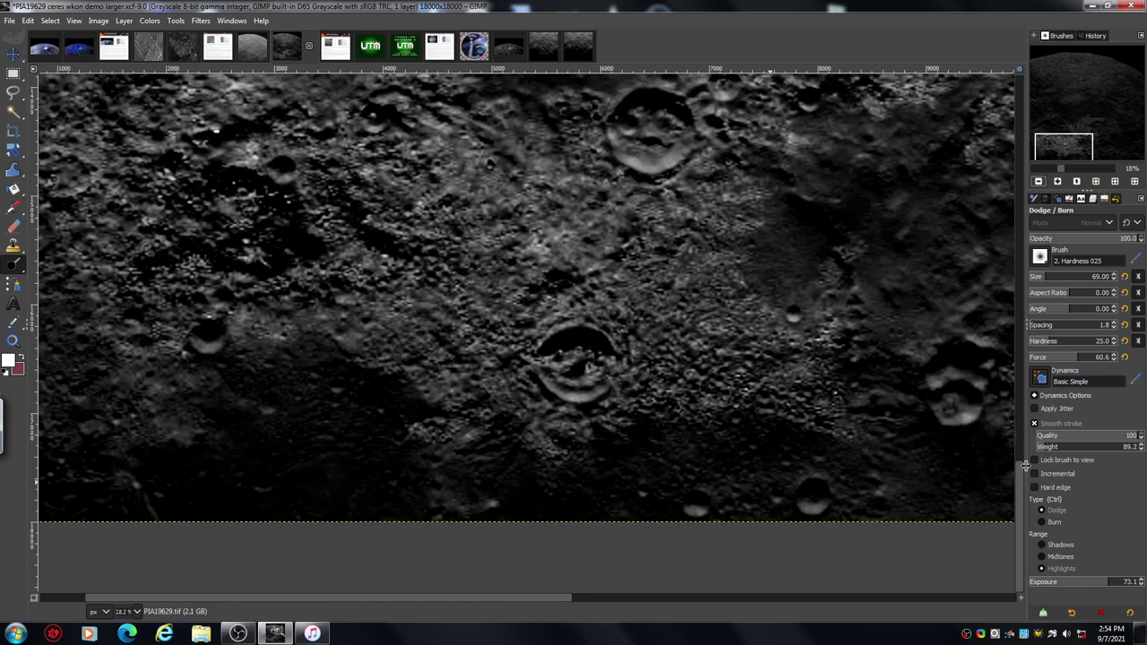
scroll(1021, 471, "up", 2)
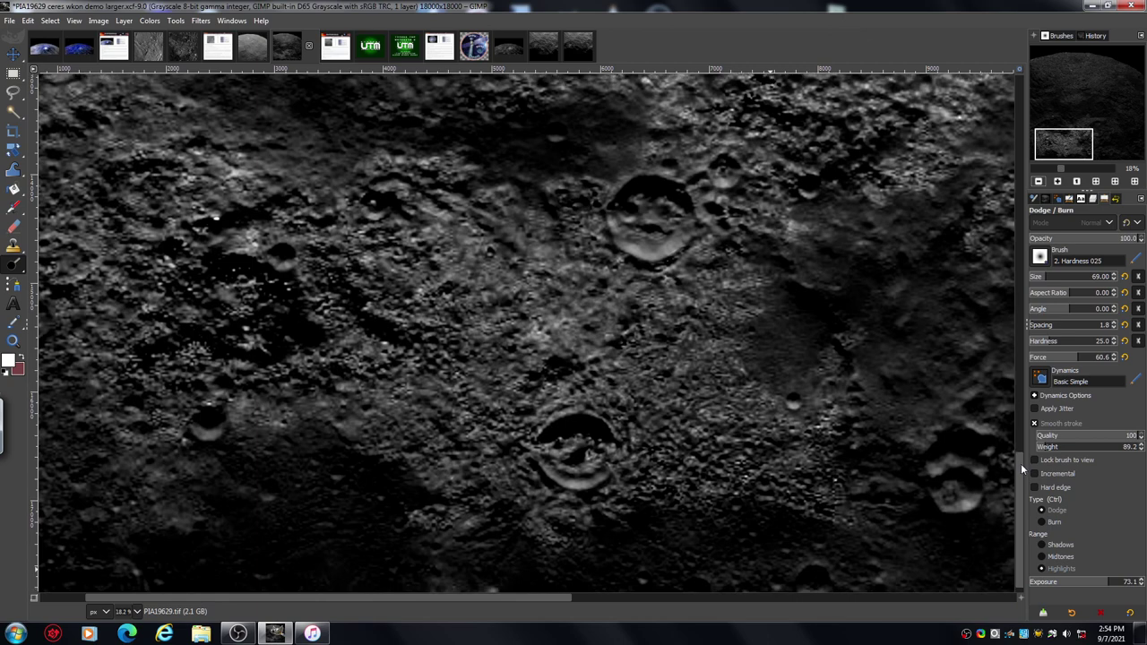
left_click(1059, 181)
left_click(1059, 181)
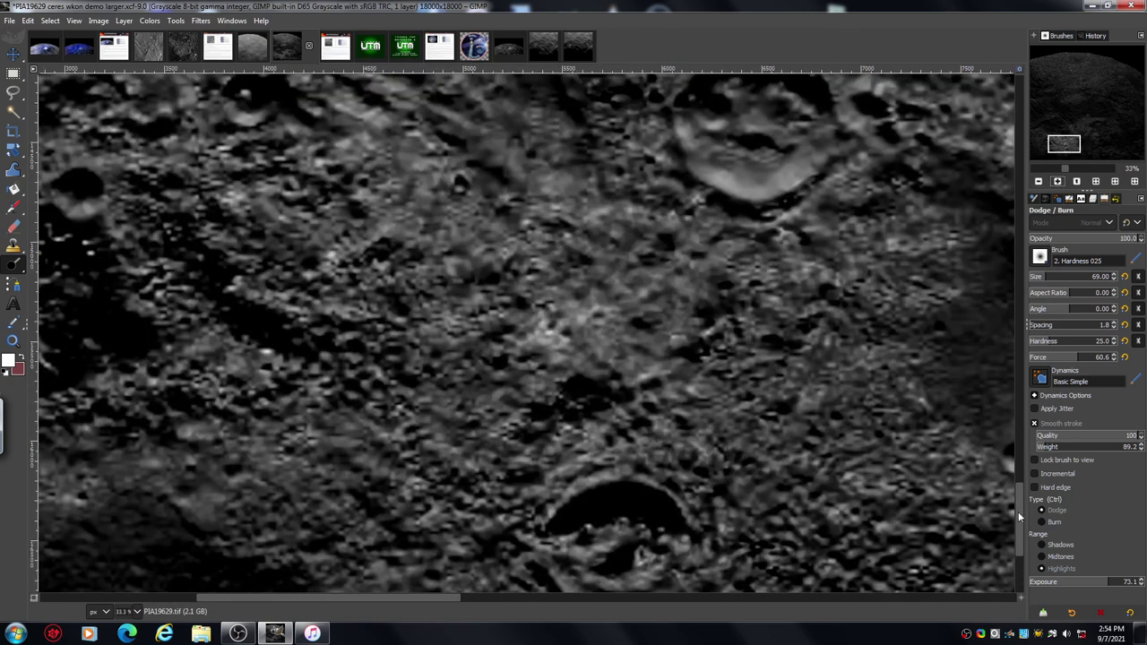
left_click_drag(1019, 504, 1022, 536)
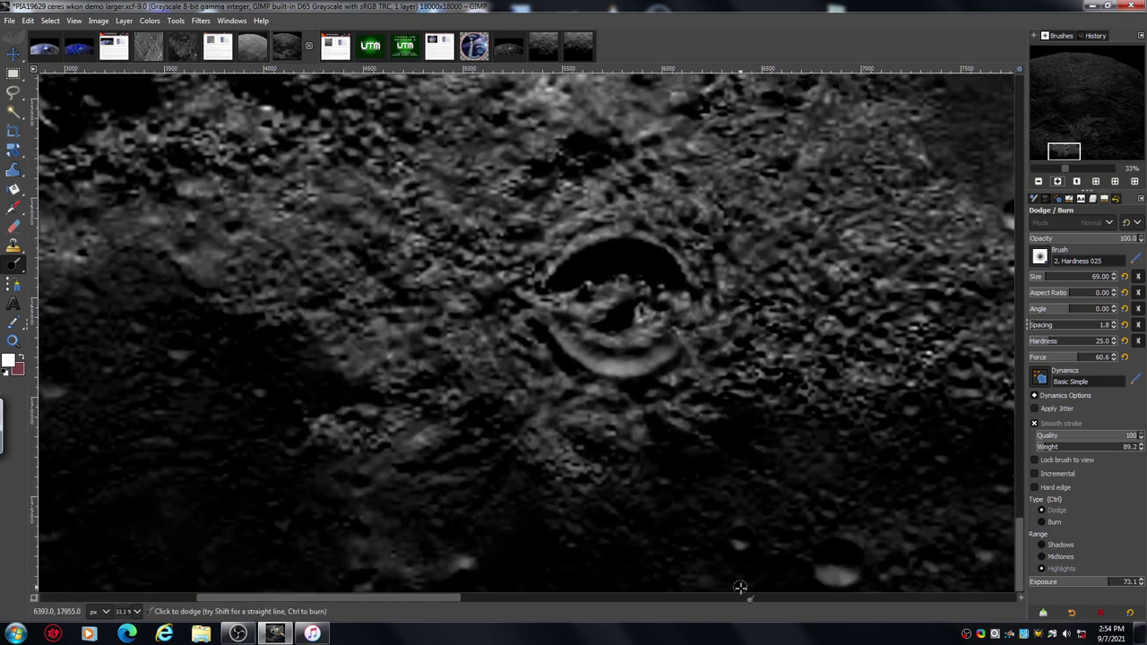
left_click_drag(442, 599, 510, 615)
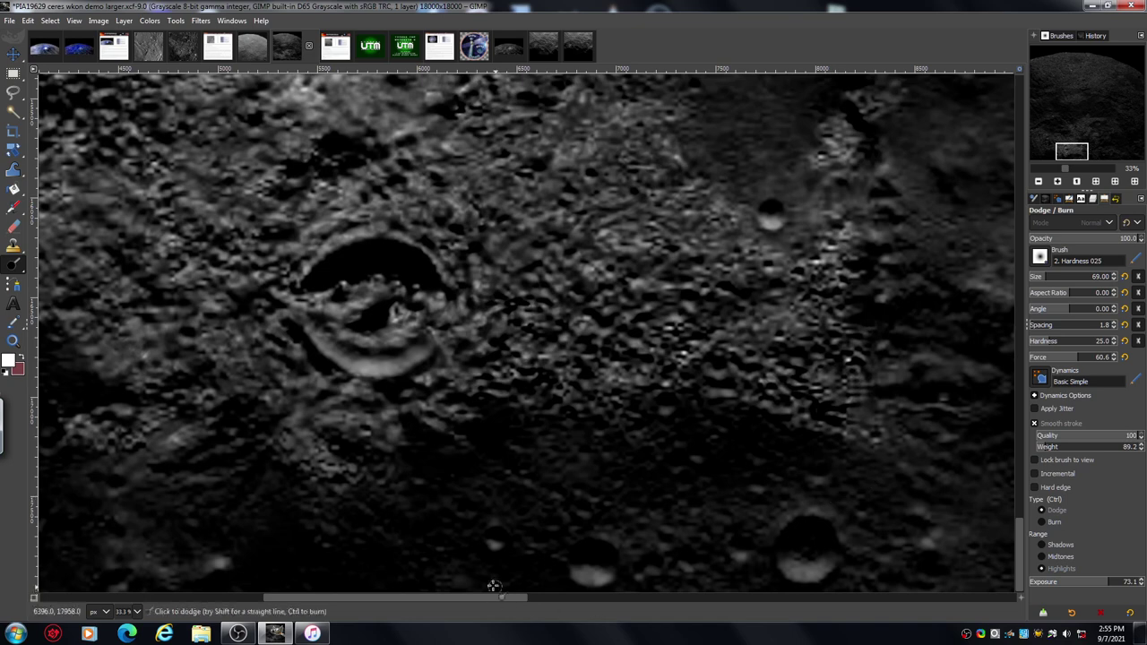
Step: Pan right across the darker eastern stretch, then up and back left to the central craters
left_click_drag(493, 596, 881, 579)
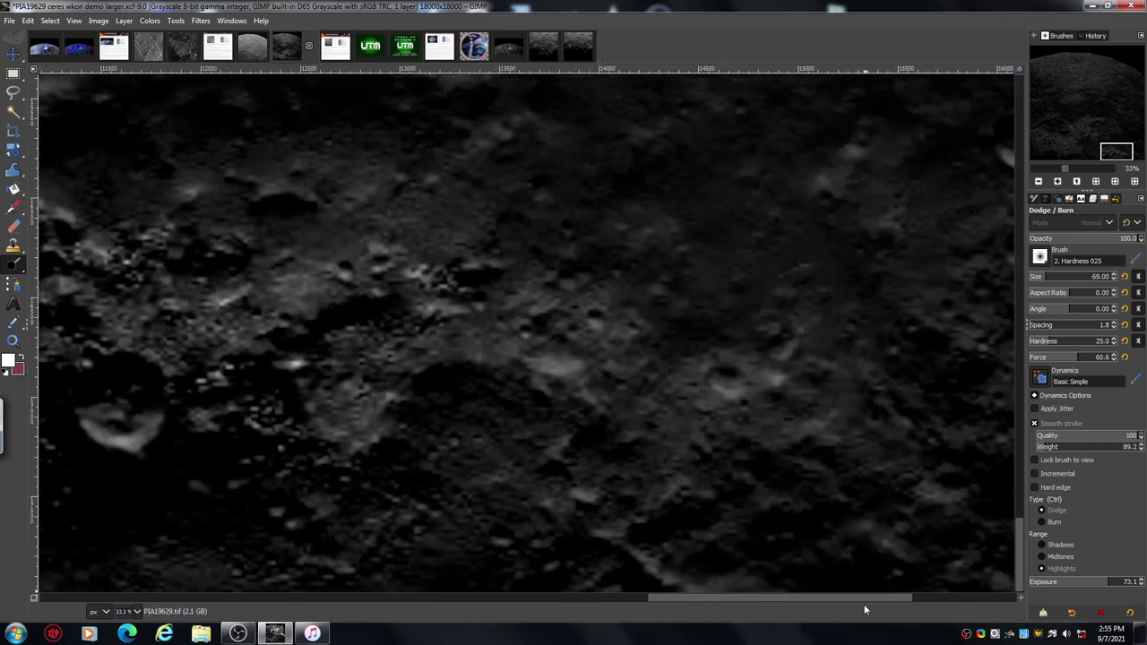
left_click_drag(816, 596, 884, 605)
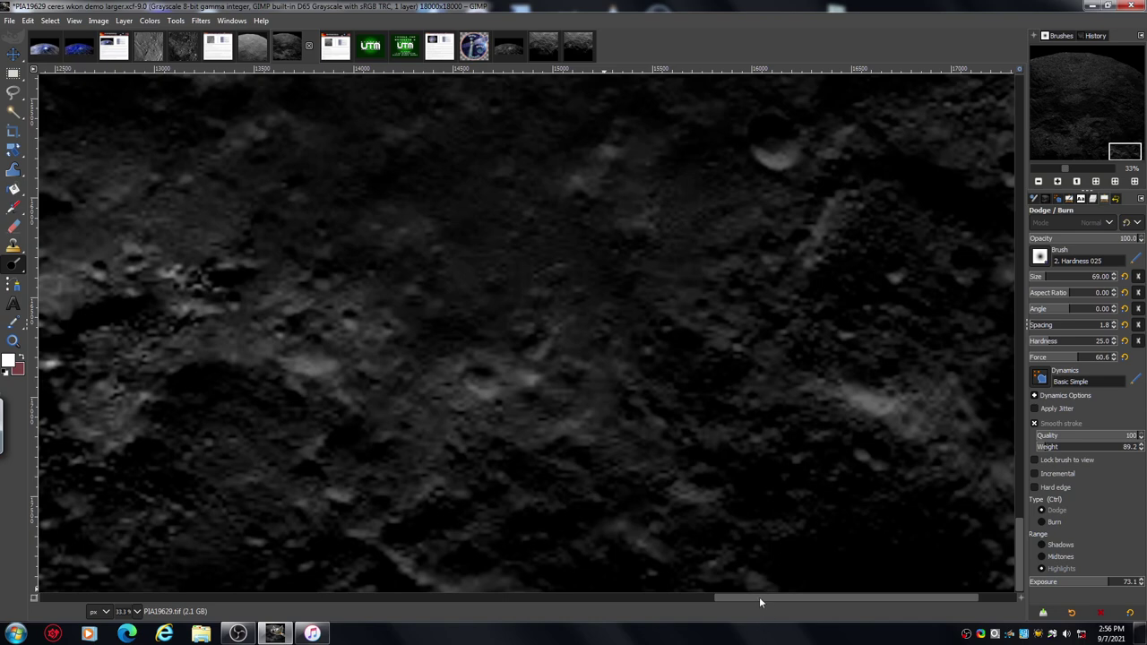
left_click_drag(760, 601, 804, 622)
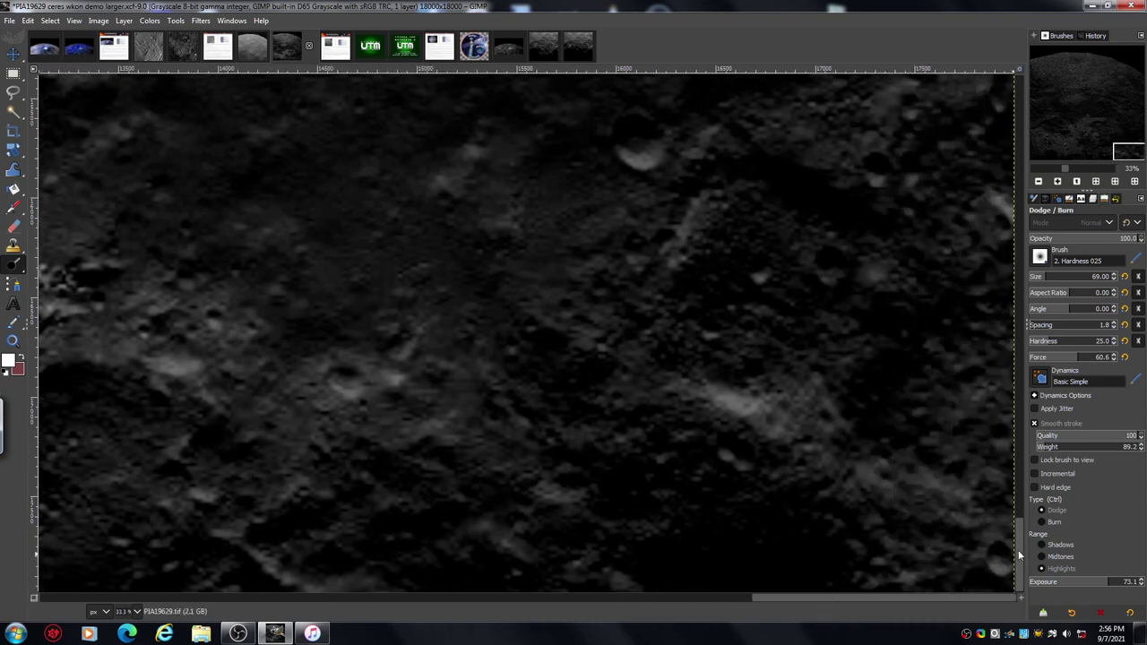
left_click_drag(1020, 555, 1016, 492)
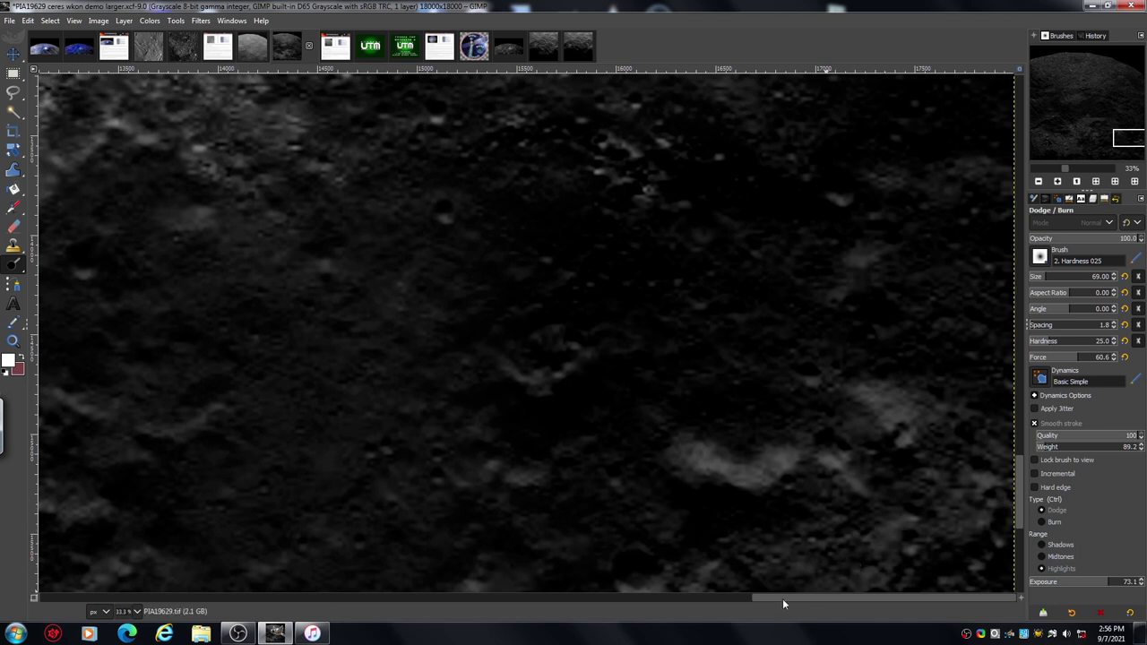
left_click_drag(783, 599, 484, 613)
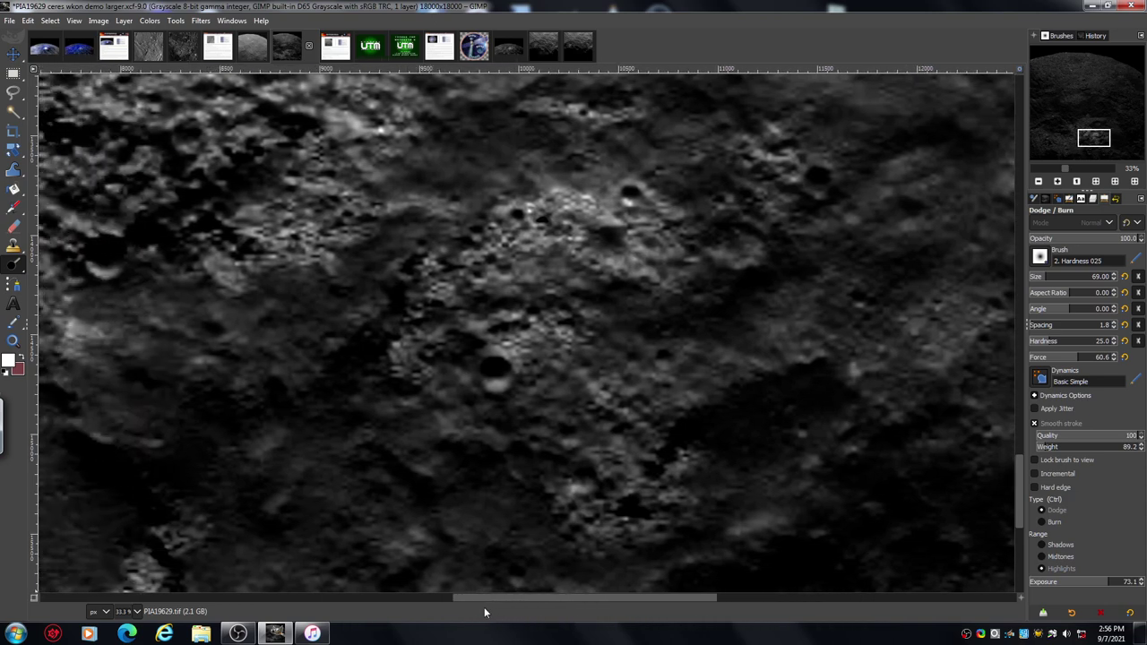
Step: Zoom out to 25% and reposition the view around the large crater
left_click(1039, 182)
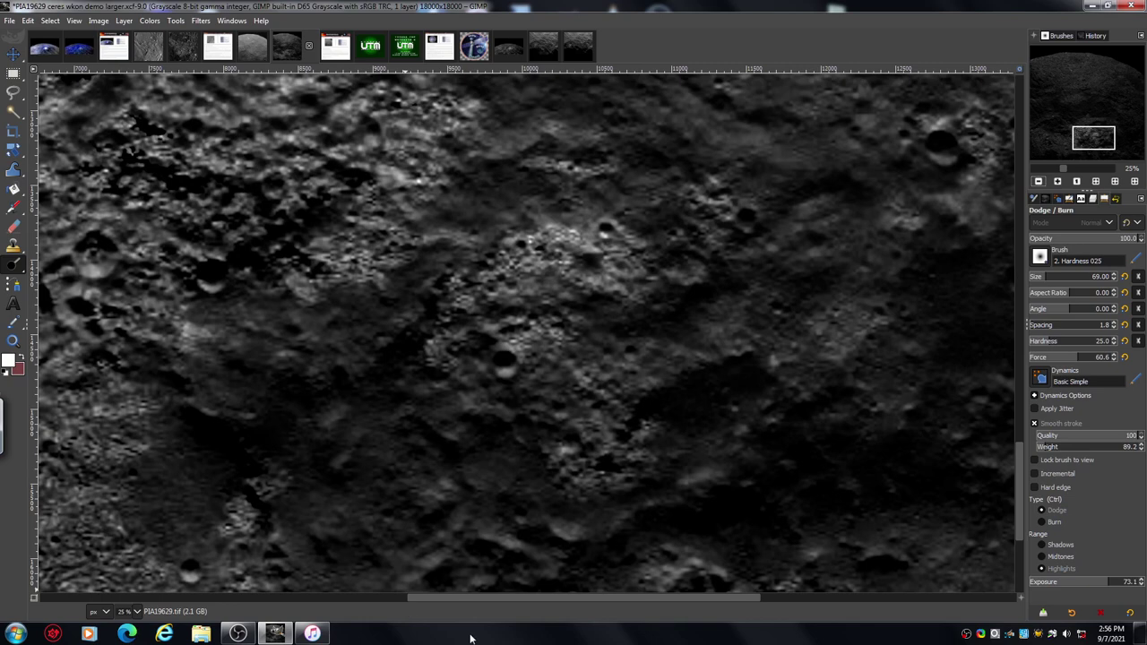
left_click_drag(481, 597, 364, 587)
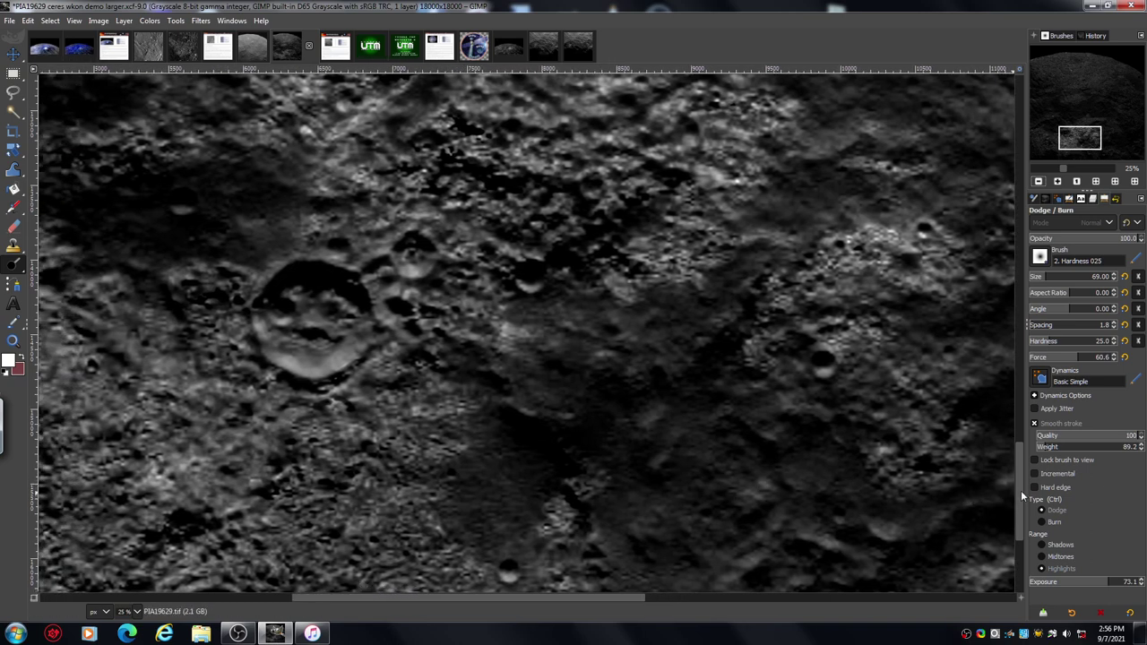
left_click_drag(1021, 490, 1022, 447)
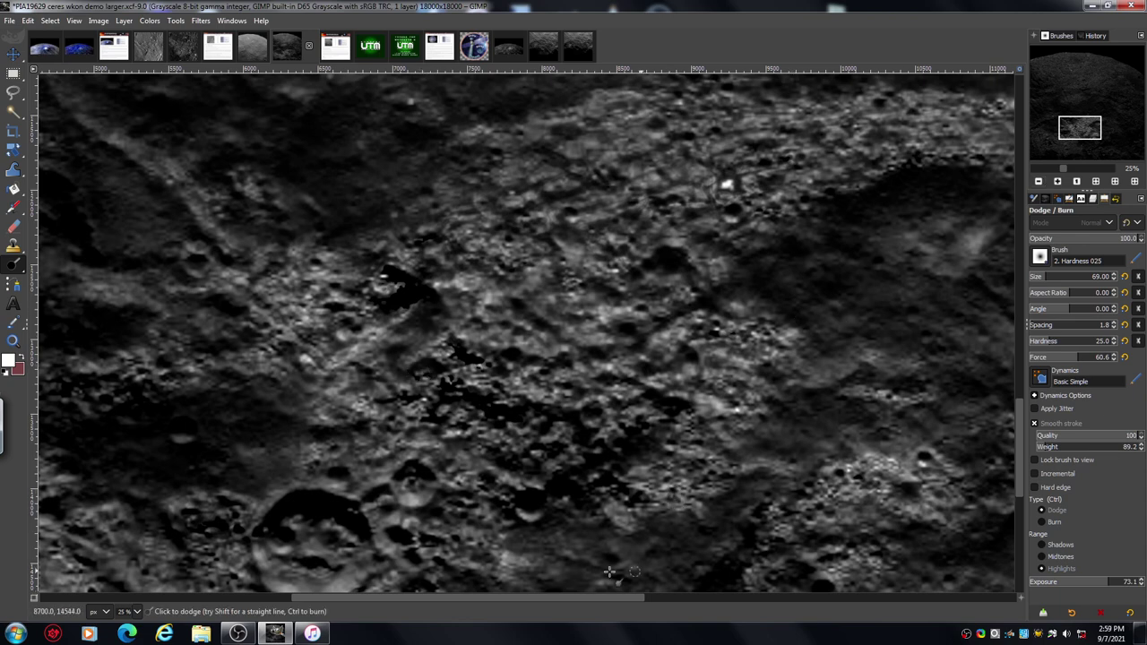
Step: Zoom out to 18.2%, then back in to 33% on the rough terrain above the crater
left_click(1039, 182)
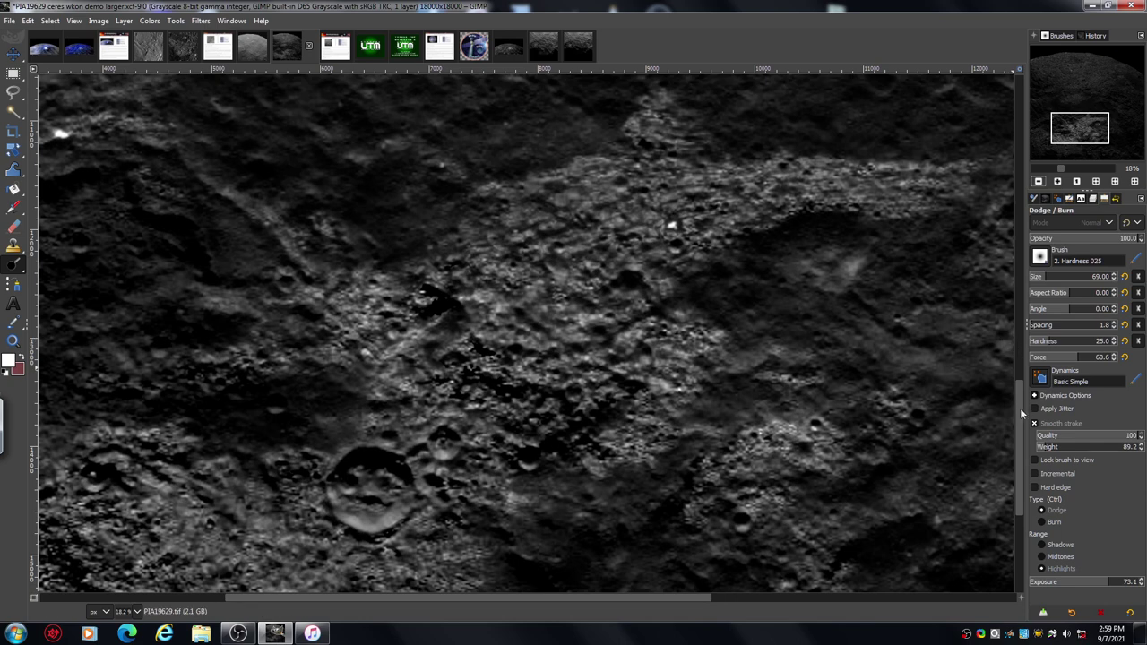
left_click_drag(1018, 400, 1019, 398)
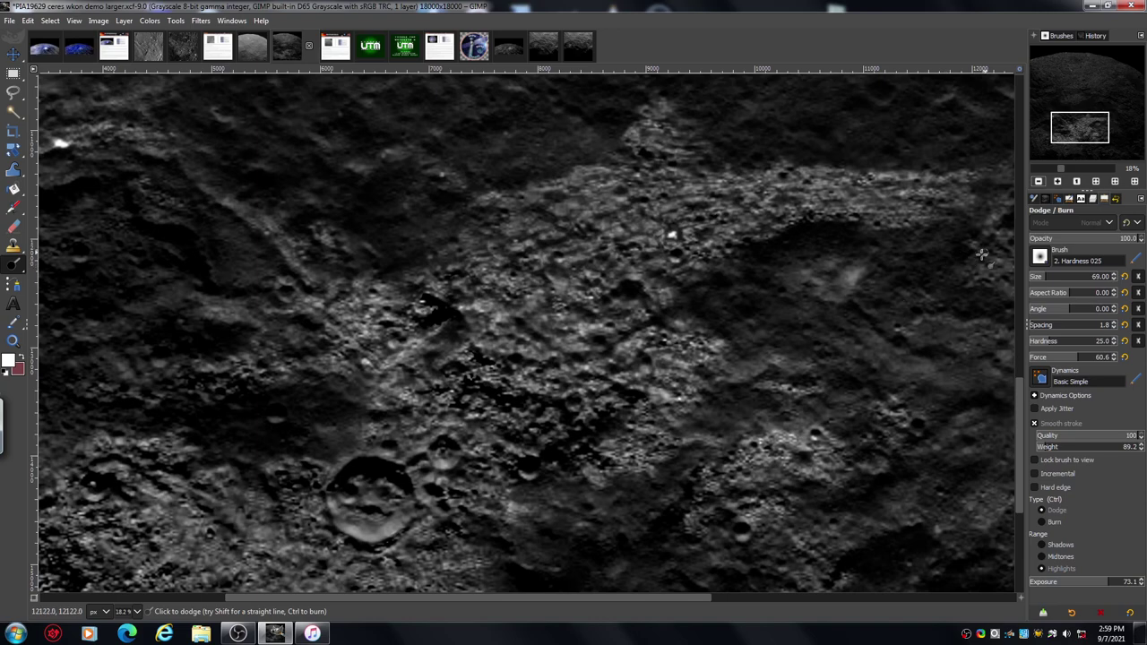
left_click(1058, 182)
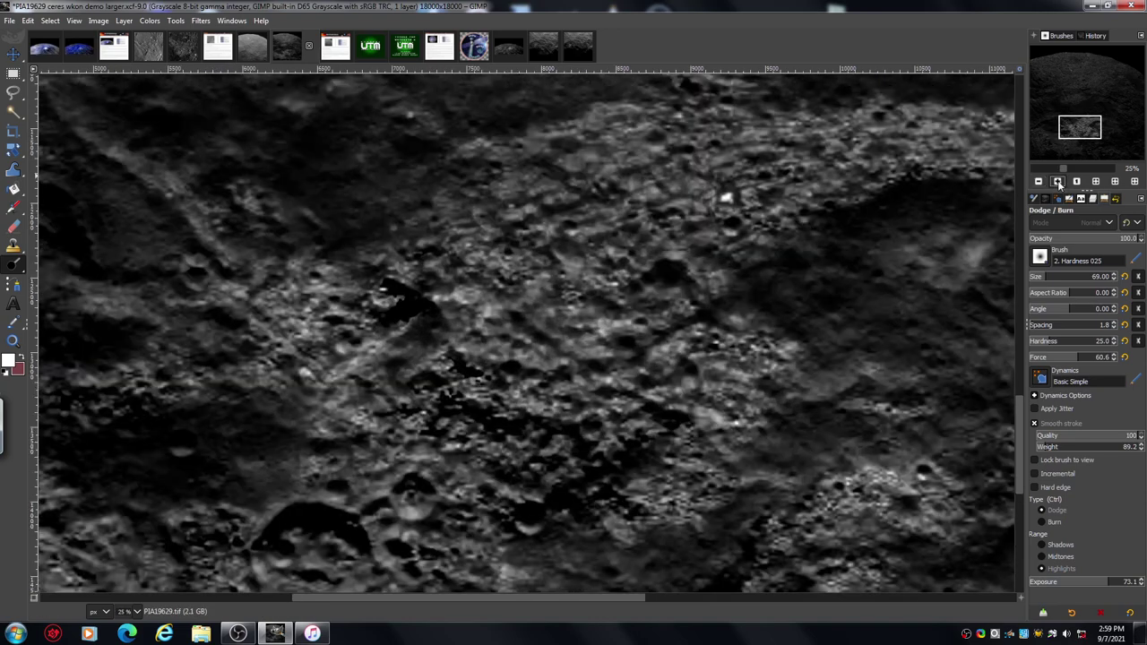
left_click(1058, 181)
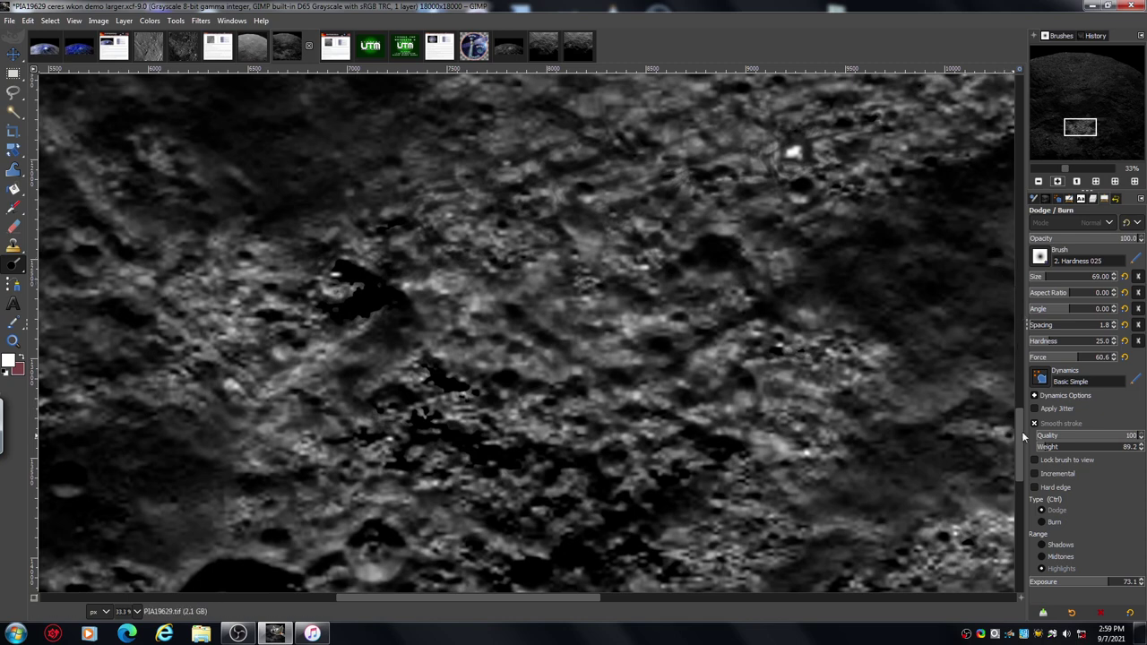
left_click_drag(1020, 423, 1017, 435)
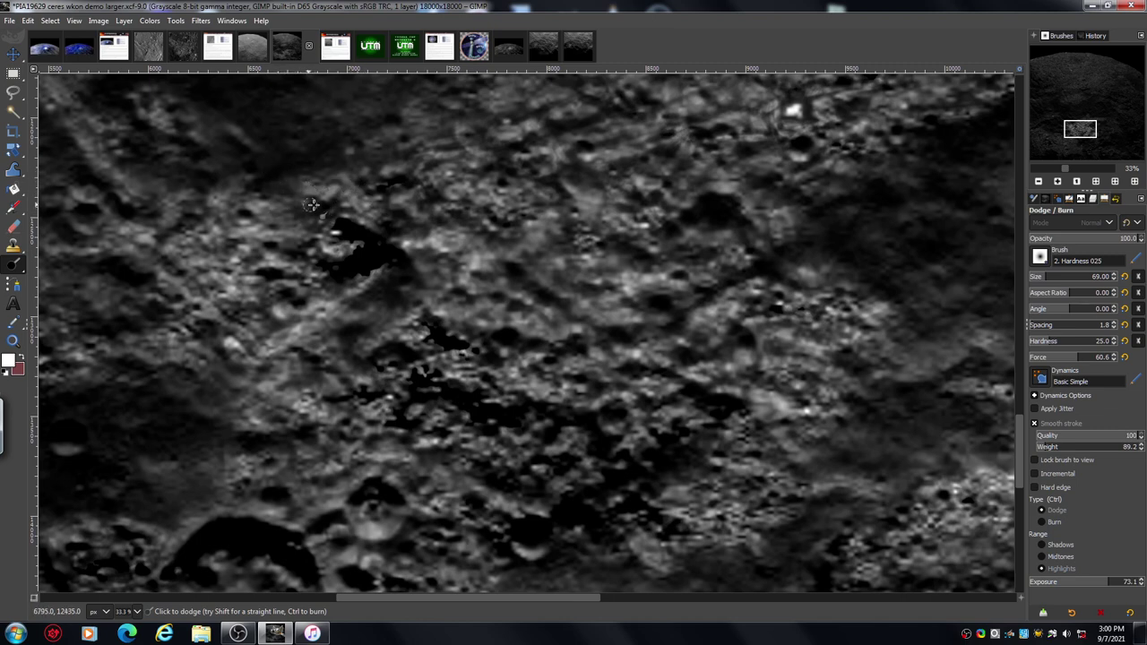
Step: Brush over the small streak beside the dark pitted patch and zoom out to review it
mouse_move(395, 191)
left_mouse_down()
mouse_move(378, 187)
mouse_move(403, 183)
mouse_move(381, 184)
mouse_move(409, 167)
left_mouse_up()
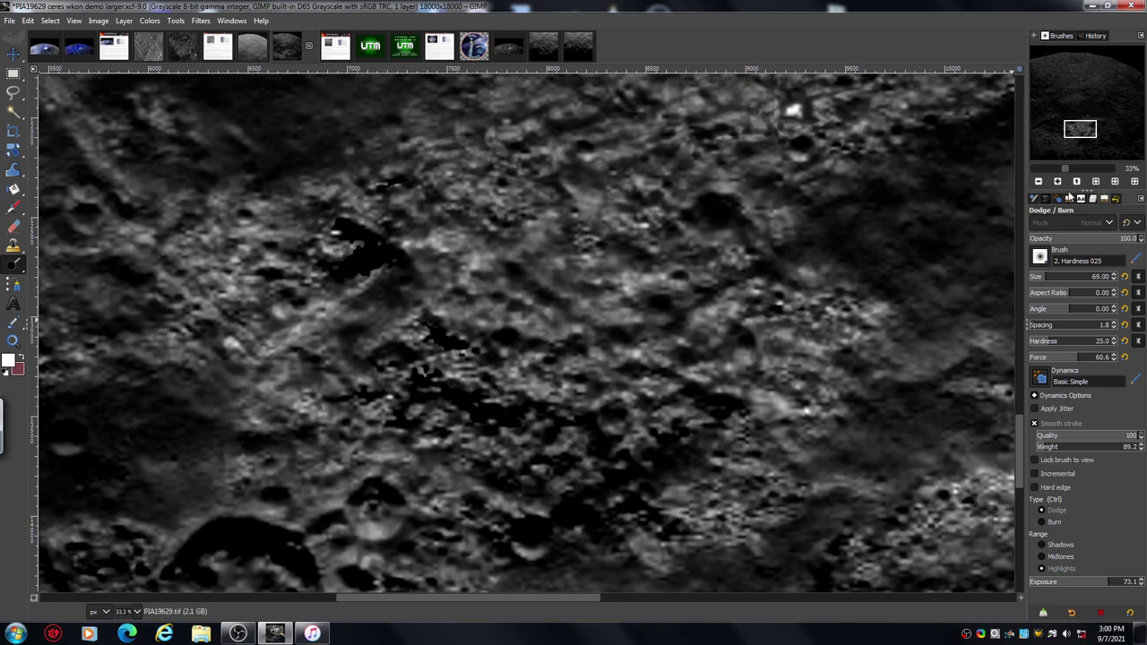
left_click(1038, 182)
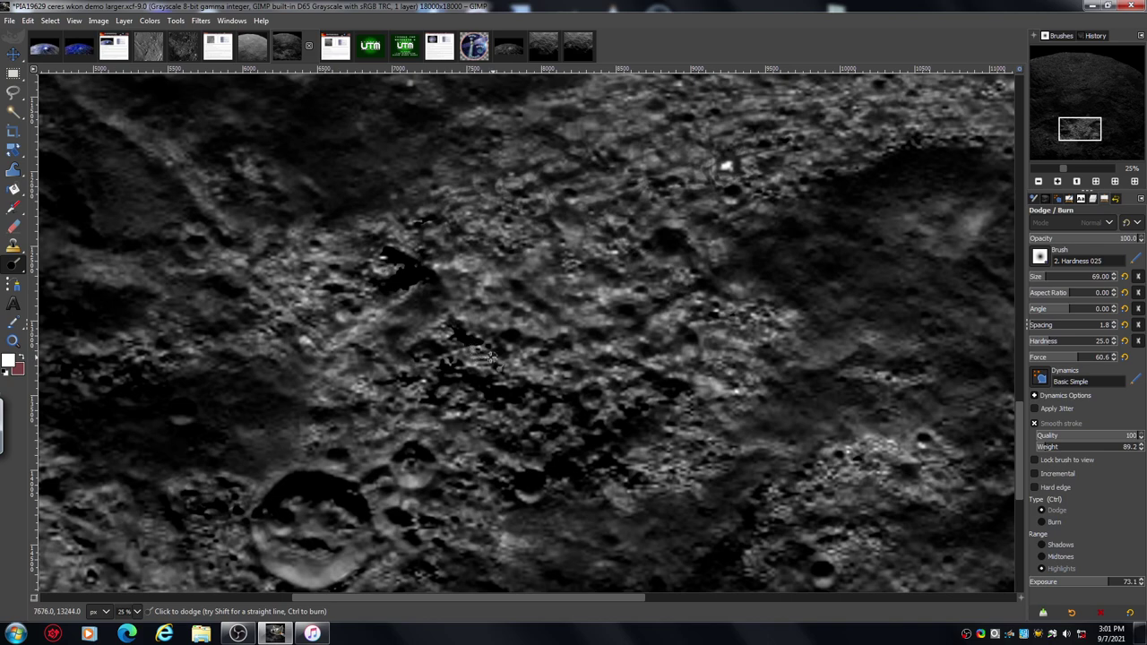
Step: Zoom in and dodge across the dark blob in the cratered terrain
left_click(1058, 182)
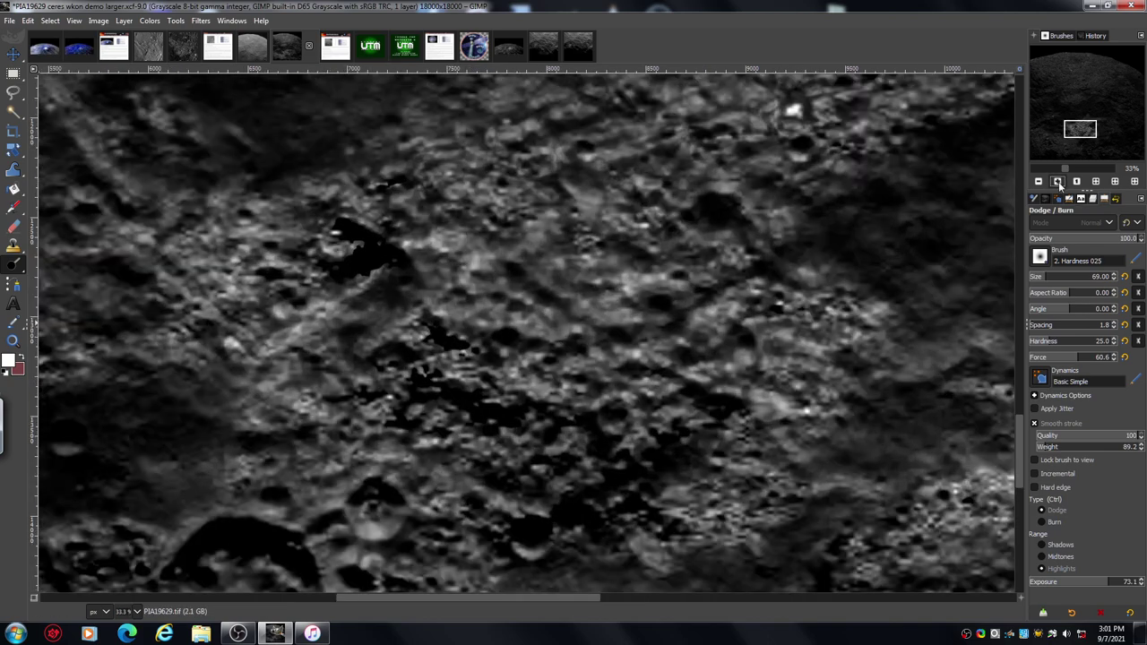
left_click(1058, 182)
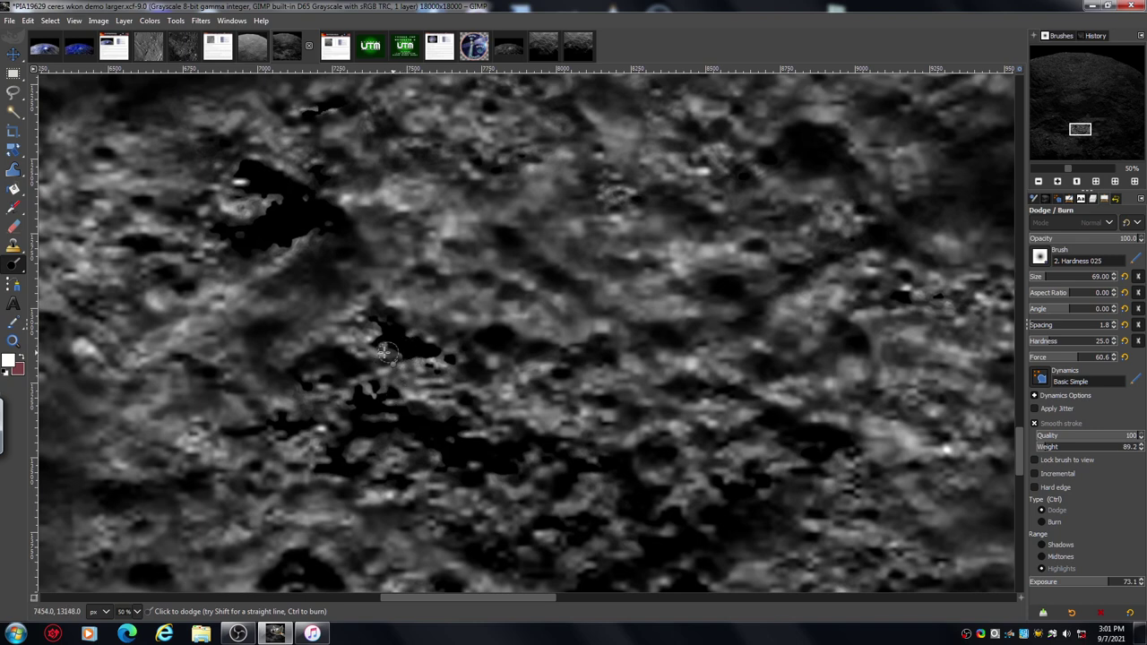
mouse_move(389, 328)
left_mouse_down()
mouse_move(379, 317)
mouse_move(469, 340)
left_mouse_up()
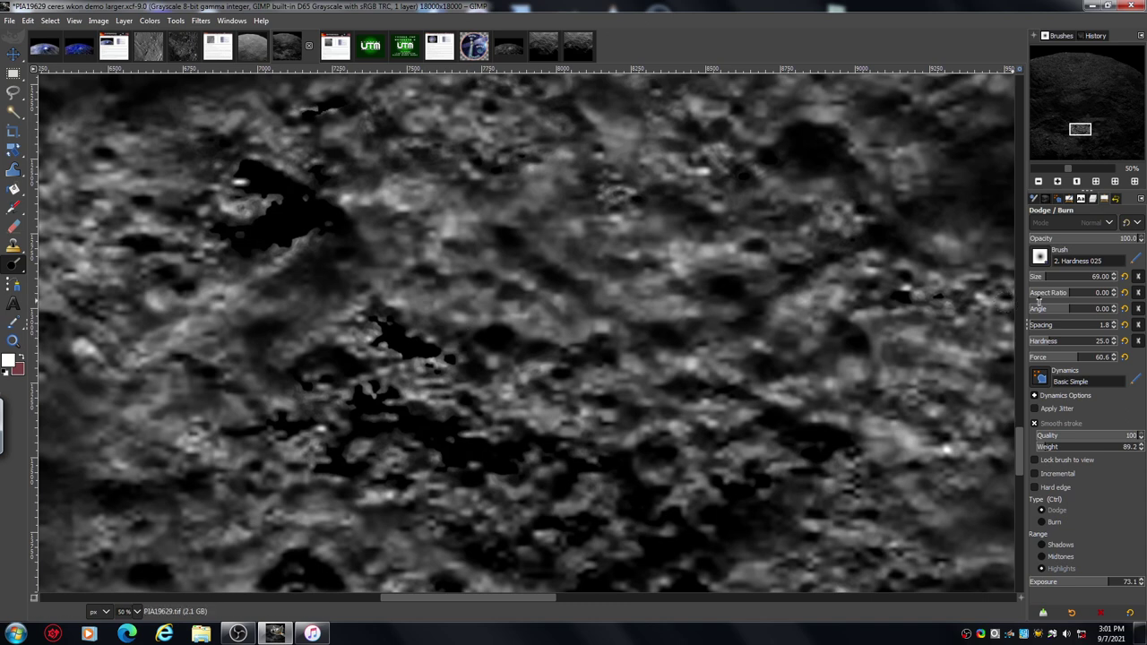
Step: At a wider view, dodge the dark terrain on the right and along the crater edge
left_click(1039, 182)
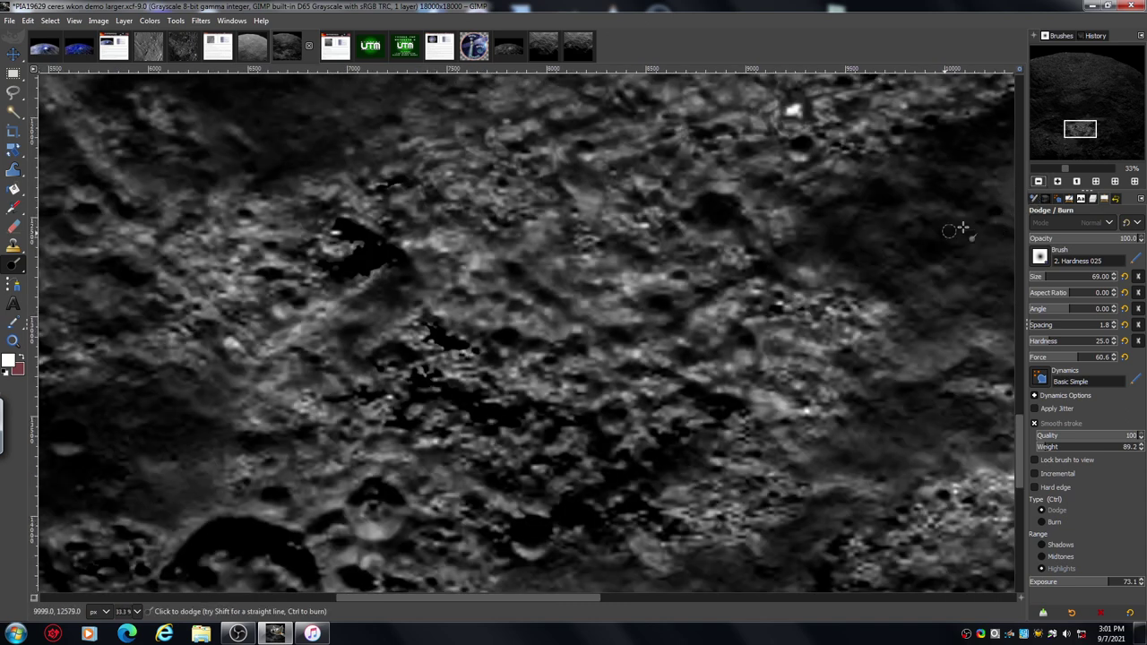
mouse_move(793, 210)
left_mouse_down()
mouse_move(808, 243)
mouse_move(780, 222)
mouse_move(799, 249)
mouse_move(831, 236)
mouse_move(806, 225)
mouse_move(841, 232)
mouse_move(817, 219)
mouse_move(830, 242)
mouse_move(785, 248)
mouse_move(834, 245)
mouse_move(775, 251)
mouse_move(779, 269)
mouse_move(788, 258)
mouse_move(772, 247)
mouse_move(791, 267)
mouse_move(748, 219)
mouse_move(687, 245)
mouse_move(663, 237)
mouse_move(698, 257)
mouse_move(675, 231)
mouse_move(666, 234)
mouse_move(673, 255)
mouse_move(711, 251)
mouse_move(654, 237)
mouse_move(634, 245)
mouse_move(701, 210)
mouse_move(693, 165)
mouse_move(600, 120)
mouse_move(576, 123)
mouse_move(611, 136)
mouse_move(626, 117)
mouse_move(649, 117)
mouse_move(586, 128)
mouse_move(608, 106)
left_mouse_up()
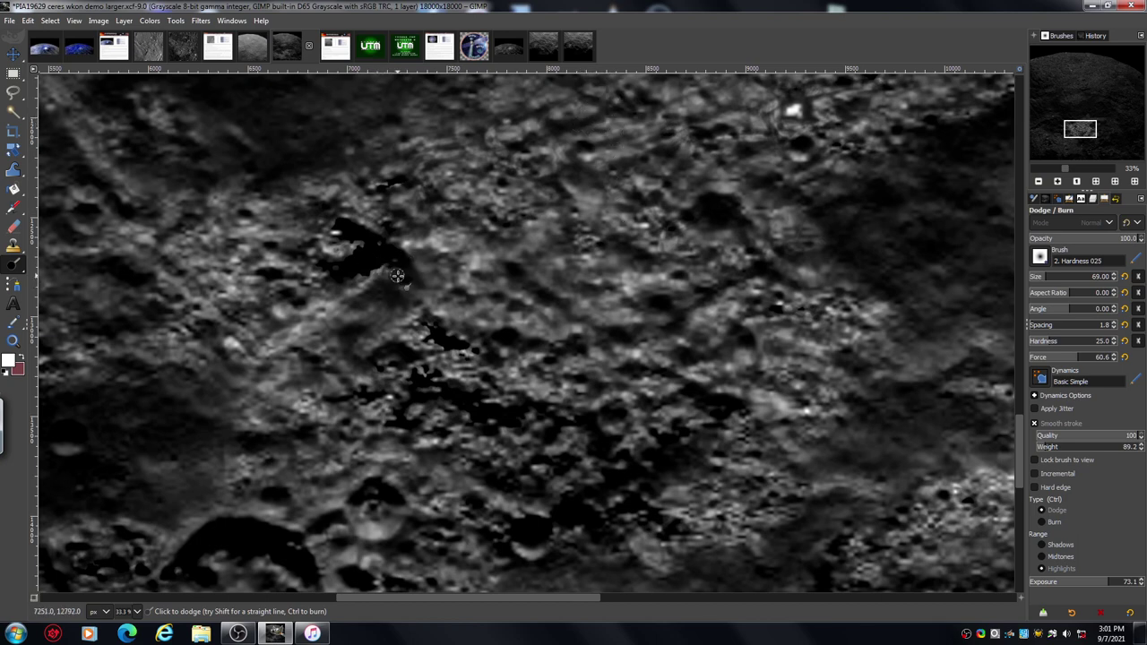
mouse_move(388, 285)
left_mouse_down()
mouse_move(361, 268)
mouse_move(338, 274)
mouse_move(323, 258)
mouse_move(358, 269)
mouse_move(329, 260)
mouse_move(359, 267)
mouse_move(349, 232)
left_mouse_up()
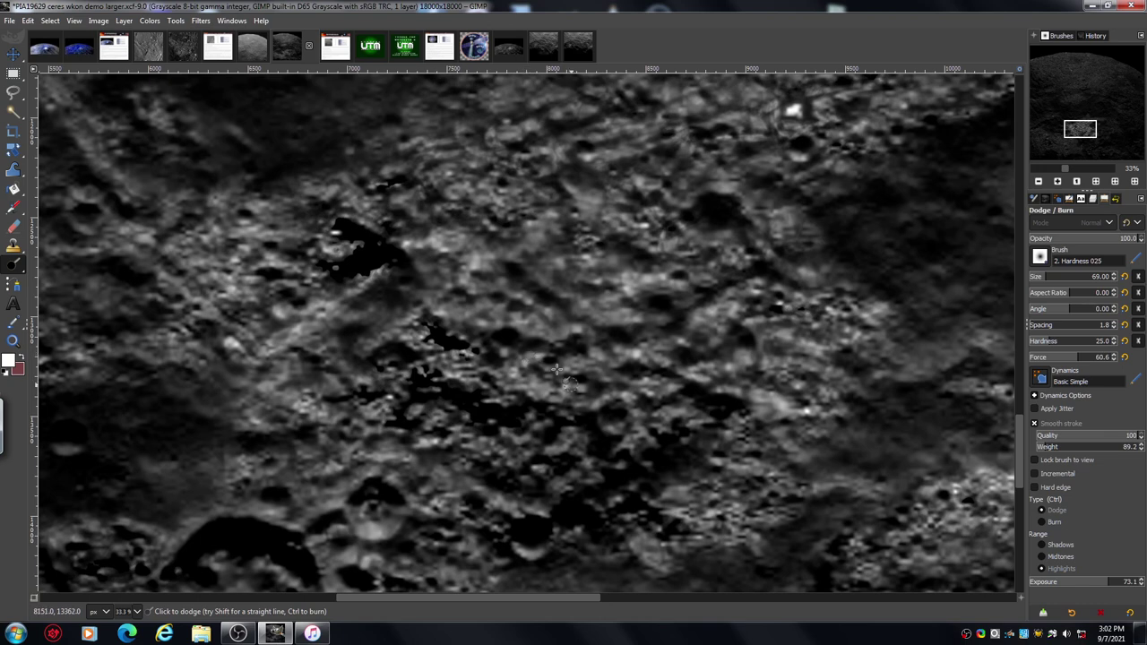
mouse_move(810, 228)
left_mouse_down()
mouse_move(832, 250)
mouse_move(814, 233)
mouse_move(790, 240)
mouse_move(833, 248)
mouse_move(833, 232)
mouse_move(813, 237)
mouse_move(817, 213)
mouse_move(797, 187)
mouse_move(765, 193)
mouse_move(796, 197)
mouse_move(771, 196)
mouse_move(806, 175)
mouse_move(781, 153)
mouse_move(745, 156)
mouse_move(803, 140)
mouse_move(832, 217)
left_mouse_up()
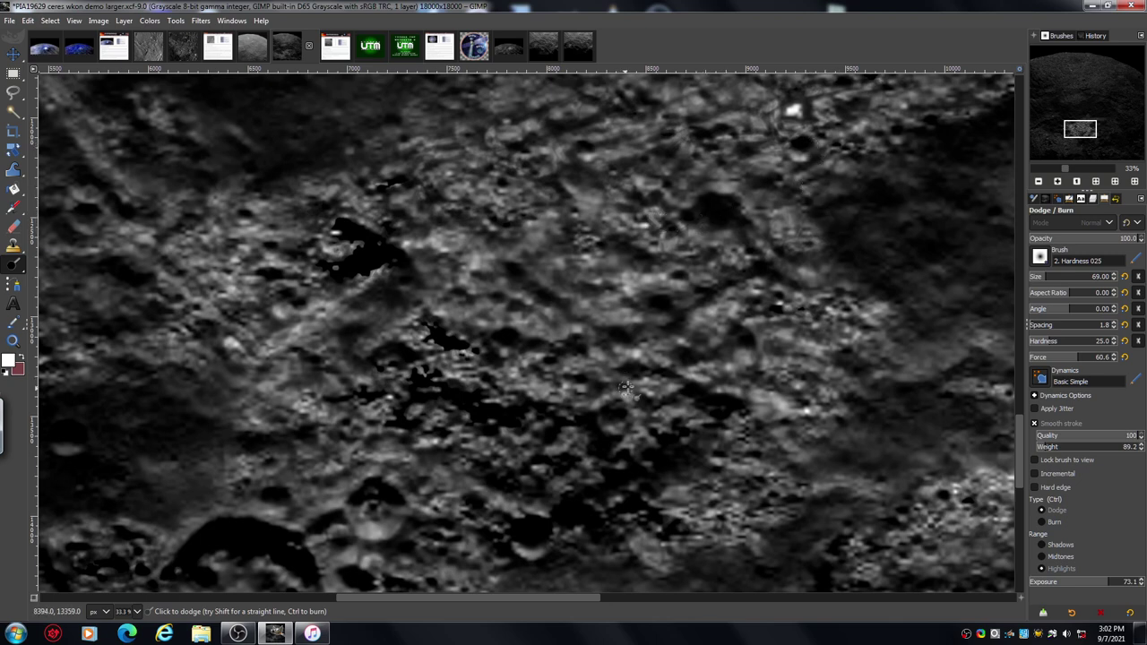
Step: At 50% zoom, dodge the left side of the dark blob, then return to 25%
left_click(1039, 182)
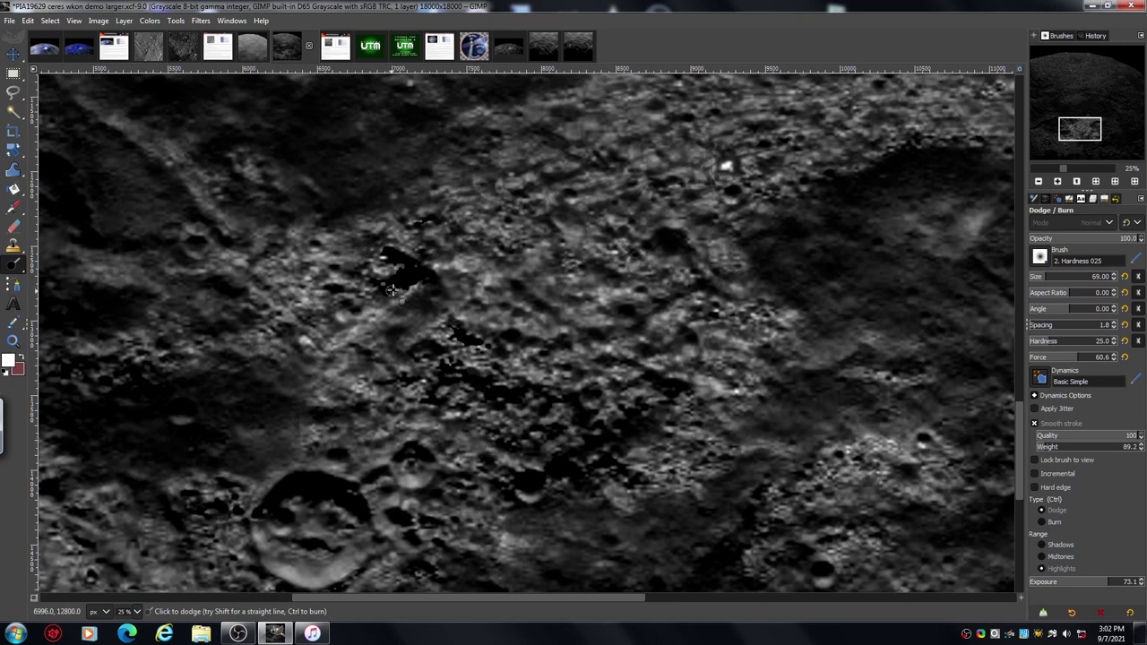
left_click(1057, 181)
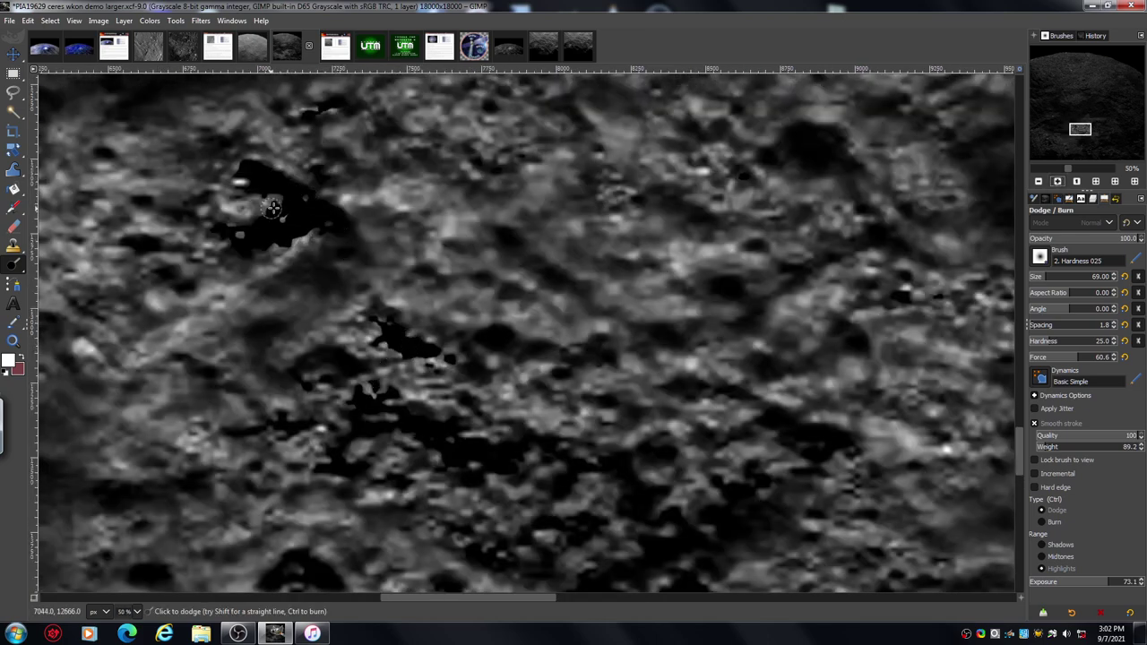
mouse_move(244, 229)
left_mouse_down()
mouse_move(276, 247)
mouse_move(310, 229)
mouse_move(320, 199)
mouse_move(300, 190)
left_mouse_up()
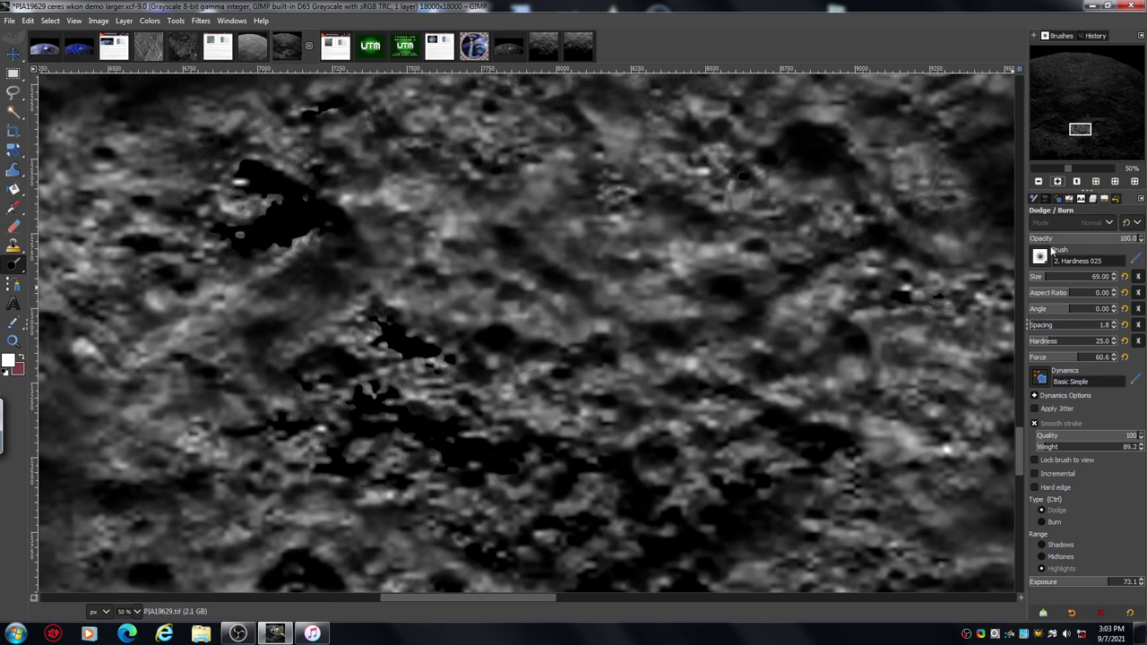
left_click(1039, 181)
left_click(1039, 182)
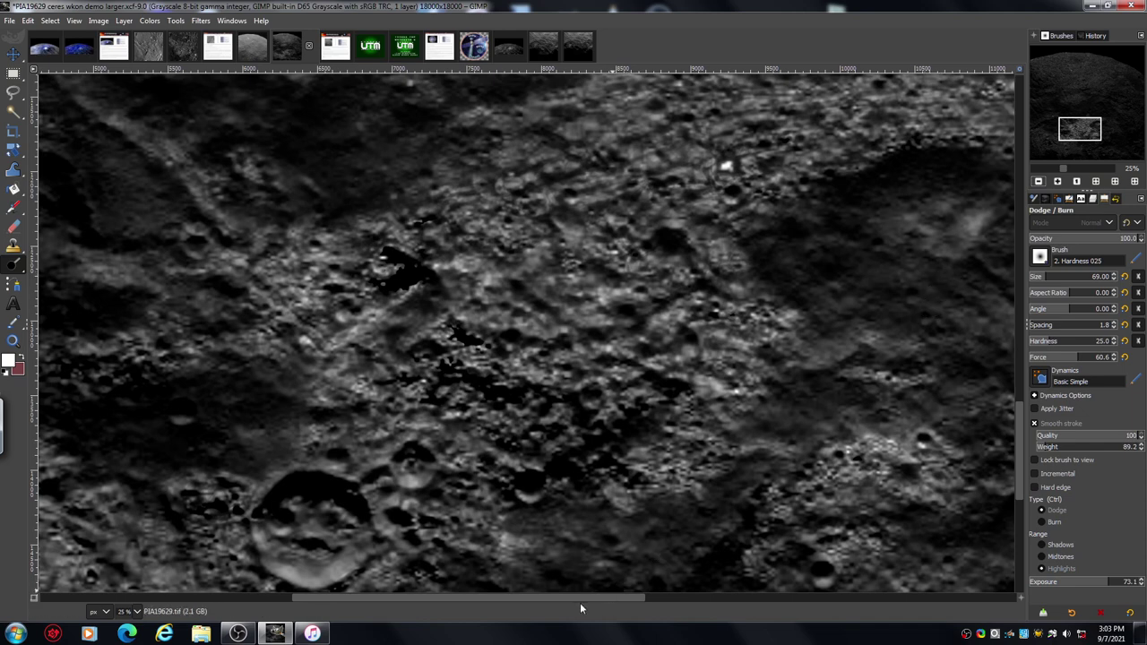
left_click_drag(582, 600, 693, 604)
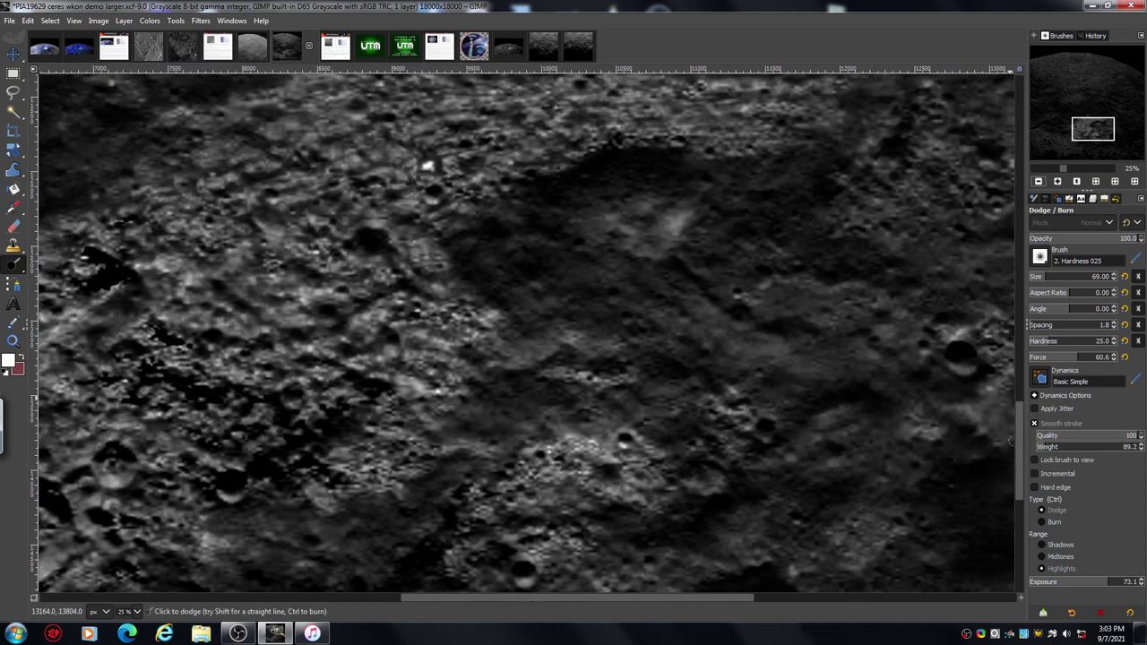
Step: Increase the Dodge/Burn brush size to 126
left_click_drag(1018, 439, 1020, 405)
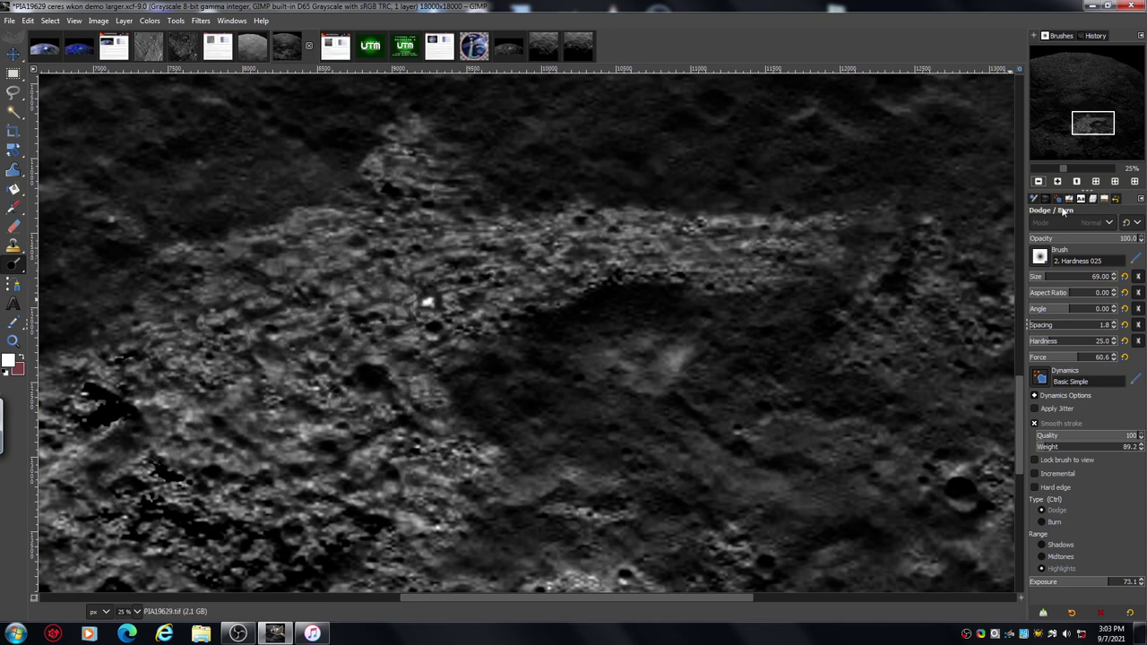
left_click(1053, 279)
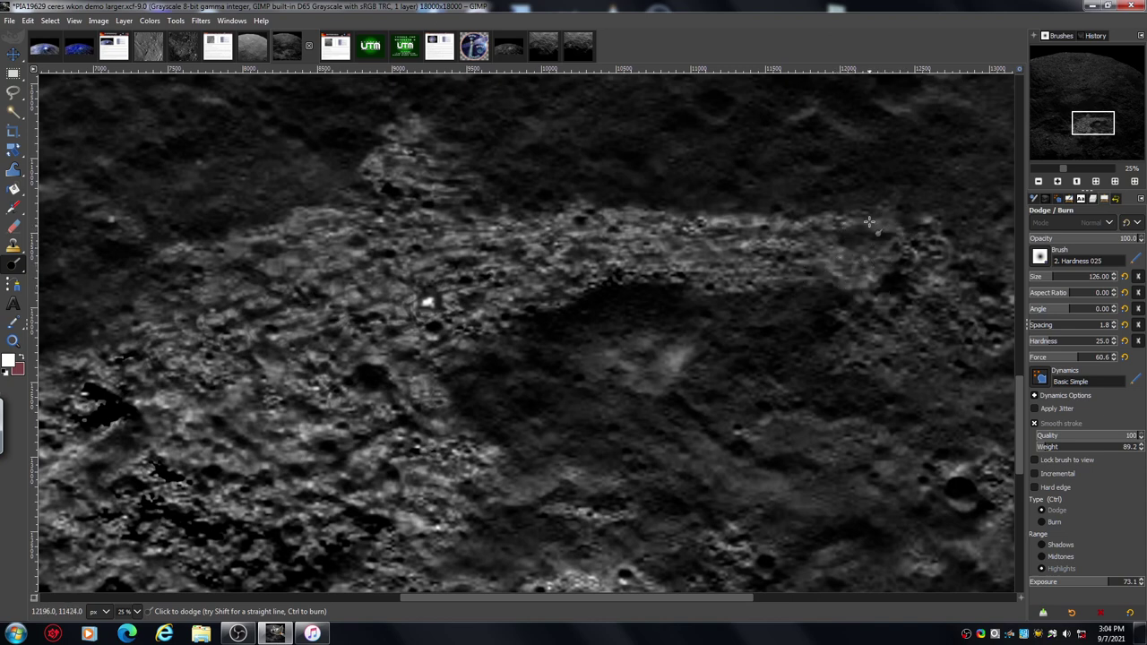
Step: Dodge the ridge's top edge, drop exposure to 61.5, and brighten the rocky ridge stretches
mouse_move(856, 193)
left_mouse_down()
mouse_move(822, 201)
mouse_move(931, 211)
mouse_move(914, 222)
mouse_move(885, 212)
mouse_move(908, 226)
mouse_move(900, 245)
mouse_move(853, 239)
mouse_move(876, 245)
mouse_move(840, 259)
mouse_move(908, 260)
mouse_move(869, 269)
mouse_move(900, 271)
mouse_move(908, 244)
mouse_move(894, 241)
mouse_move(956, 243)
mouse_move(904, 285)
mouse_move(892, 275)
mouse_move(868, 289)
mouse_move(816, 253)
mouse_move(808, 275)
mouse_move(782, 260)
mouse_move(798, 250)
mouse_move(821, 291)
mouse_move(815, 280)
mouse_move(687, 270)
mouse_move(564, 285)
left_mouse_up()
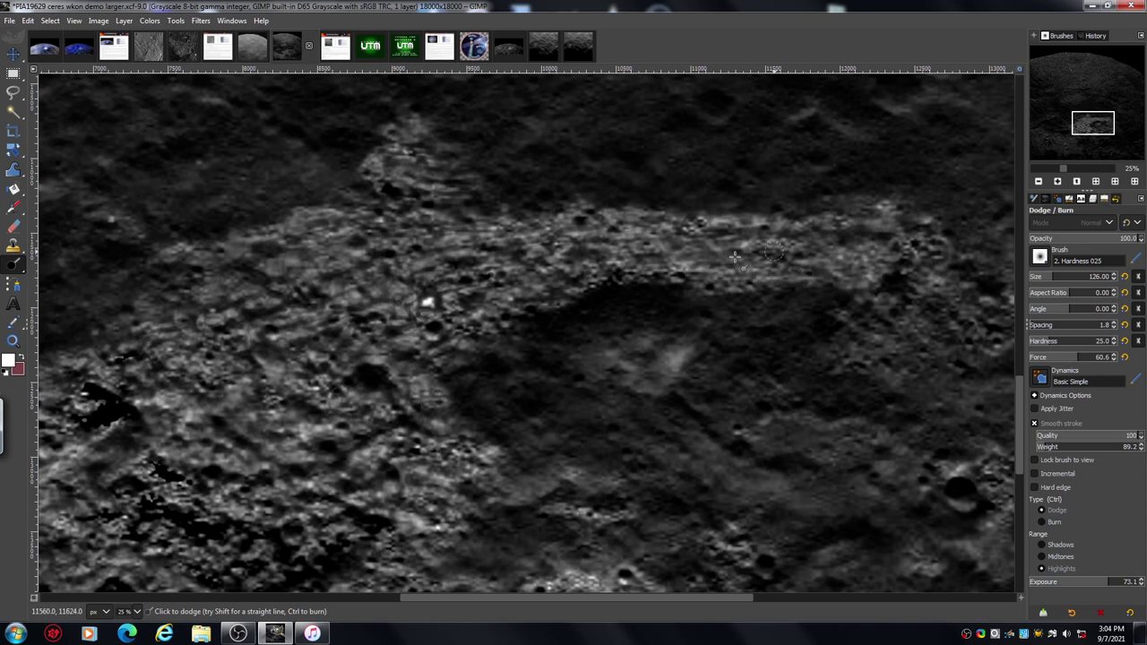
left_click_drag(1093, 584, 1086, 584)
mouse_move(630, 240)
left_mouse_down()
mouse_move(724, 242)
mouse_move(669, 237)
mouse_move(698, 232)
mouse_move(681, 221)
mouse_move(694, 202)
mouse_move(621, 218)
mouse_move(656, 195)
mouse_move(742, 252)
mouse_move(708, 259)
mouse_move(770, 247)
mouse_move(737, 239)
mouse_move(805, 236)
left_mouse_up()
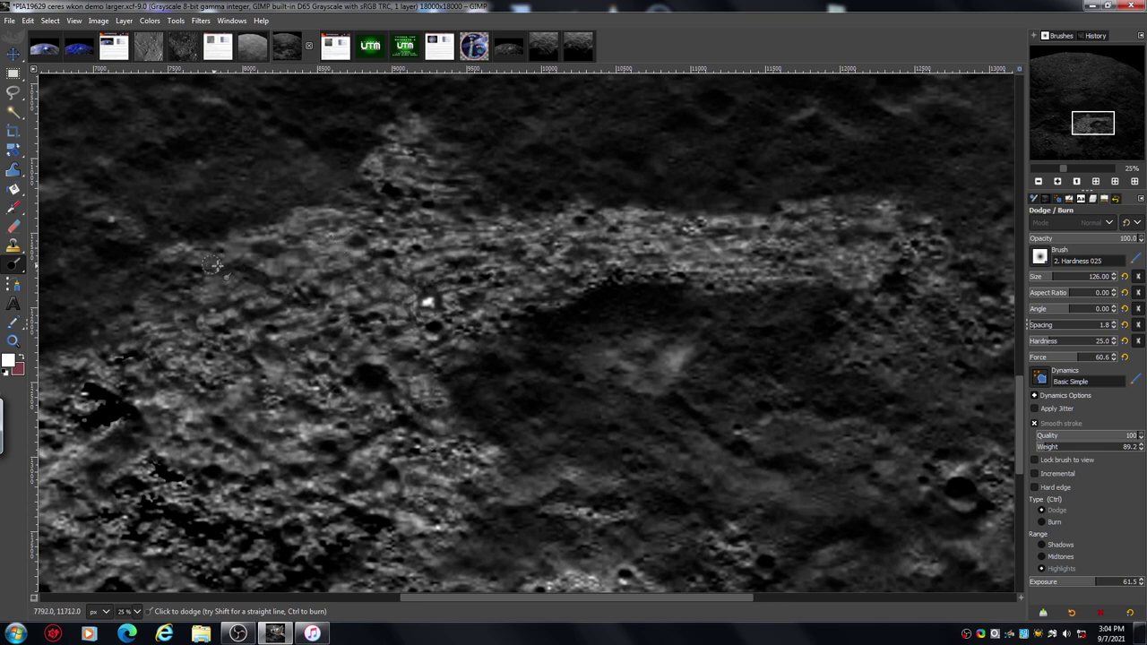
mouse_move(212, 266)
left_mouse_down()
mouse_move(169, 278)
mouse_move(255, 279)
mouse_move(247, 274)
left_mouse_up()
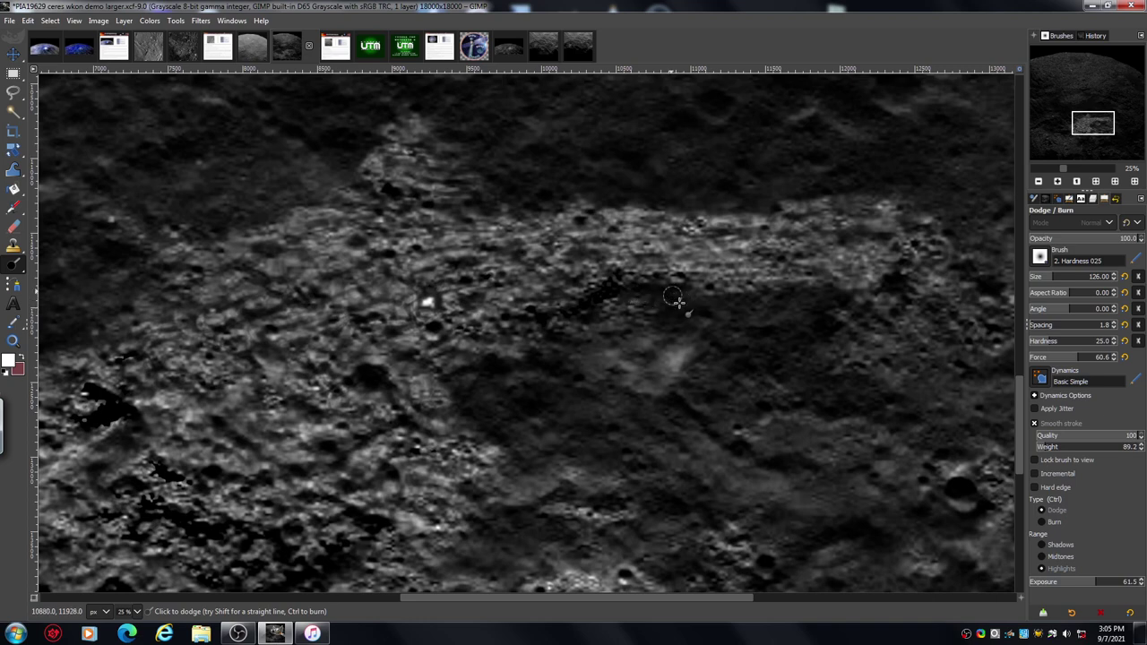
Step: At 33% zoom, dodge the crater patch below the ridge, then set brush size 65
left_click(1060, 182)
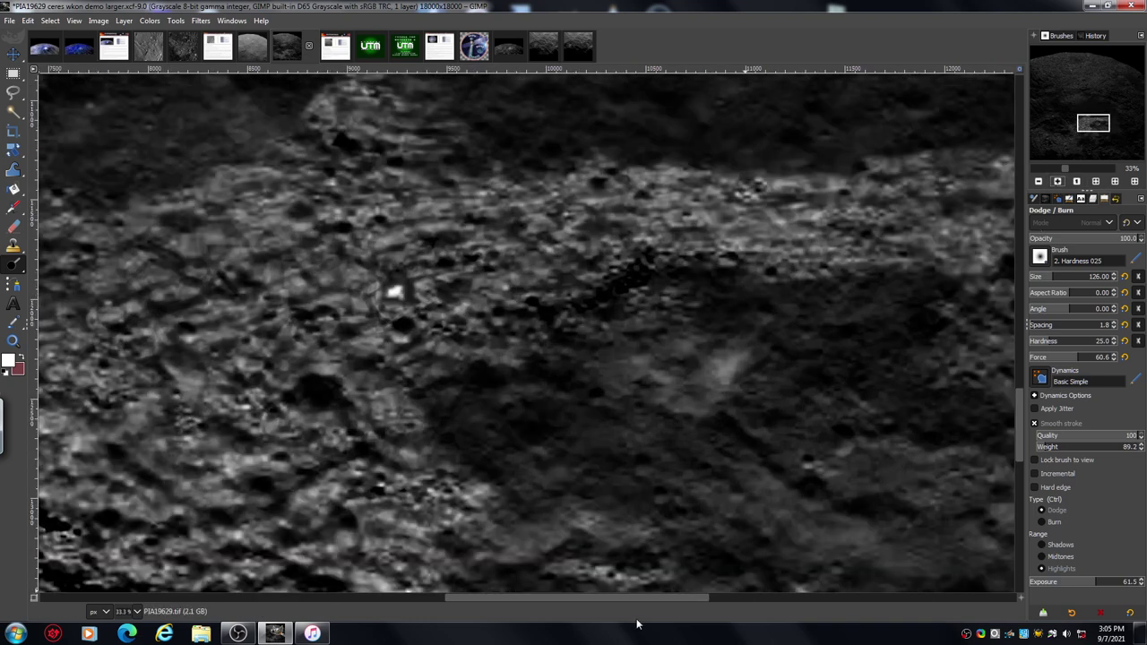
left_click_drag(630, 598, 656, 607)
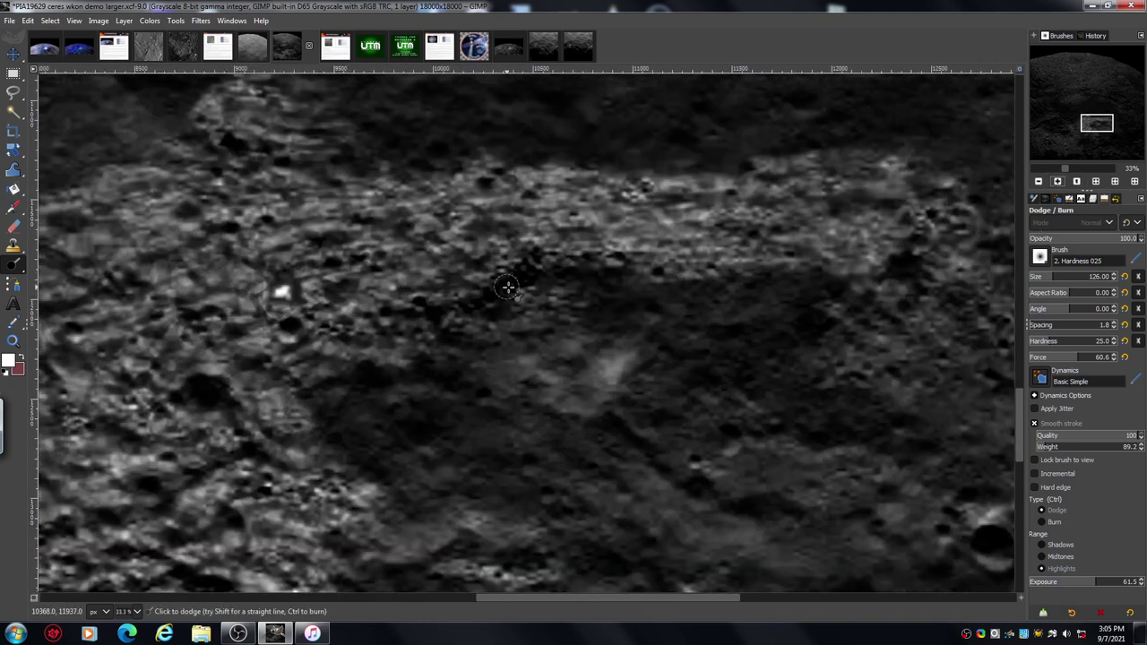
mouse_move(502, 289)
left_mouse_down()
mouse_move(607, 281)
mouse_move(606, 301)
left_mouse_up()
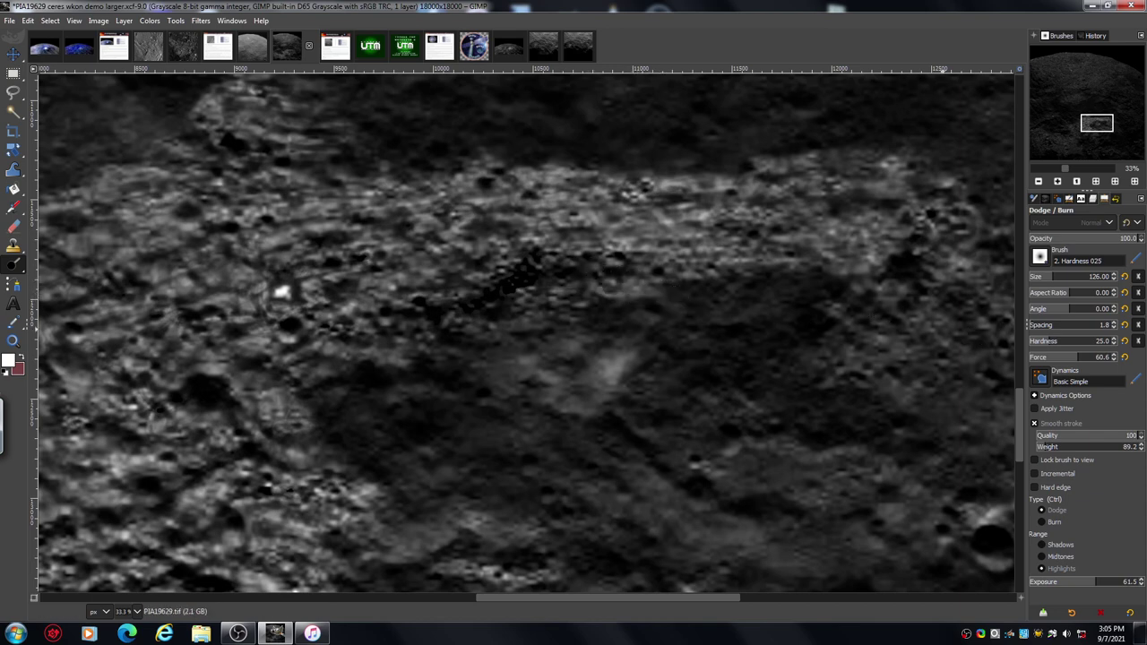
left_click(1045, 278)
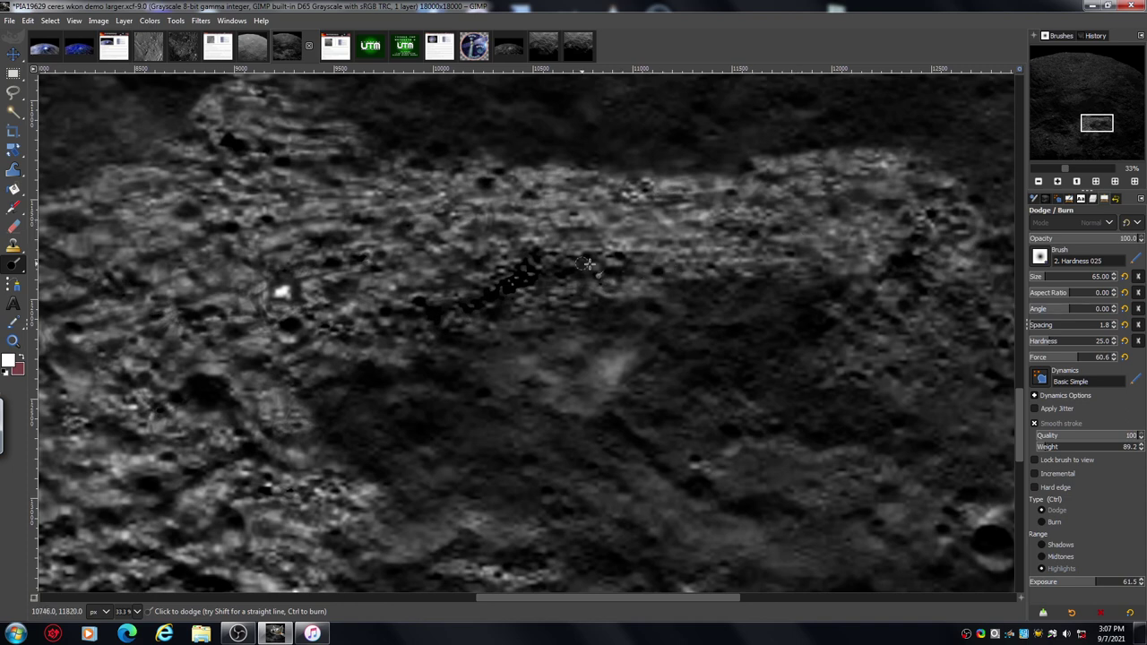
Step: Zoom out from 25% to 18.2% and pan across the darker cratered terrain
left_click(1040, 182)
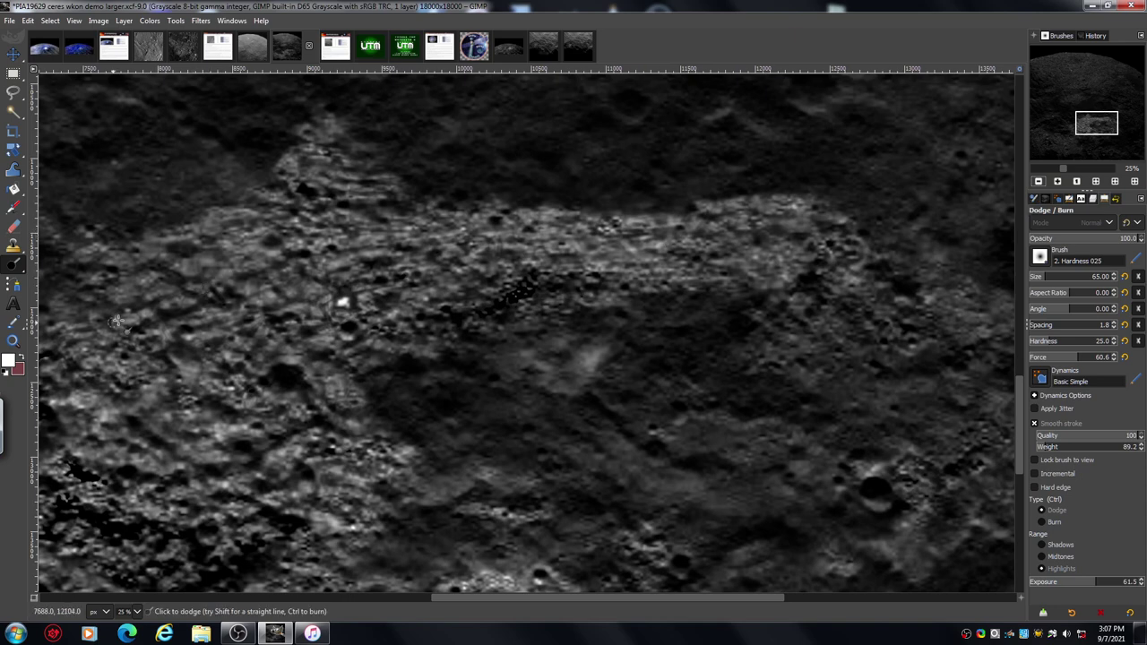
left_click_drag(437, 599, 372, 623)
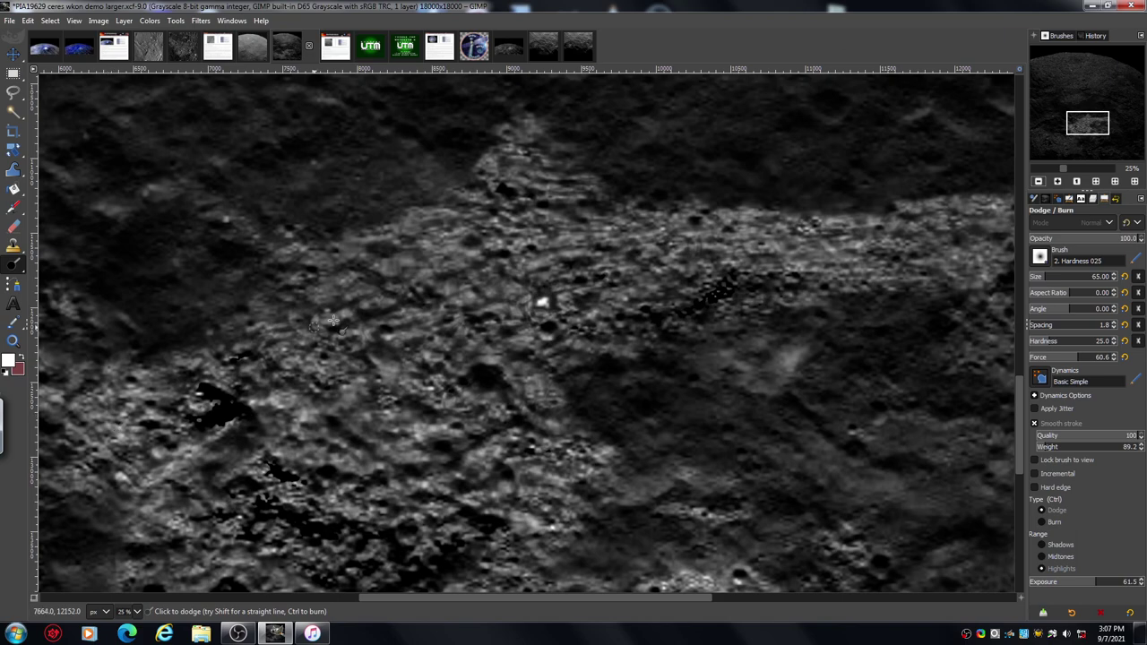
left_click(1039, 181)
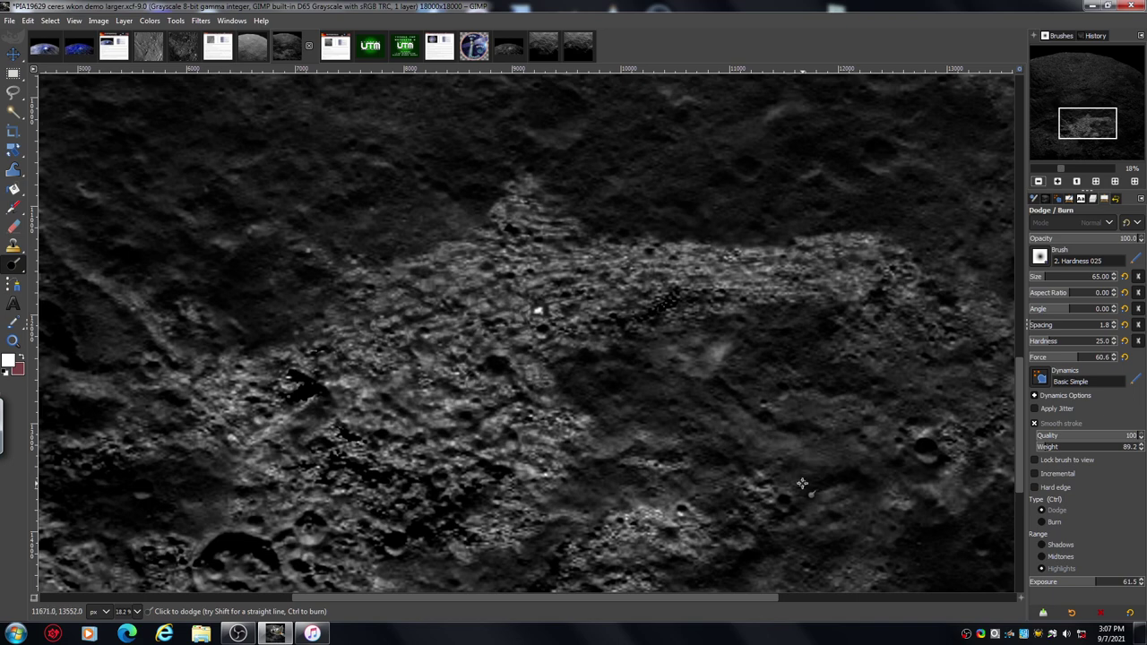
left_click_drag(690, 598, 936, 594)
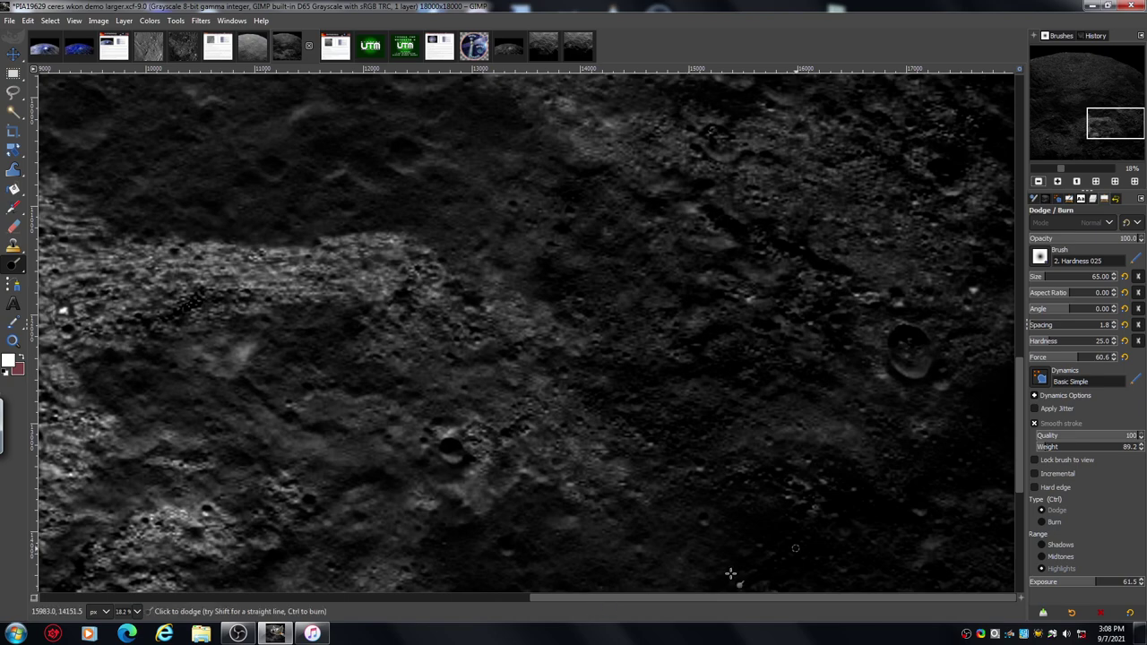
Step: Zoom in to 33% and scroll right to the large oval crater
left_click(1058, 181)
left_click(1059, 182)
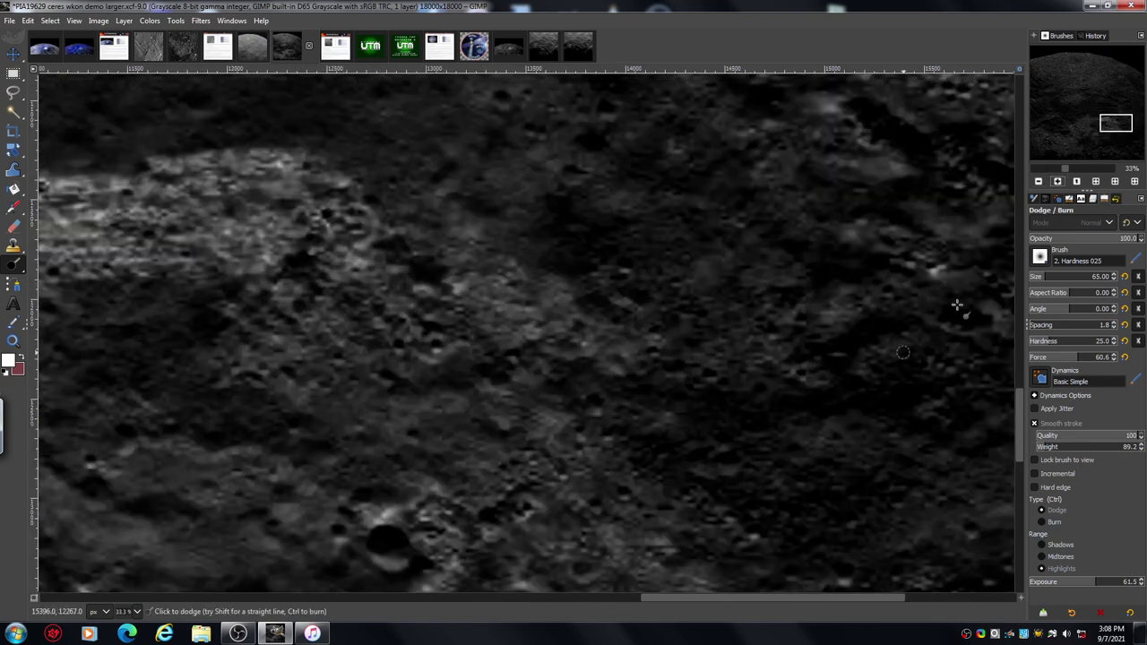
left_click_drag(643, 595, 752, 605)
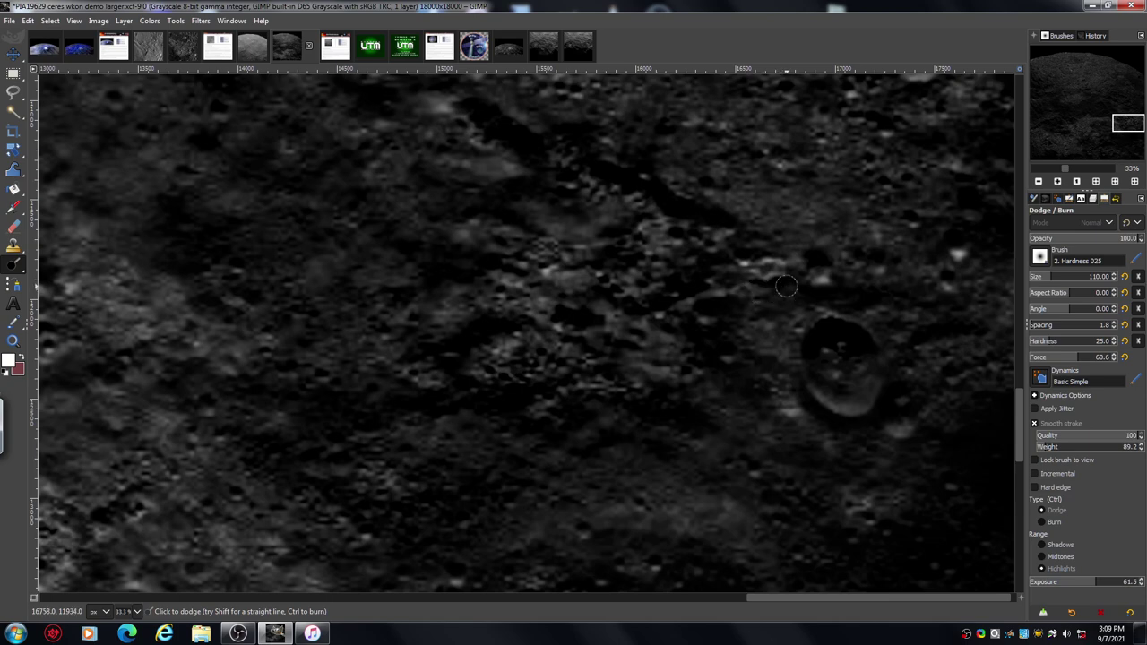
Step: Brighten the ridge near the oval crater, then zoom out to about 18% and pan elsewhere
mouse_move(730, 271)
left_mouse_down()
mouse_move(743, 272)
mouse_move(717, 274)
mouse_move(794, 278)
left_mouse_up()
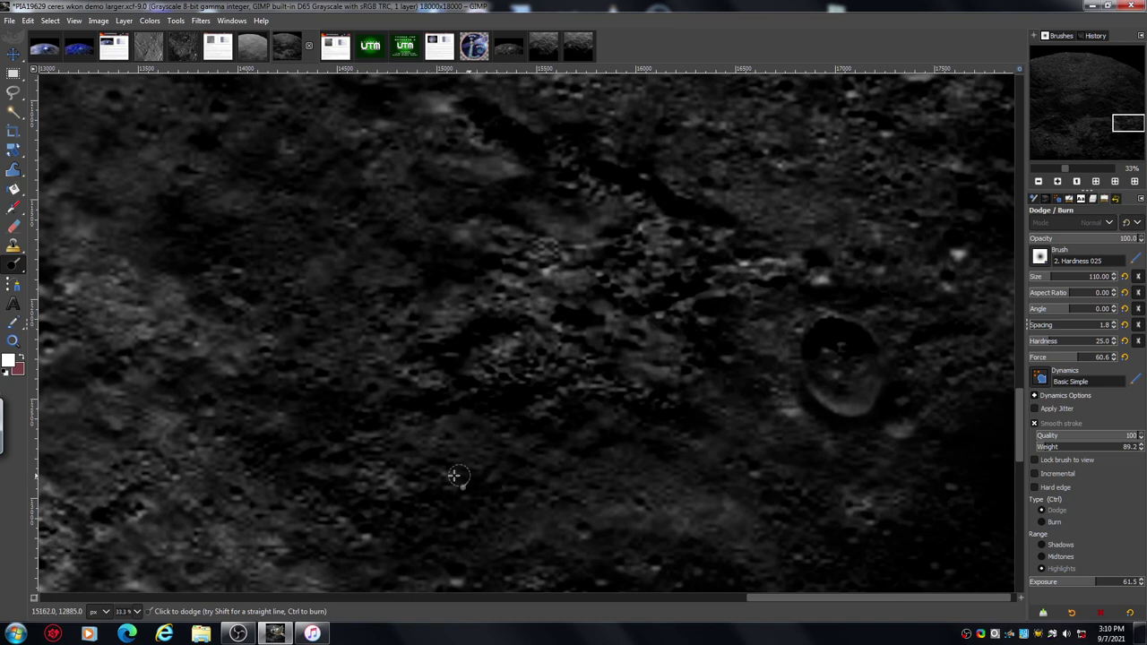
left_click(1039, 181)
left_click(1039, 182)
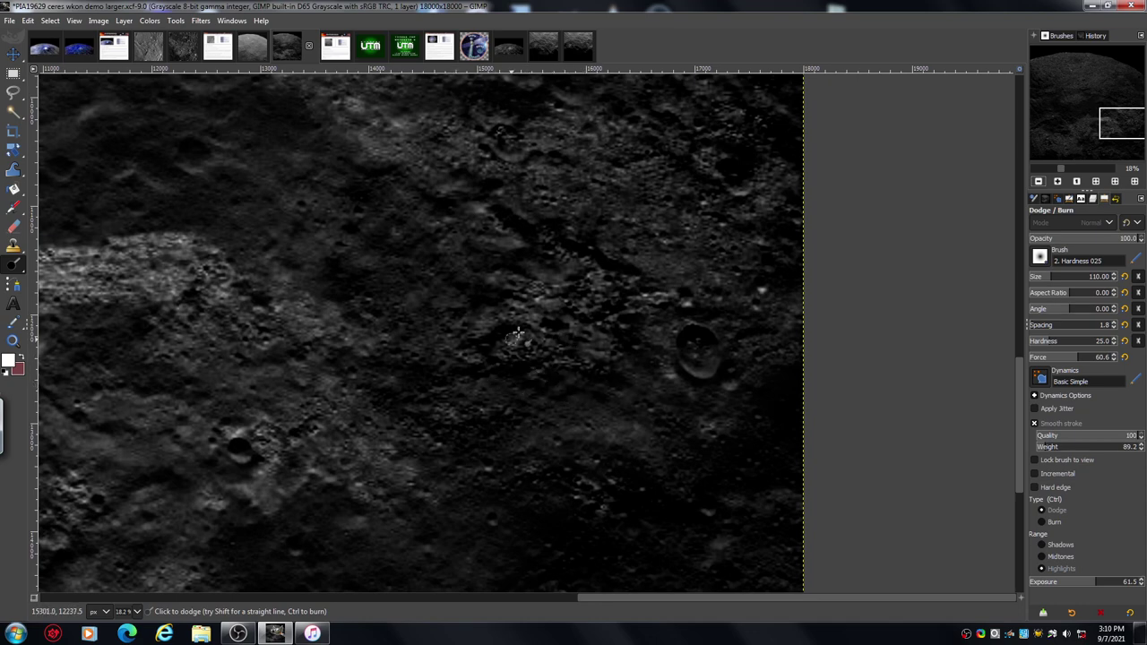
left_click_drag(1019, 414, 1029, 352)
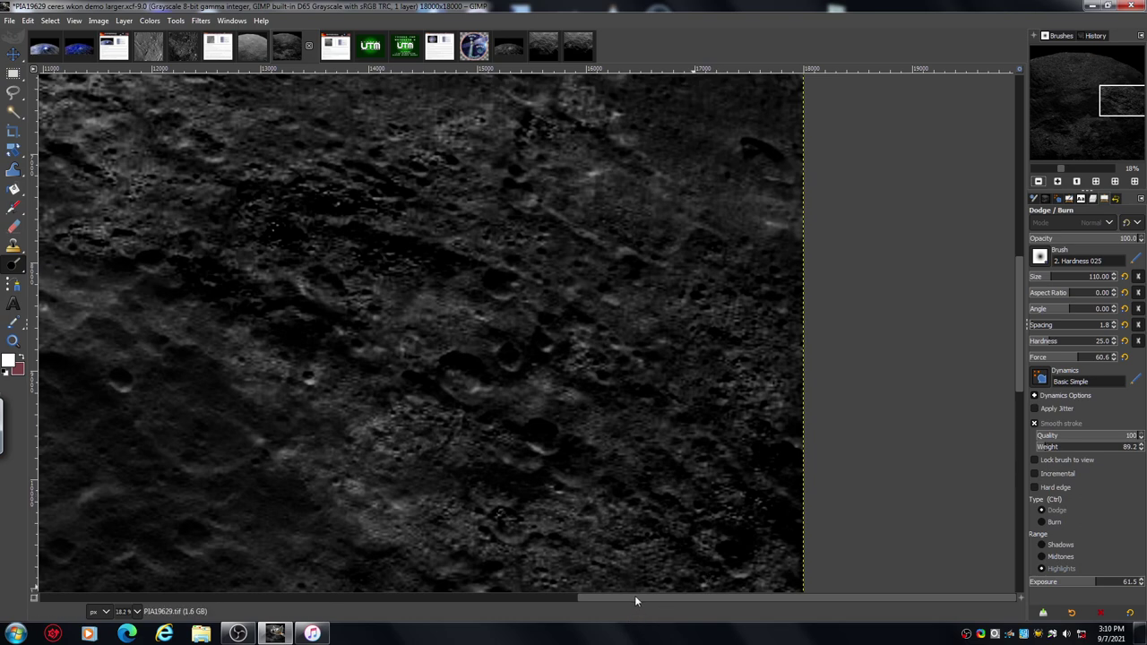
left_click_drag(635, 600, 564, 596)
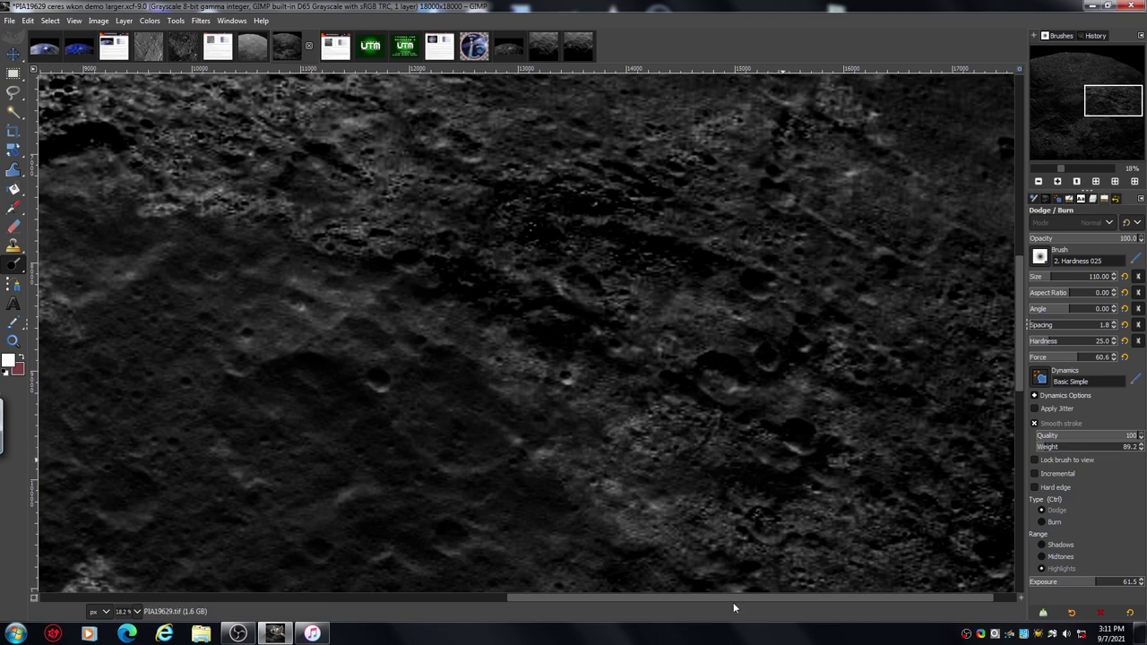
Step: Zoom in on the dark crater terrain and dodge the crater to reveal its detail
scroll(730, 597, "right", 1)
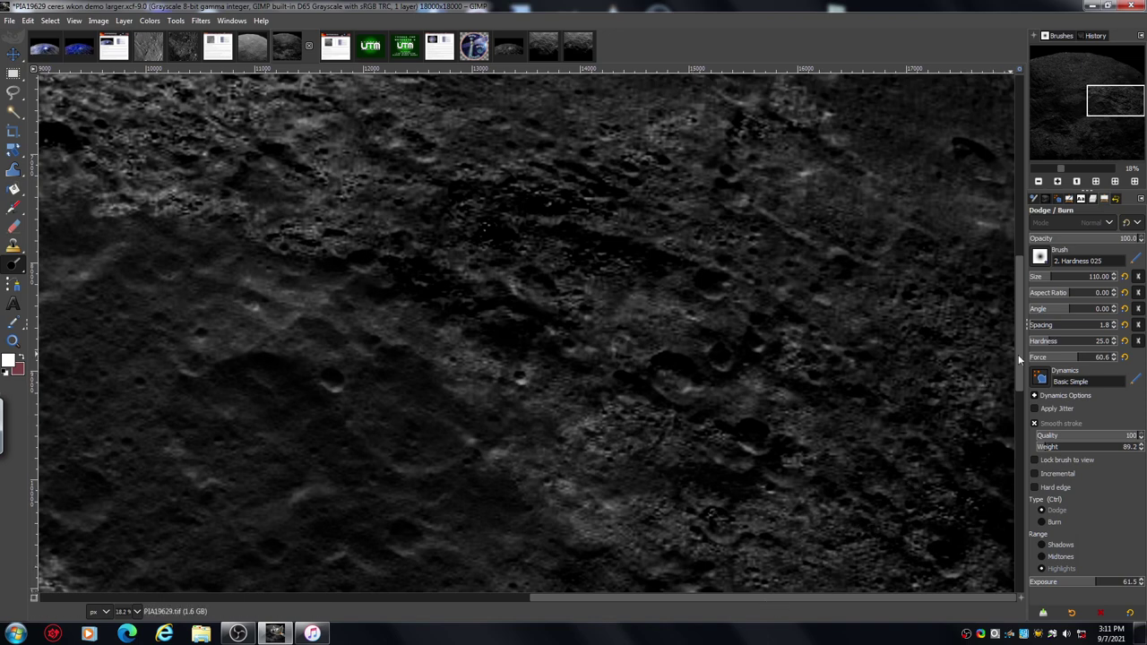
left_click_drag(1018, 354, 1016, 391)
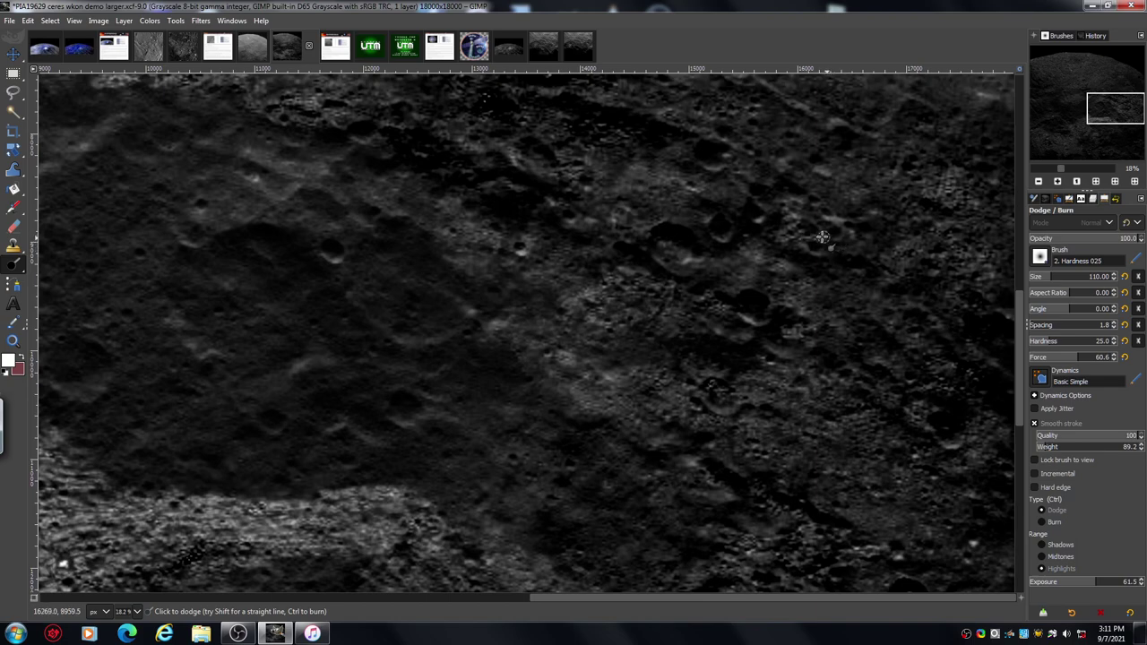
key("plus")
key("plus")
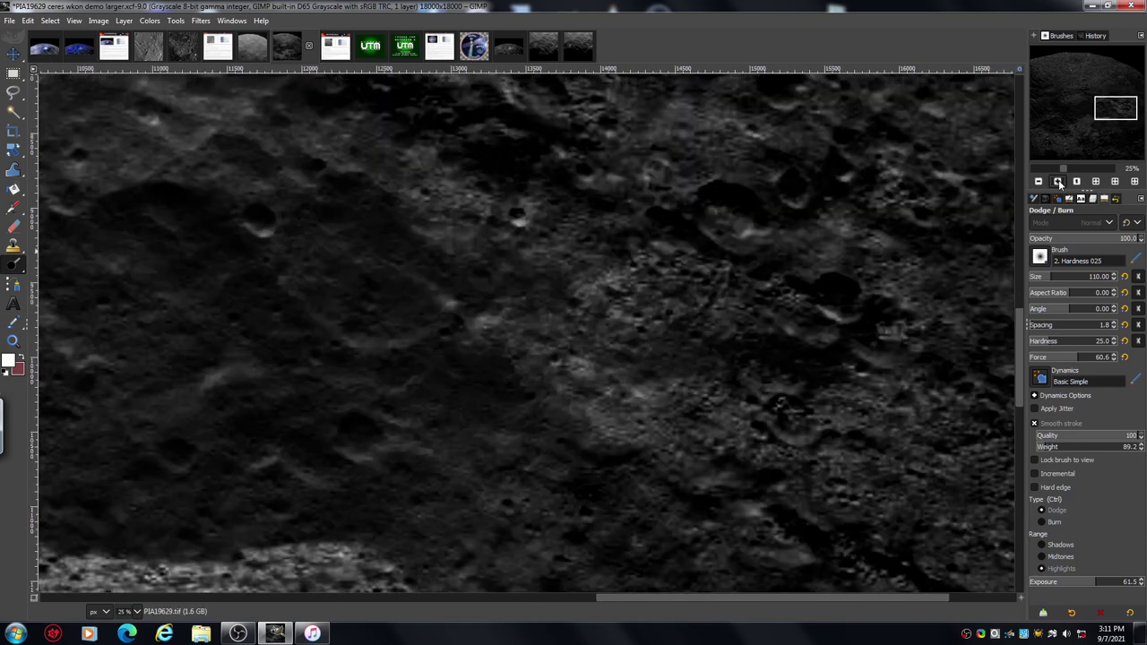
left_click_drag(686, 597, 794, 622)
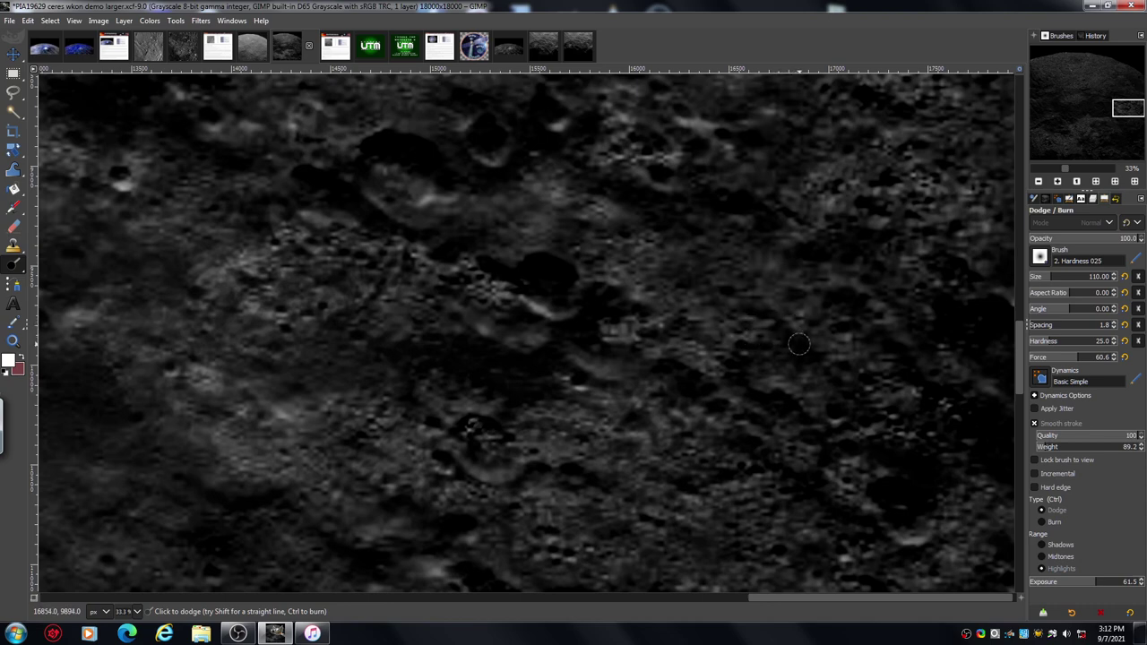
mouse_move(610, 327)
left_mouse_down()
mouse_move(561, 299)
mouse_move(605, 299)
mouse_move(562, 298)
mouse_move(572, 322)
mouse_move(569, 292)
mouse_move(561, 314)
mouse_move(586, 294)
mouse_move(565, 290)
mouse_move(593, 303)
mouse_move(589, 341)
mouse_move(580, 330)
mouse_move(552, 348)
mouse_move(527, 392)
mouse_move(503, 391)
mouse_move(555, 373)
mouse_move(517, 379)
mouse_move(551, 382)
mouse_move(477, 376)
mouse_move(554, 378)
mouse_move(495, 371)
mouse_move(554, 390)
mouse_move(493, 387)
mouse_move(512, 395)
mouse_move(505, 402)
mouse_move(517, 380)
mouse_move(490, 383)
mouse_move(537, 392)
mouse_move(475, 375)
mouse_move(533, 379)
mouse_move(632, 309)
mouse_move(597, 291)
mouse_move(621, 308)
mouse_move(697, 196)
mouse_move(678, 171)
mouse_move(632, 171)
mouse_move(699, 197)
mouse_move(711, 188)
mouse_move(683, 197)
mouse_move(696, 210)
mouse_move(680, 215)
mouse_move(722, 234)
mouse_move(687, 237)
mouse_move(672, 261)
mouse_move(750, 249)
mouse_move(679, 229)
mouse_move(706, 223)
mouse_move(744, 237)
mouse_move(715, 254)
mouse_move(653, 212)
mouse_move(689, 234)
mouse_move(668, 217)
mouse_move(697, 203)
mouse_move(667, 205)
mouse_move(728, 206)
mouse_move(787, 259)
mouse_move(951, 192)
mouse_move(875, 281)
mouse_move(709, 230)
mouse_move(735, 206)
left_mouse_up()
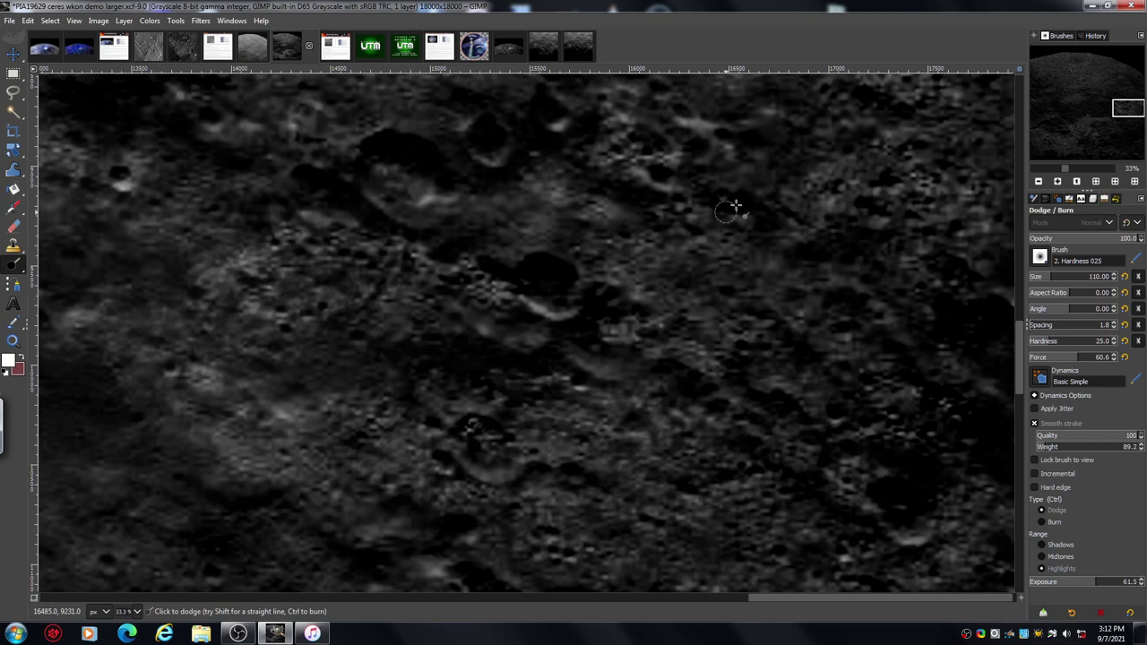
Step: Zoom out and pan to review the dodged surface, then switch to PIA19629.xcf
left_click(1039, 182)
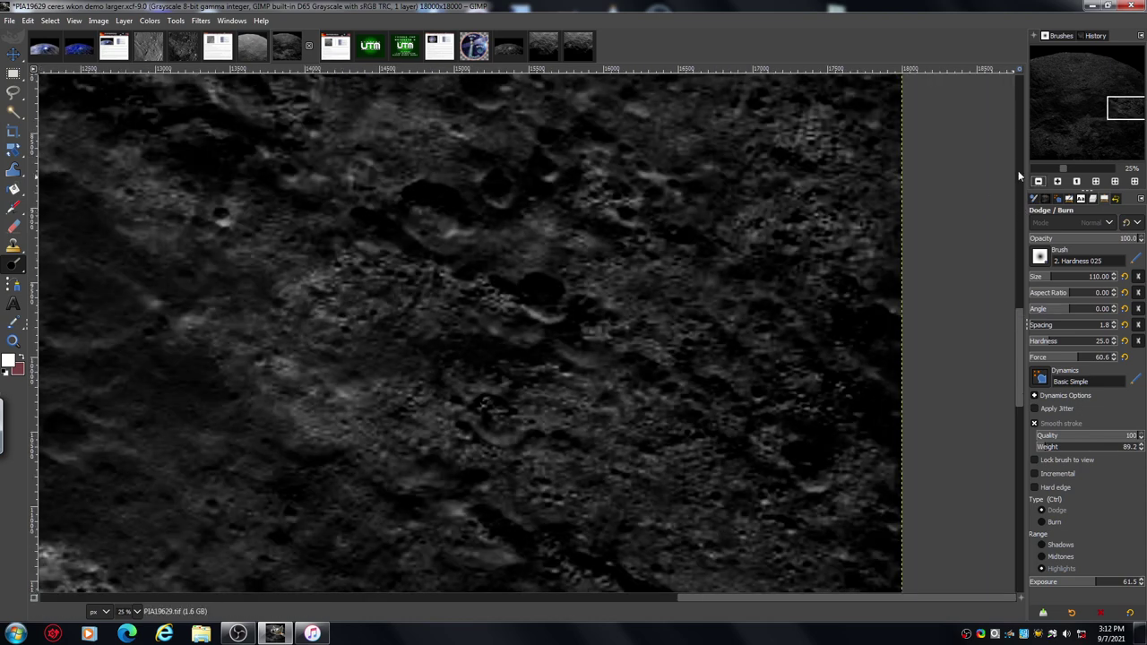
left_click(1039, 182)
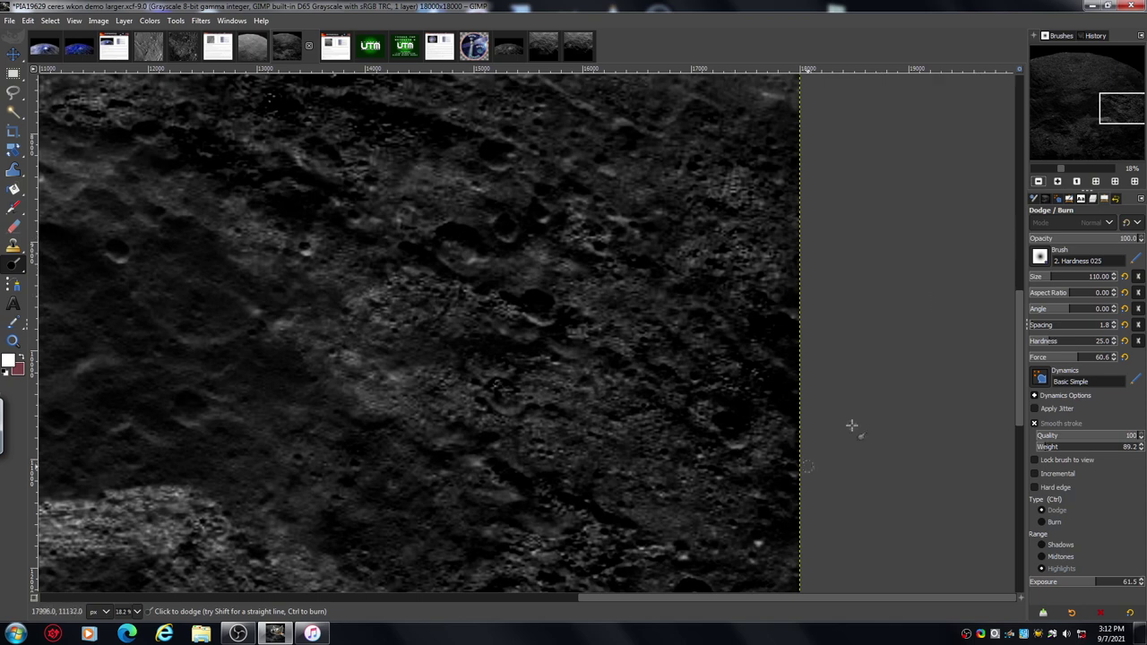
left_click_drag(625, 601, 577, 599)
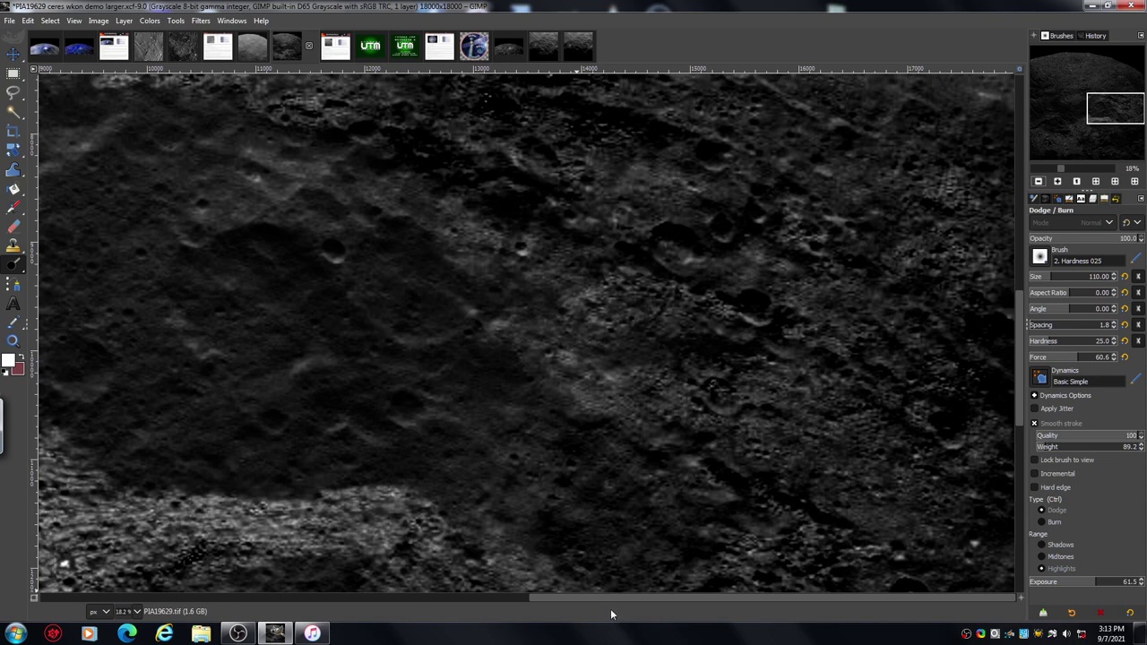
left_click_drag(1020, 383, 1021, 296)
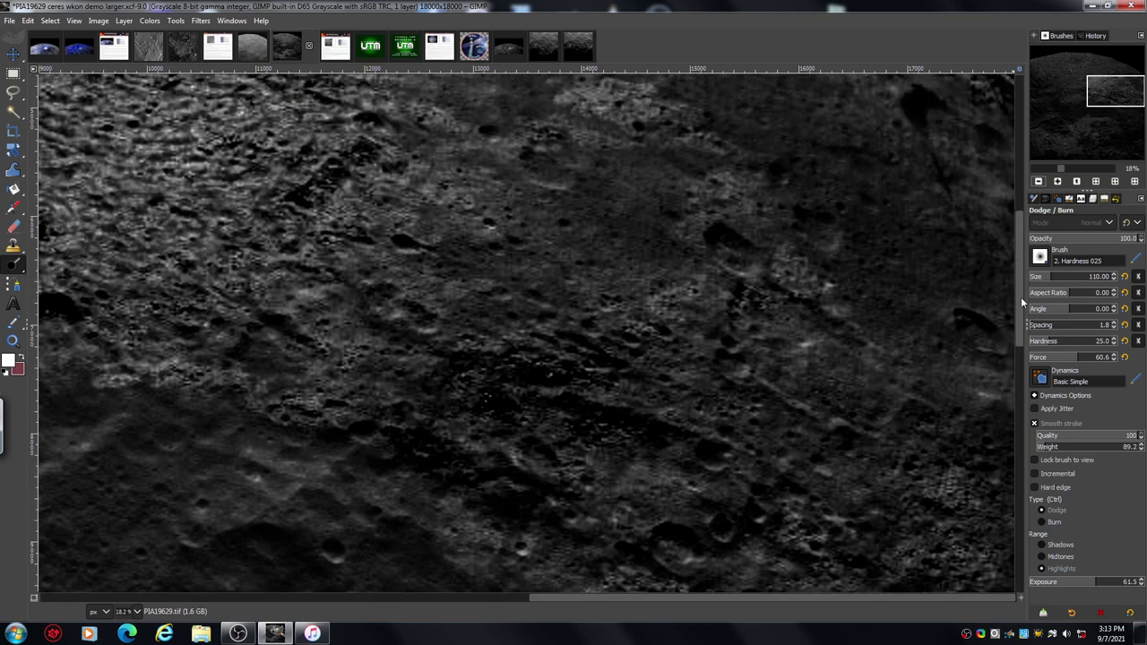
left_click(1039, 182)
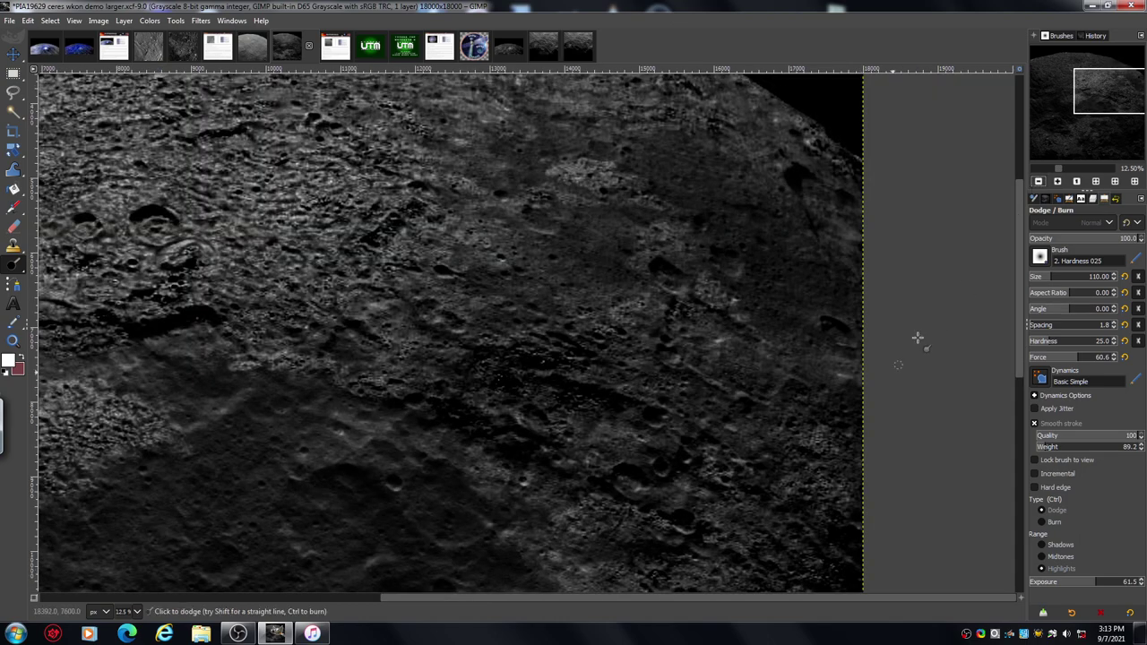
left_click_drag(771, 598, 538, 577)
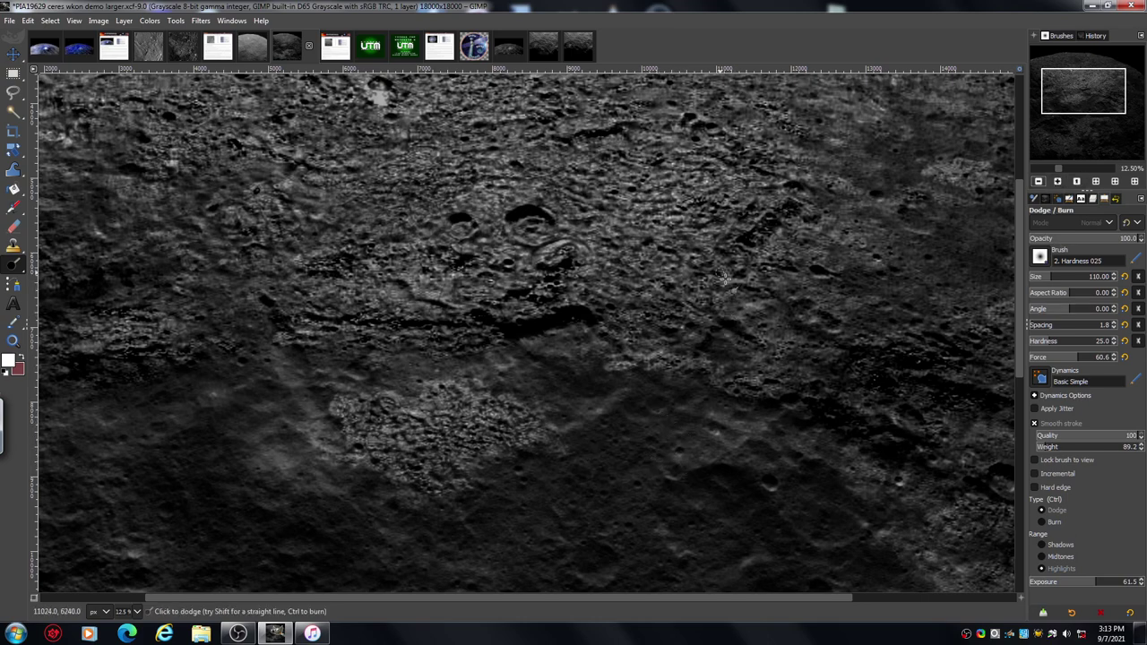
left_click(253, 46)
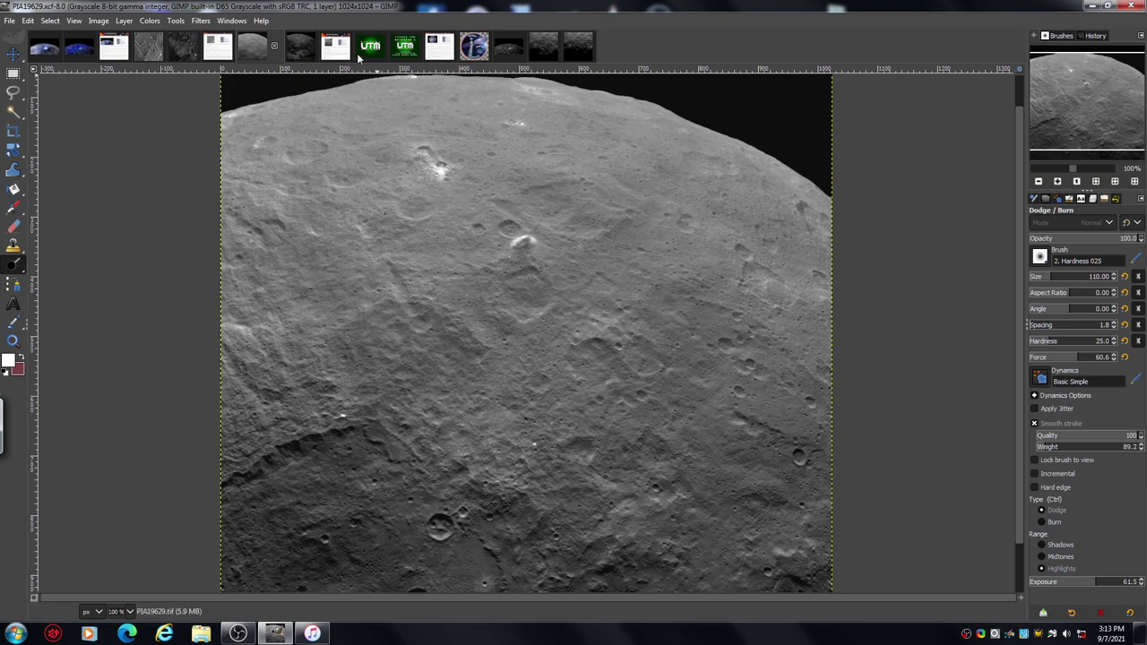
Step: Check the PIA19629 CERES INFO page and original image, then return to the 18000×18000 demo
left_click(338, 50)
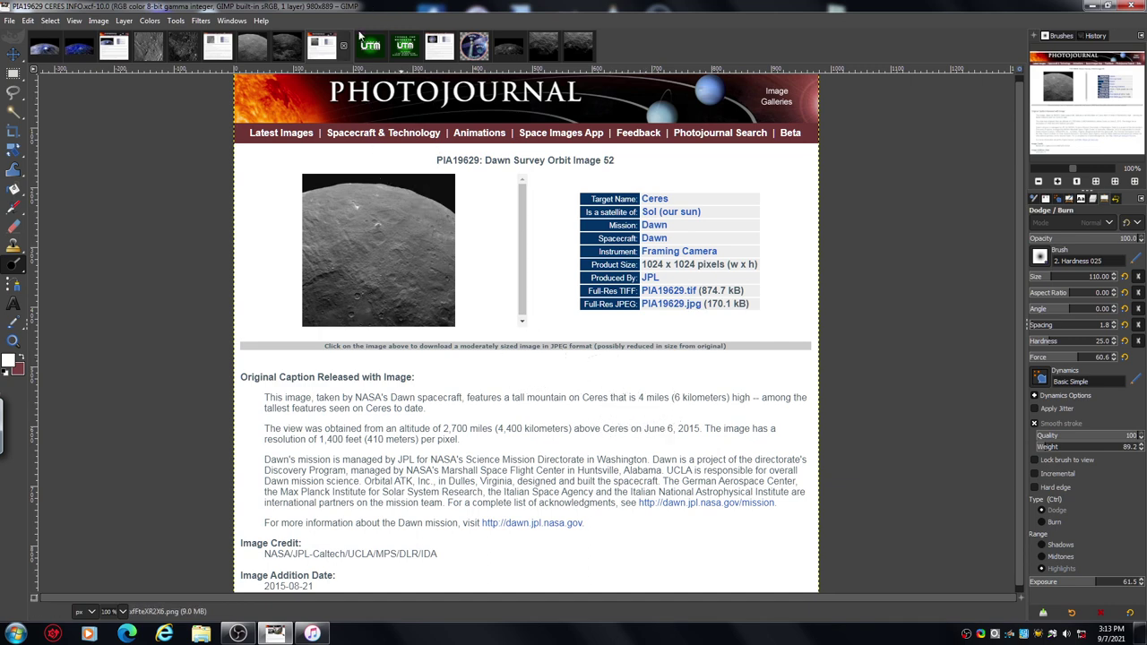
left_click(286, 49)
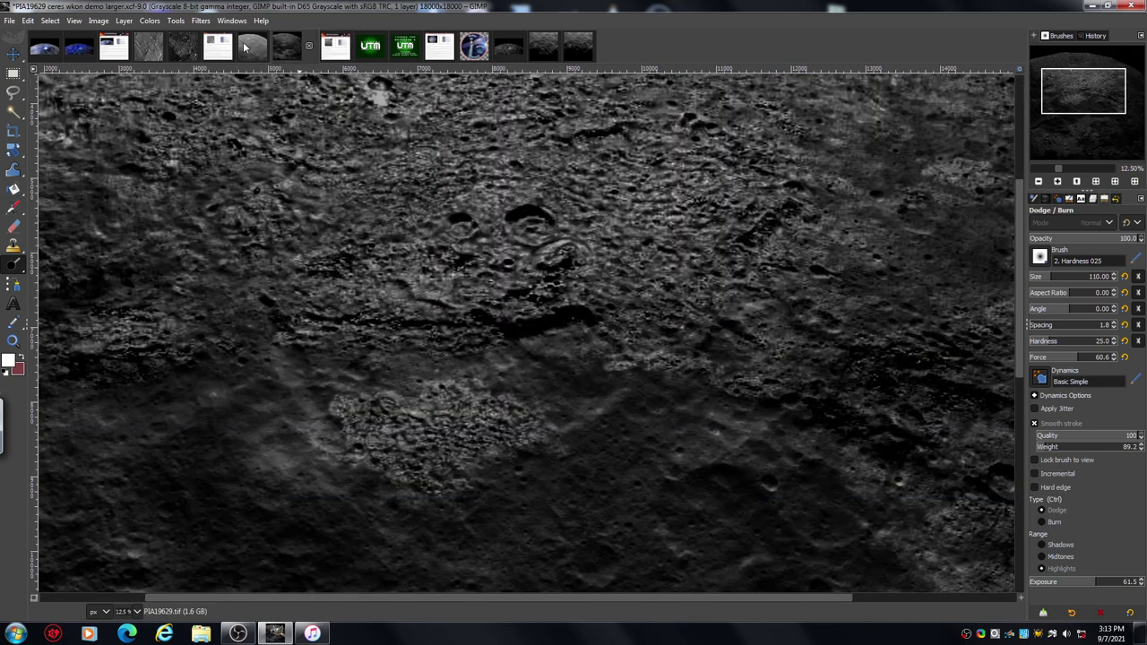
left_click(251, 47)
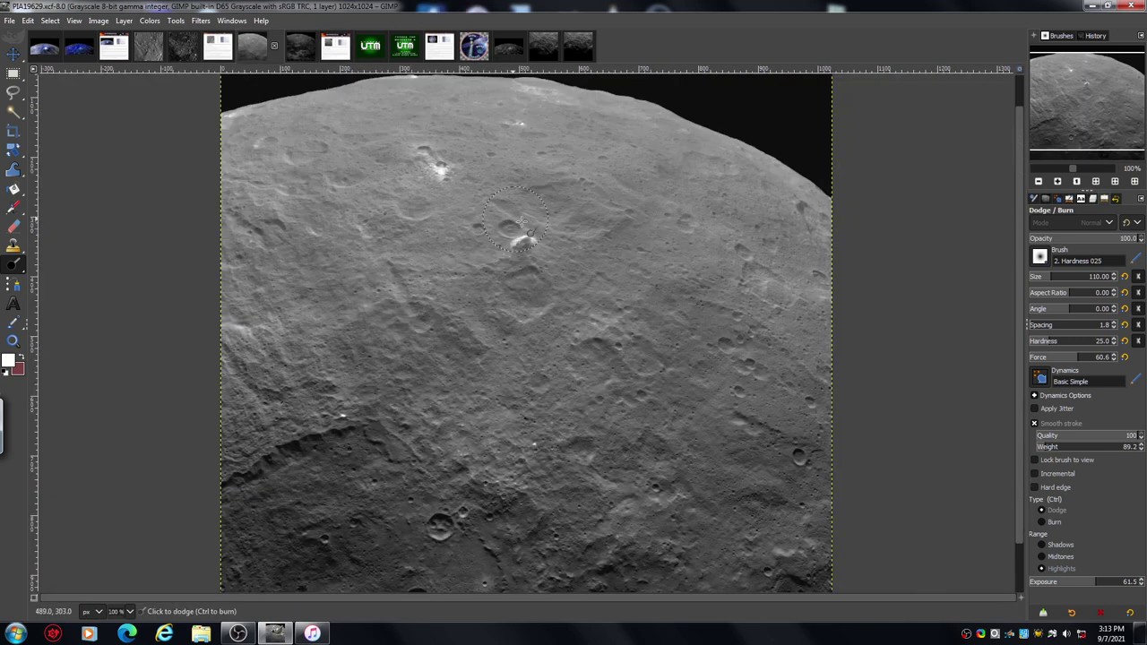
key("ctrl+Page_Down")
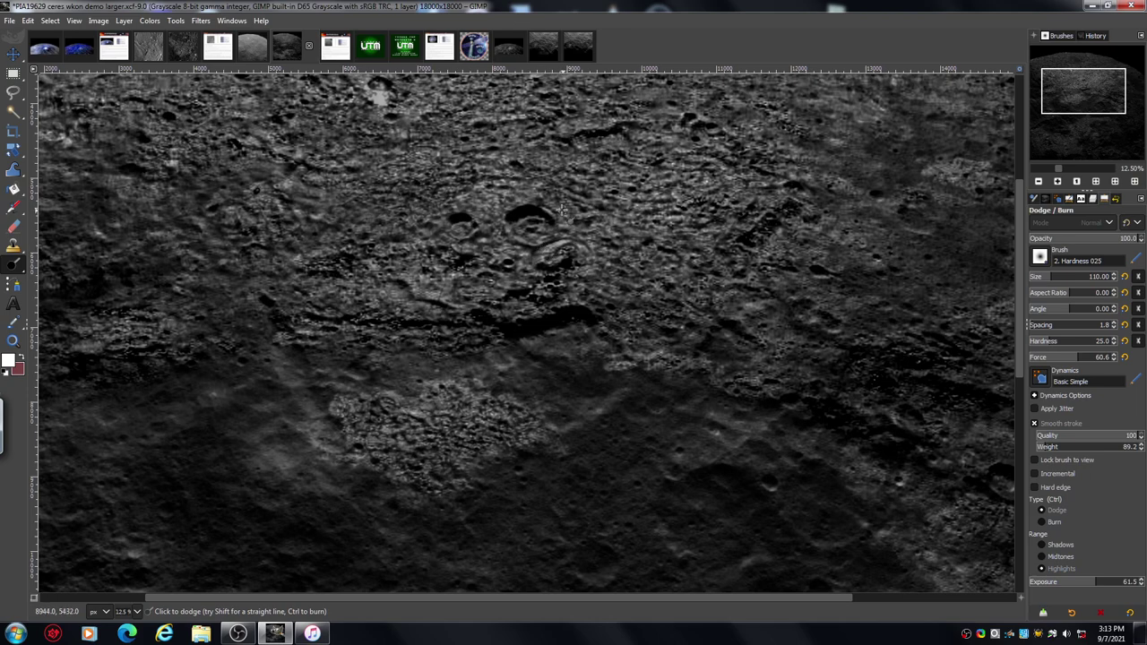
Step: Zoom in to 50% on the paired craters and set the dodge brush size to 43
left_click(1058, 181)
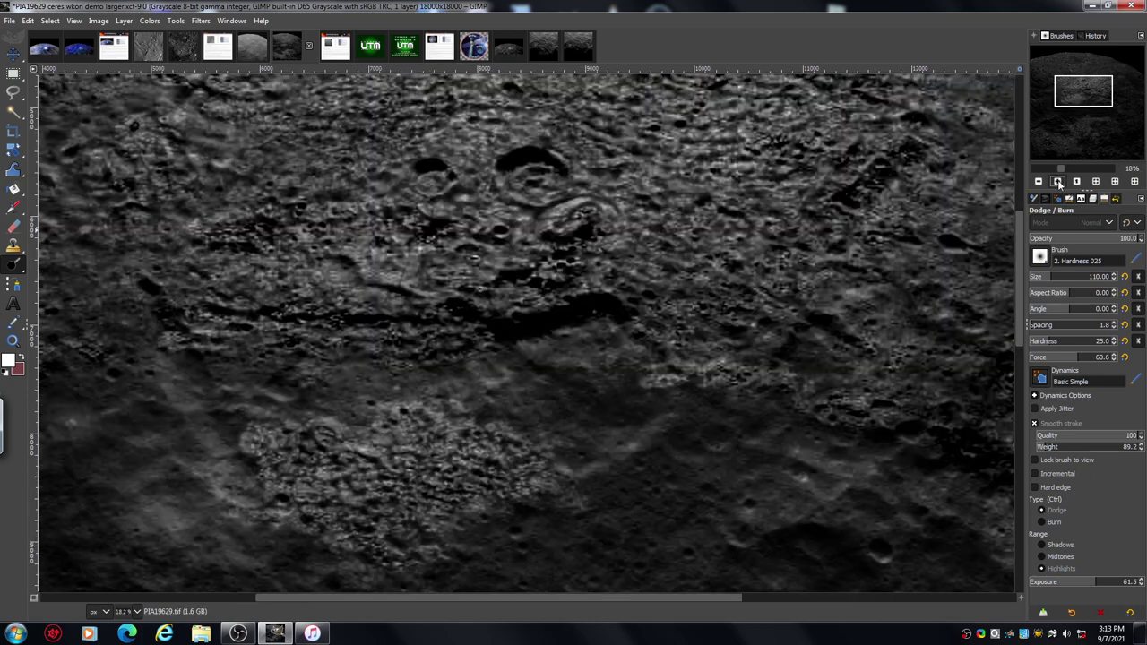
left_click(1057, 182)
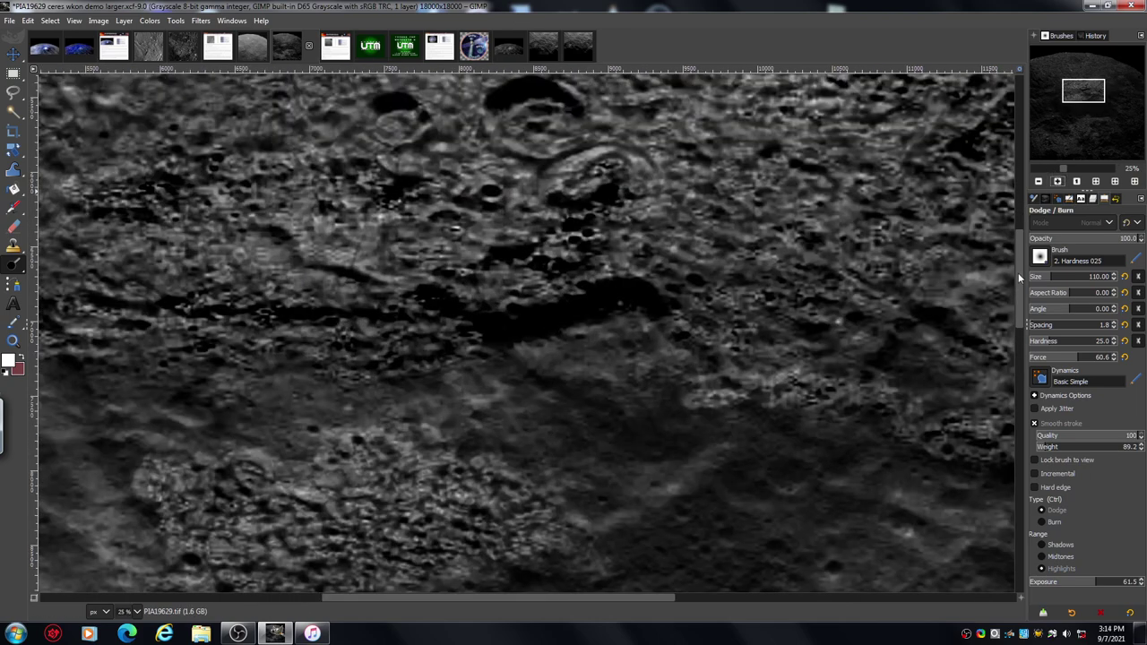
left_click_drag(1018, 273, 1024, 242)
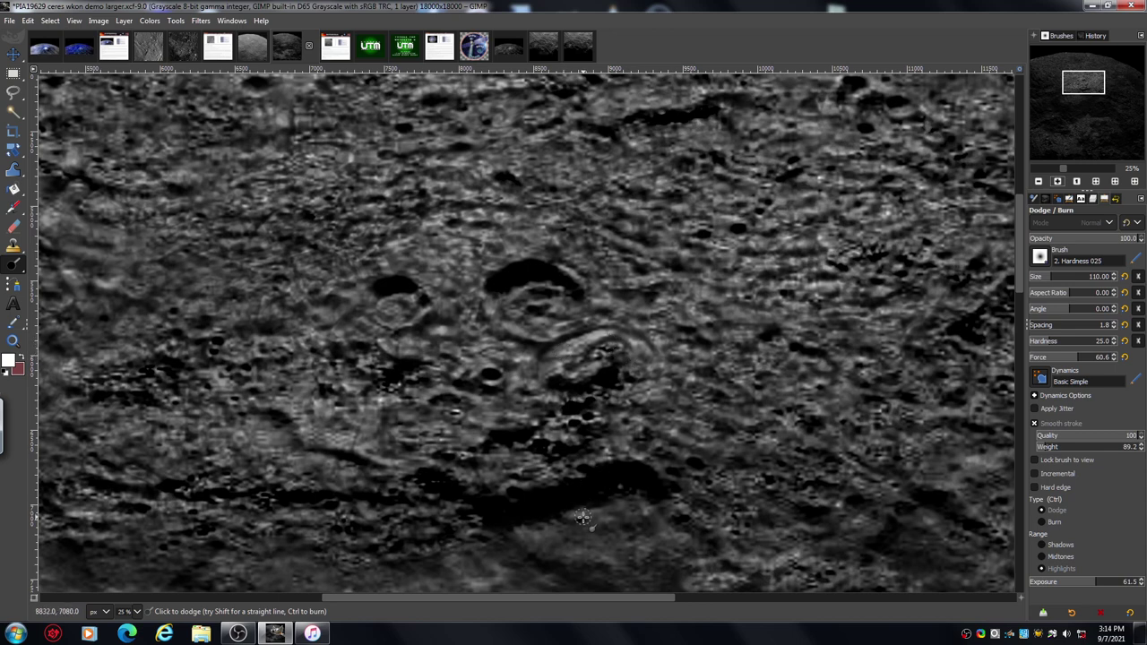
left_click(1059, 183)
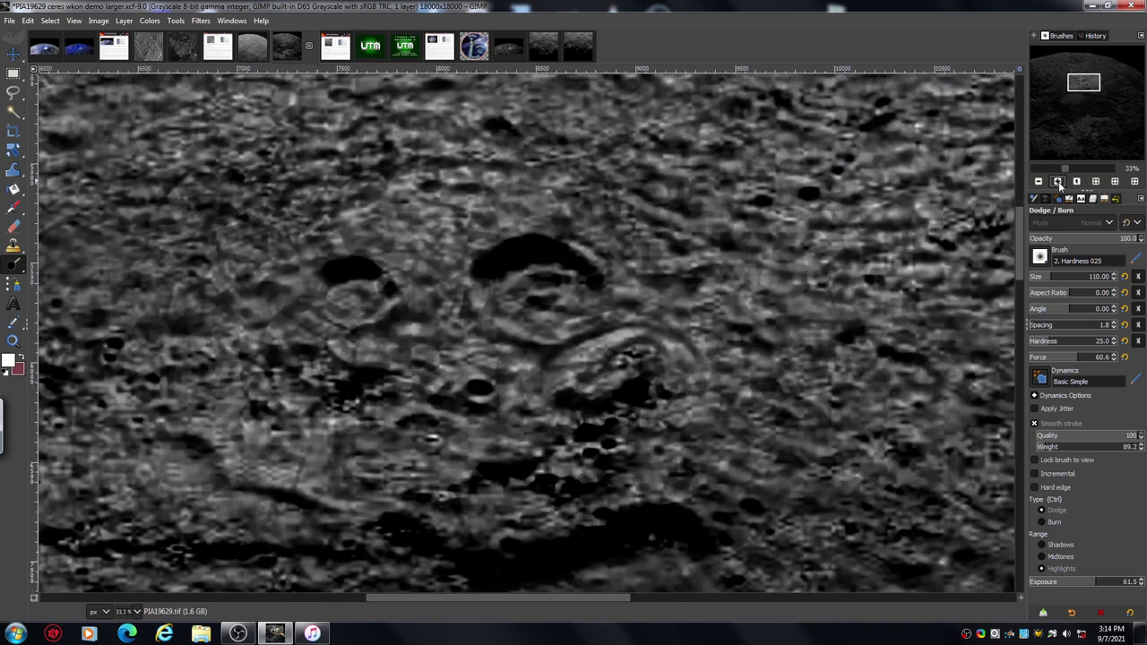
left_click(1059, 182)
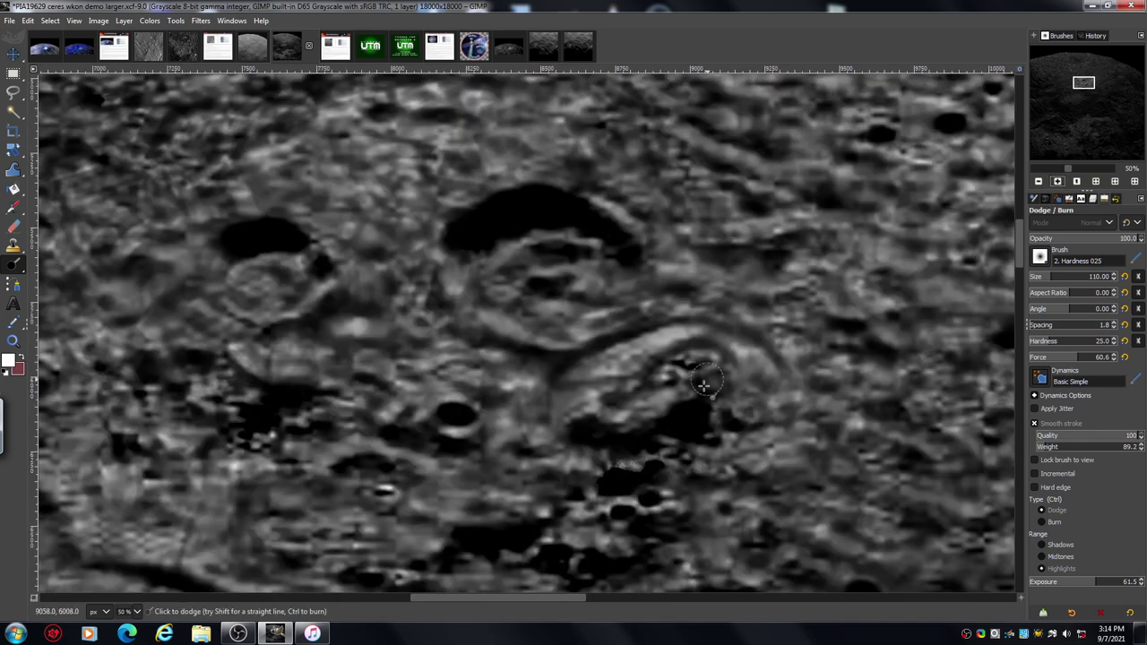
left_click(1040, 278)
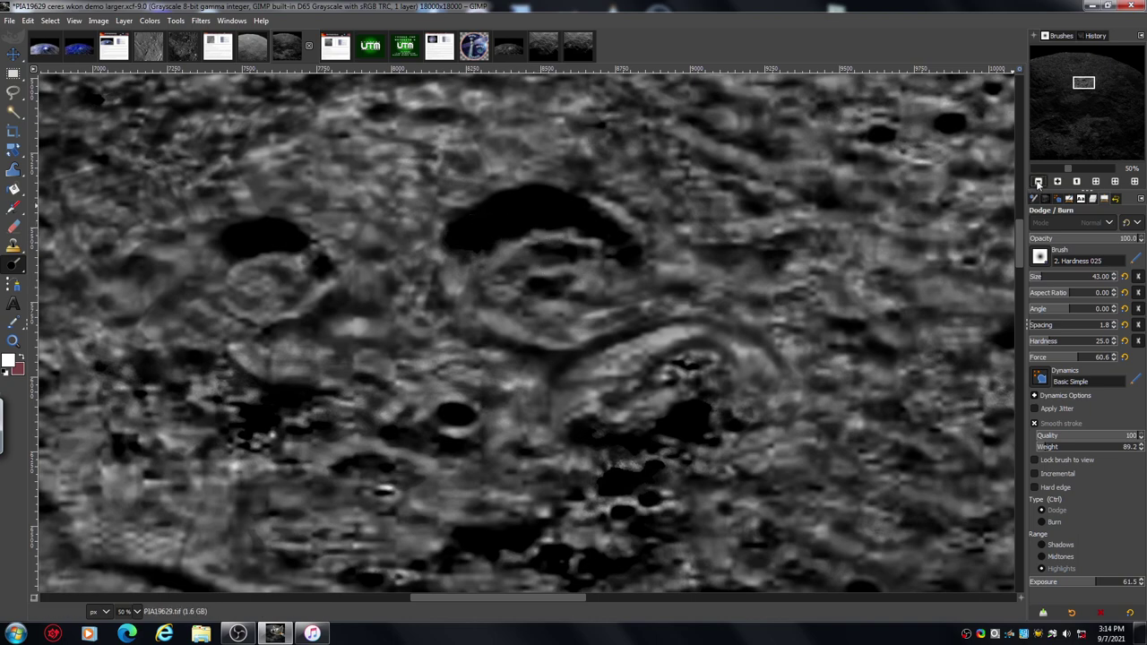
Step: Zoom out to about 18% to see the paired craters and dark trough amid surrounding terrain
left_click(1038, 182)
left_click(1038, 182)
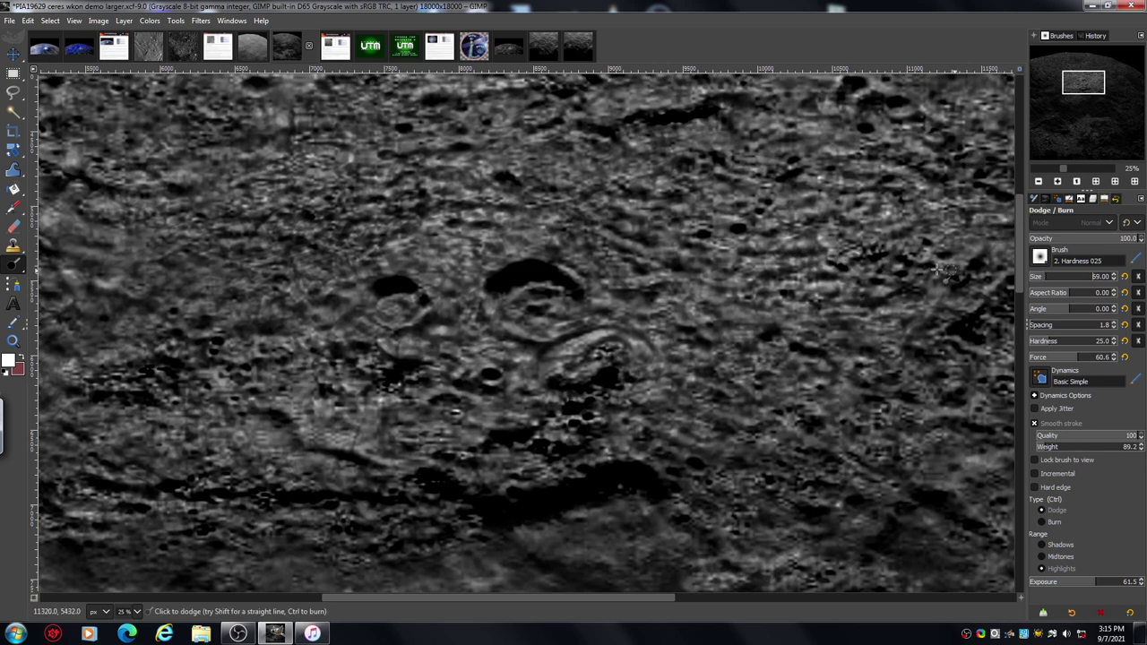
left_click(1039, 182)
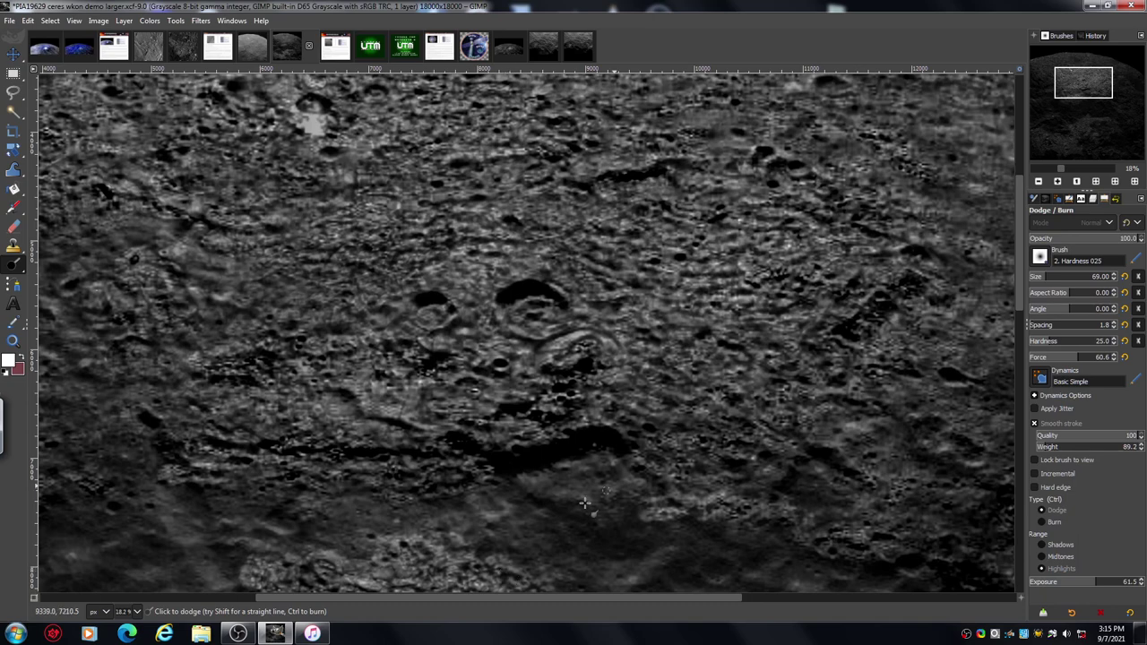
Step: Zoom out to 9.09% and pan up toward Ceres's edge
left_click(1039, 182)
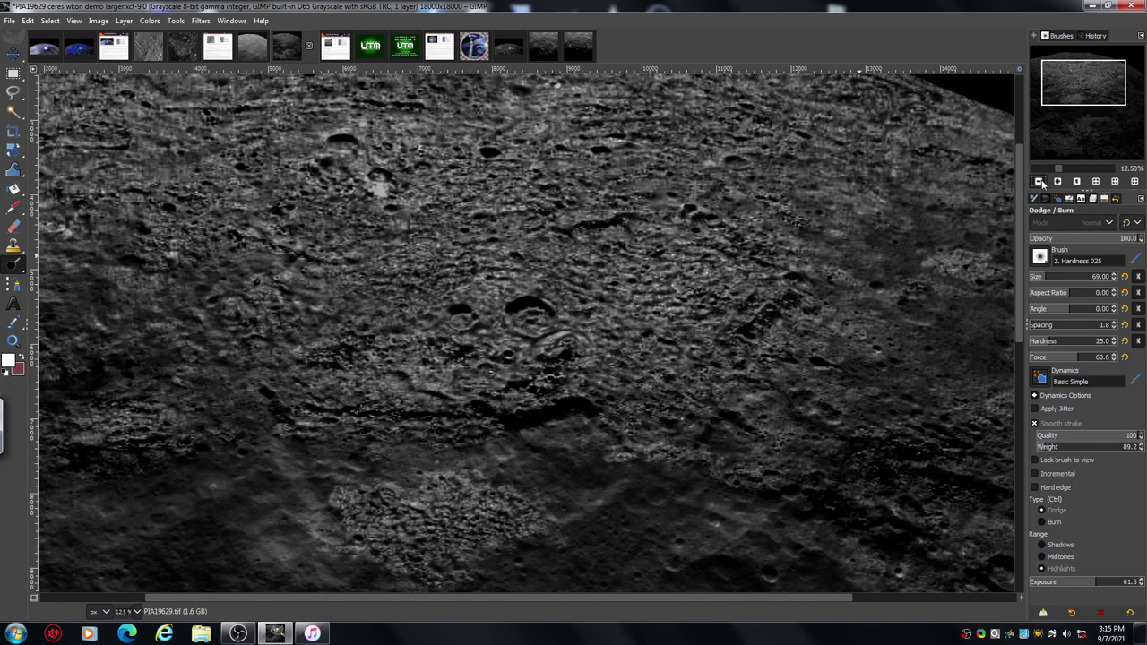
left_click(1039, 182)
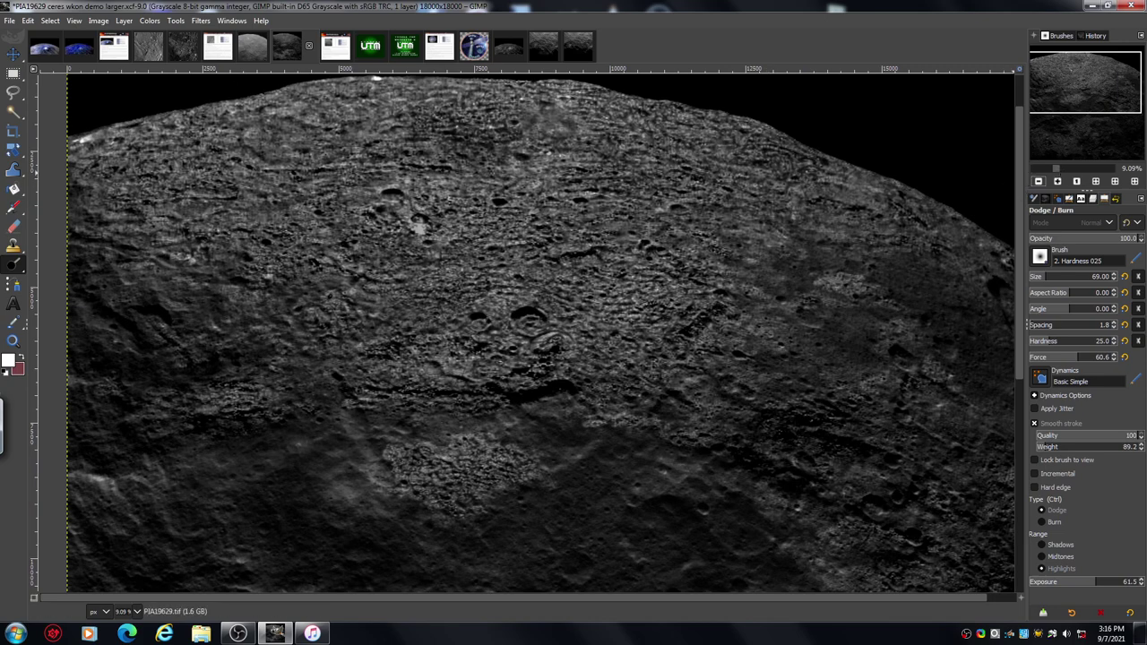
left_click_drag(1070, 99, 1071, 95)
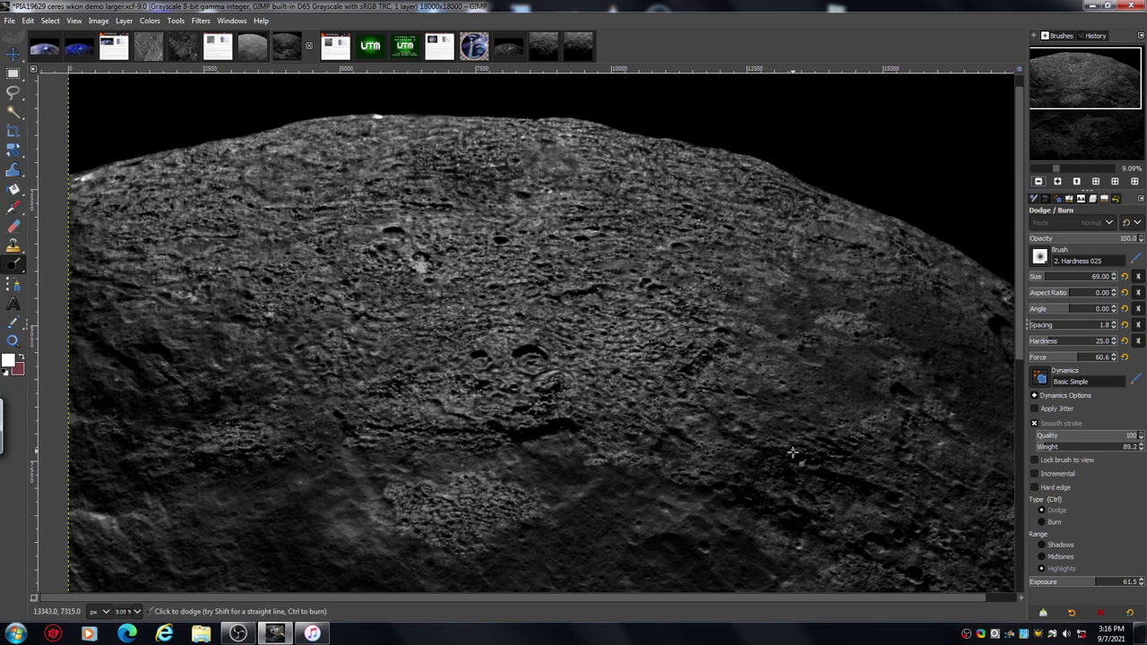
Step: Zoom back in to 25% on the upper-left craters and pale grey patch
left_click(1058, 182)
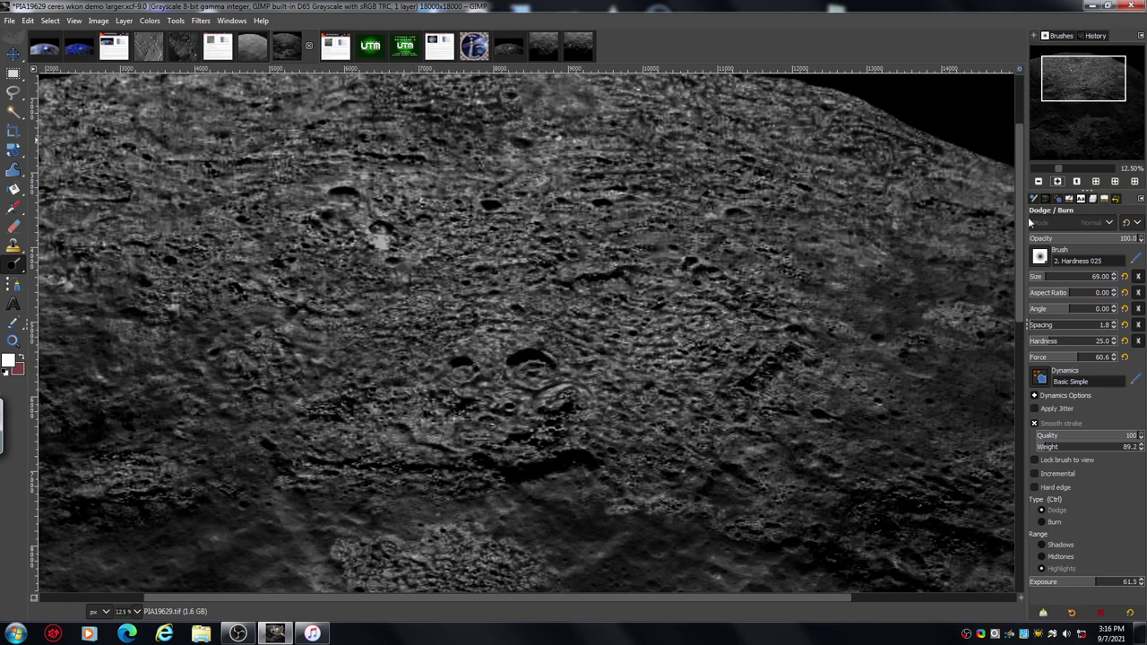
left_click_drag(1018, 271, 1020, 243)
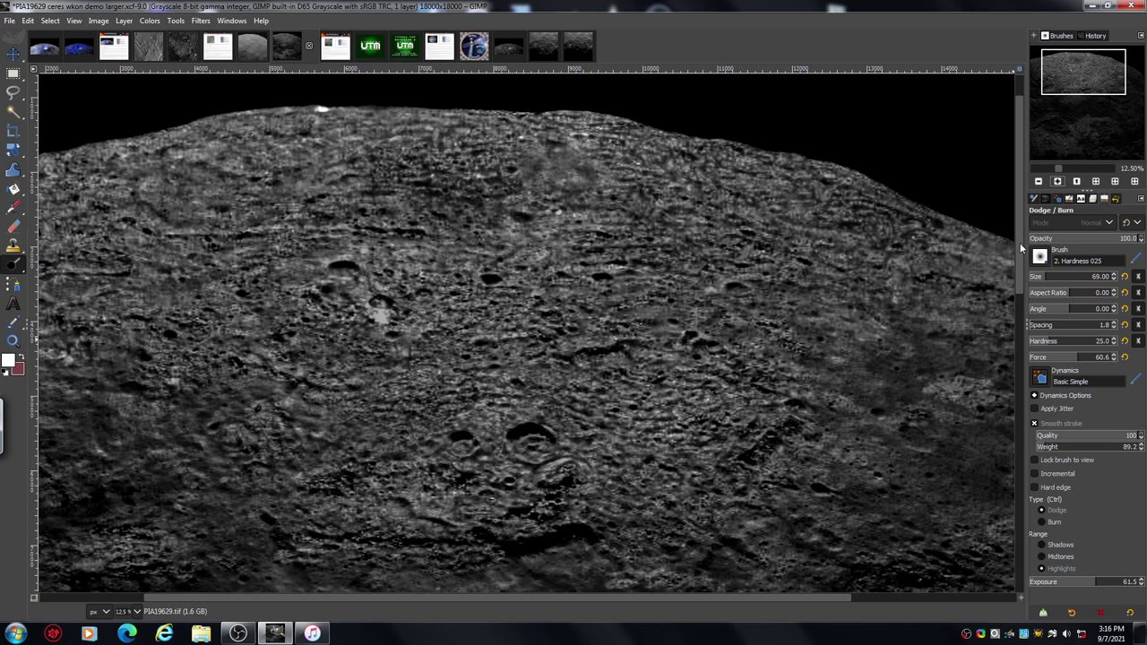
left_click(1058, 182)
left_click(1058, 182)
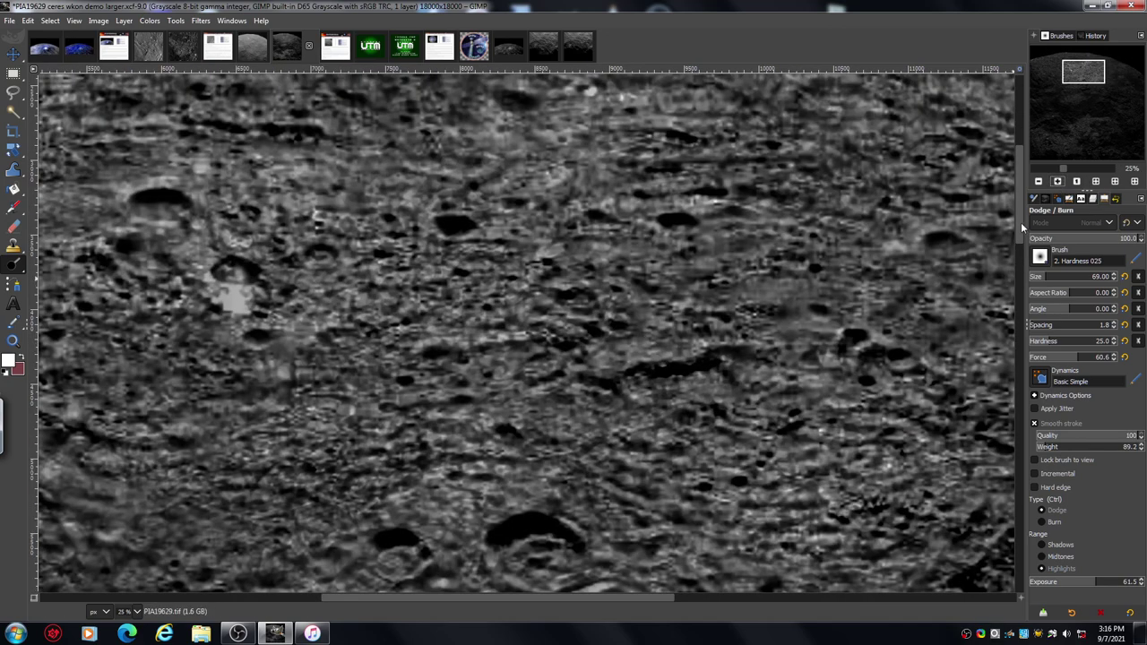
Step: Scroll up to Ceres's upper horizon and zoom out to 18.2%
left_click_drag(1021, 222, 1019, 184)
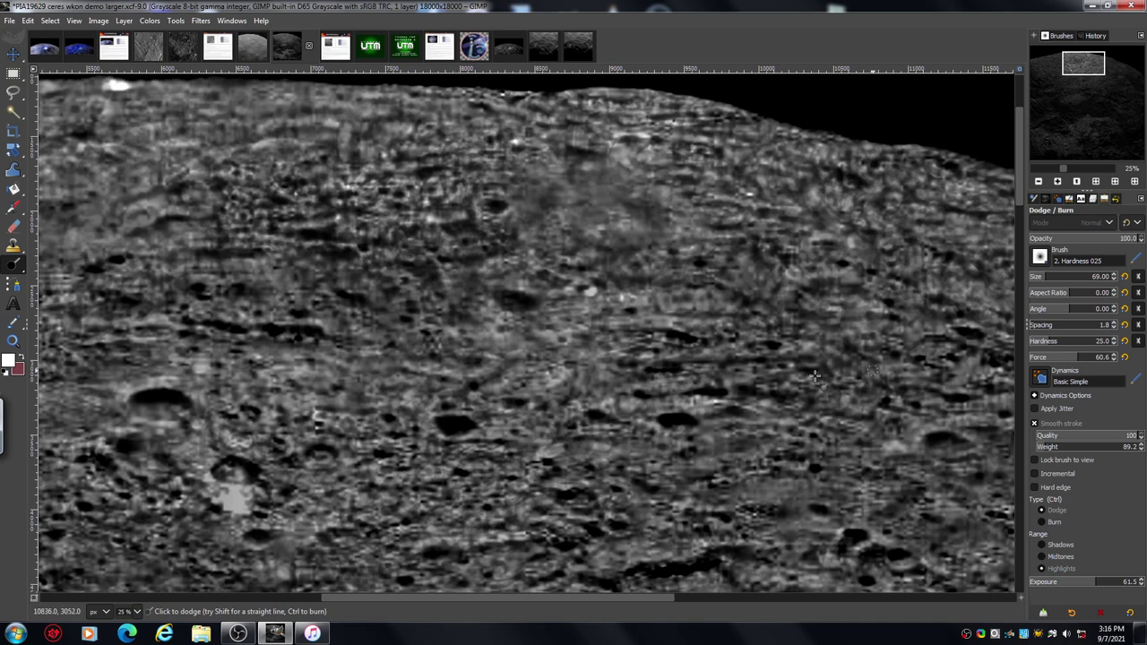
left_click(1038, 181)
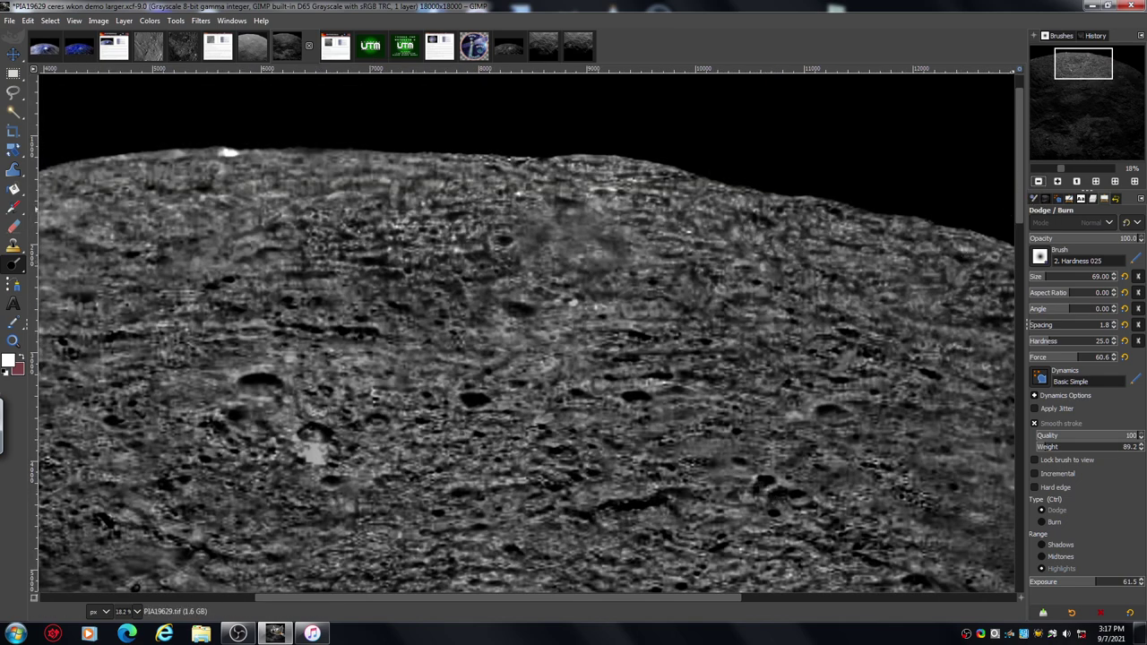
Step: Zoom out to 9.09%, recentre on the planet, and fit the whole Ceres image in the window
left_click(1038, 181)
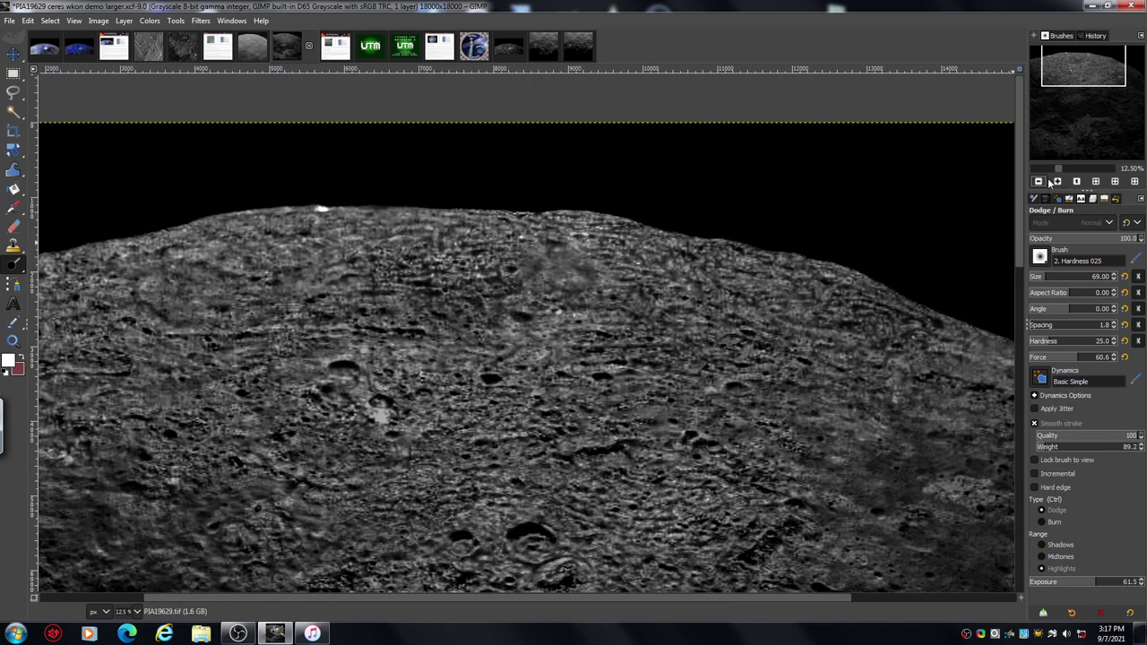
scroll(1016, 213, "down", 2)
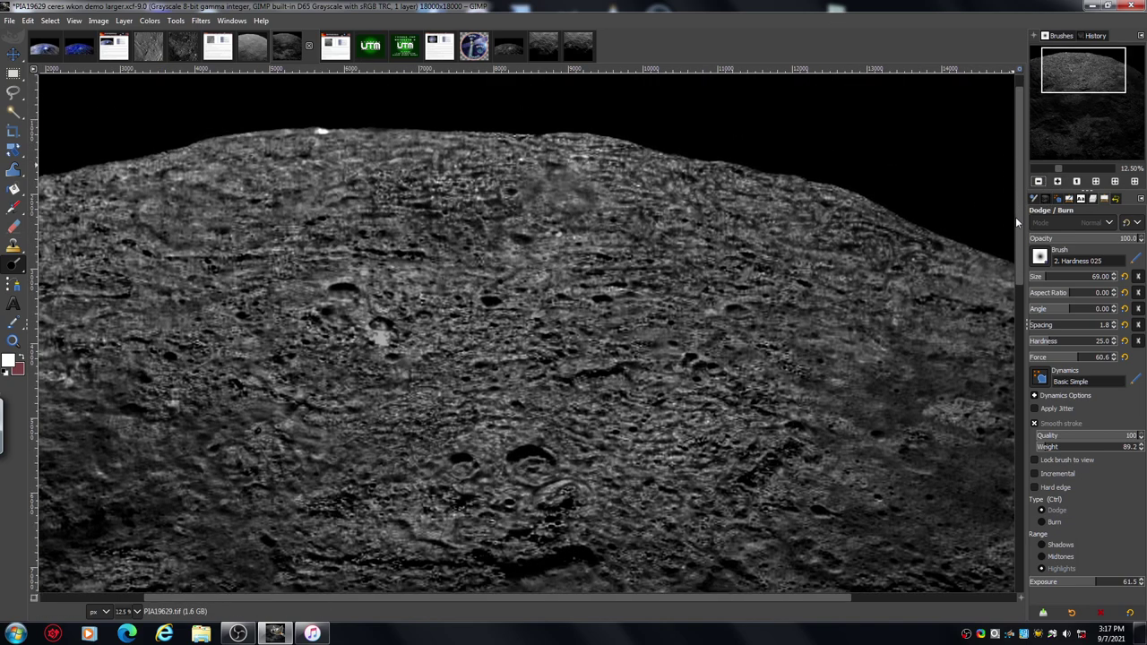
mouse_move(1016, 217)
left_mouse_down()
mouse_move(1014, 247)
mouse_move(1012, 232)
left_mouse_up()
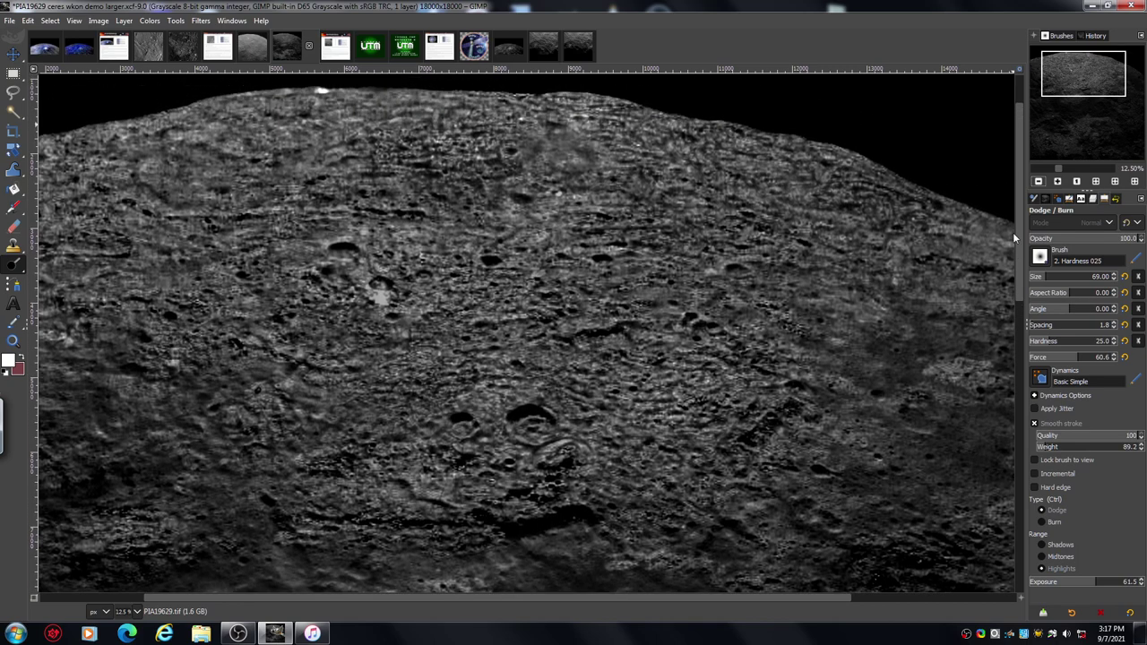
left_click(1039, 182)
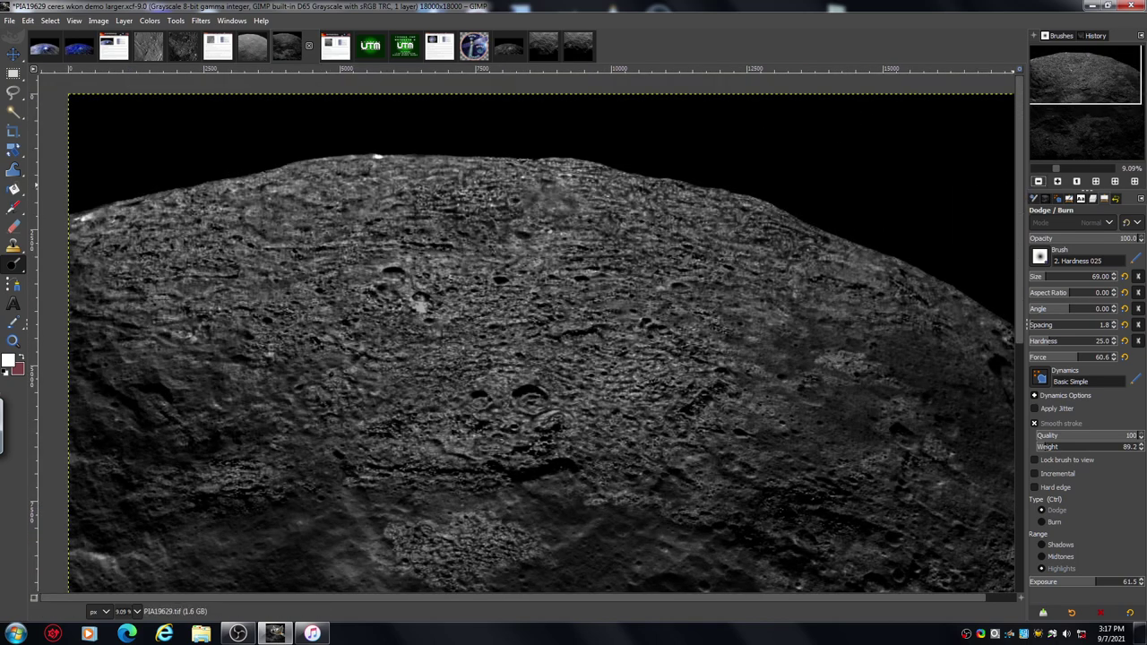
left_click(1079, 95)
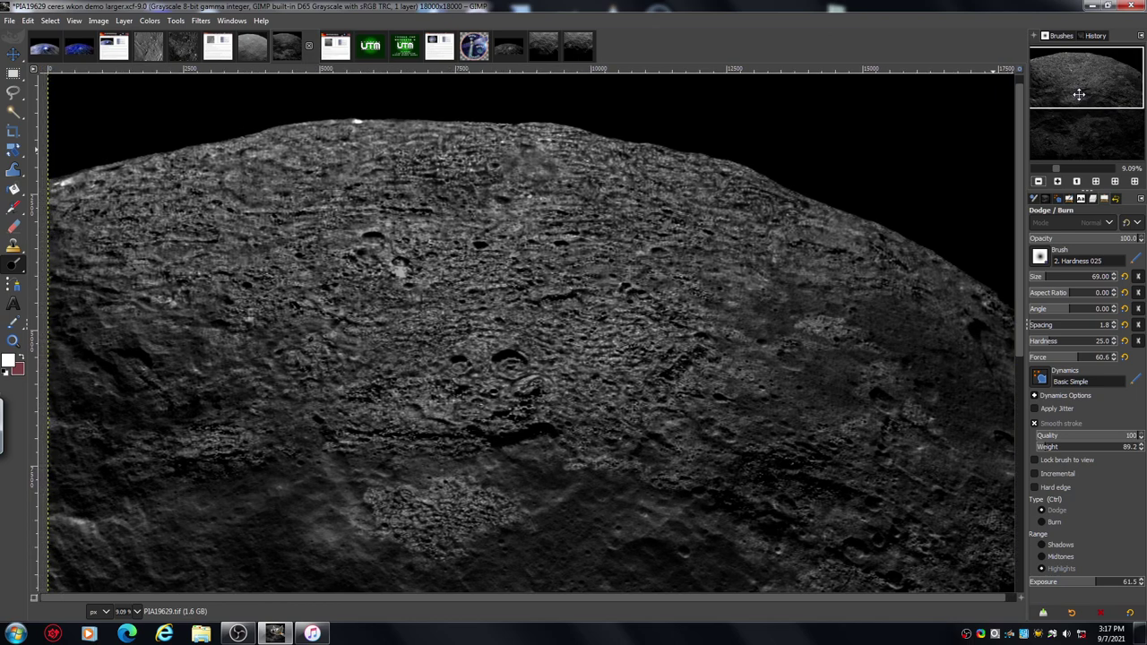
mouse_move(1018, 247)
left_mouse_down()
mouse_move(1011, 326)
mouse_move(1034, 256)
left_mouse_up()
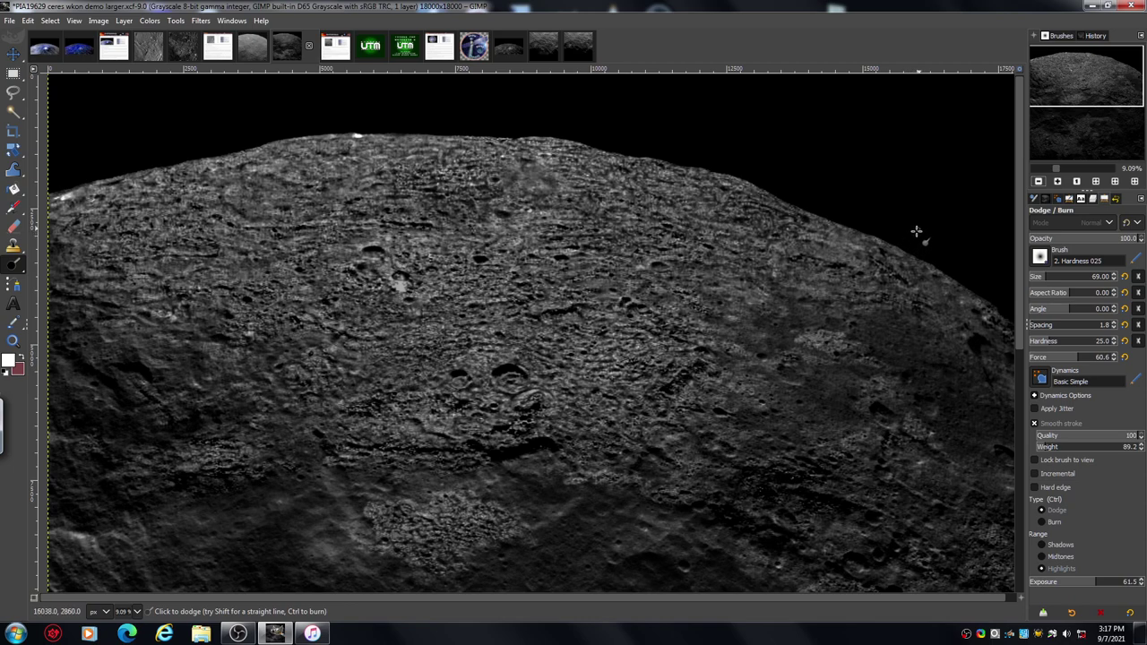
left_click(1039, 181)
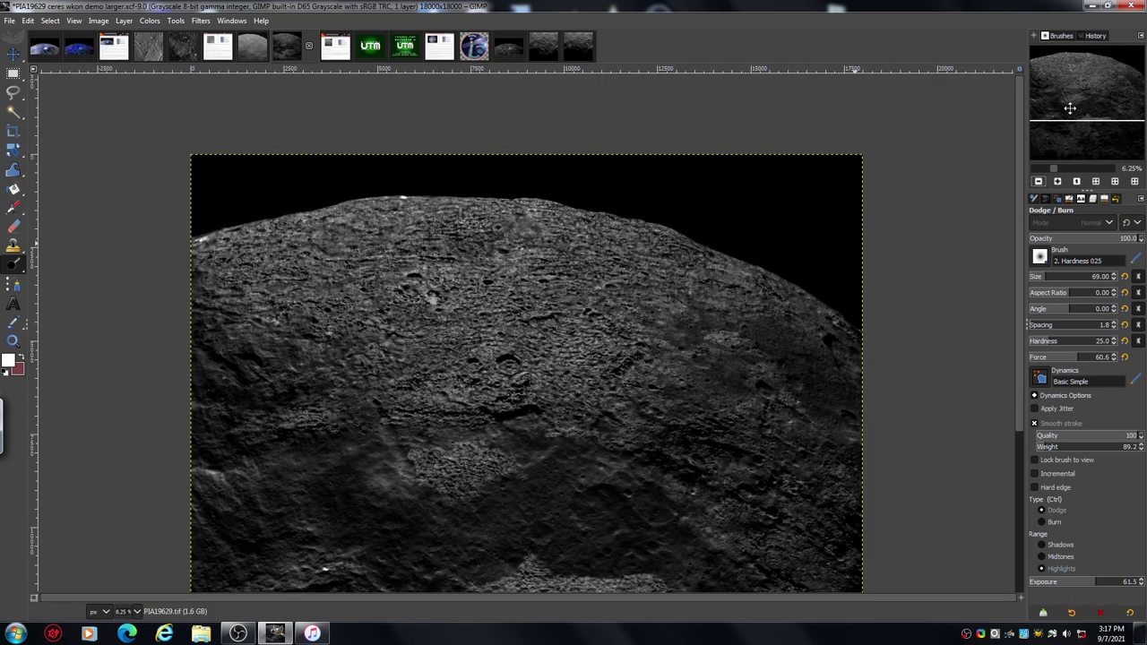
Step: Fit the Ceres image, dismiss the activation notice, and switch to ytouttromessage FLAT.xcf
left_click_drag(1070, 109, 1069, 126)
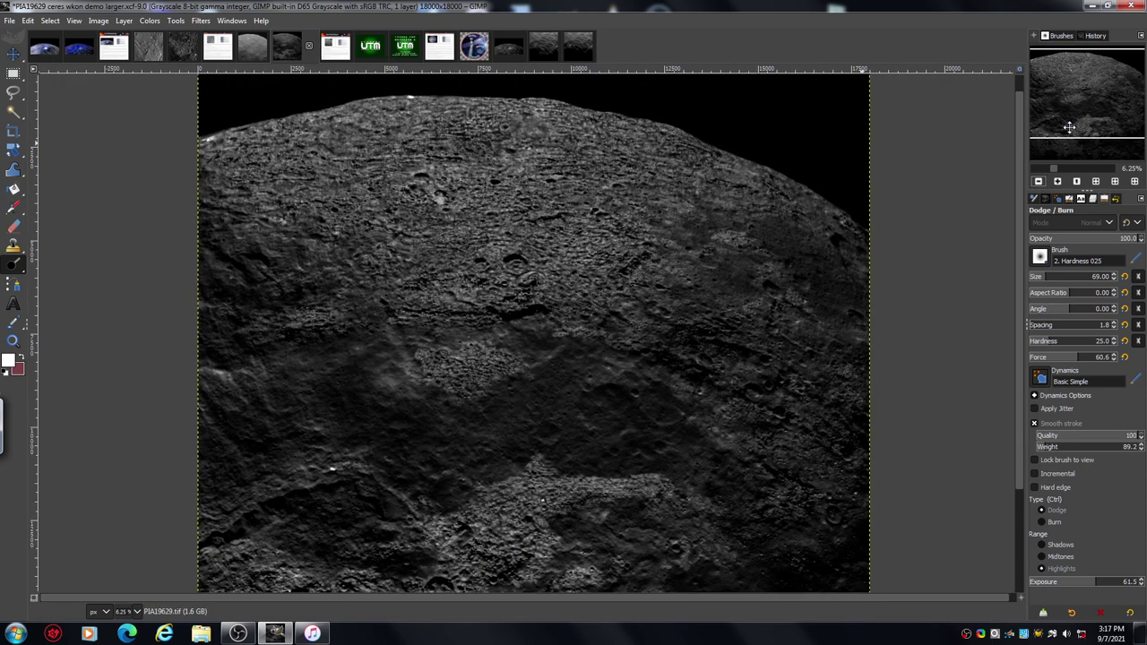
left_click(1039, 181)
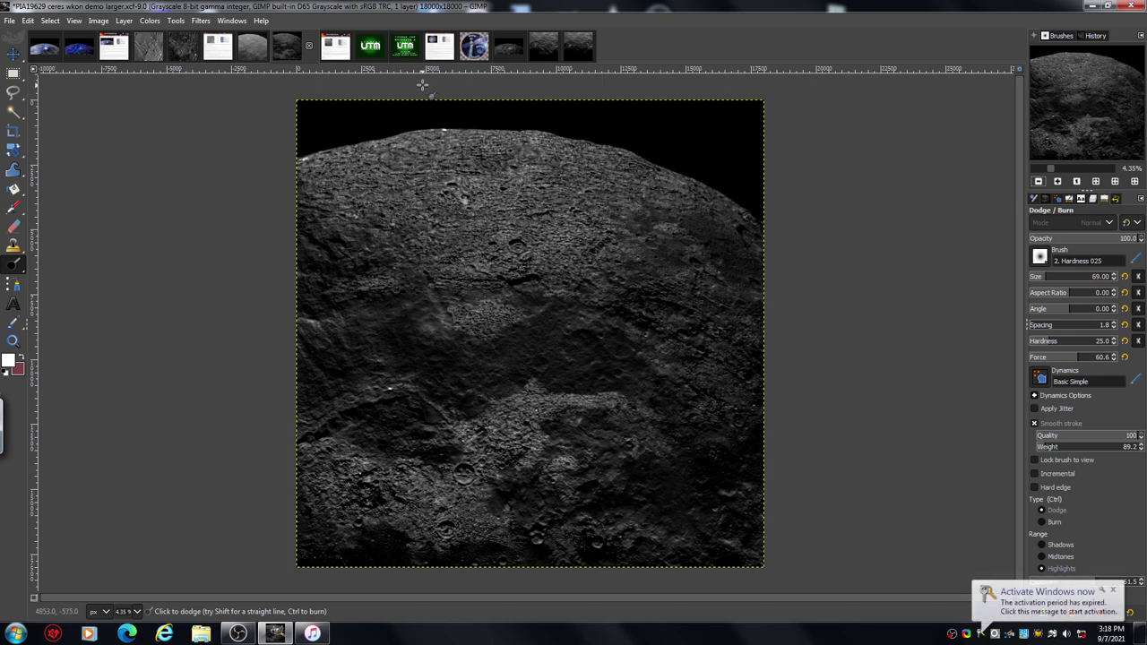
left_click(1112, 590)
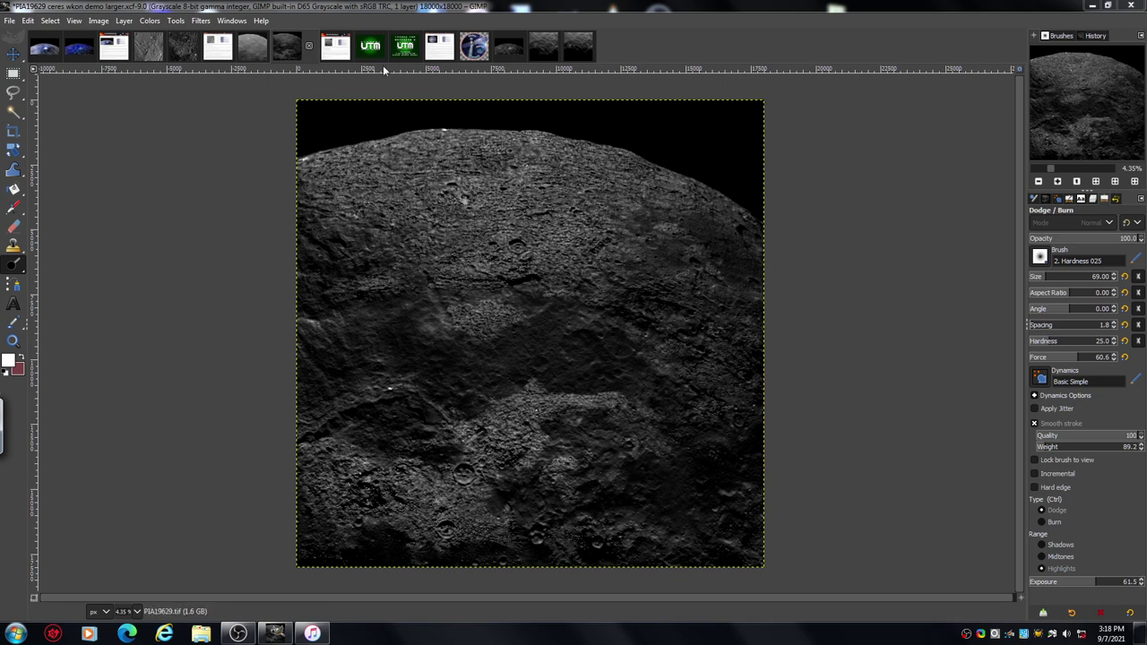
left_click(407, 52)
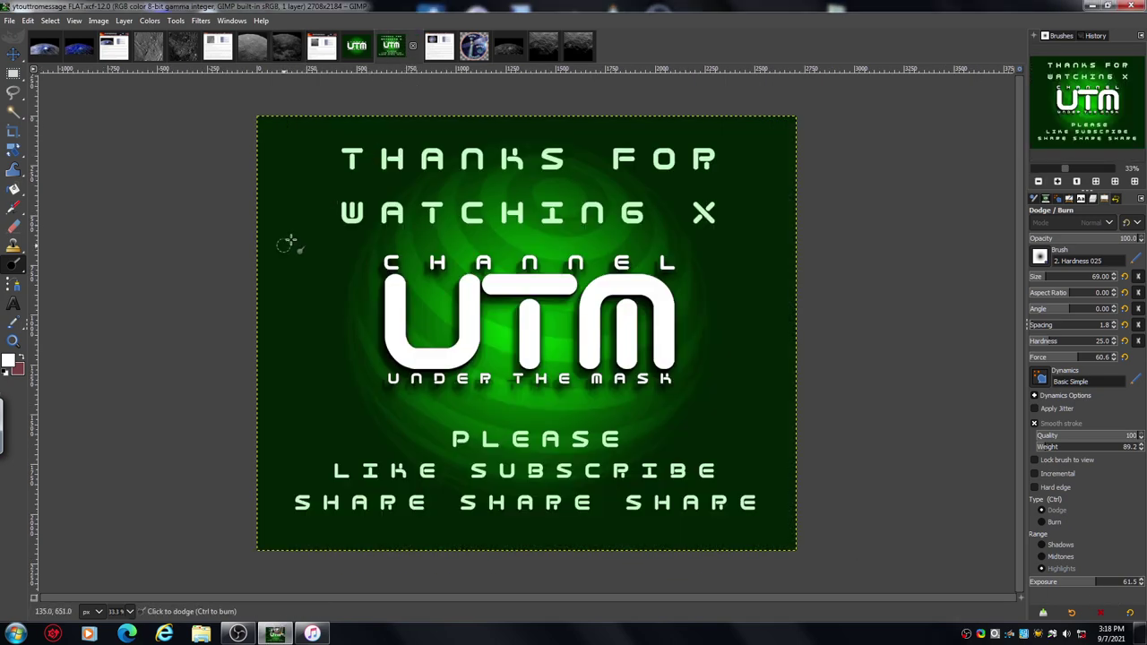